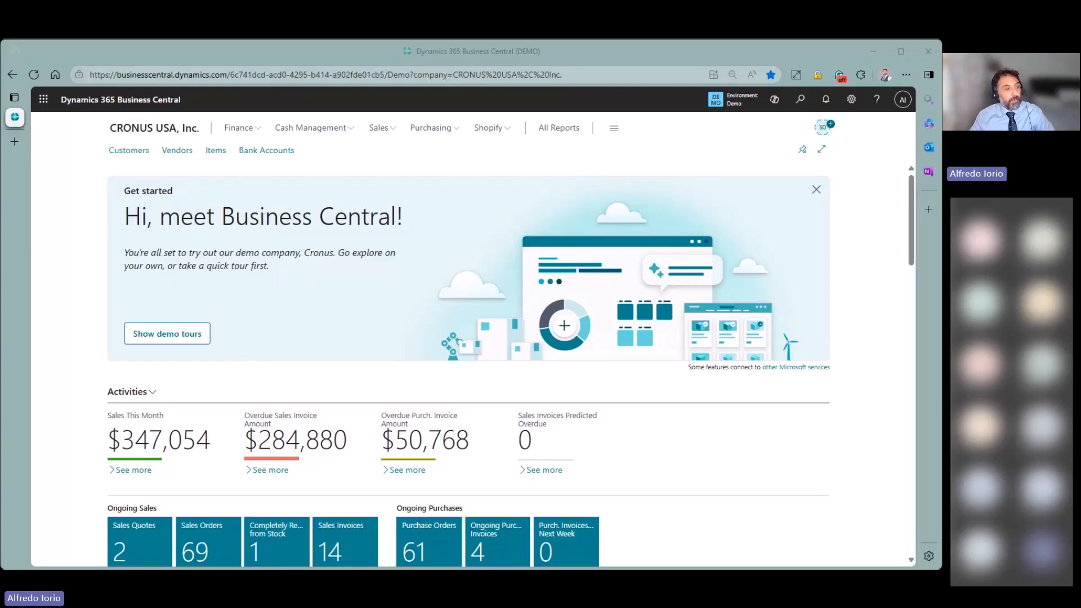
- Search Tell Me for 'inv set' to find the Inventory Setup page
{"action": "left_click", "coordinate": [799, 102]}
{"action": "type", "text": "inv"}
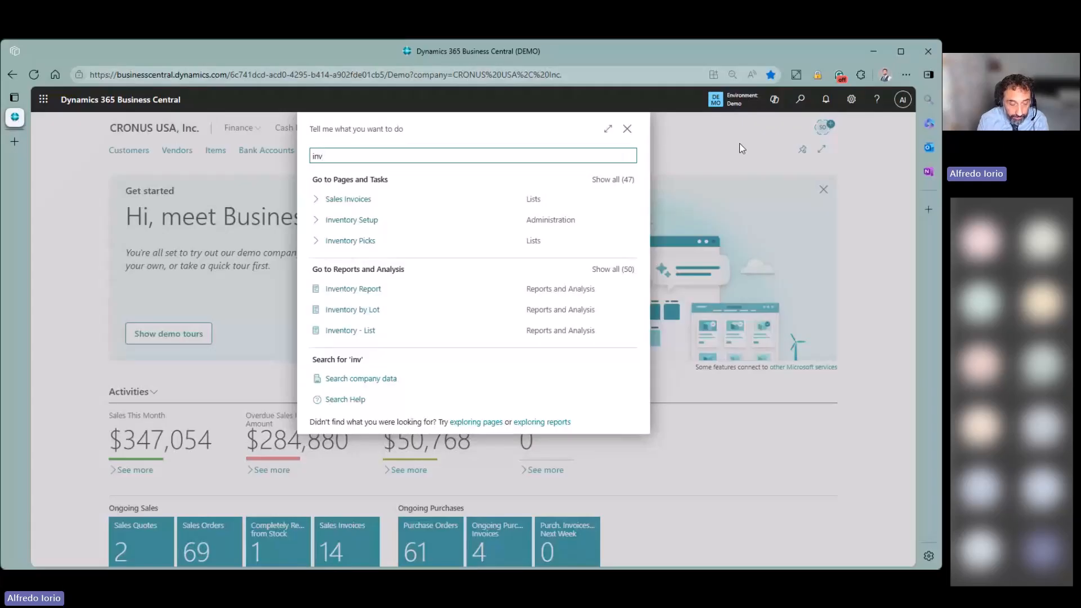
{"action": "type", "text": " set"}
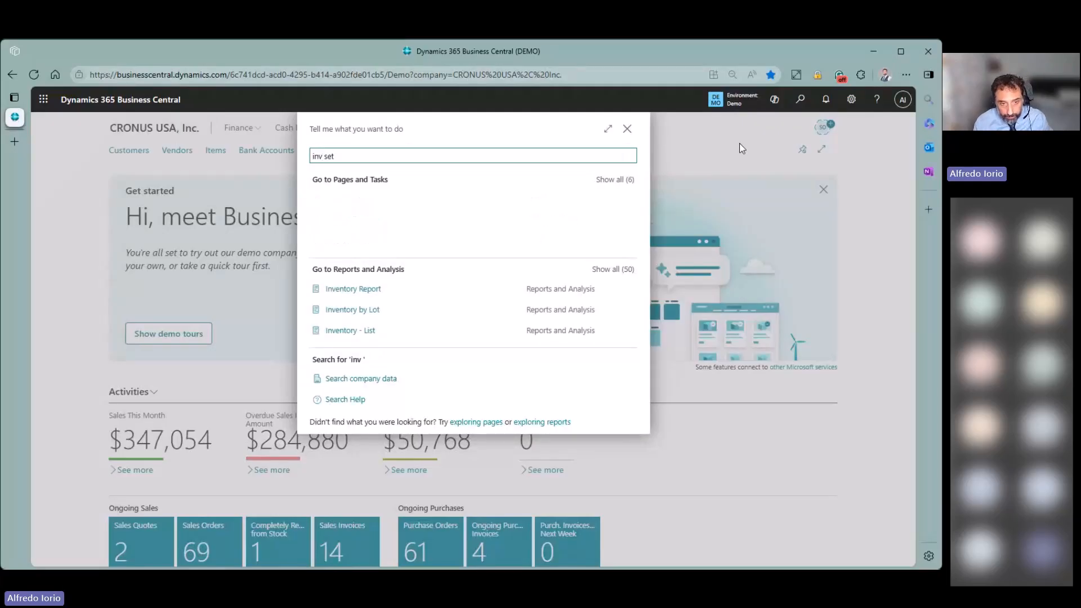
- Open Inventory Setup and read the Expected Cost Posting to G/L tooltip
{"action": "left_click", "coordinate": [354, 198]}
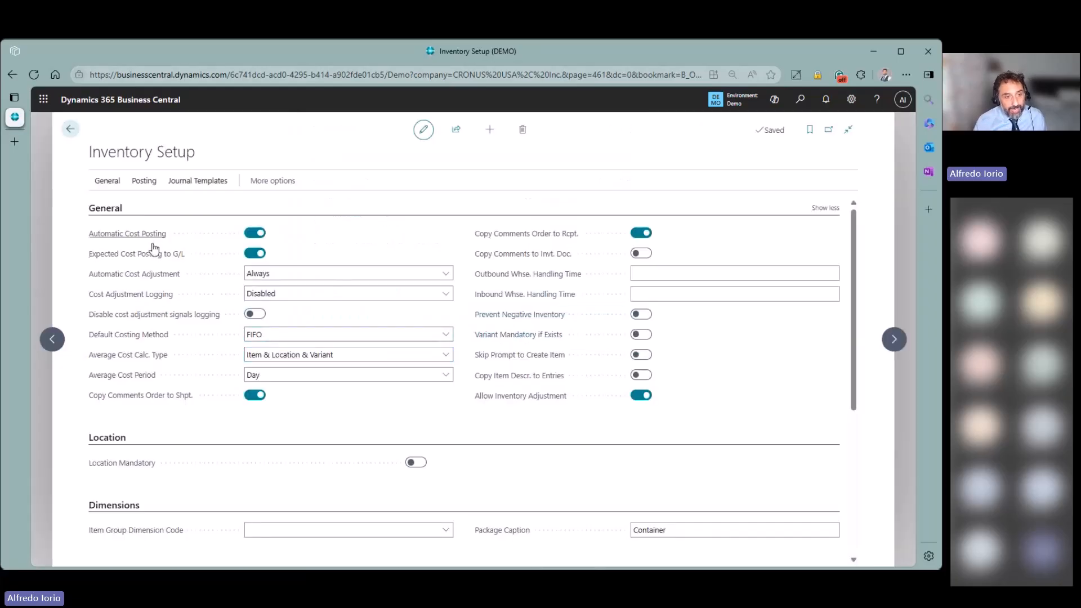
{"action": "mouse_move", "coordinate": [137, 257]}
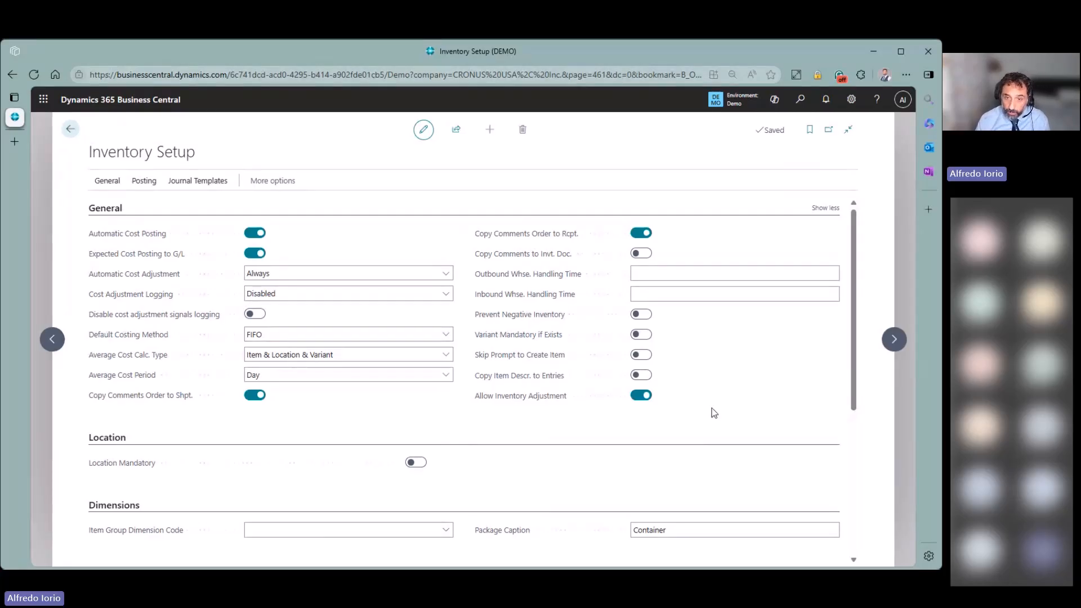
- Search 'inv po set' in Tell Me to reach the Inventory Posting Setup list
{"action": "left_click", "coordinate": [800, 99]}
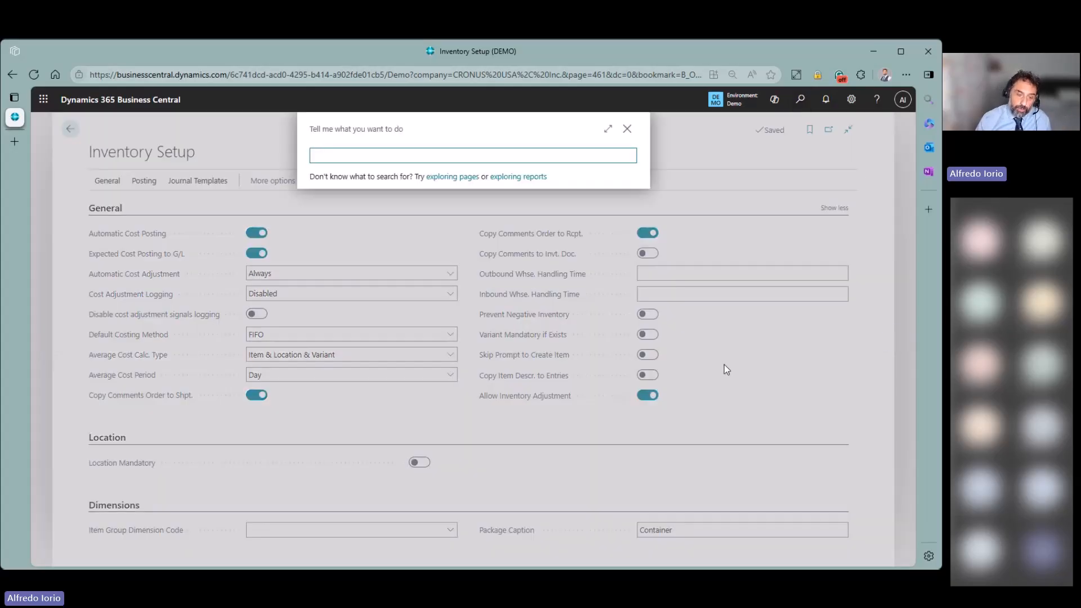
{"action": "type", "text": "inv set"}
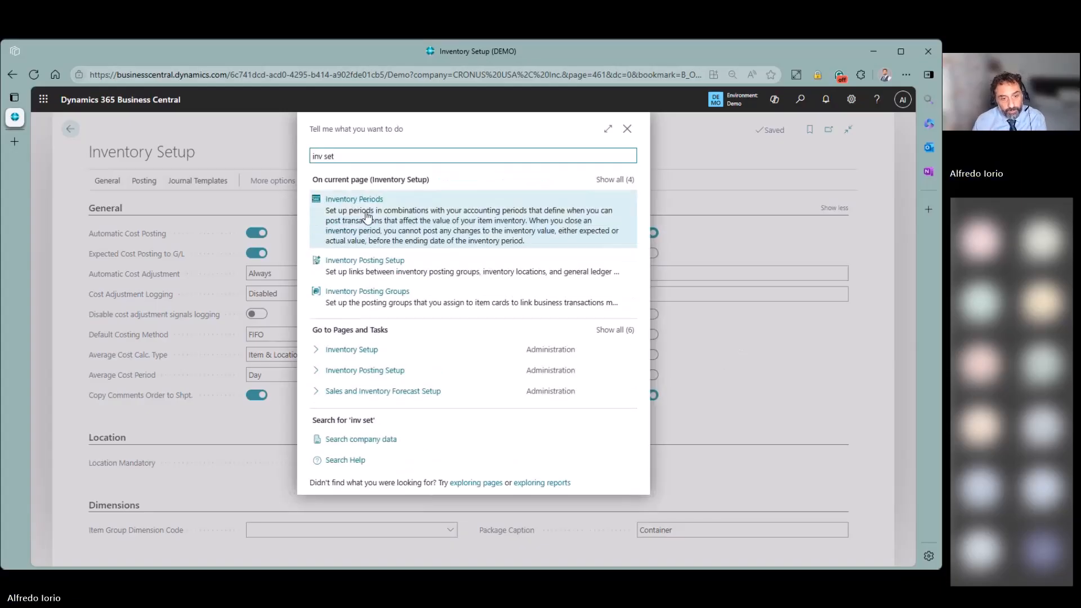
{"action": "key", "text": "Left"}
{"action": "key", "text": "Left"}
{"action": "key", "text": "Left"}
{"action": "type", "text": "po"}
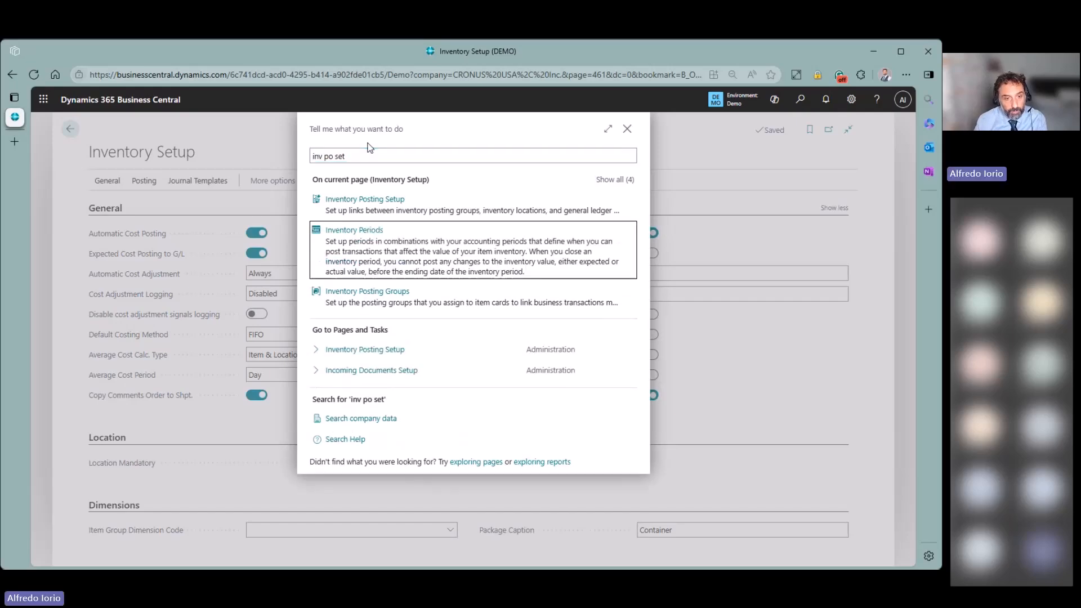
{"action": "key", "text": "Return"}
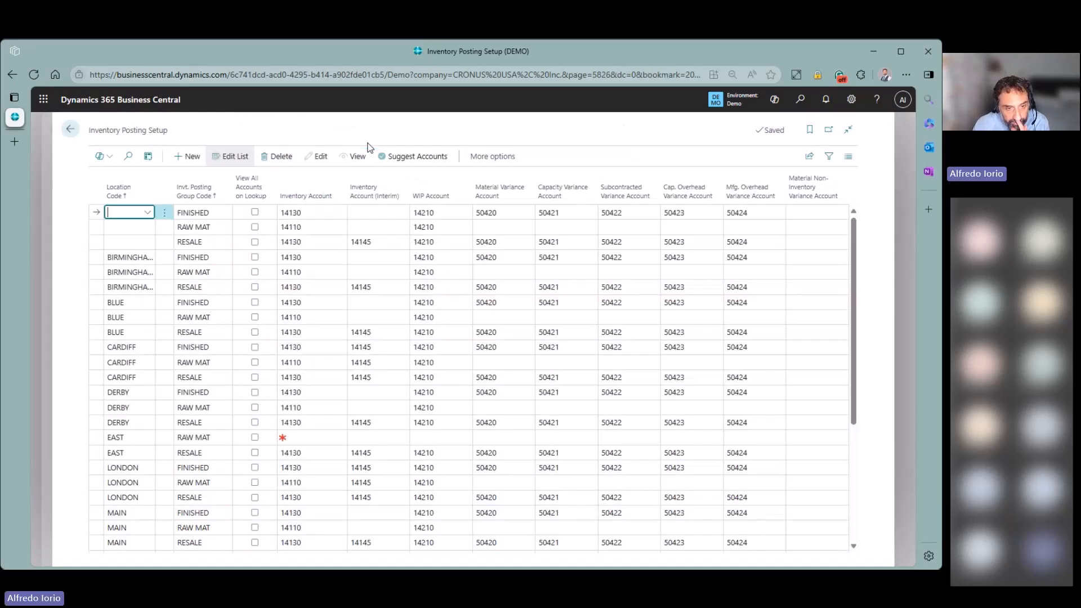
- Select EAST RESALE and look up its interim inventory account 14145 without changing it
{"action": "mouse_move", "coordinate": [372, 201]}
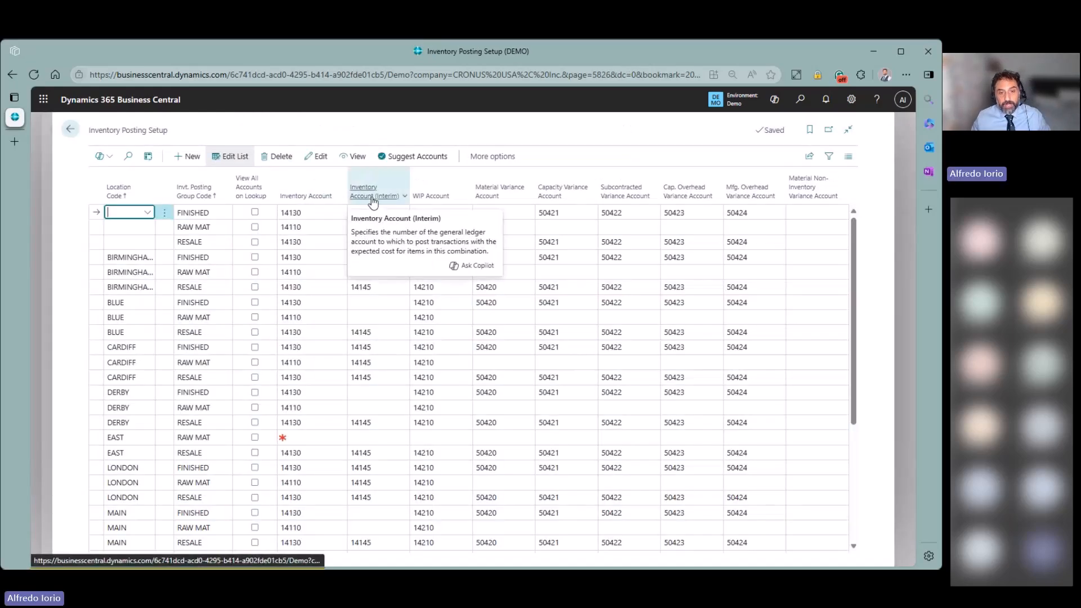
{"action": "left_click", "coordinate": [413, 128]}
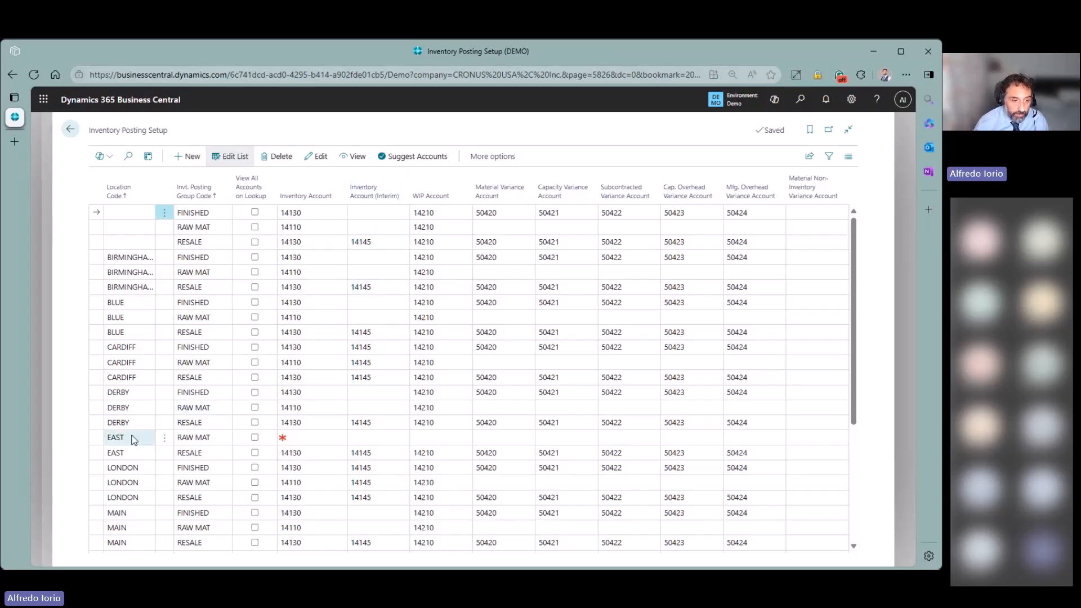
{"action": "left_click", "coordinate": [92, 451]}
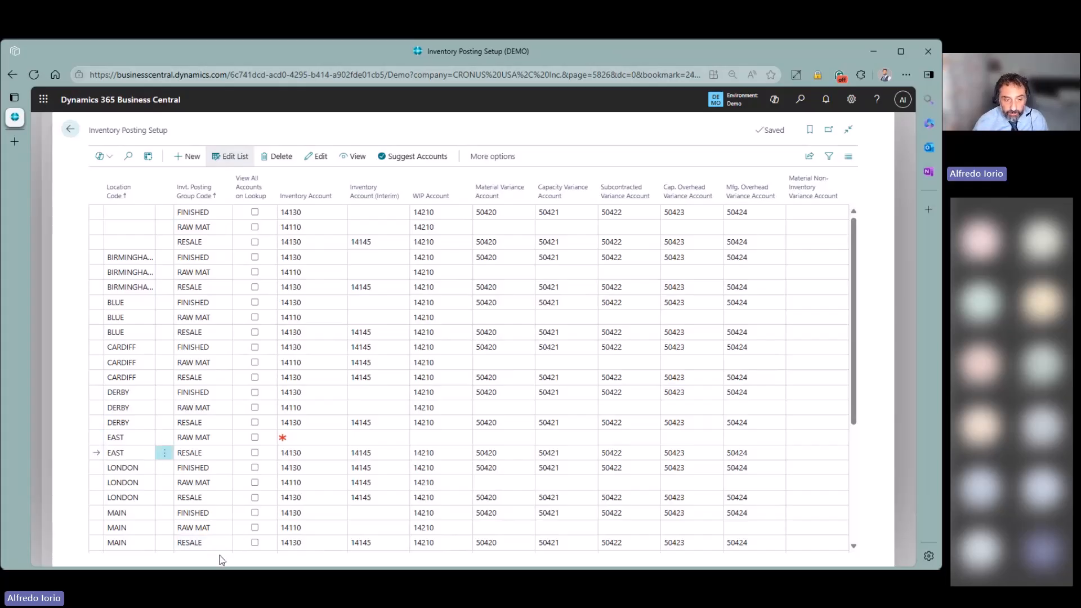
{"action": "left_click", "coordinate": [389, 454]}
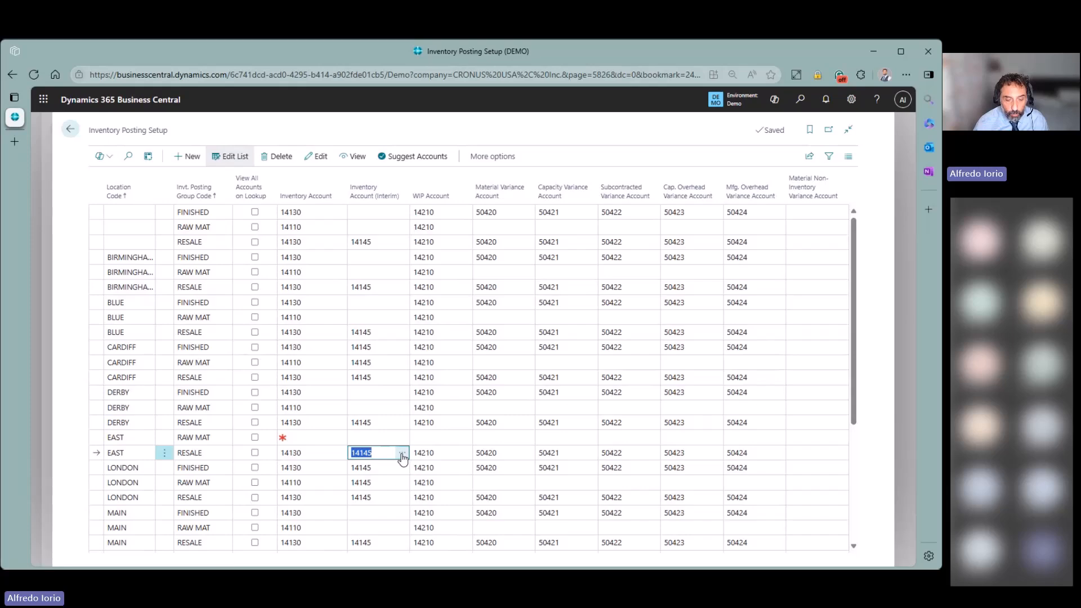
{"action": "left_click", "coordinate": [402, 456]}
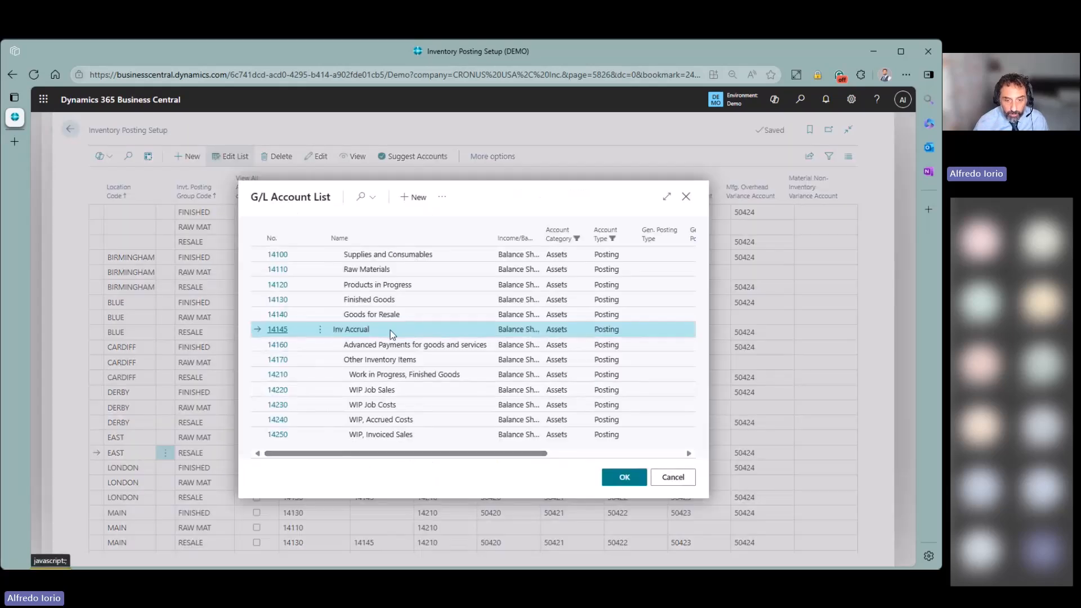
{"action": "left_click", "coordinate": [673, 477]}
- Look up EAST RESALE's inventory account 14130, leave it unchanged, then bring up page search
{"action": "left_click", "coordinate": [324, 455]}
{"action": "left_click", "coordinate": [340, 452]}
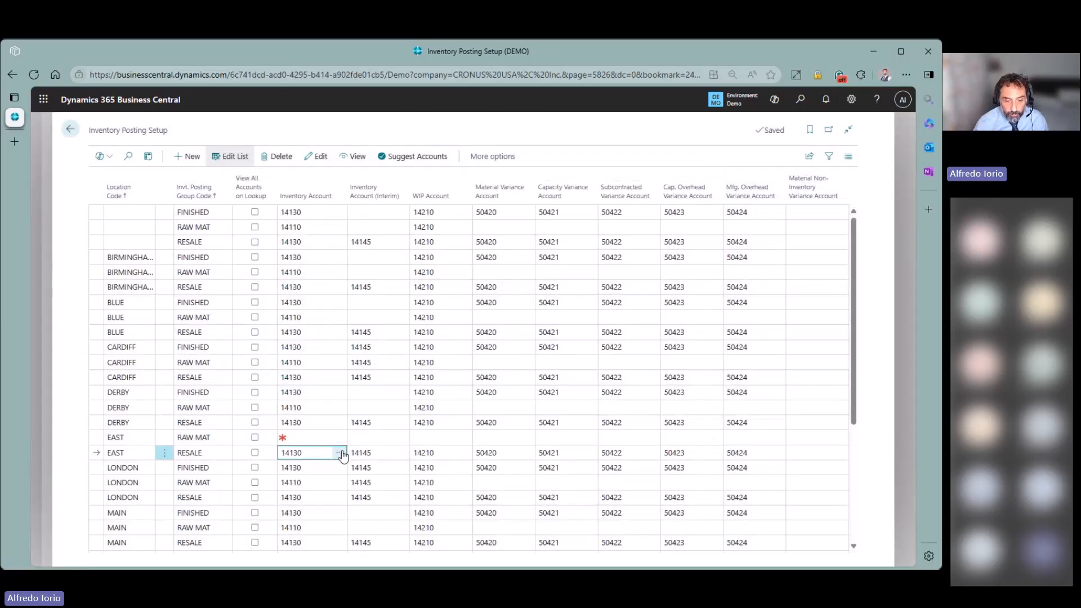
{"action": "left_click", "coordinate": [674, 479]}
{"action": "left_click", "coordinate": [308, 455]}
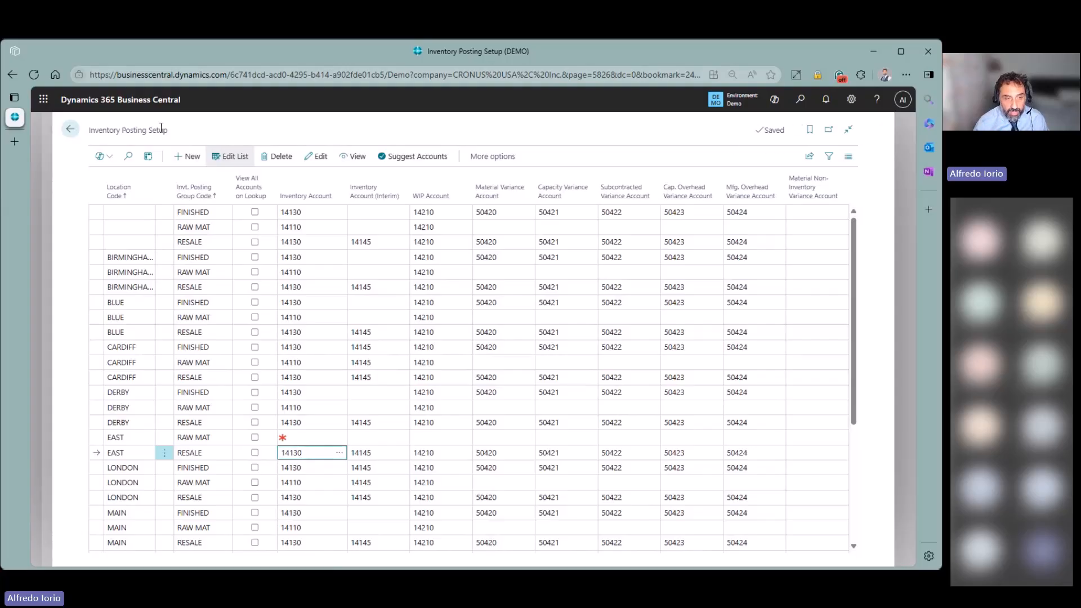
{"action": "left_click", "coordinate": [800, 99]}
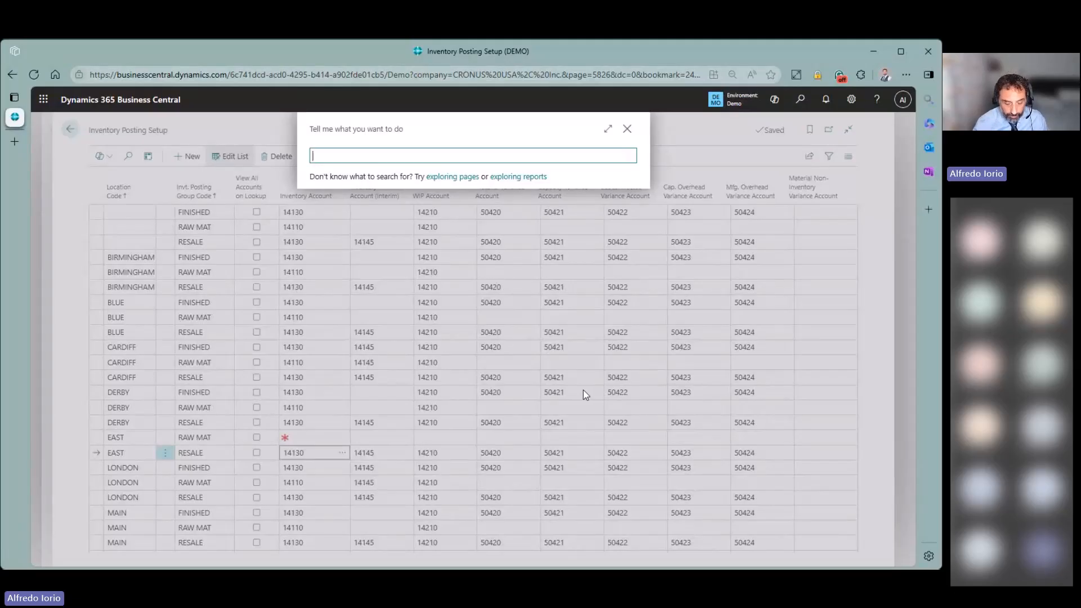
- Search 'gen po se' and go to the General Posting Setup list
{"action": "type", "text": "gen po se"}
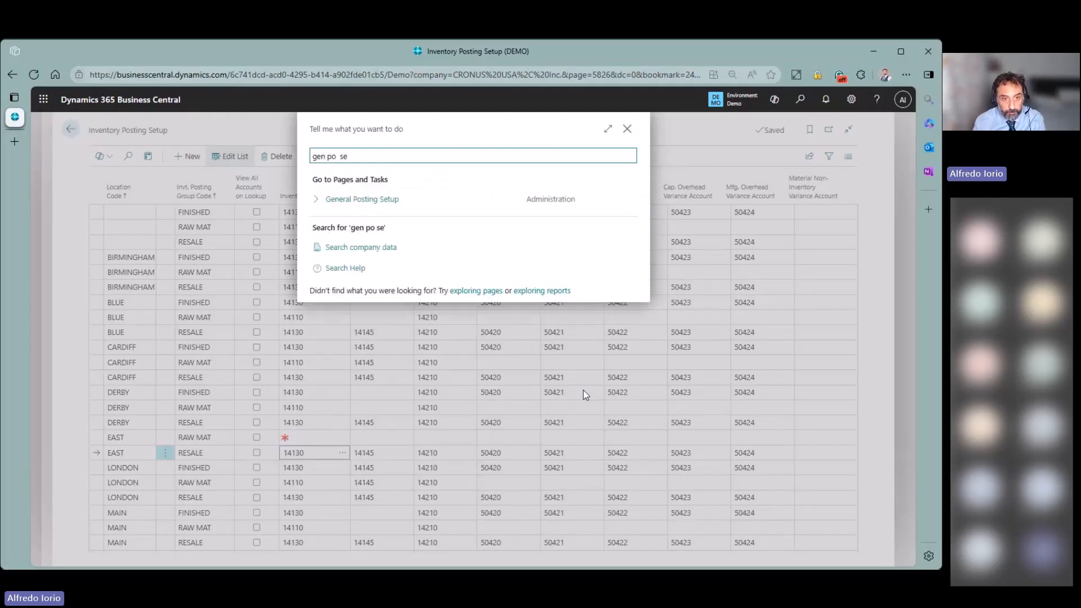
{"action": "key", "text": "Down"}
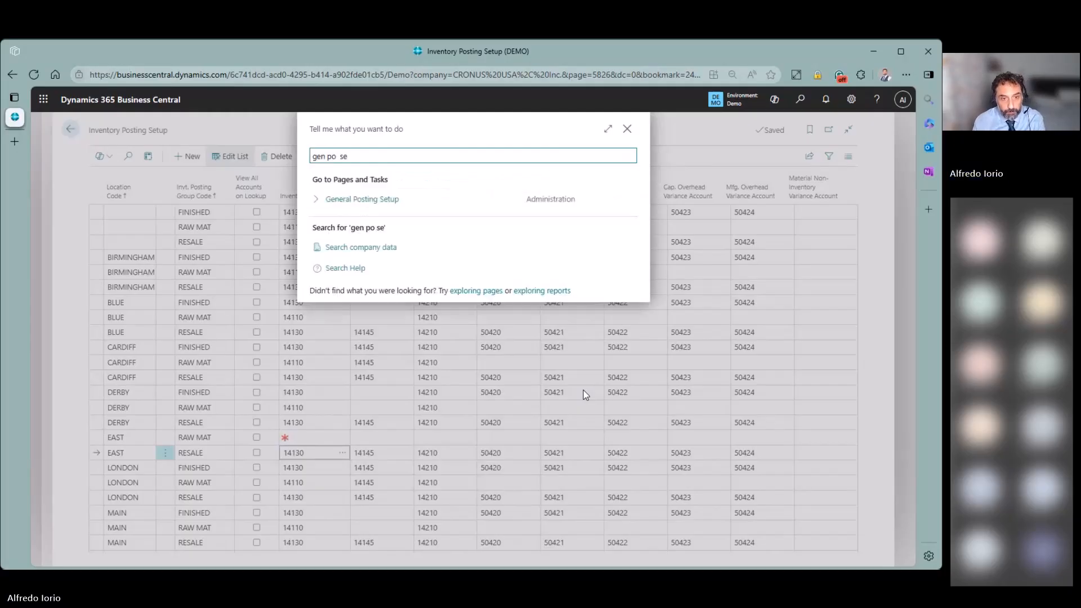
{"action": "key", "text": "Return"}
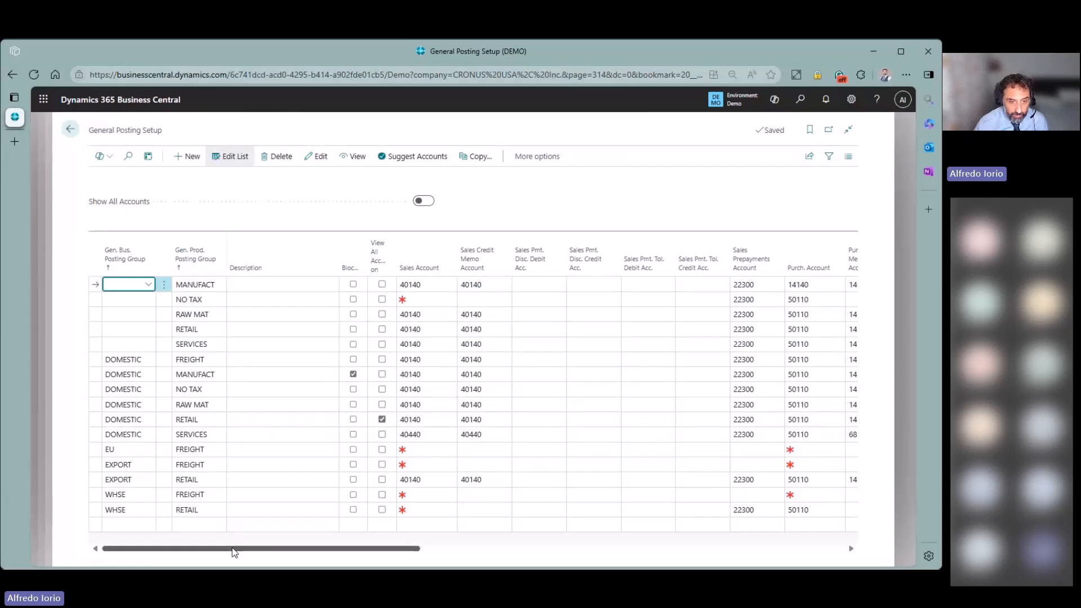
- Check the interim COGS and accrual columns, including DOMESTIC RETAIL's 22210, then return to Inventory Posting Setup
{"action": "left_click_drag", "start_coordinate": [235, 547], "coordinate": [615, 541]}
{"action": "mouse_move", "coordinate": [378, 273]}
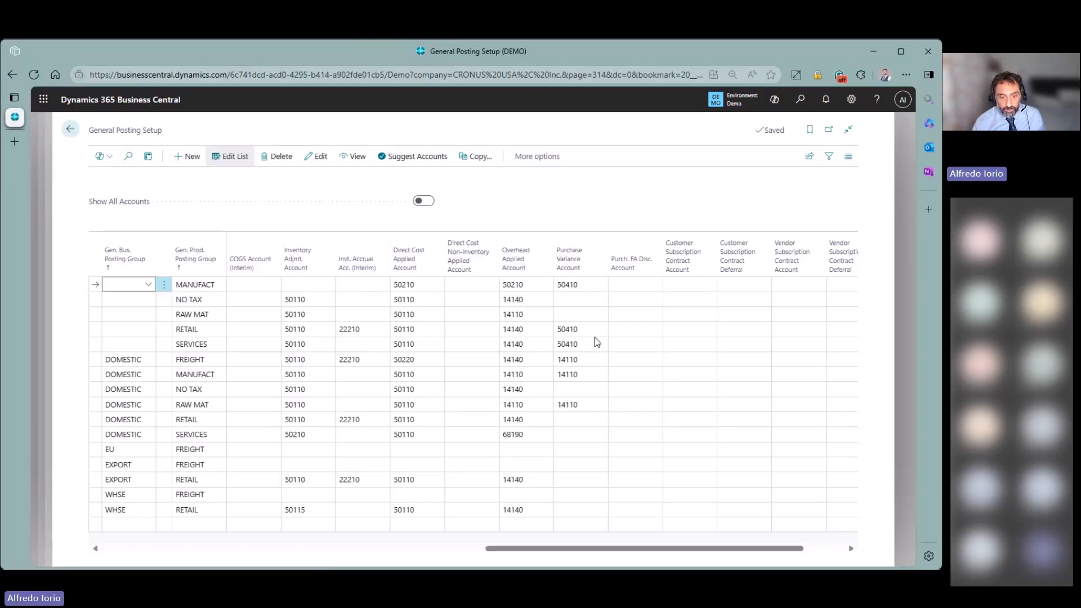
{"action": "left_click_drag", "start_coordinate": [544, 548], "coordinate": [521, 557]}
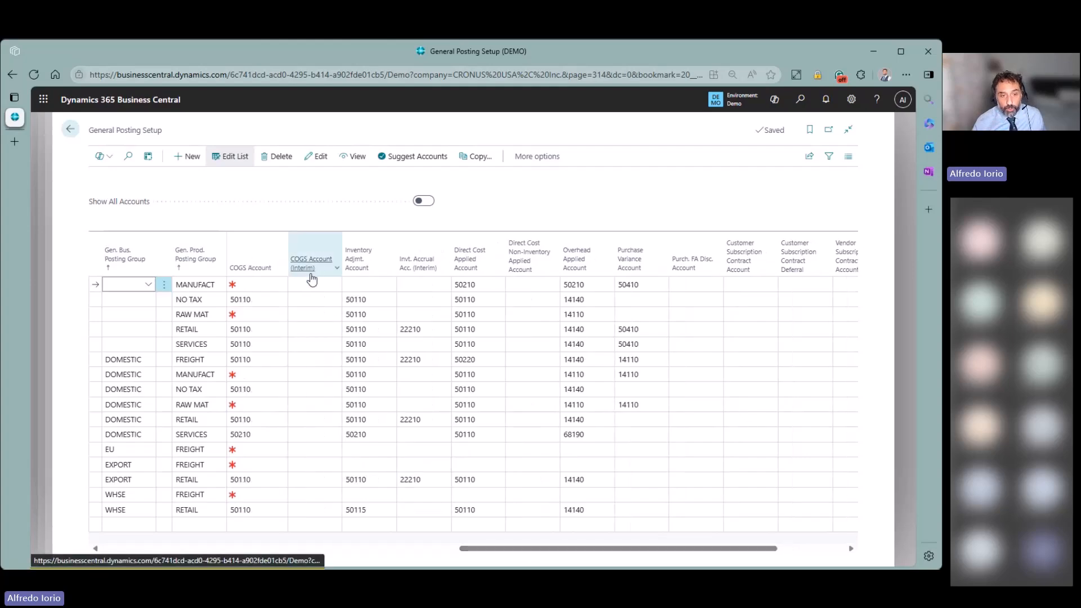
{"action": "mouse_move", "coordinate": [312, 278]}
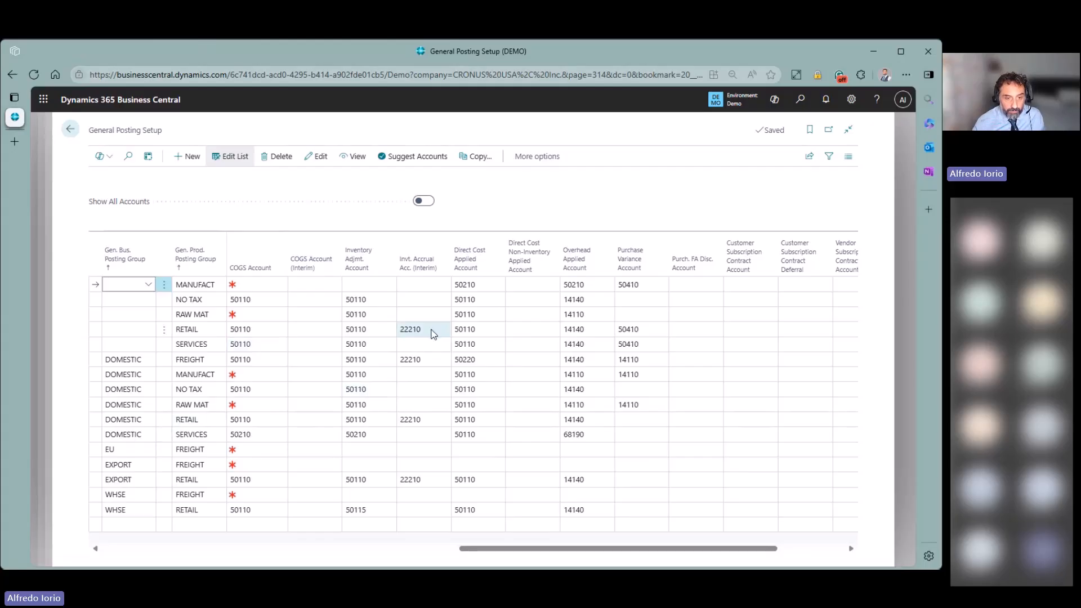
{"action": "left_click", "coordinate": [98, 421]}
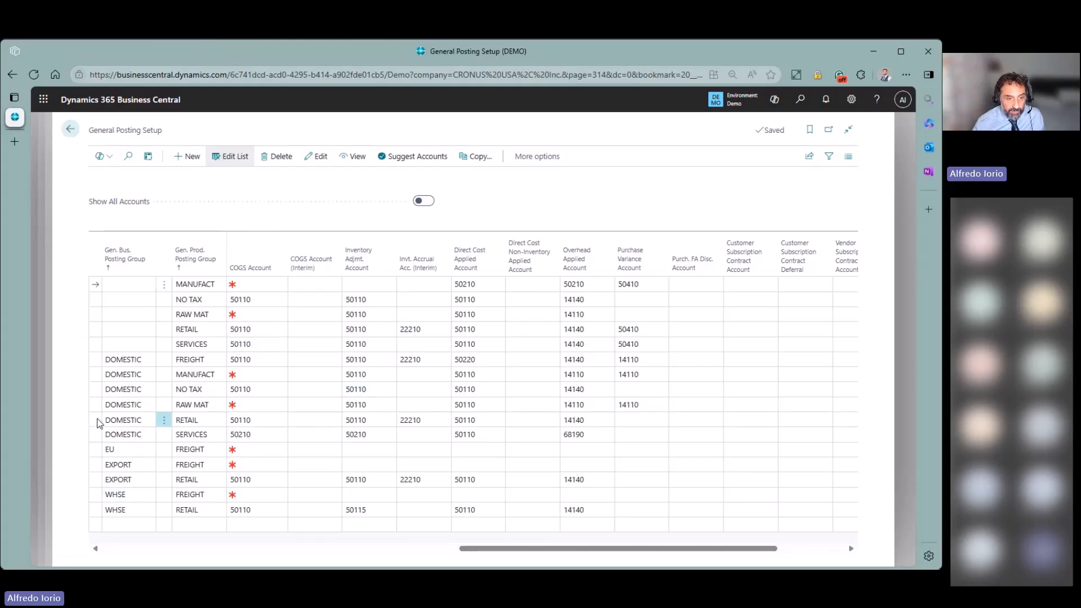
{"action": "left_click", "coordinate": [427, 423]}
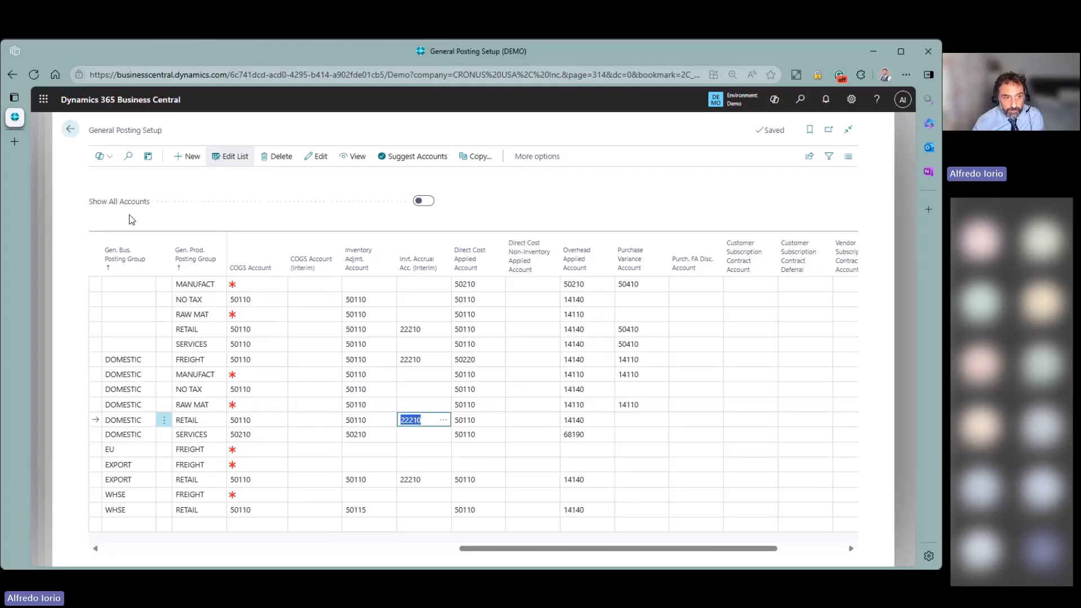
{"action": "left_click", "coordinate": [69, 132]}
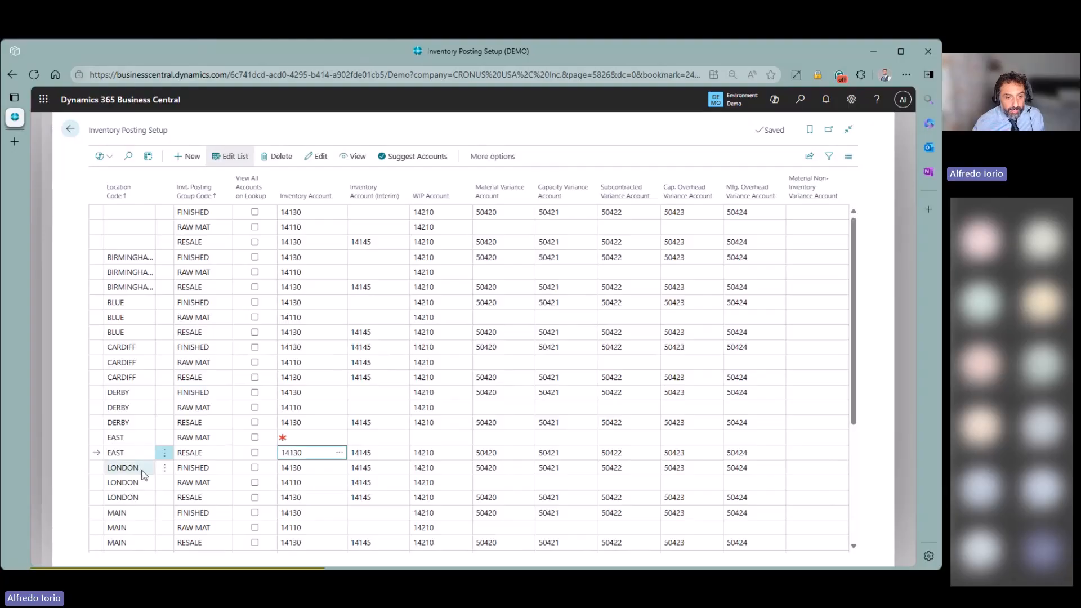
- Go back to the home page and reach the Purchase Orders list via 'pur or'
{"action": "left_click", "coordinate": [70, 130]}
{"action": "left_click", "coordinate": [70, 129]}
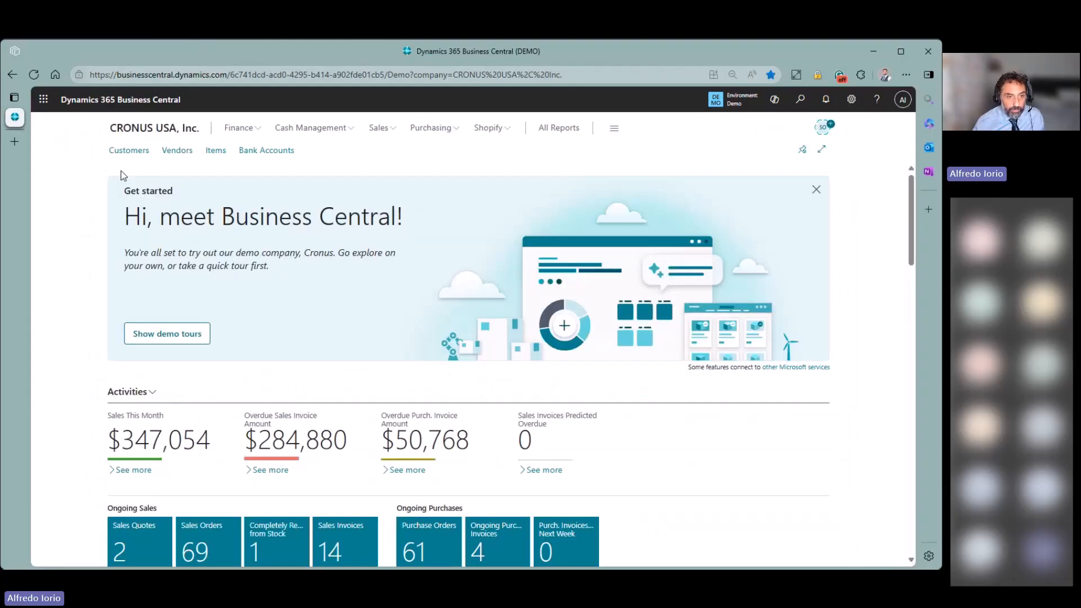
{"action": "left_click", "coordinate": [801, 100]}
{"action": "type", "text": "pur or"}
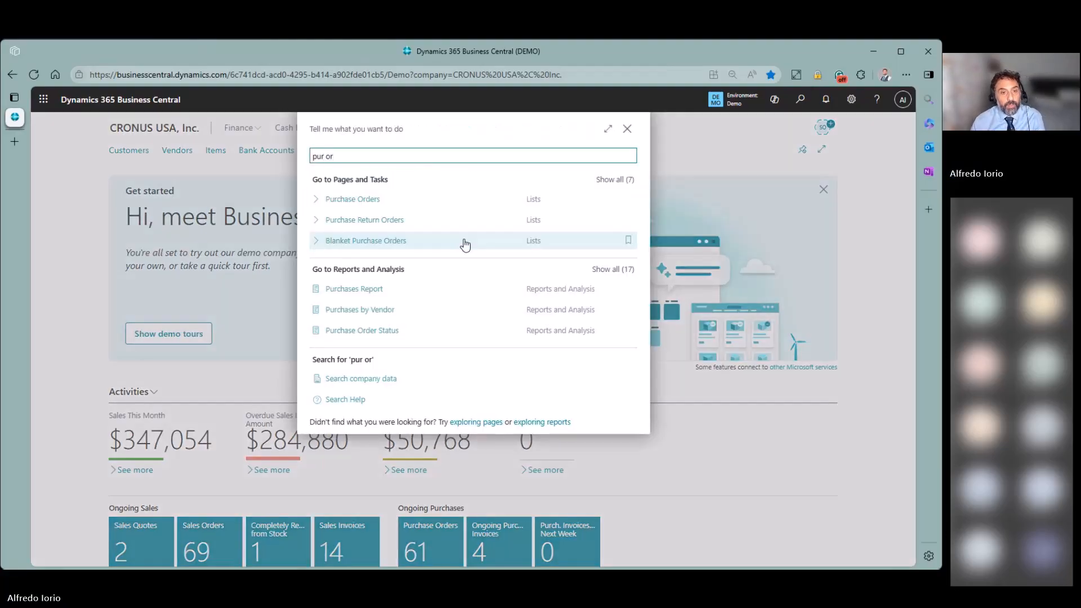
{"action": "left_click", "coordinate": [353, 200]}
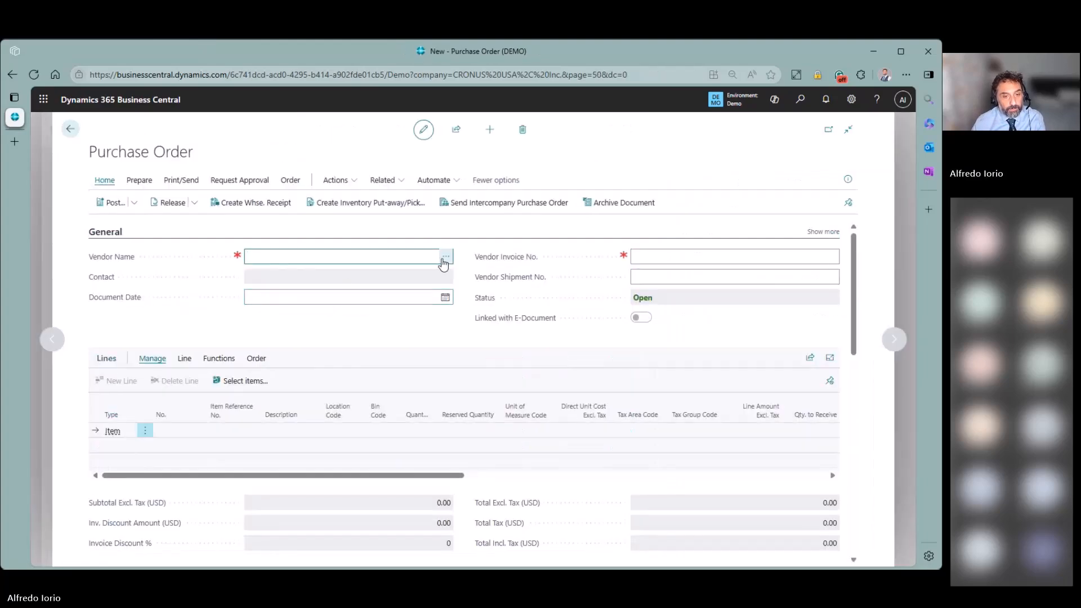
- Set vendor Fabrikam, Inc. and add item 1896-S ATHENS Desk as the first line
{"action": "left_click", "coordinate": [446, 258]}
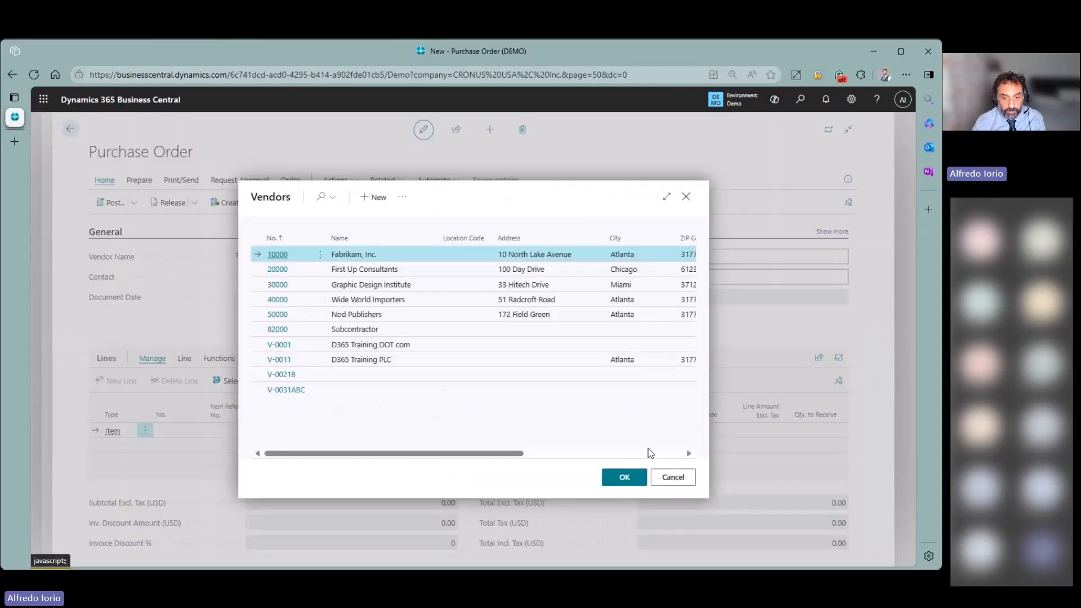
{"action": "left_click", "coordinate": [625, 478]}
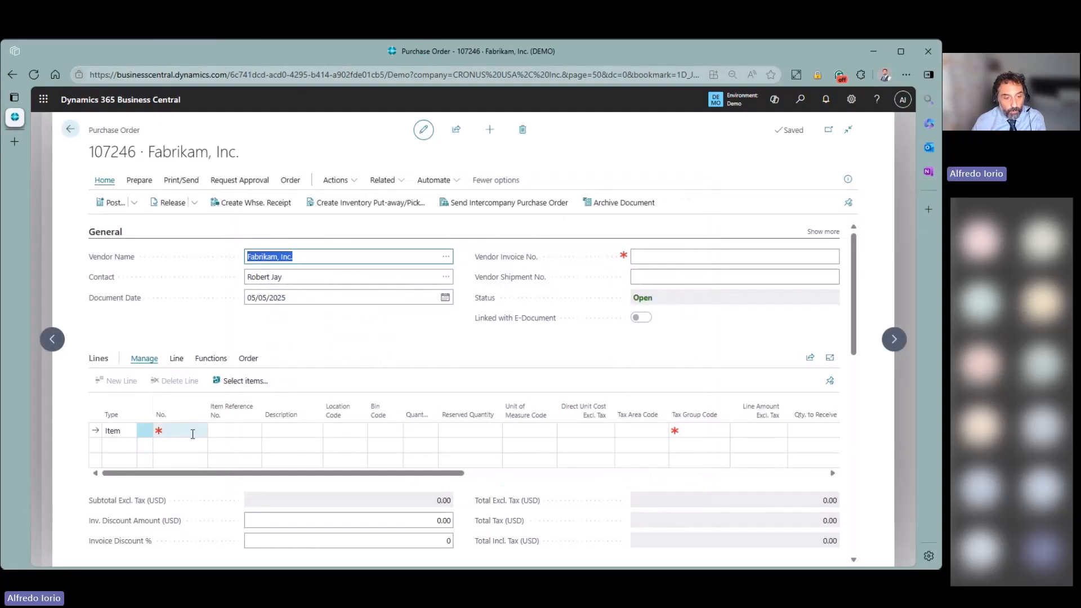
{"action": "left_click", "coordinate": [192, 433]}
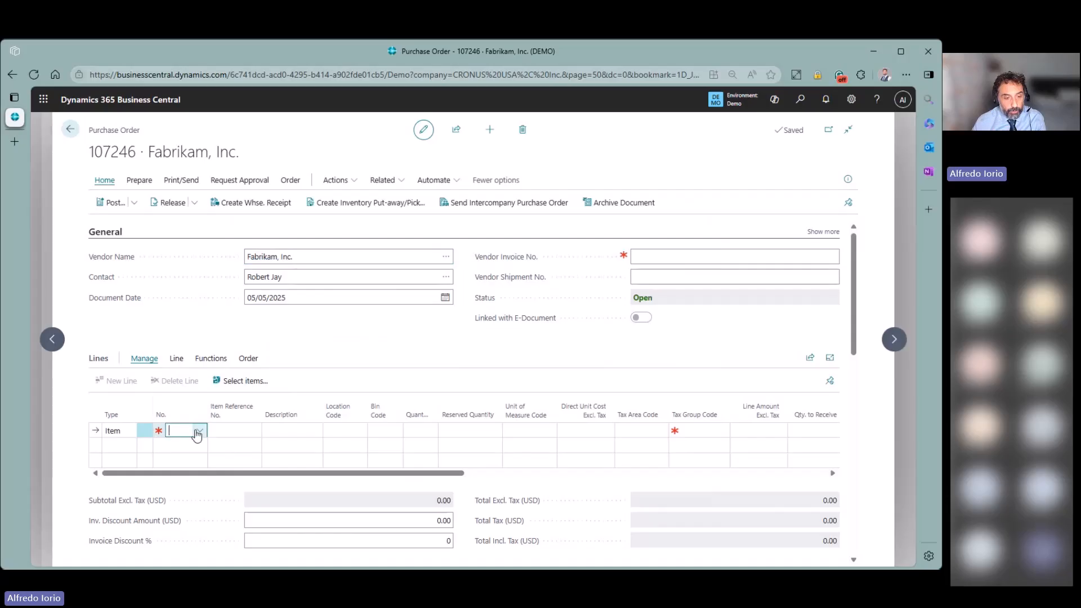
{"action": "type", "text": "athe"}
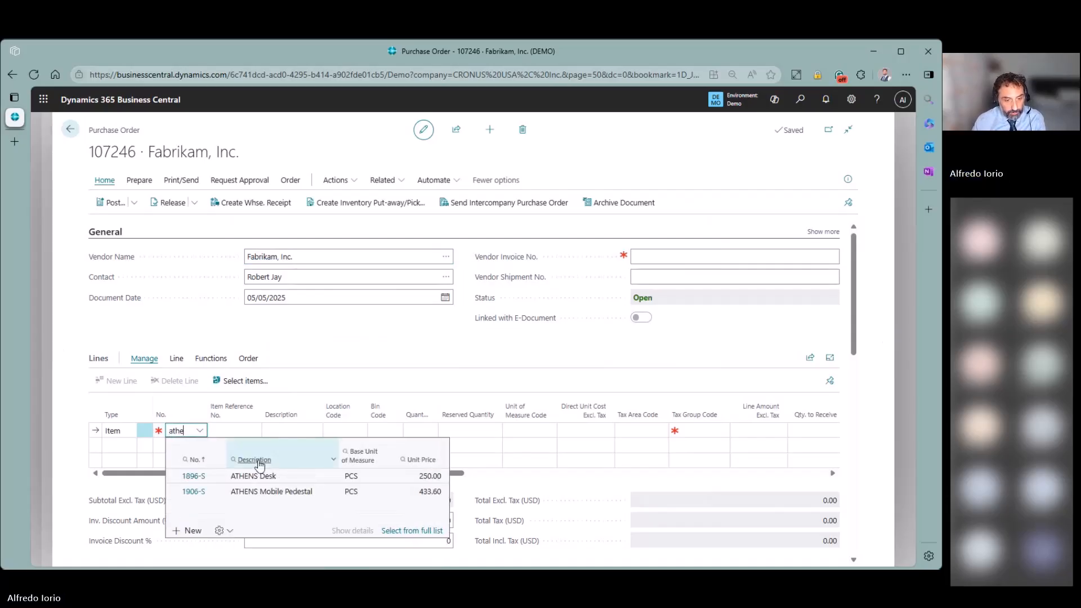
{"action": "key", "text": "Down"}
{"action": "left_click", "coordinate": [288, 477]}
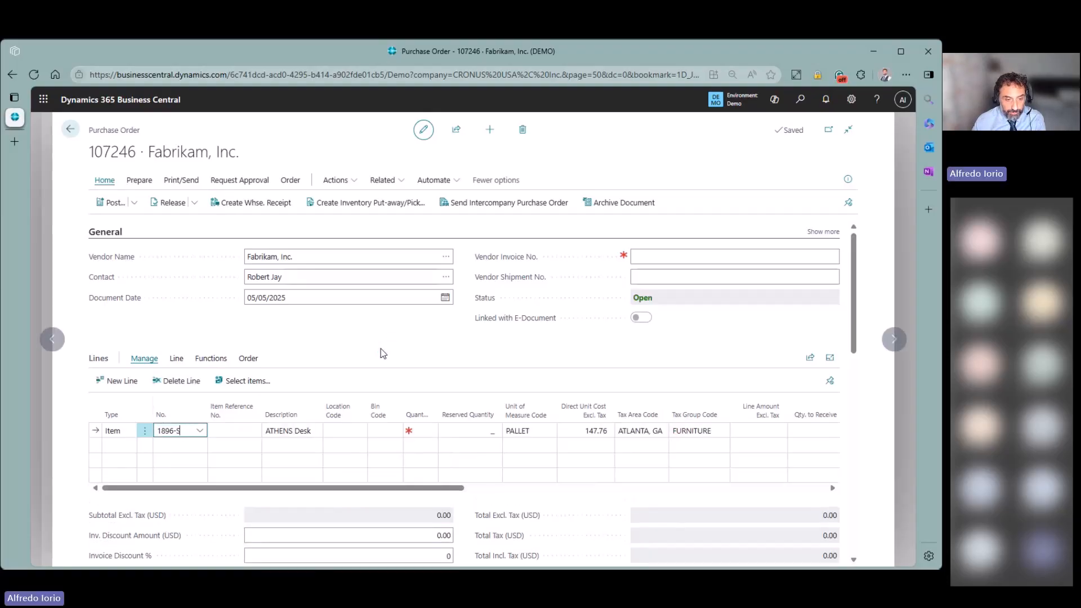
- Give the desk line location EAST, quantity 10 and a 500.00 direct unit cost
{"action": "left_click", "coordinate": [356, 434]}
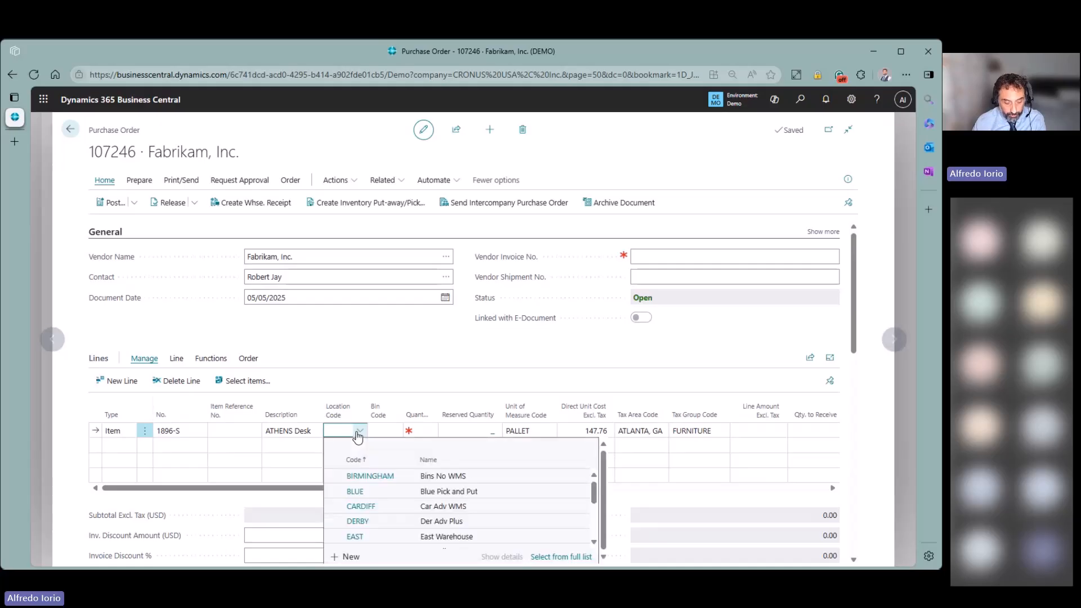
{"action": "type", "text": "ea"}
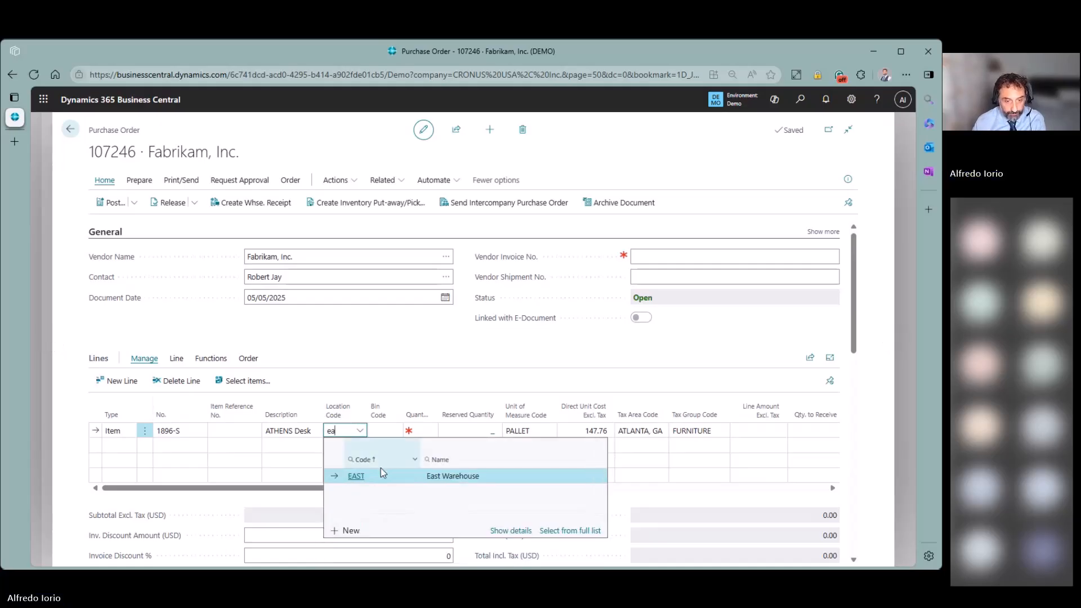
{"action": "left_click", "coordinate": [415, 431]}
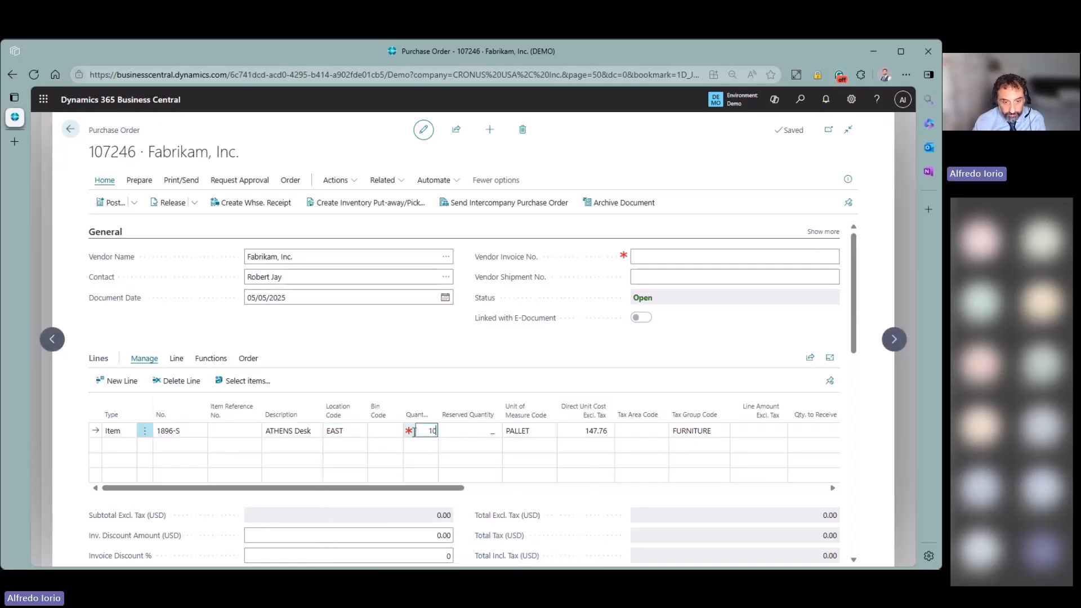
{"action": "type", "text": "10"}
{"action": "key", "text": "Tab"}
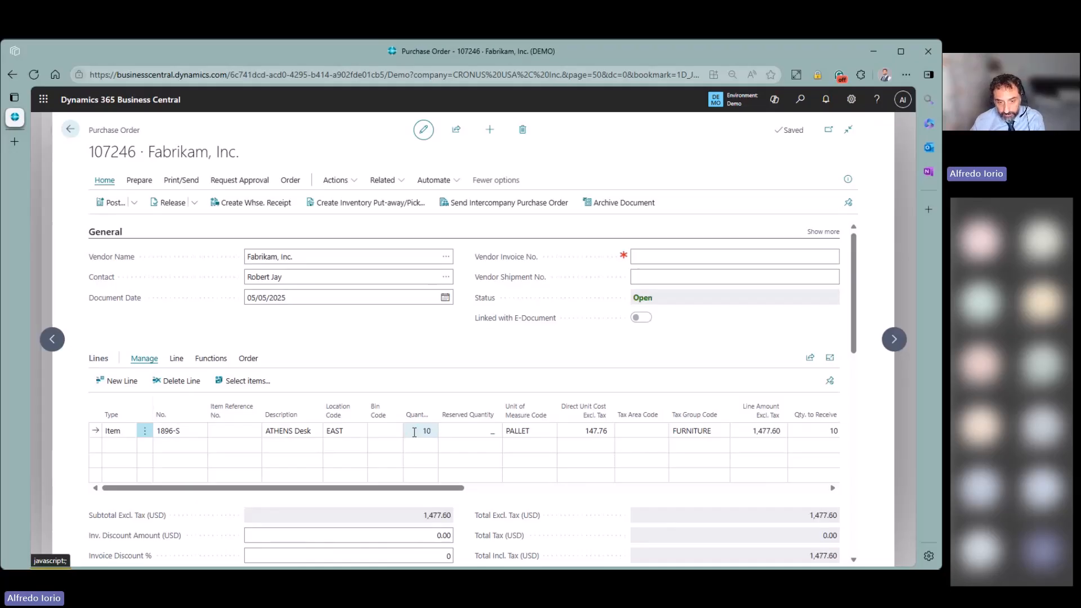
{"action": "left_click", "coordinate": [599, 430]}
{"action": "type", "text": "500"}
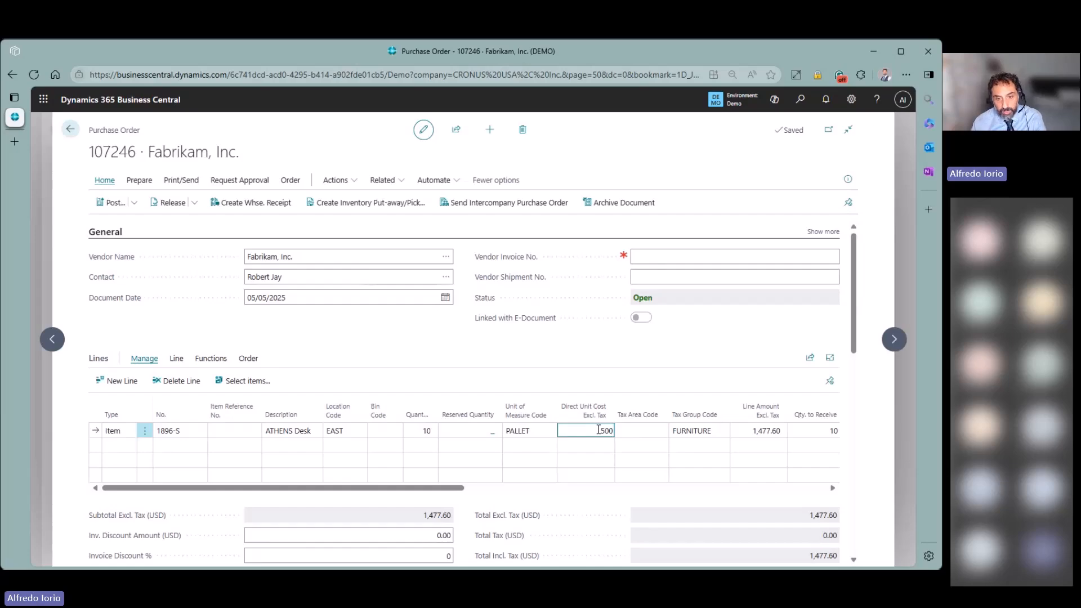
{"action": "left_click", "coordinate": [714, 366]}
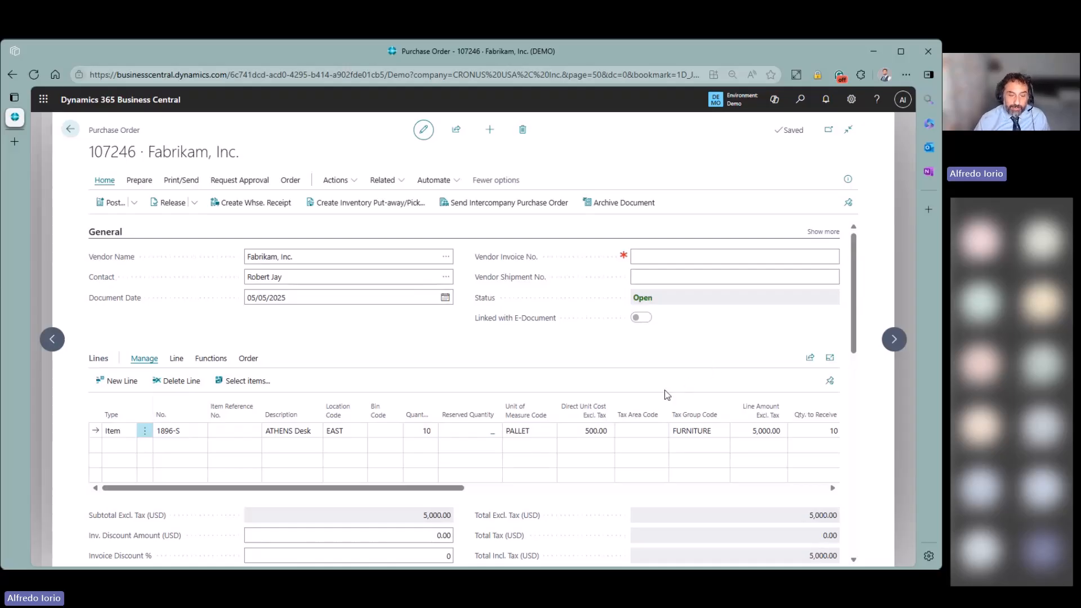
{"action": "mouse_move", "coordinate": [501, 258]}
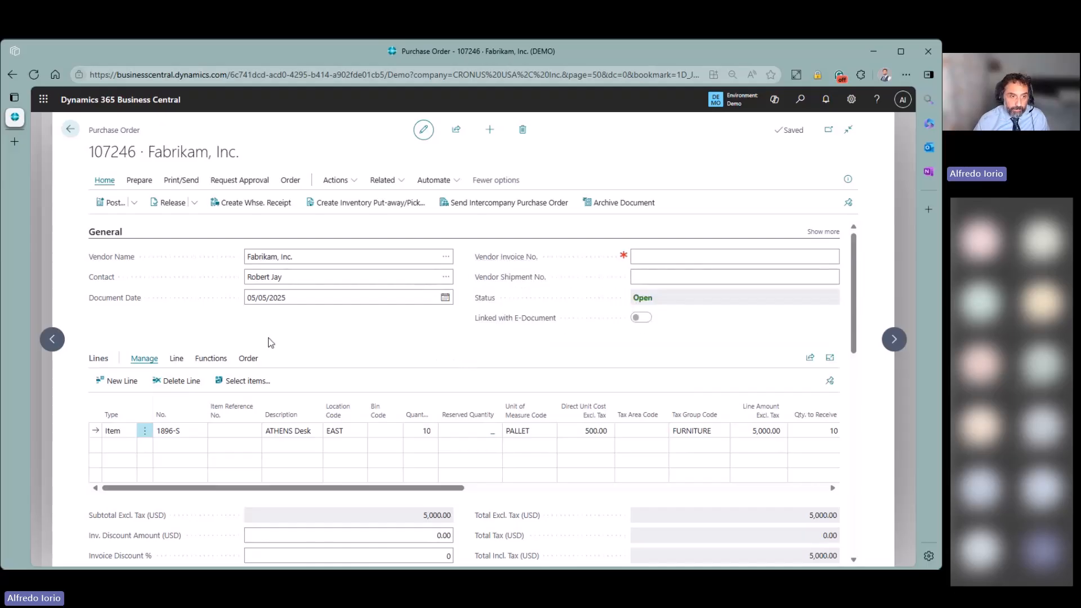
- Preview posting the order, which flags a missing vendor invoice number
{"action": "left_click", "coordinate": [125, 203]}
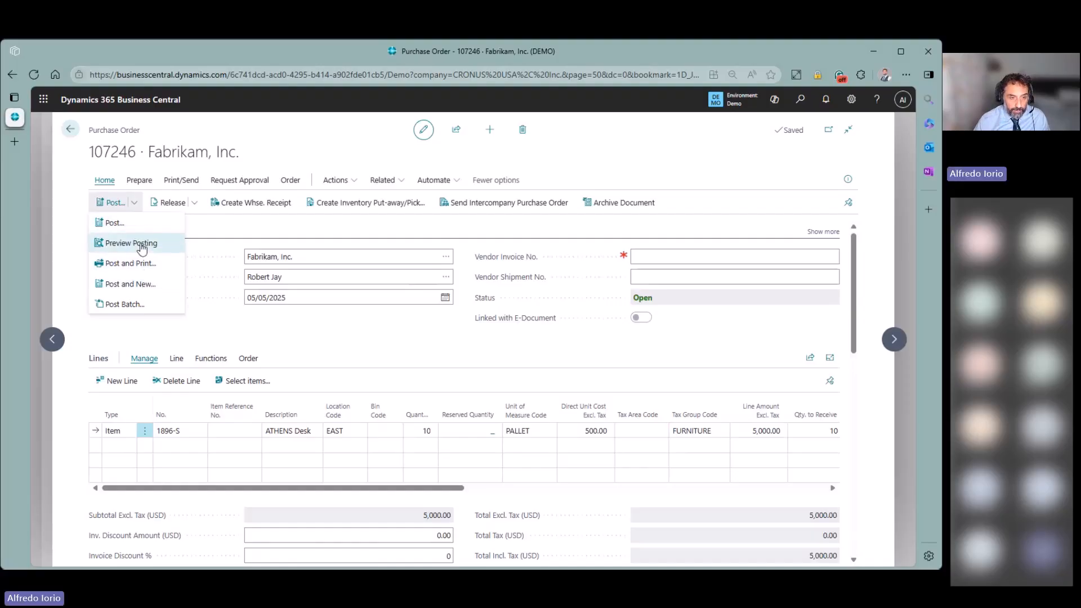
{"action": "left_click", "coordinate": [144, 243]}
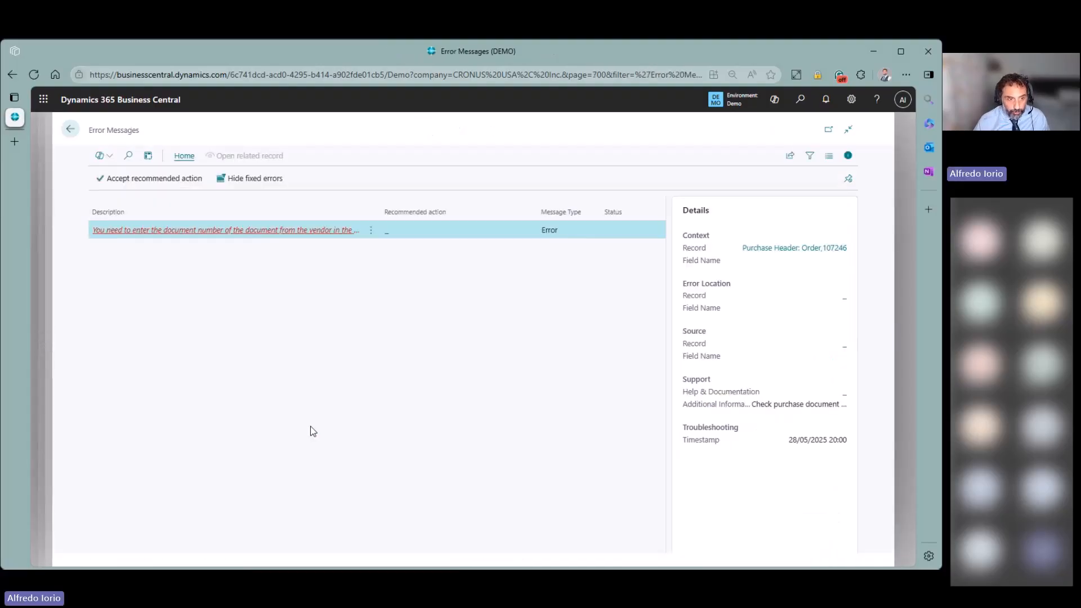
{"action": "left_click", "coordinate": [70, 129]}
- Post the purchase order with the Receive option only
{"action": "left_click", "coordinate": [137, 204]}
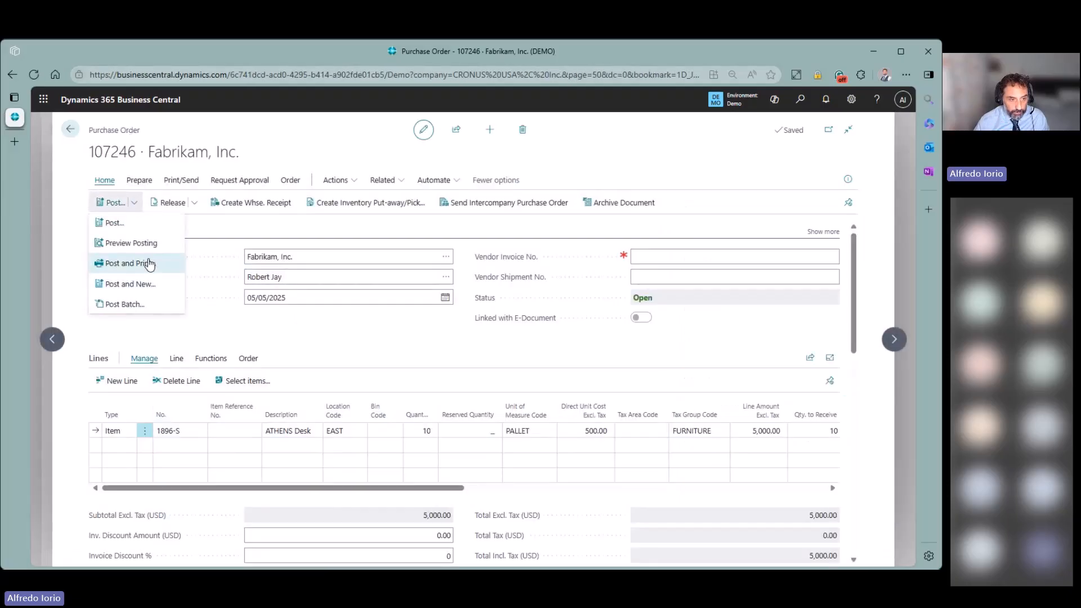
{"action": "left_click", "coordinate": [141, 223]}
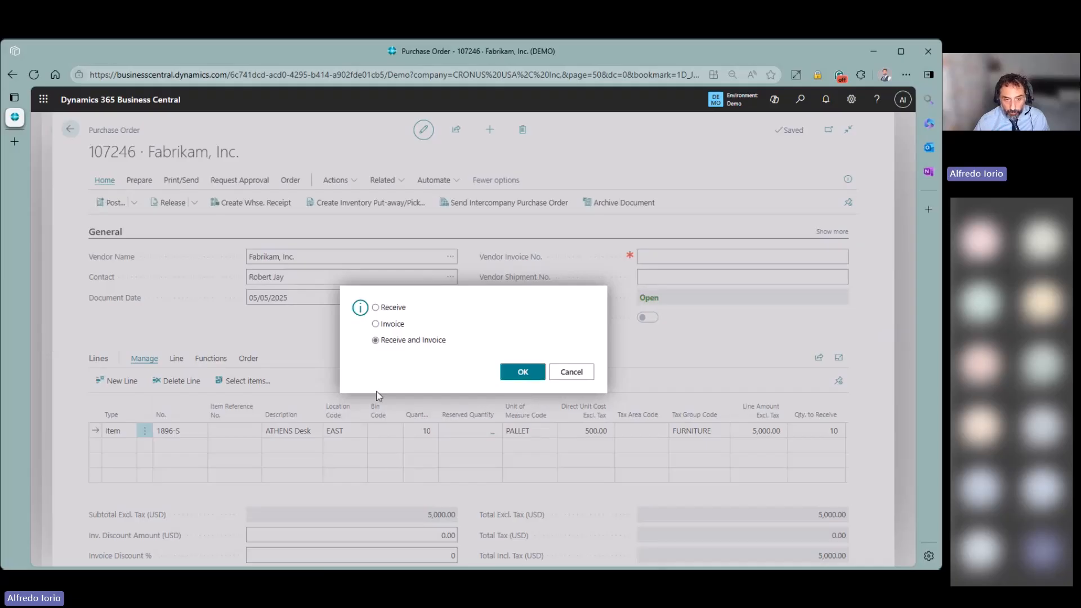
{"action": "left_click", "coordinate": [383, 310]}
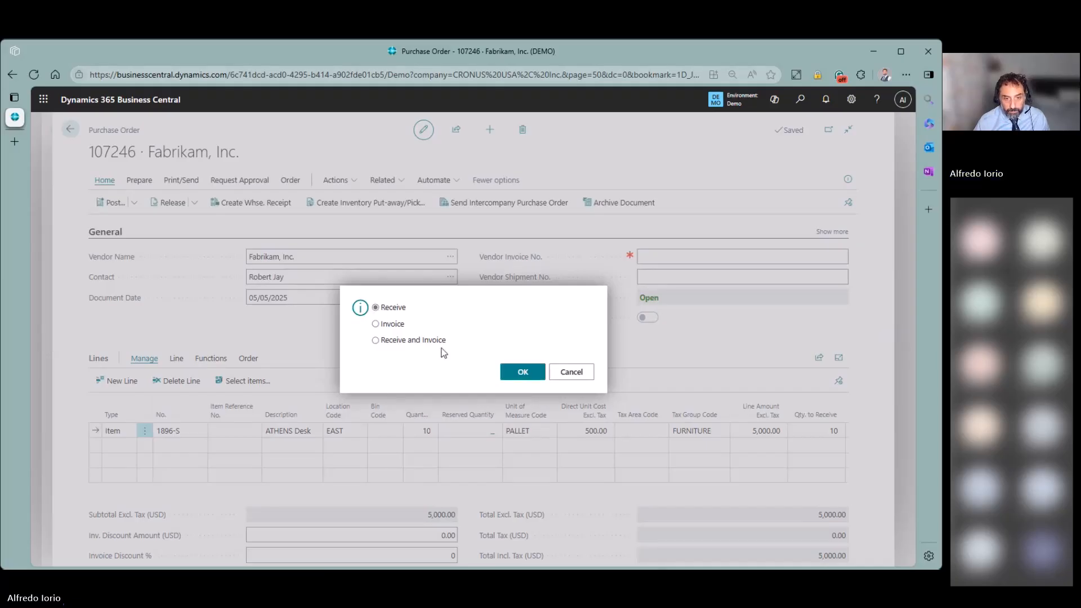
{"action": "left_click", "coordinate": [521, 371]}
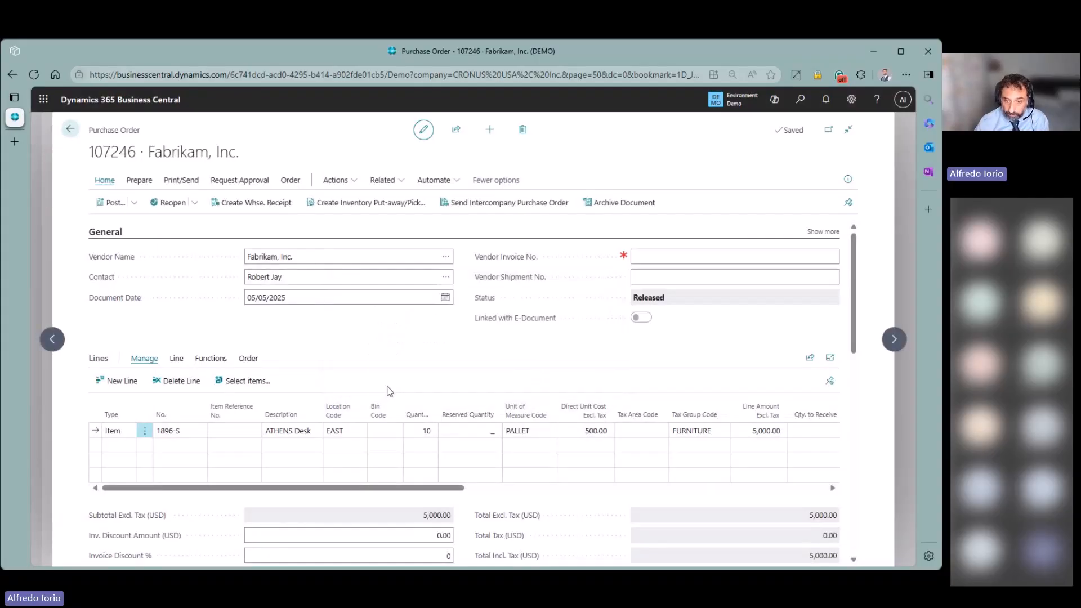
- Open the order's posted receipt 107265 and run Find entries to list everything it posted
{"action": "left_click", "coordinate": [688, 259]}
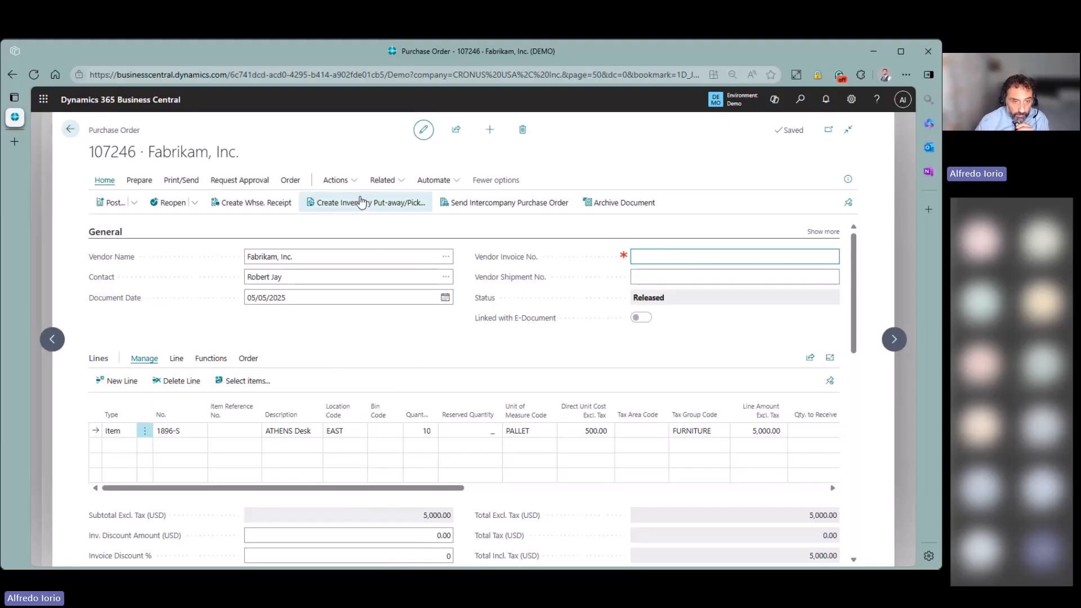
{"action": "left_click", "coordinate": [382, 181]}
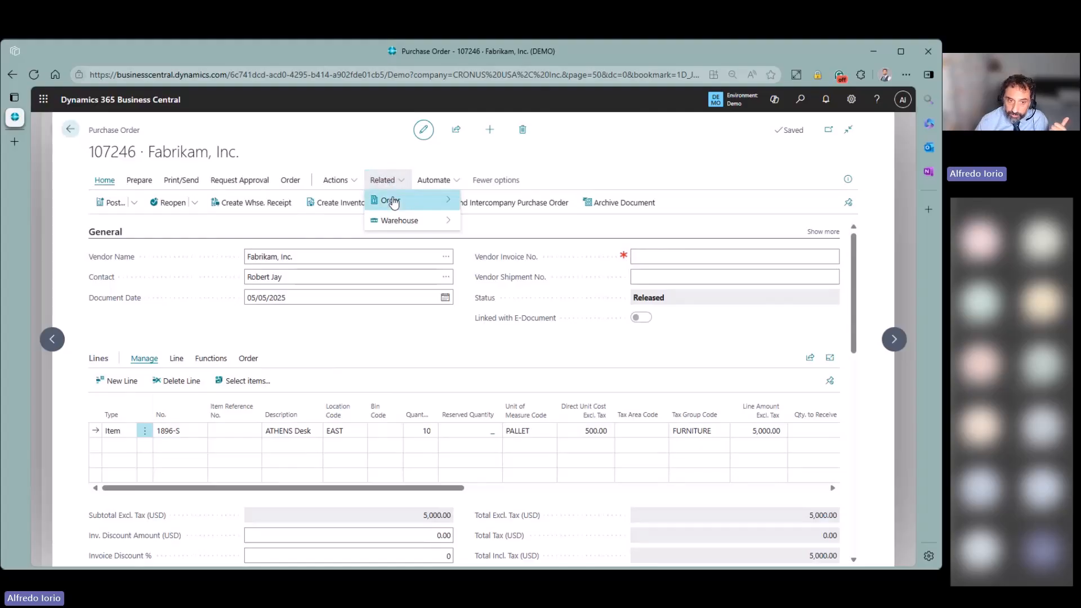
{"action": "mouse_move", "coordinate": [394, 202]}
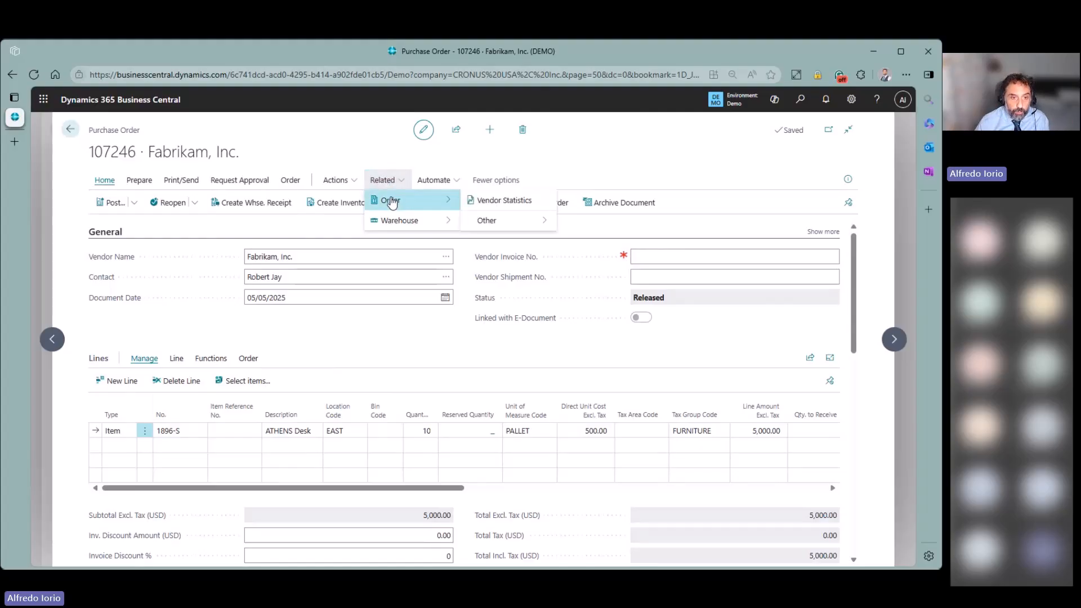
{"action": "left_click", "coordinate": [289, 181]}
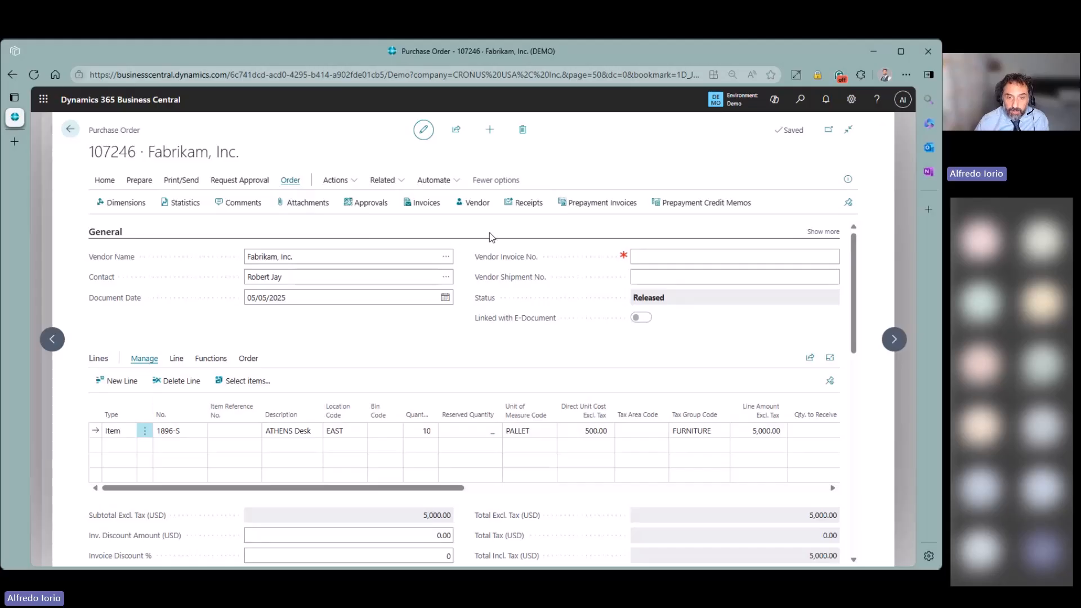
{"action": "left_click", "coordinate": [526, 209]}
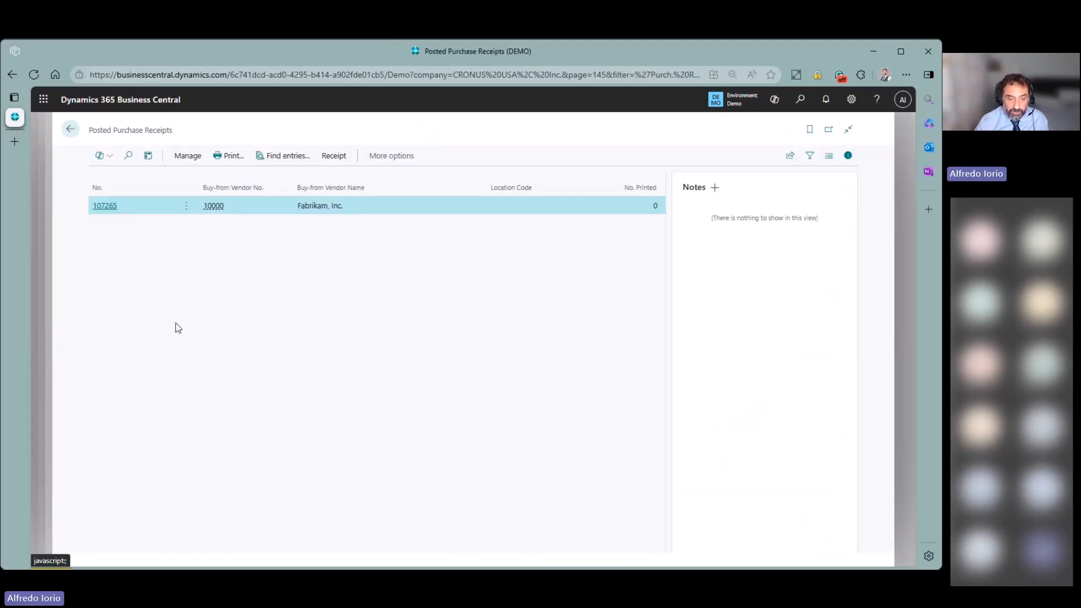
{"action": "left_click", "coordinate": [283, 156]}
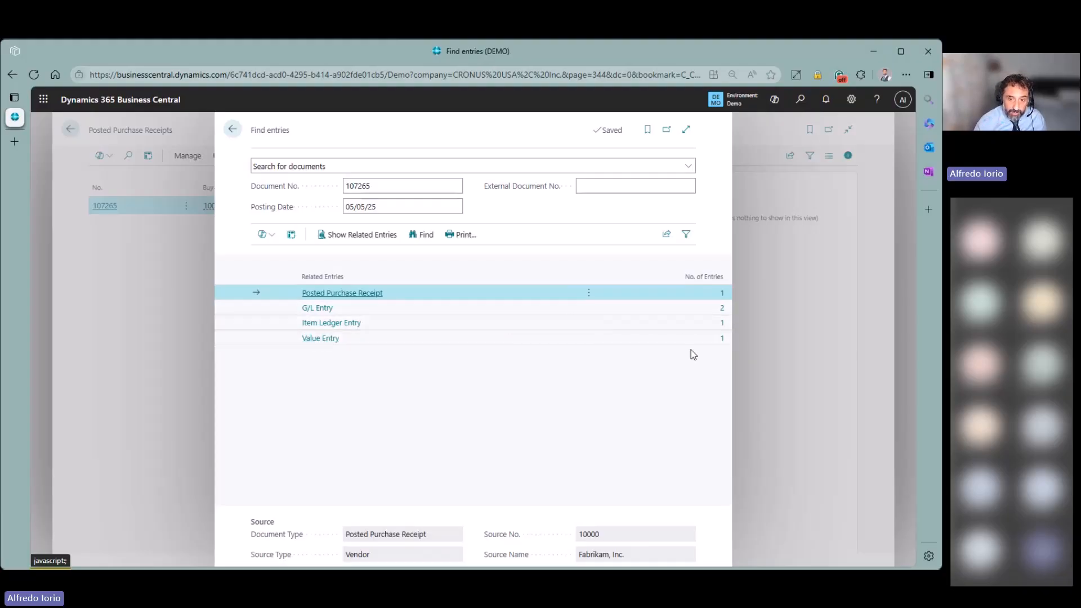
- Open the receipt's item ledger entry and value entry and check the 5,000.00 expected cost
{"action": "left_click", "coordinate": [700, 326]}
{"action": "left_click", "coordinate": [721, 323]}
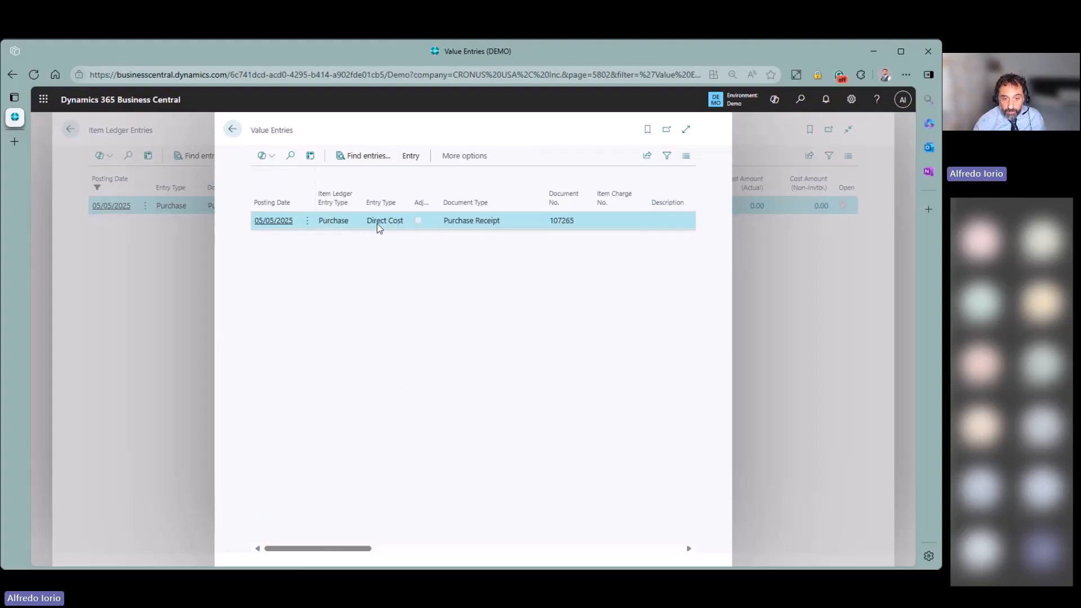
{"action": "left_click_drag", "start_coordinate": [352, 549], "coordinate": [424, 550]}
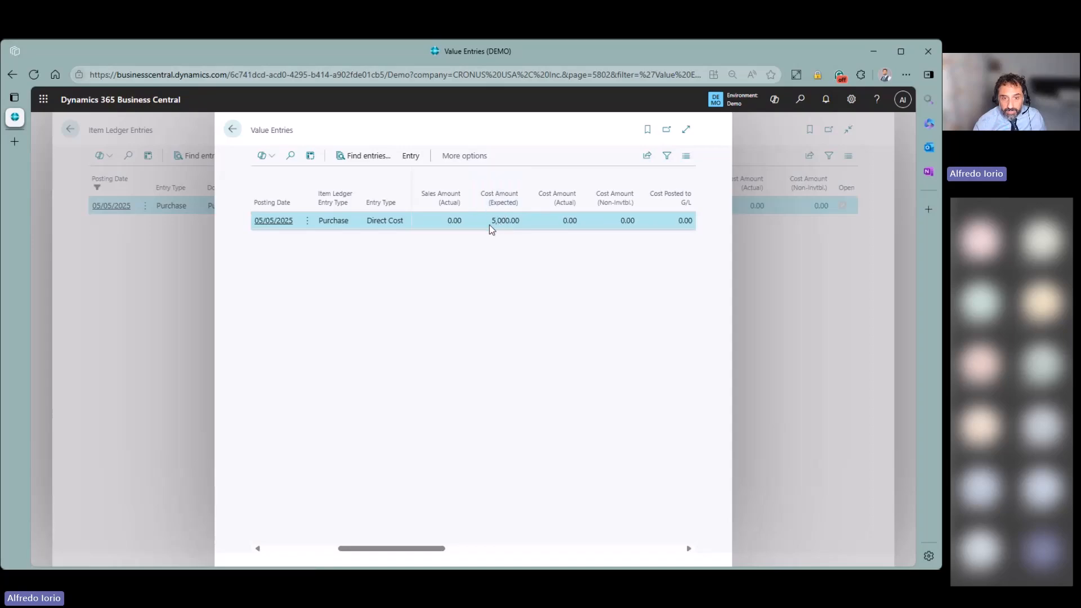
{"action": "left_click_drag", "start_coordinate": [490, 225], "coordinate": [523, 223]}
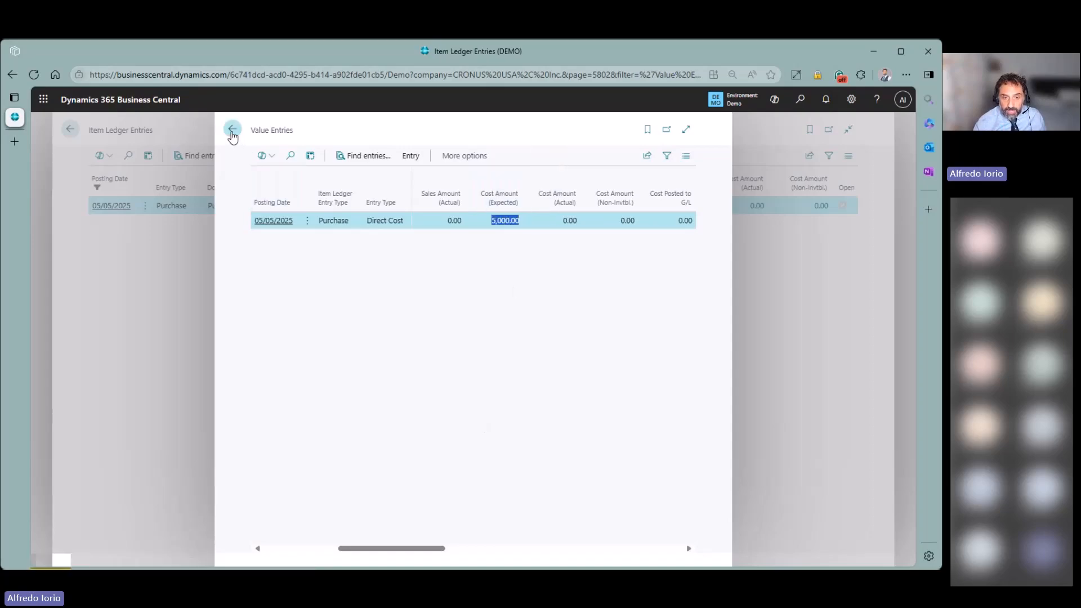
{"action": "left_click", "coordinate": [232, 129]}
{"action": "left_click", "coordinate": [69, 129]}
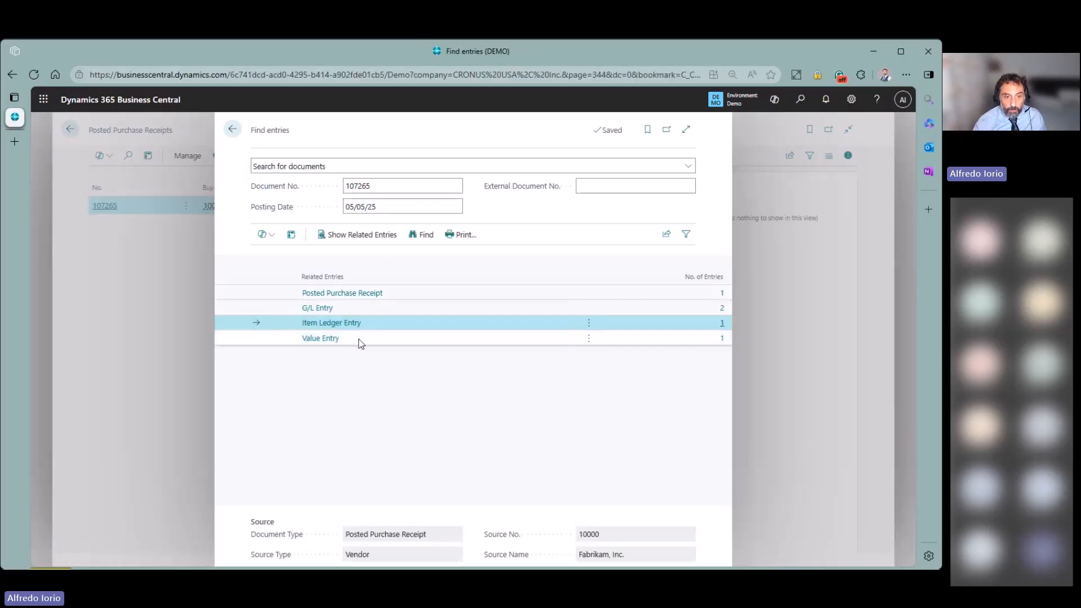
- Inspect the Inv Accrual and GRNI G/L entries, then return to purchase order 107246
{"action": "left_click", "coordinate": [722, 308]}
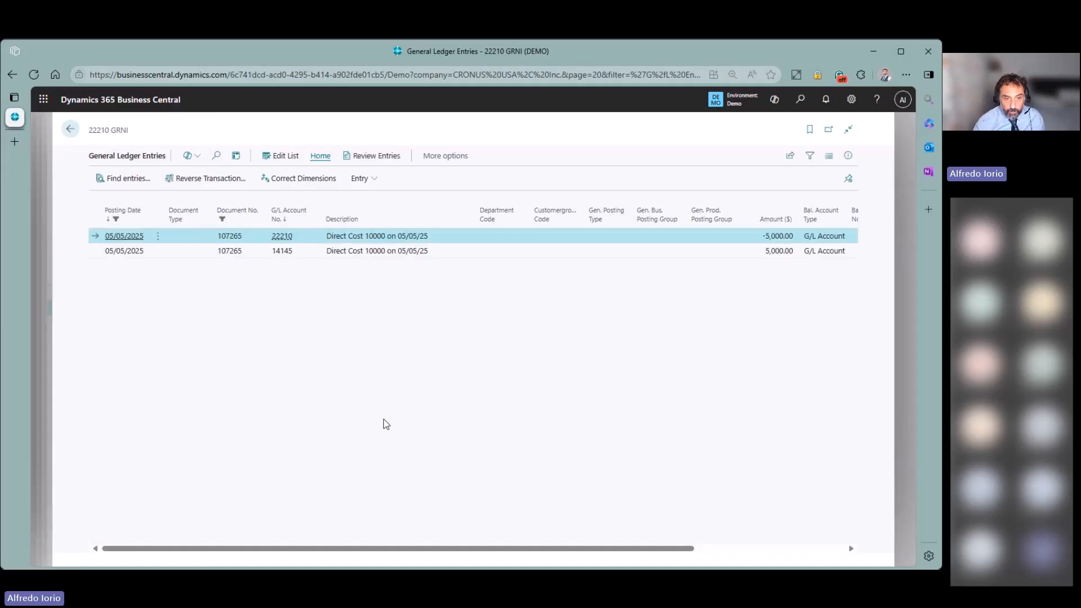
{"action": "left_click", "coordinate": [283, 253]}
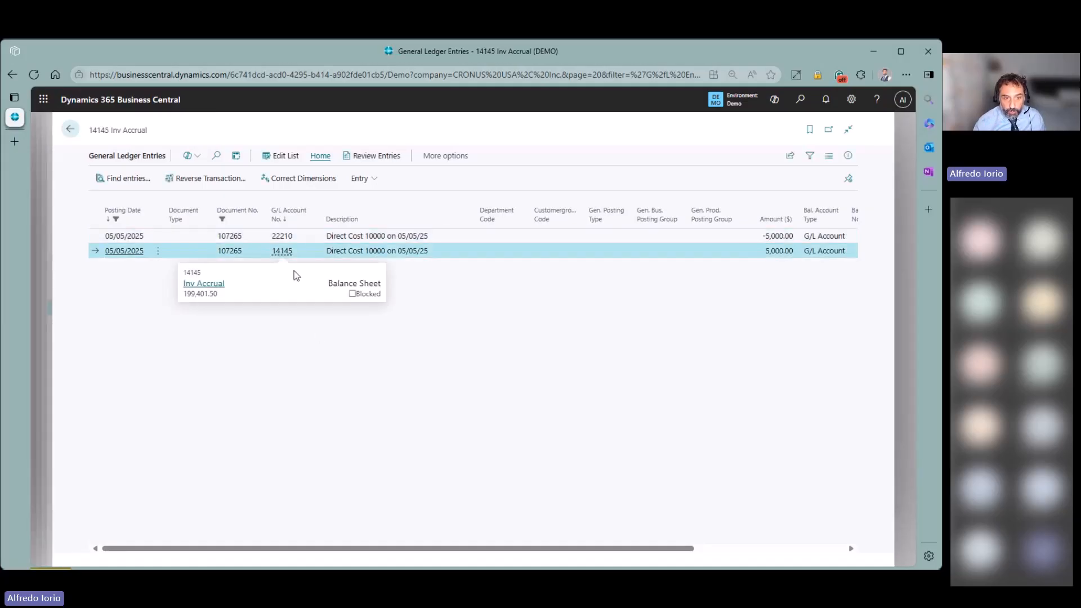
{"action": "left_click", "coordinate": [284, 237]}
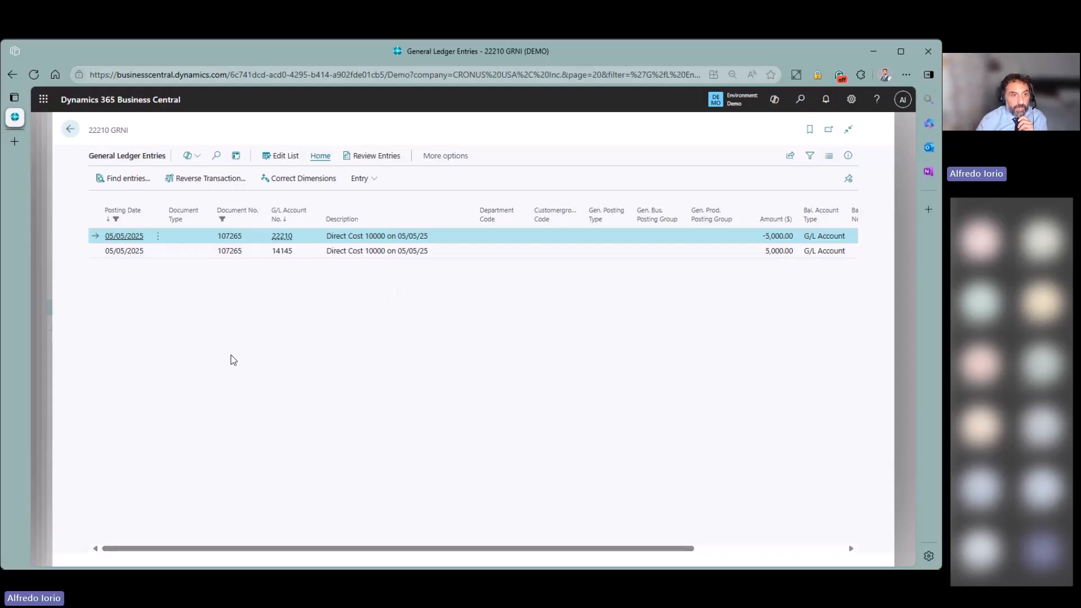
{"action": "left_click", "coordinate": [70, 129]}
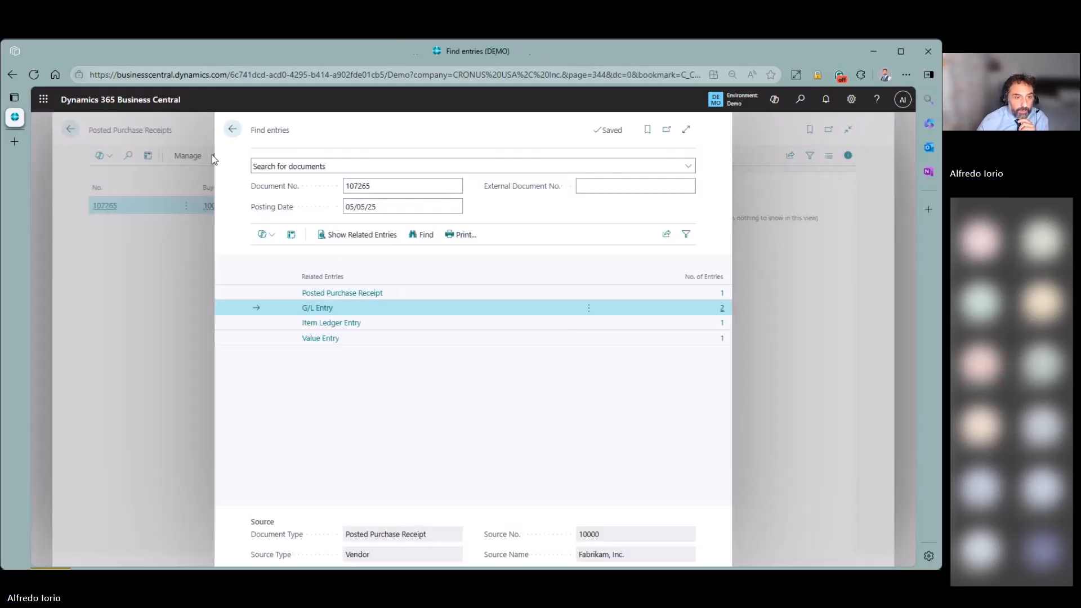
{"action": "left_click", "coordinate": [232, 129]}
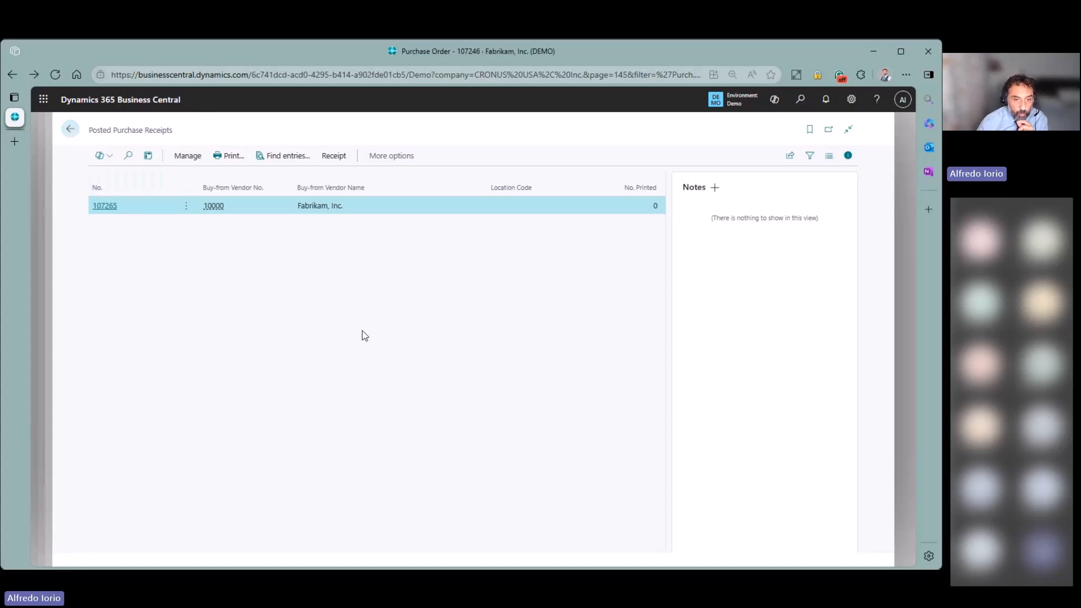
{"action": "key", "text": "Escape"}
- Enter a vendor invoice number on purchase order 107246
{"action": "left_click", "coordinate": [651, 259]}
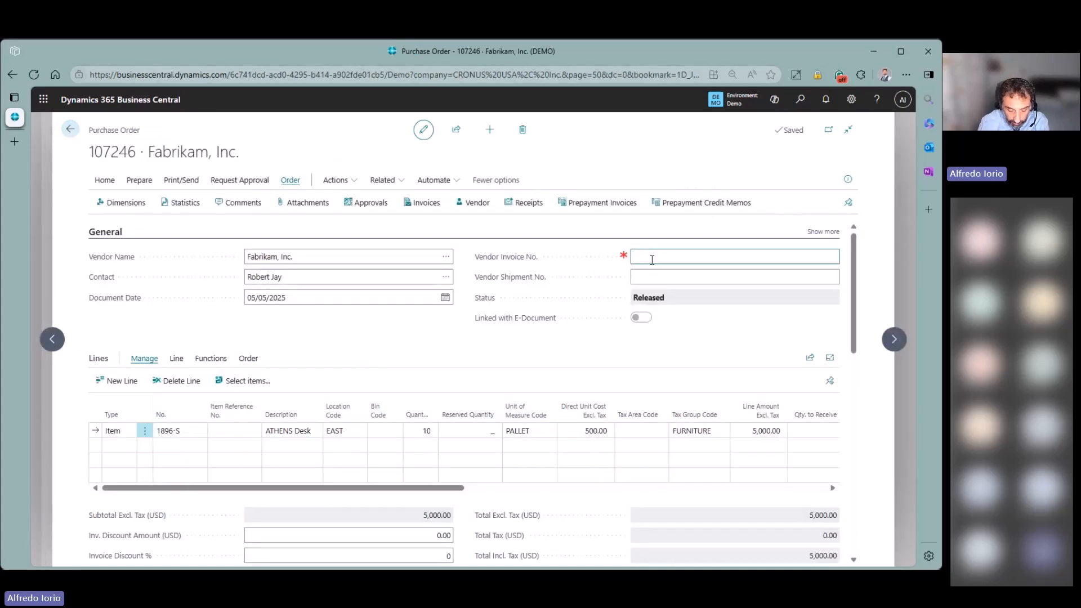
{"action": "type", "text": "inv-955056745"}
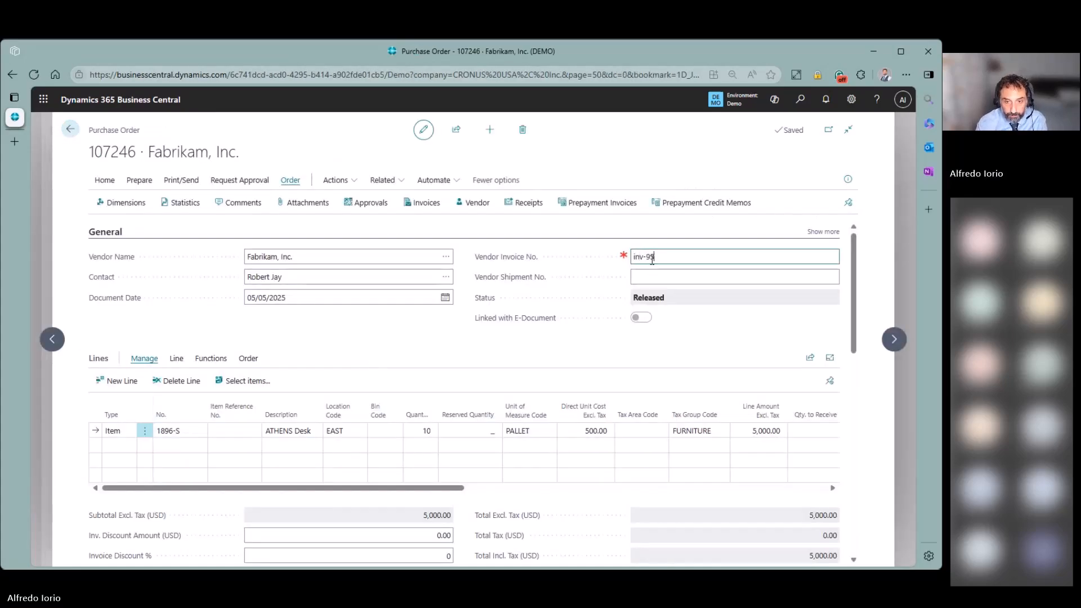
{"action": "key", "text": "Tab"}
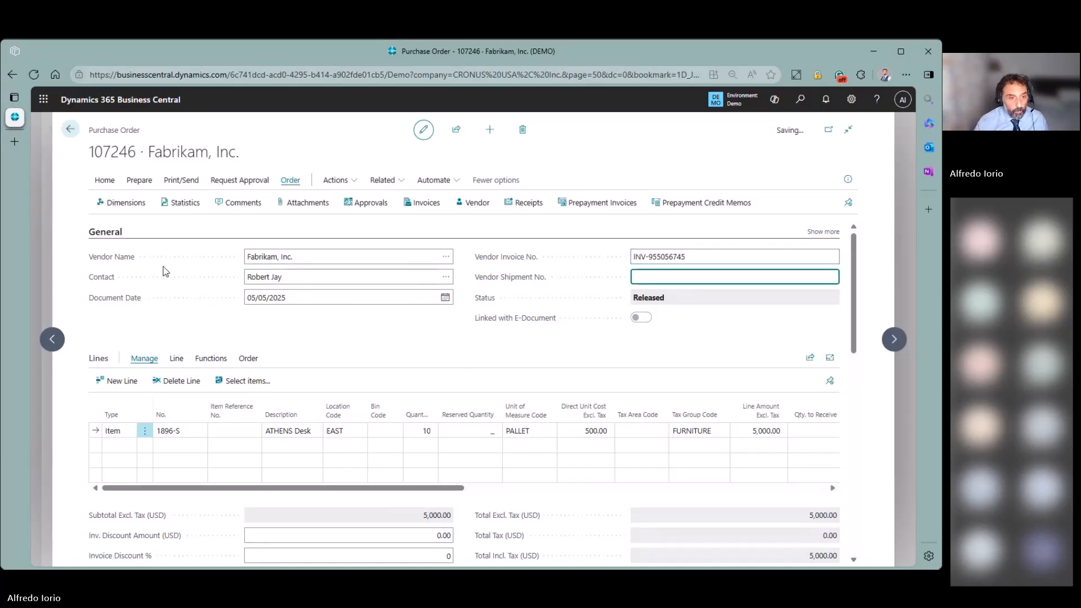
- Post the order as Receive and Invoice and open posted invoice 25-10005
{"action": "left_click", "coordinate": [105, 180]}
{"action": "left_click", "coordinate": [134, 203]}
{"action": "left_click", "coordinate": [124, 225]}
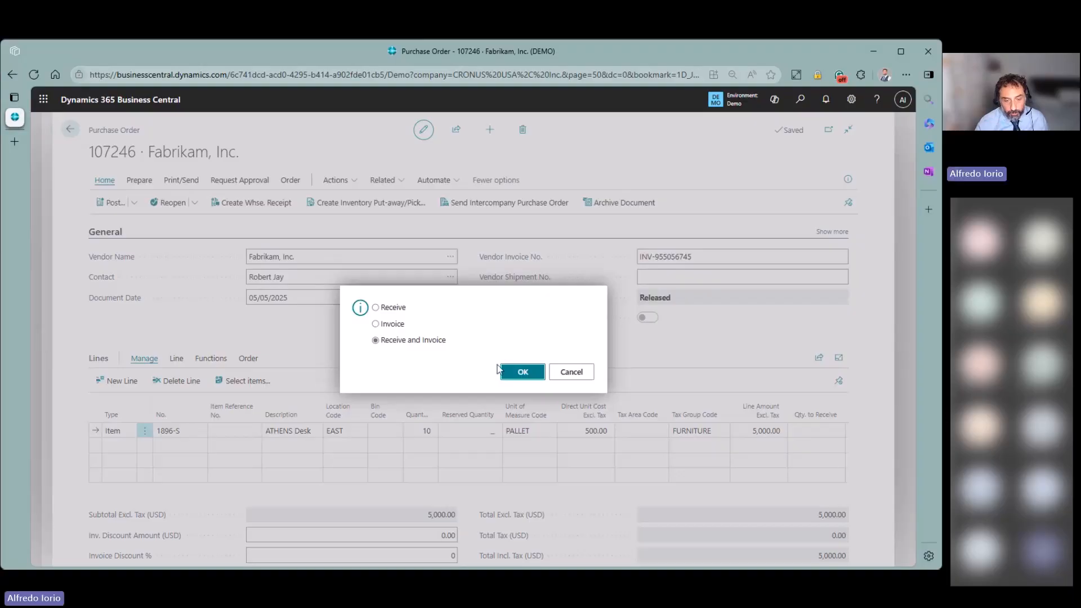
{"action": "left_click", "coordinate": [517, 374]}
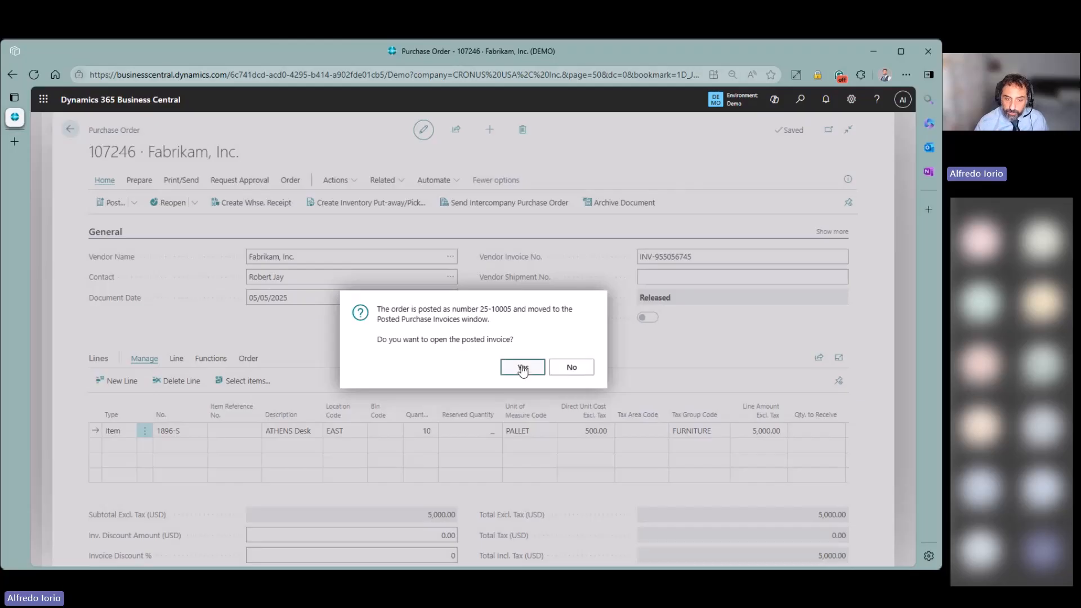
{"action": "left_click", "coordinate": [522, 367]}
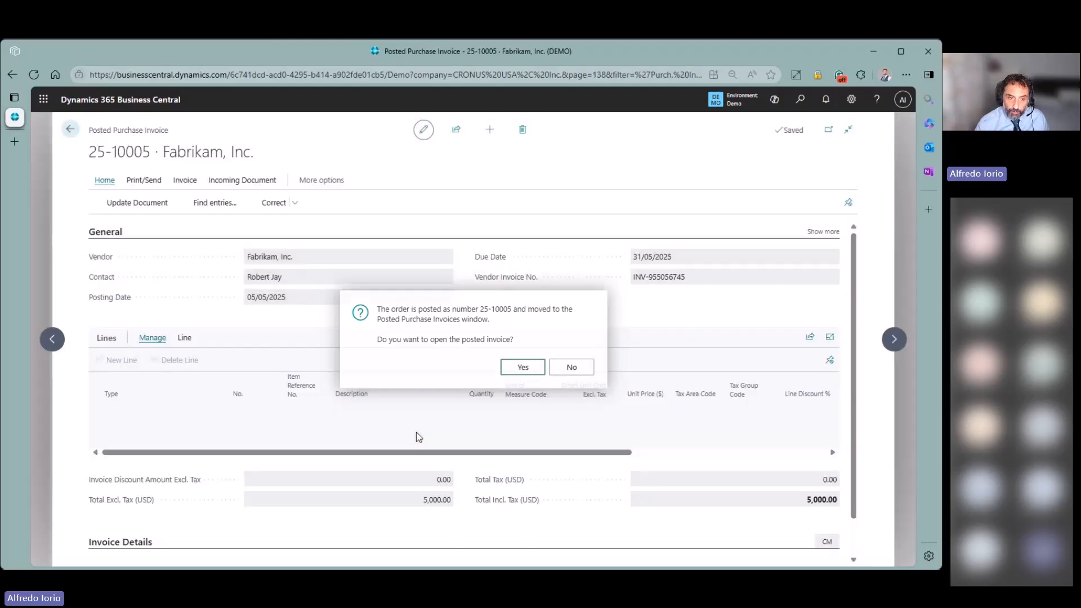
- Find the invoice's entries and check the value entry's 5,000.00 actual cost amount
{"action": "left_click", "coordinate": [211, 202]}
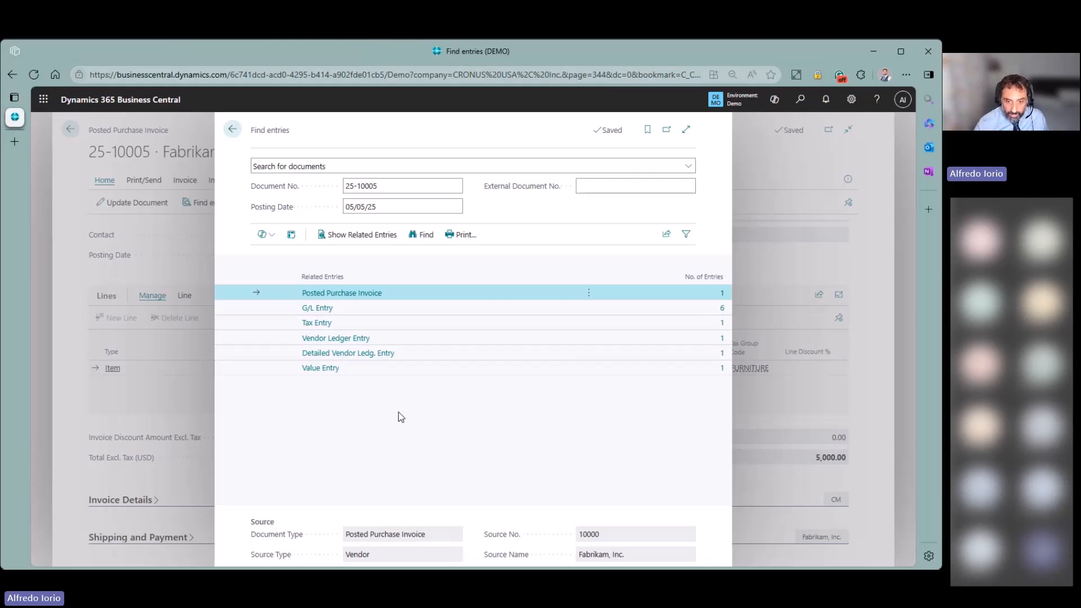
{"action": "left_click", "coordinate": [721, 368]}
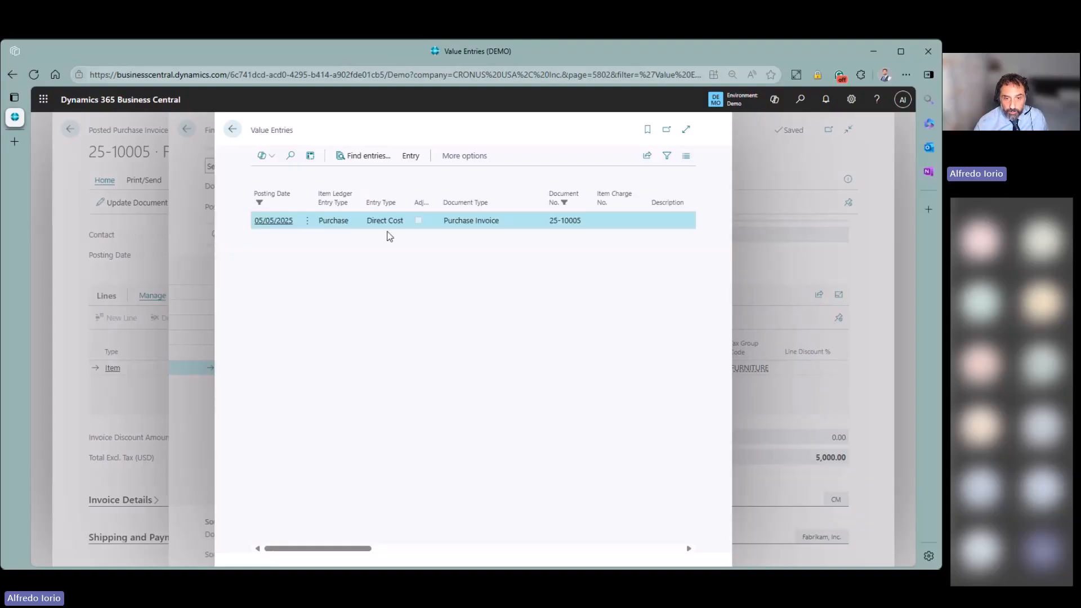
{"action": "left_click_drag", "start_coordinate": [361, 555], "coordinate": [423, 548]}
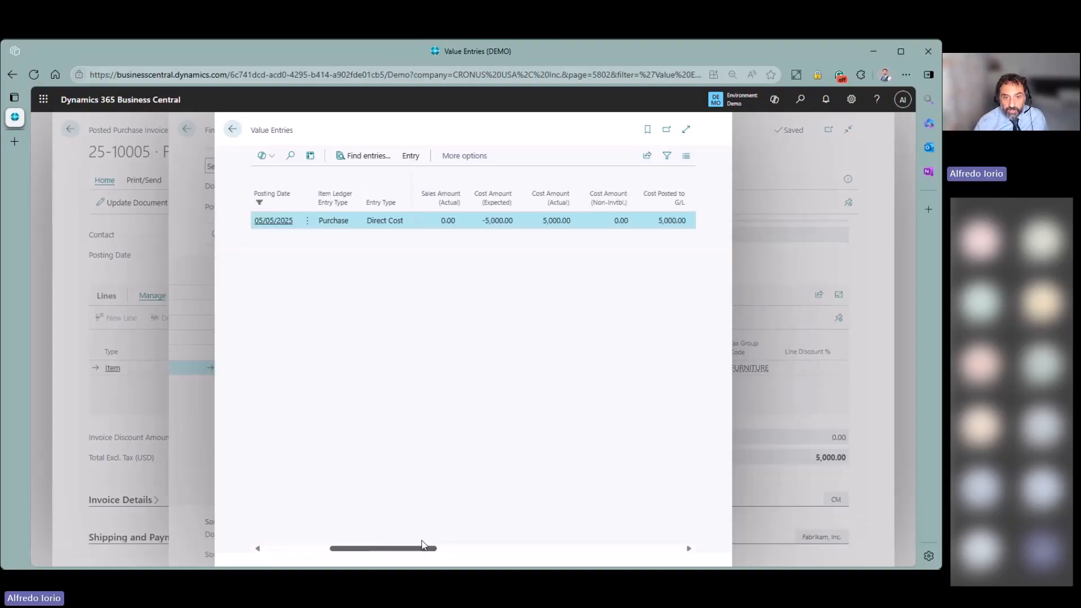
{"action": "left_click_drag", "start_coordinate": [491, 225], "coordinate": [579, 223]}
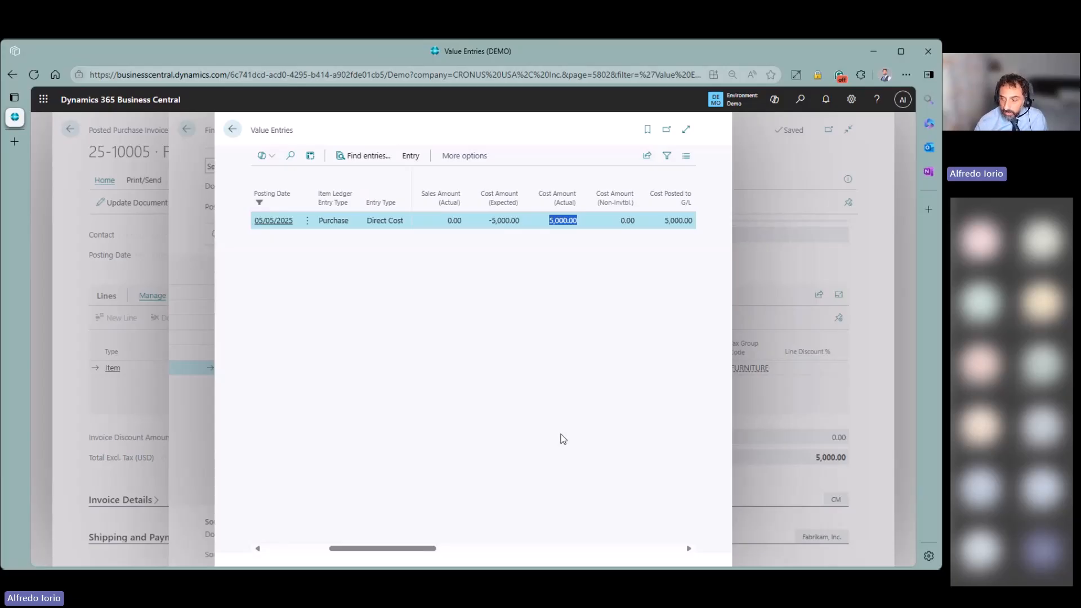
{"action": "left_click", "coordinate": [232, 129]}
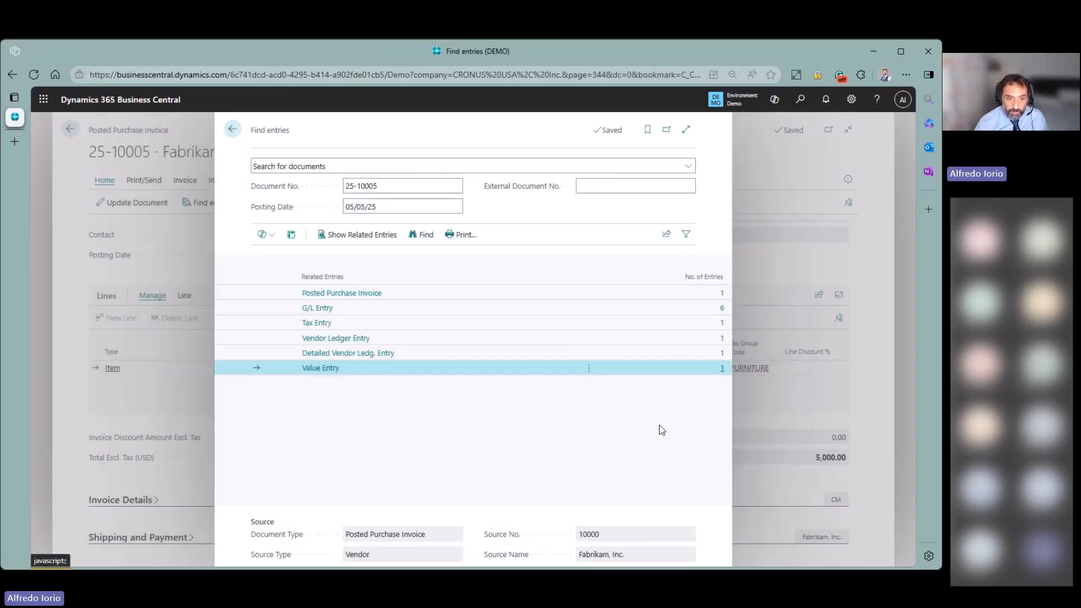
- Review the six G/L entries, including the 14145 Inv Accrual and 14130 Finished Goods lines
{"action": "left_click", "coordinate": [670, 308]}
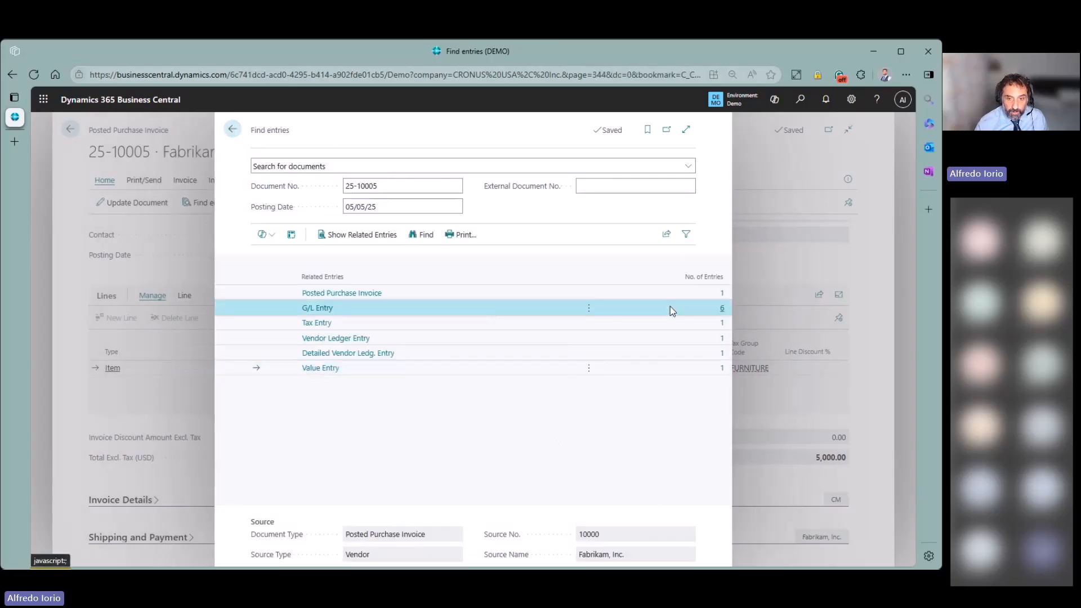
{"action": "left_click", "coordinate": [722, 311]}
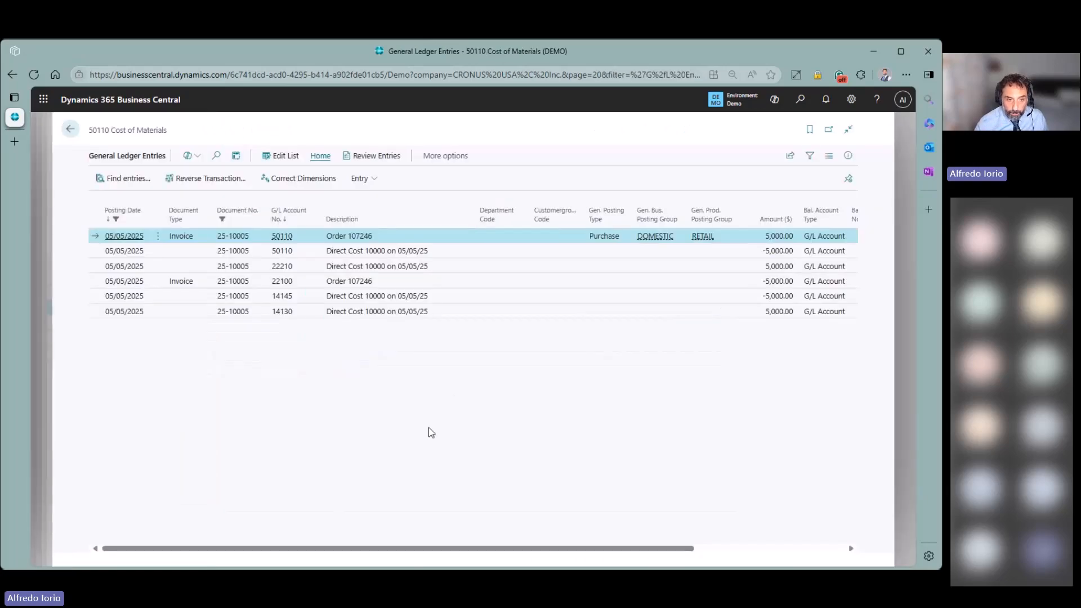
{"action": "left_click", "coordinate": [457, 301]}
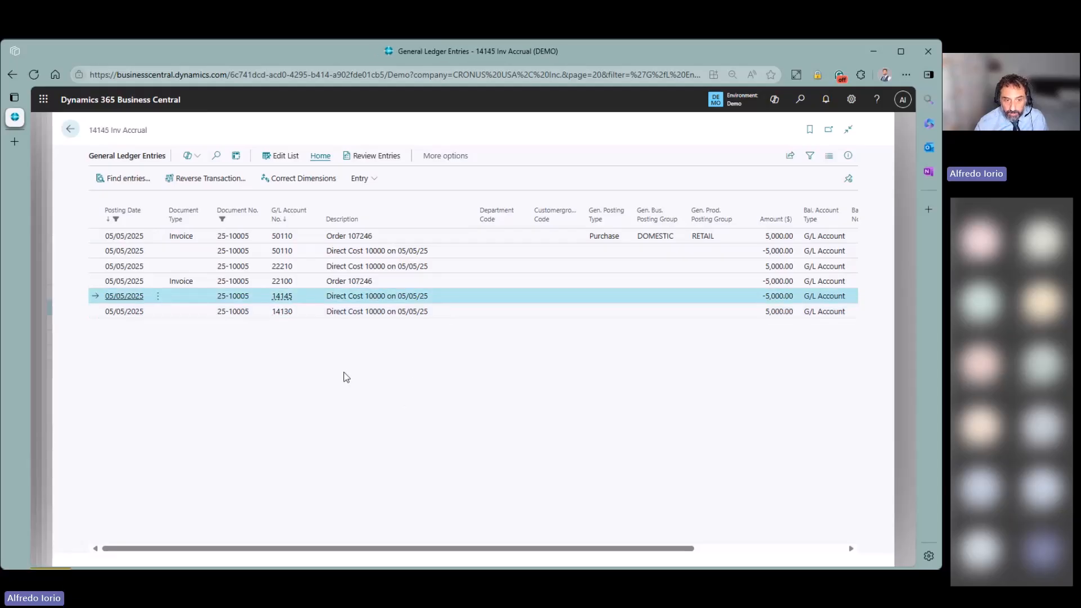
{"action": "mouse_move", "coordinate": [283, 299]}
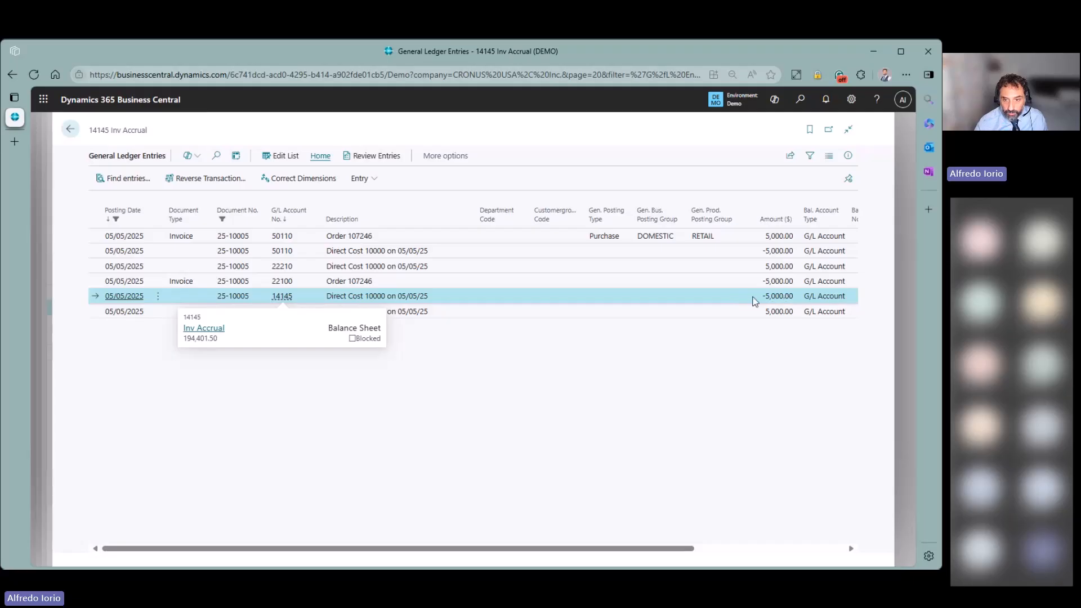
{"action": "left_click", "coordinate": [488, 311]}
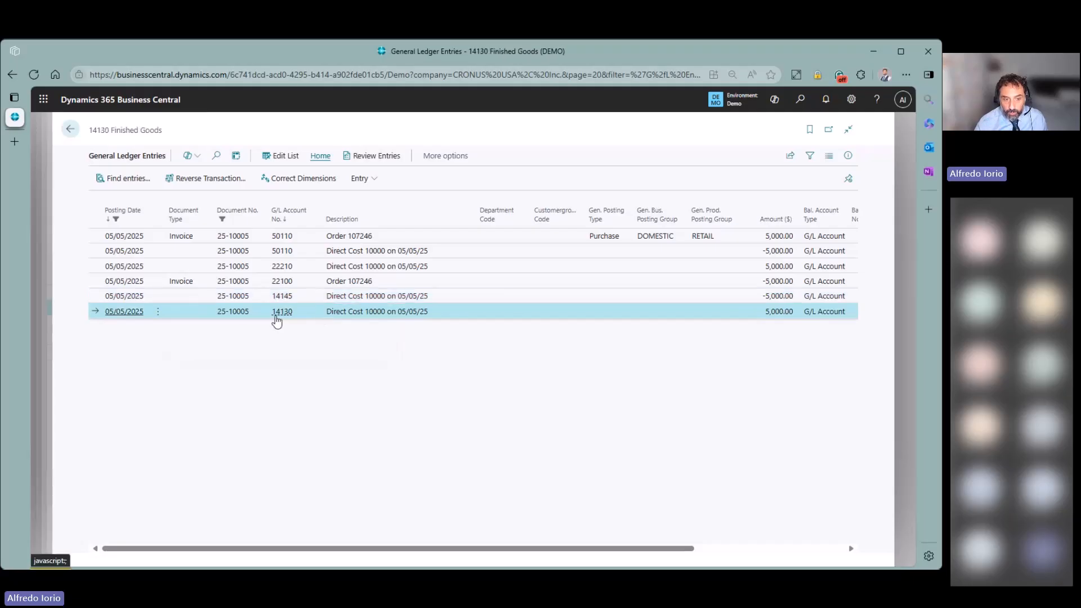
{"action": "mouse_move", "coordinate": [282, 322]}
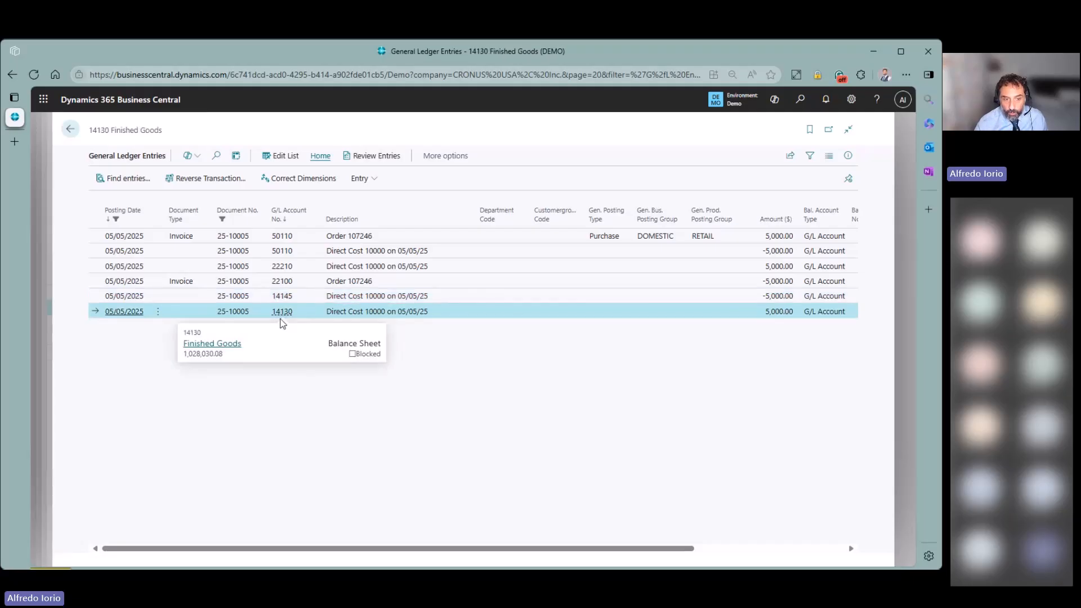
{"action": "left_click", "coordinate": [719, 301]}
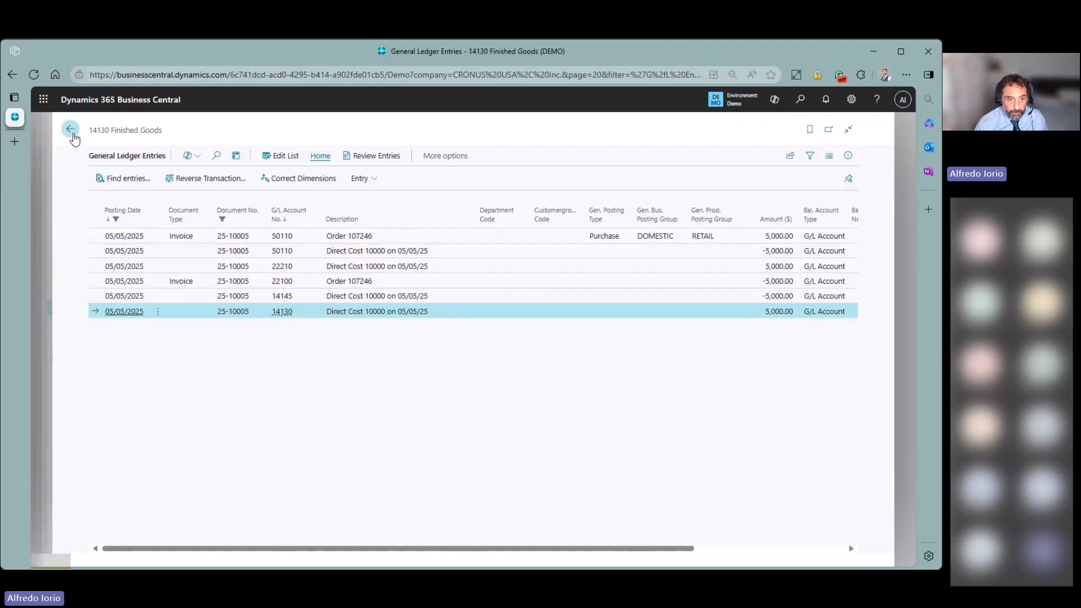
{"action": "left_click", "coordinate": [70, 129]}
- Return to the Role Center, open the Items list and start adding a field filter
{"action": "left_click", "coordinate": [232, 129]}
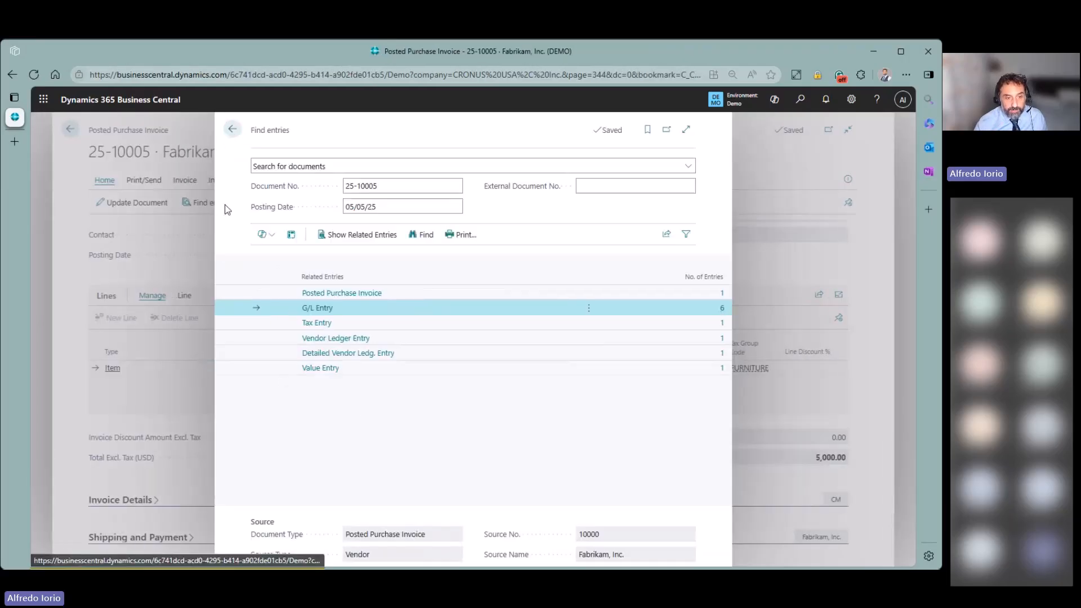
{"action": "left_click", "coordinate": [70, 130]}
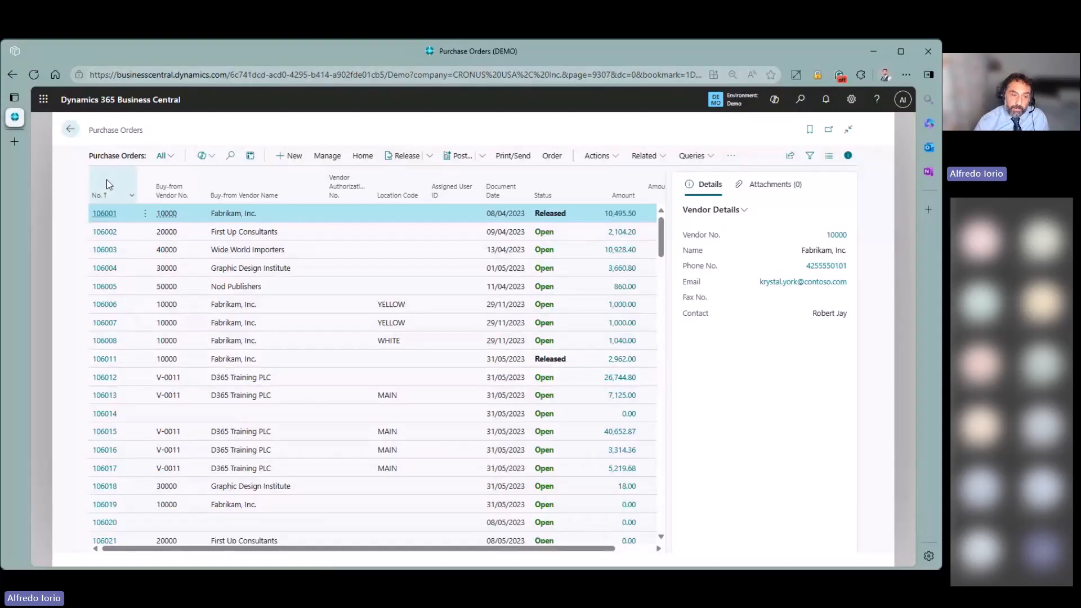
{"action": "left_click", "coordinate": [70, 132]}
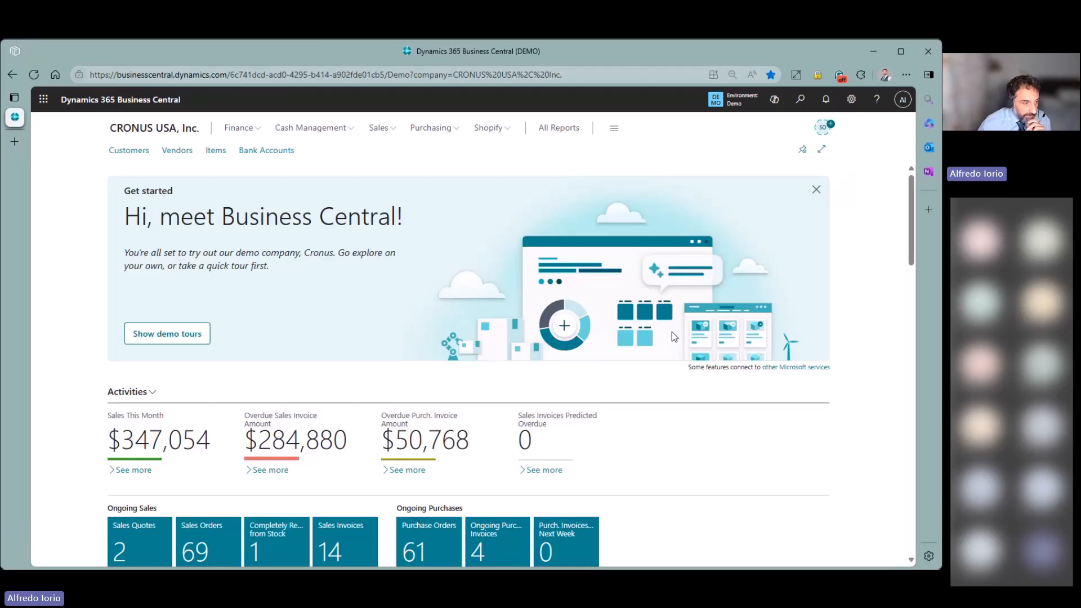
{"action": "left_click", "coordinate": [216, 151]}
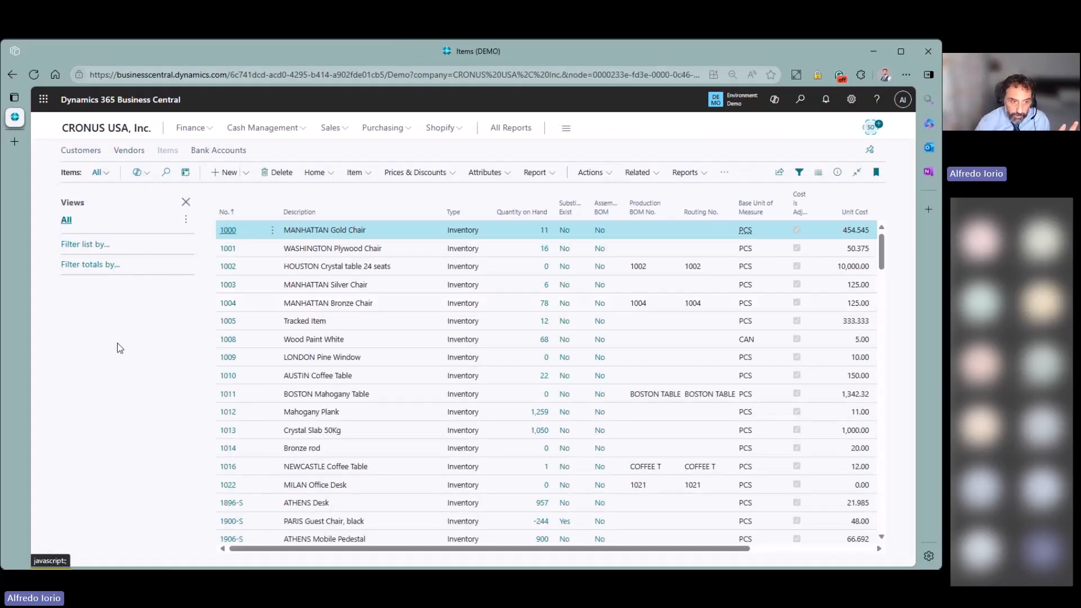
{"action": "left_click", "coordinate": [88, 254]}
{"action": "left_click", "coordinate": [86, 264]}
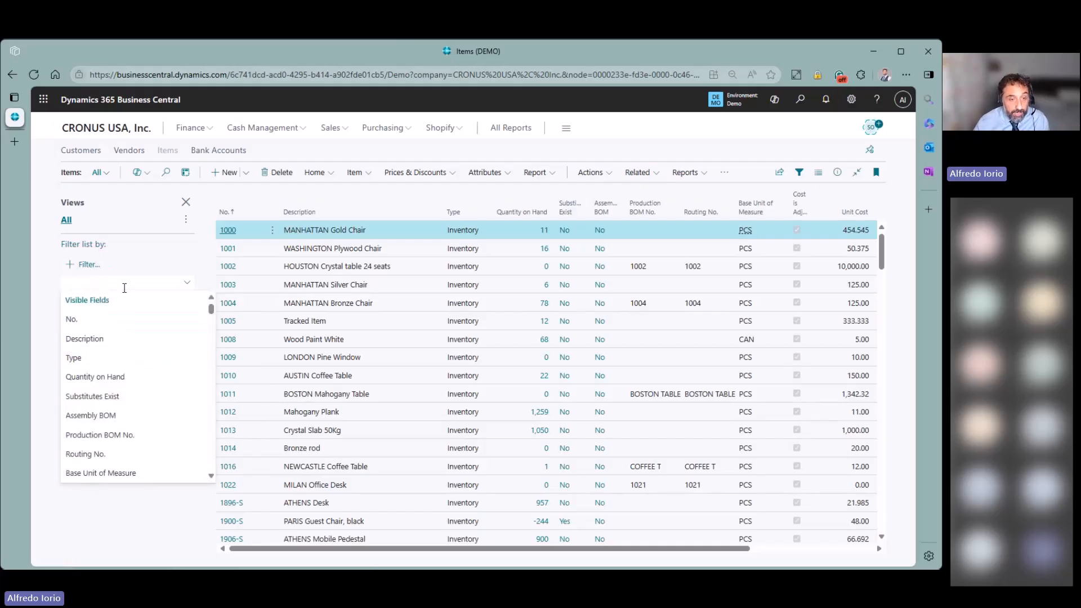
{"action": "type", "text": "Over"}
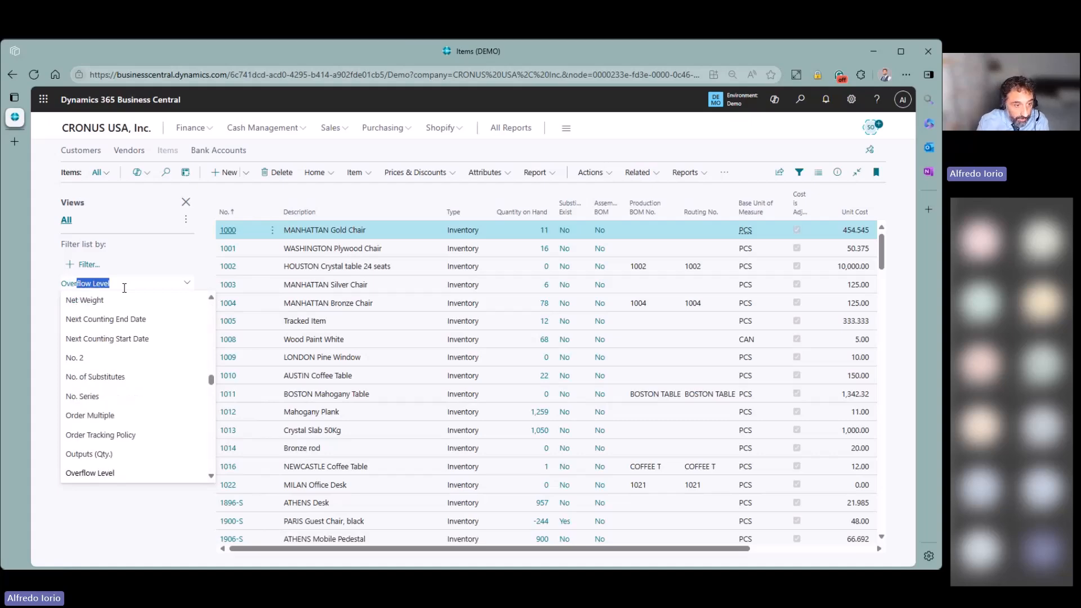
{"action": "type", "text": "h"}
{"action": "key", "text": "Return"}
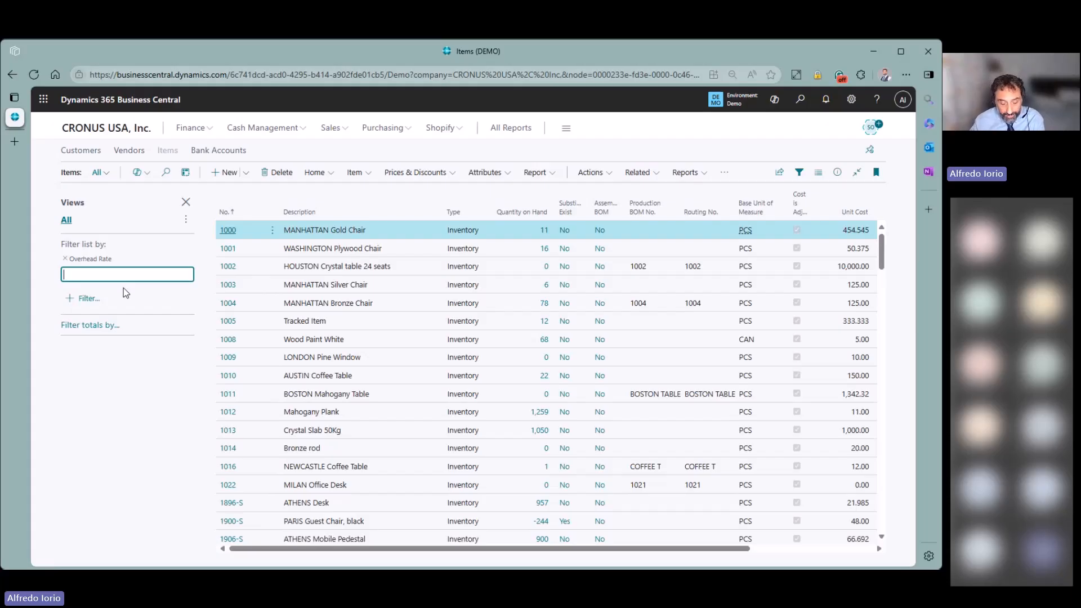
{"action": "type", "text": "<>0"}
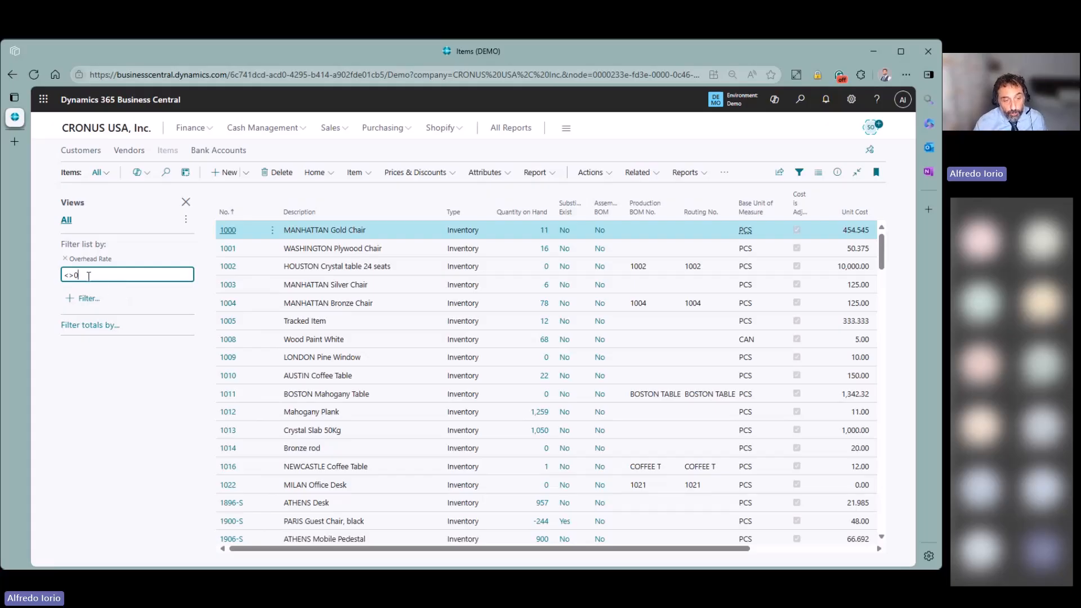
{"action": "left_click", "coordinate": [140, 453]}
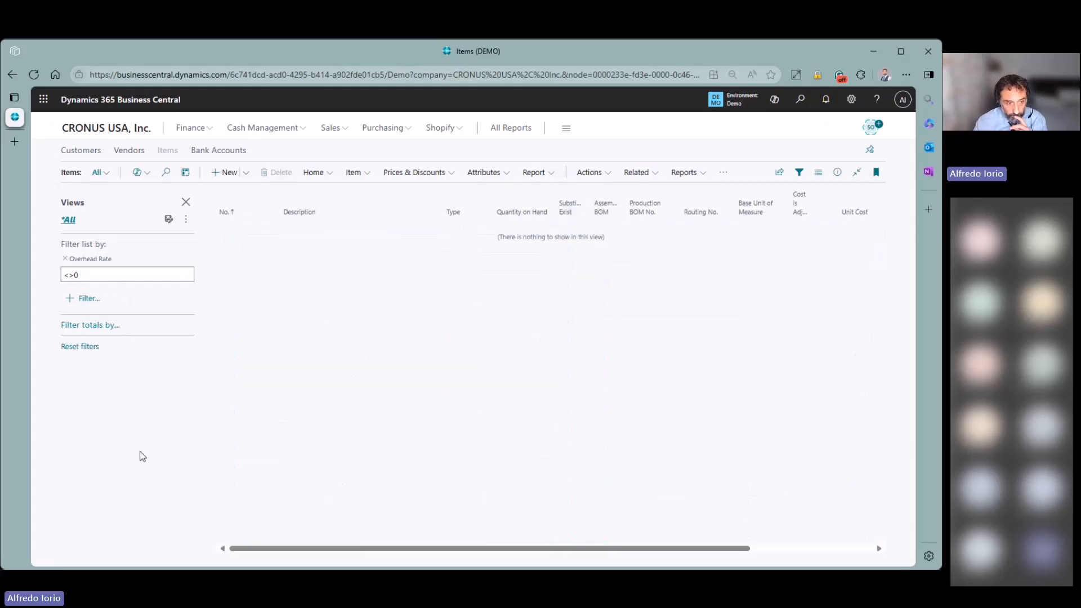
{"action": "left_click", "coordinate": [80, 277]}
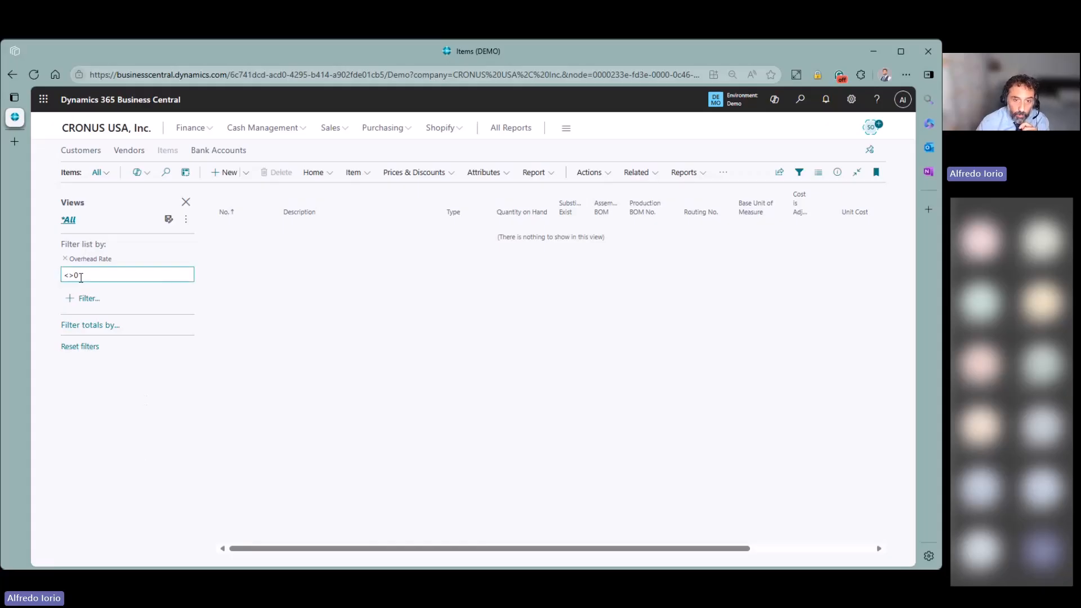
{"action": "left_click", "coordinate": [65, 259]}
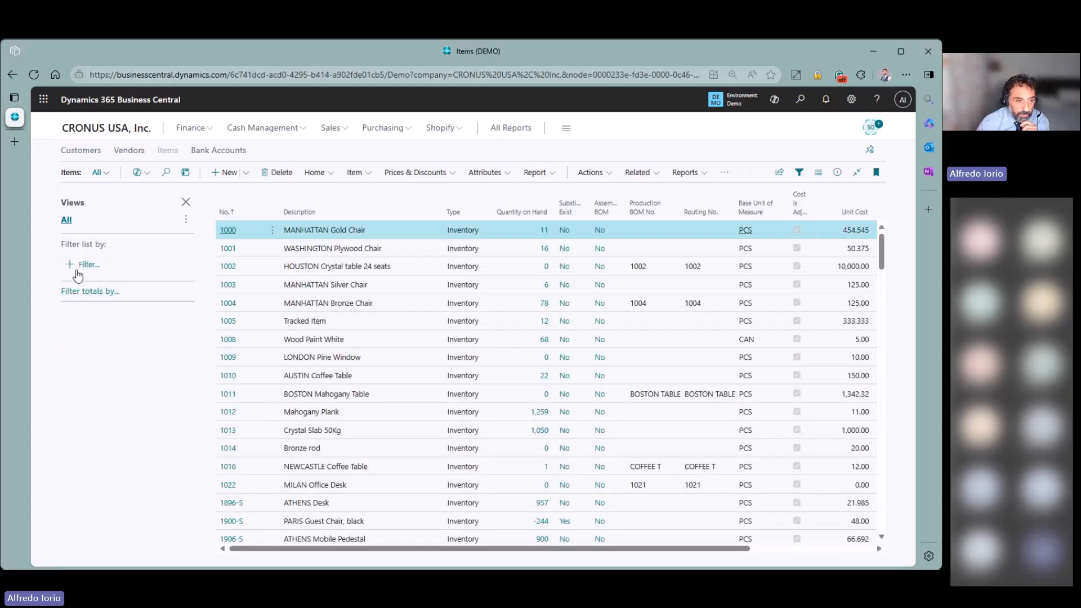
{"action": "left_click", "coordinate": [76, 265]}
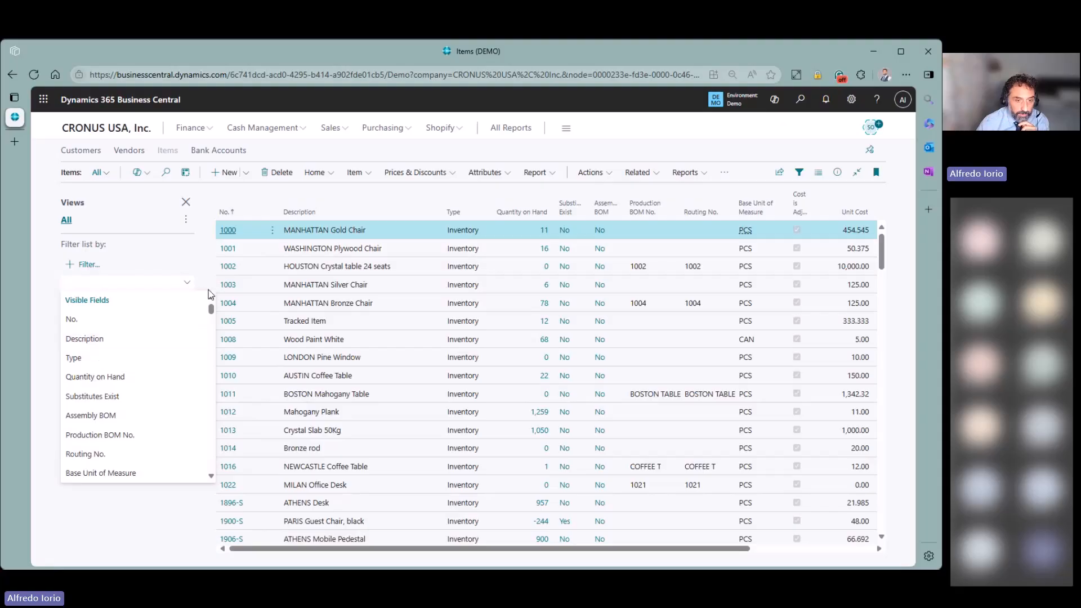
{"action": "left_click", "coordinate": [382, 248]}
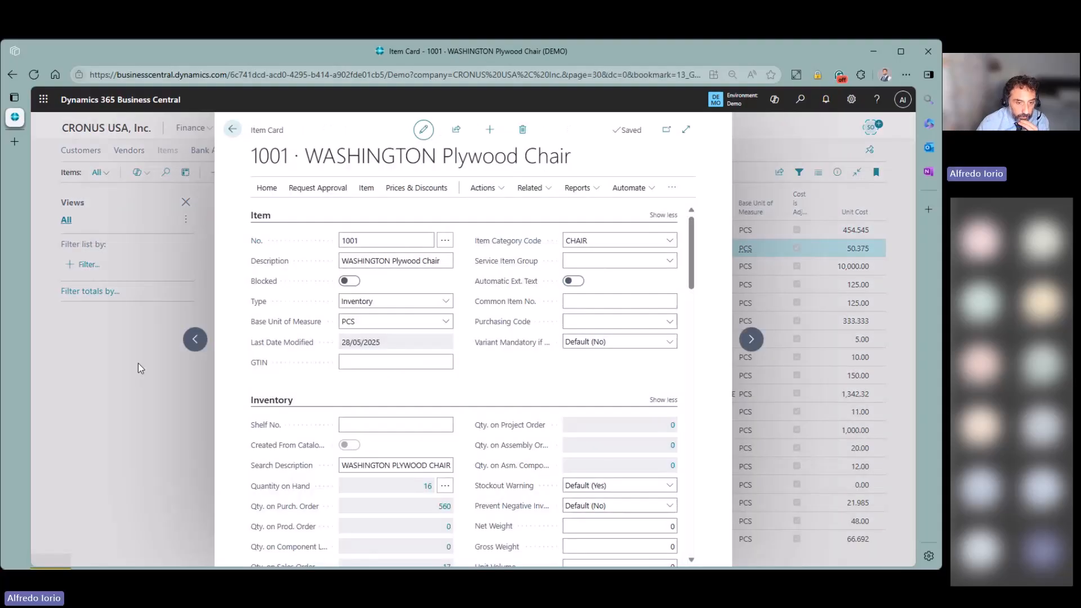
{"action": "scroll", "coordinate": [350, 377], "scroll_direction": "down", "scroll_amount": 5}
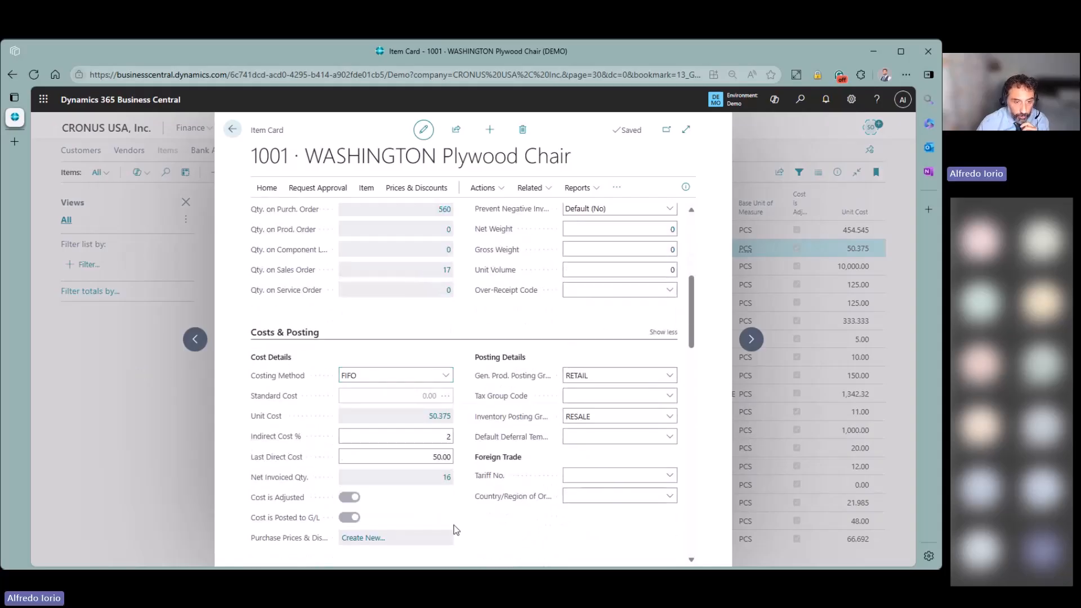
{"action": "scroll", "coordinate": [507, 532], "scroll_direction": "down", "scroll_amount": 1}
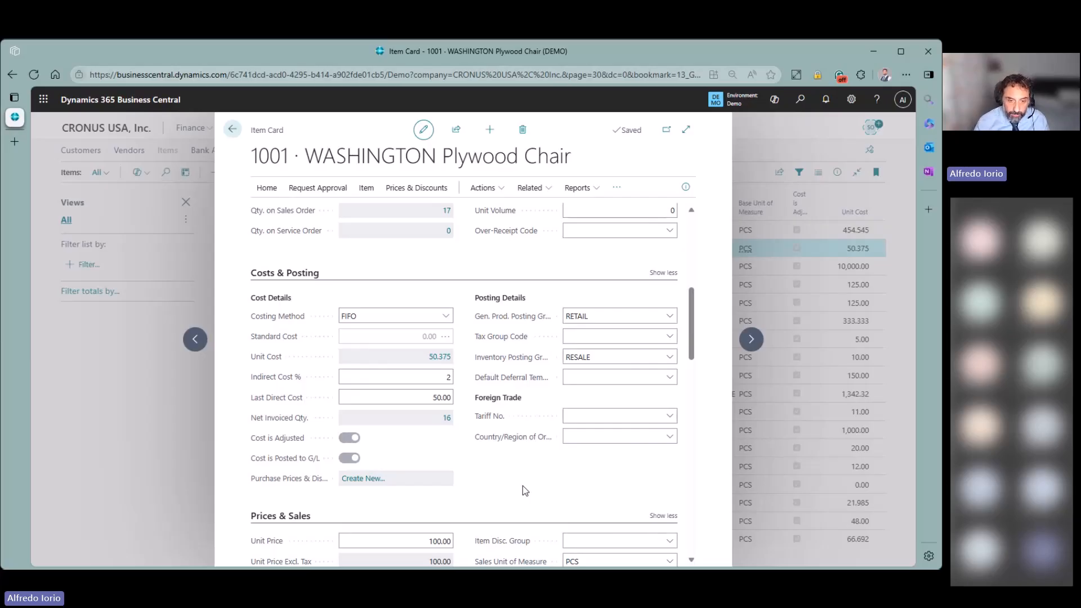
- Close the Item Card and open Purchase Orders by searching 'pur or' in Tell Me
{"action": "left_click", "coordinate": [232, 129]}
{"action": "key", "text": "alt+q"}
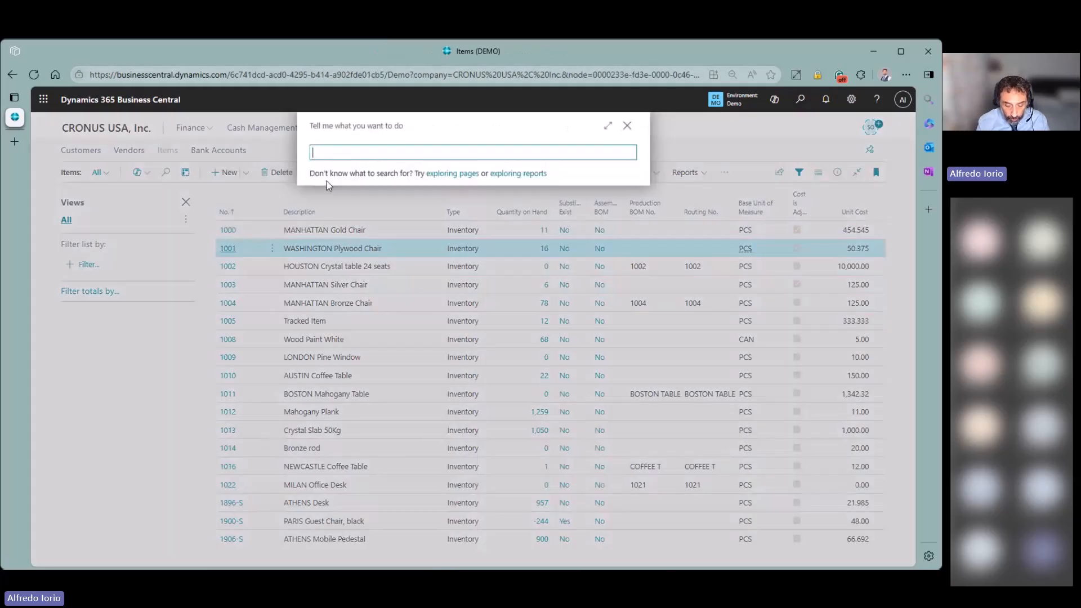
{"action": "type", "text": "pur or"}
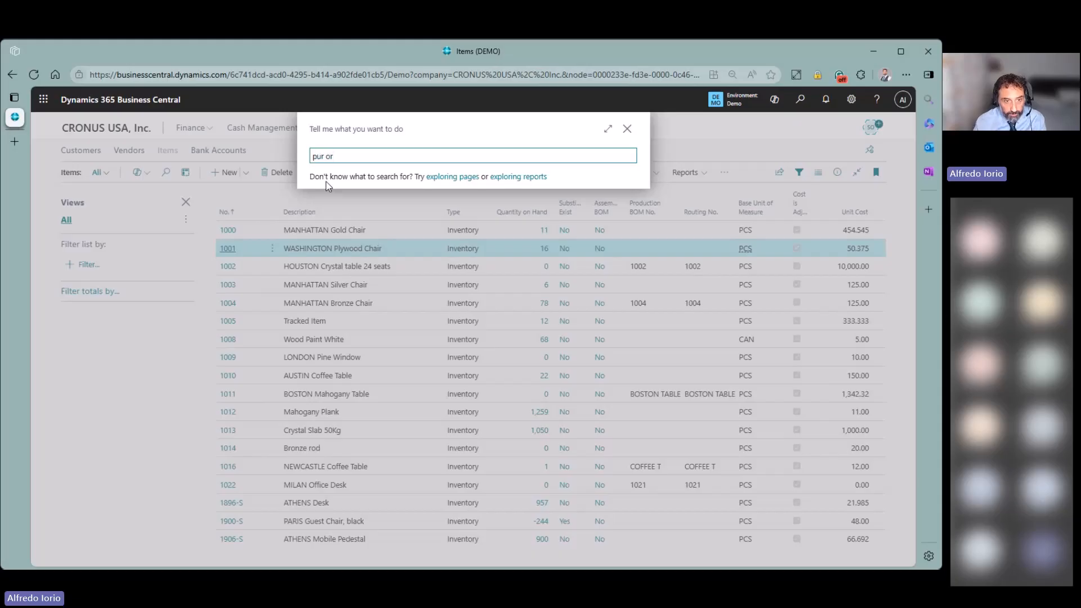
{"action": "left_click", "coordinate": [354, 319]}
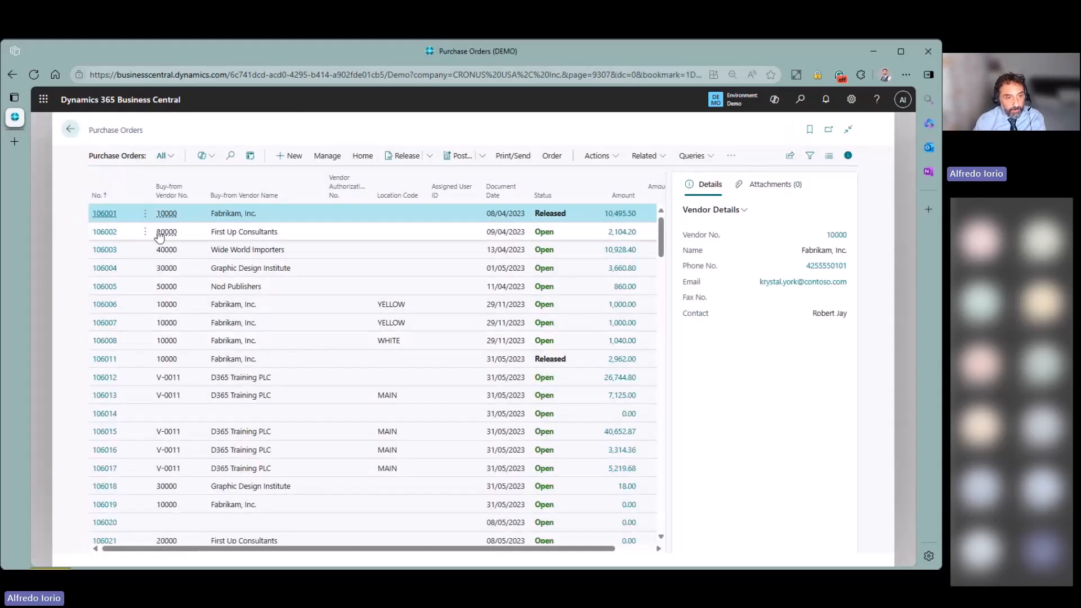
- Sort the orders by No. descending and look at the newest order, B0012
{"action": "left_click", "coordinate": [132, 196]}
{"action": "left_click", "coordinate": [124, 234]}
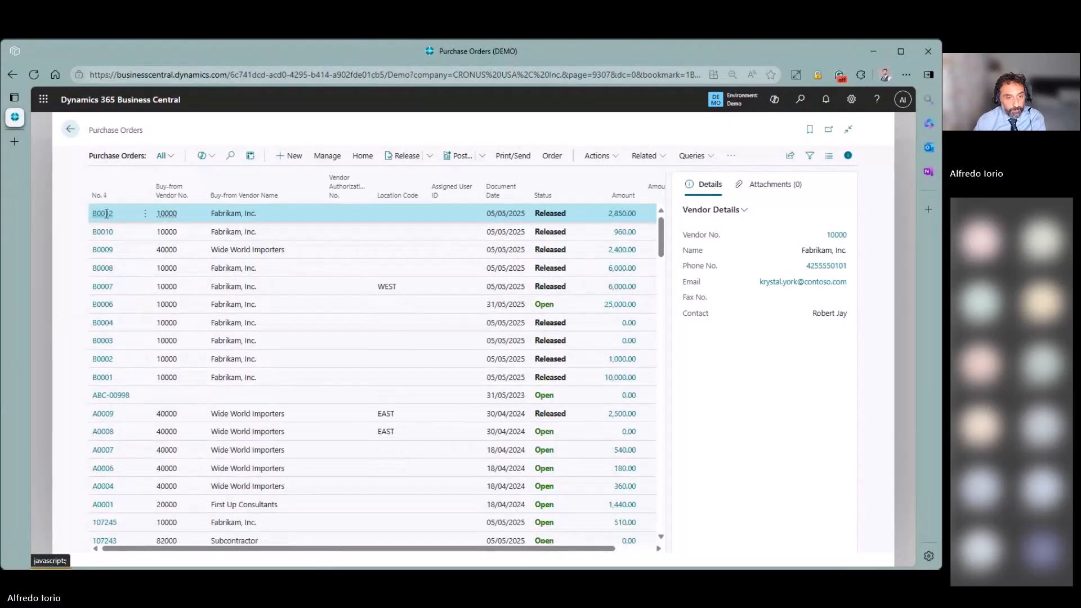
{"action": "left_click", "coordinate": [105, 214]}
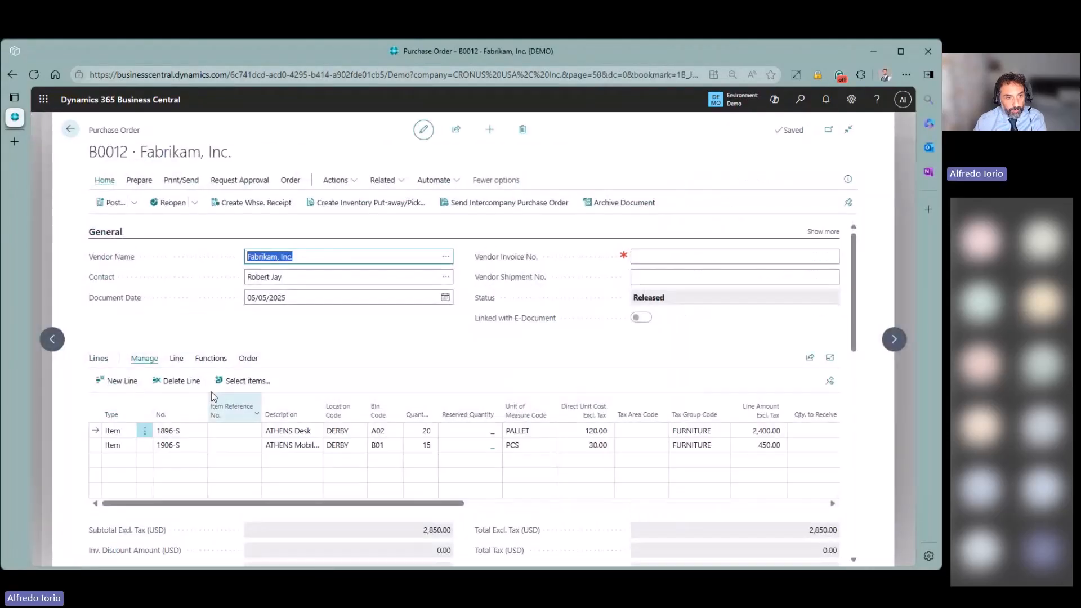
{"action": "left_click", "coordinate": [69, 129]}
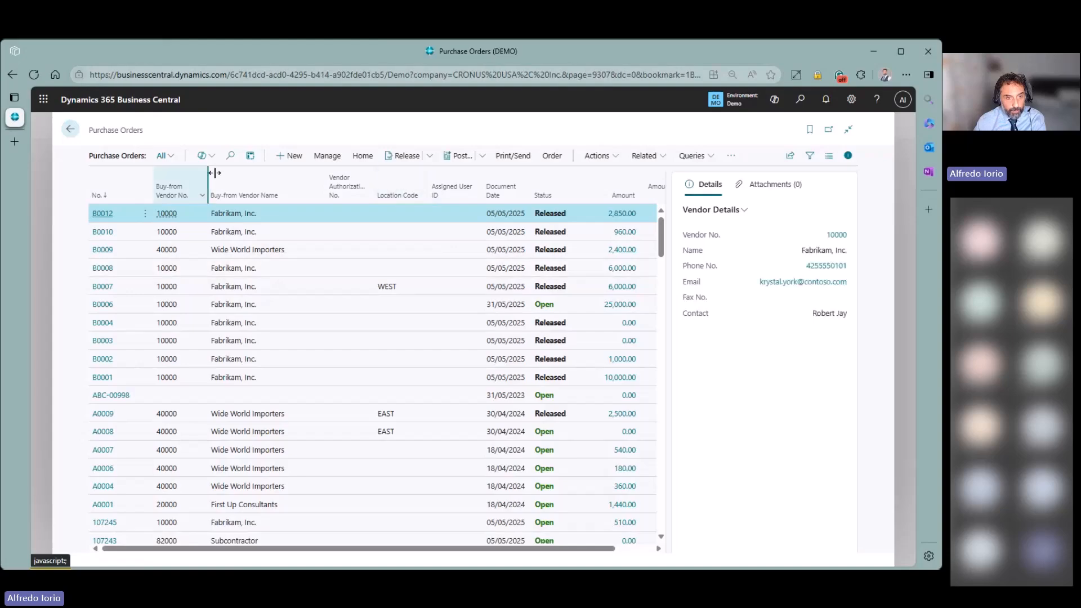
- Start a new purchase order for Fabrikam, Inc. with item 1001 WASHINGTON Plywood Chair
{"action": "key", "text": "alt+n"}
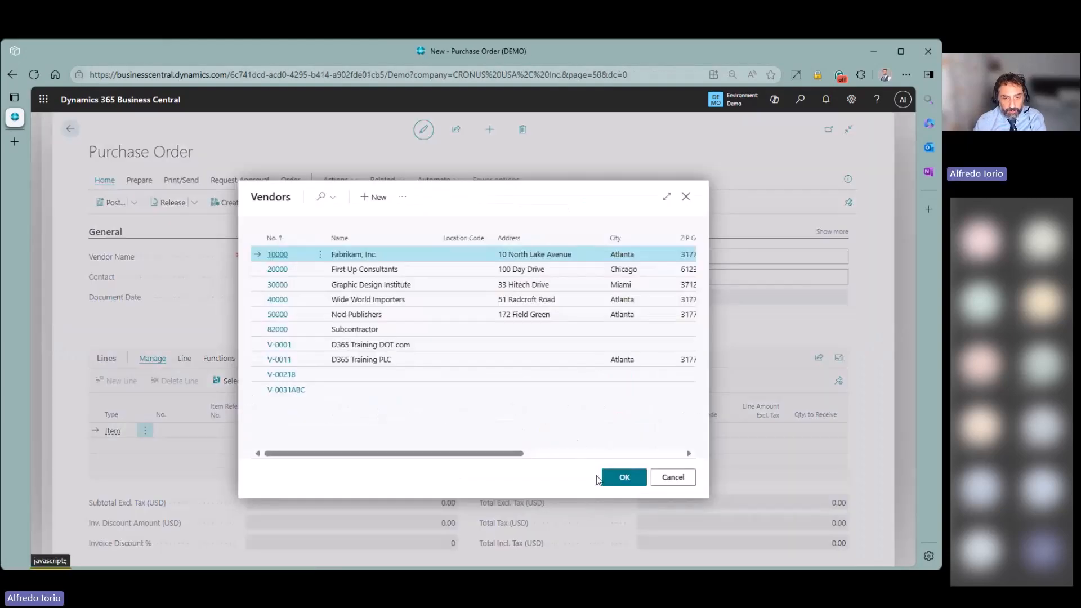
{"action": "left_click", "coordinate": [613, 479]}
{"action": "left_click", "coordinate": [170, 431]}
{"action": "type", "text": "1001"}
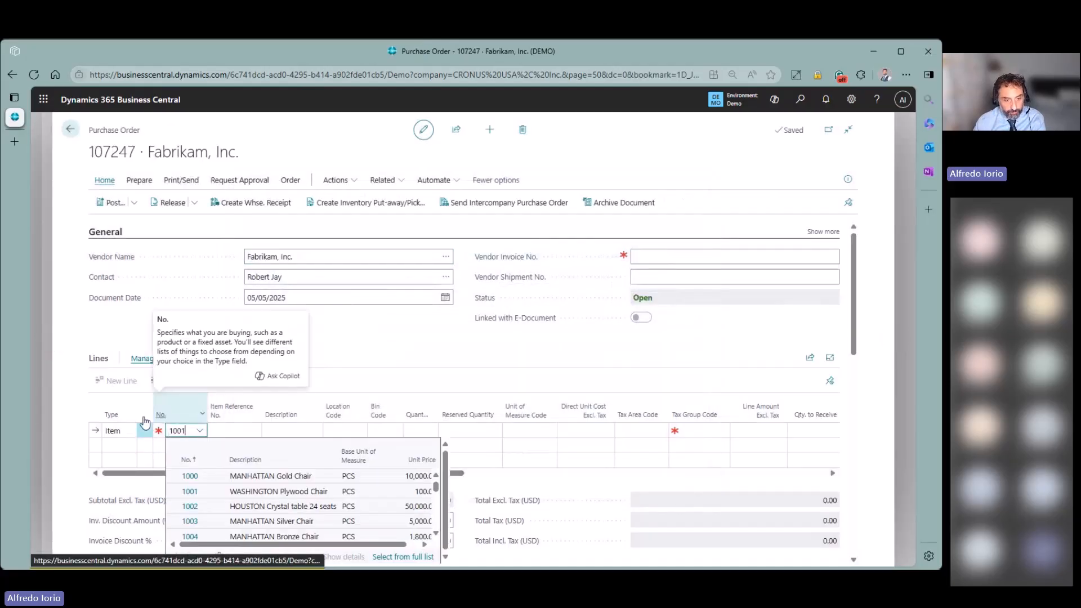
{"action": "left_click", "coordinate": [288, 479]}
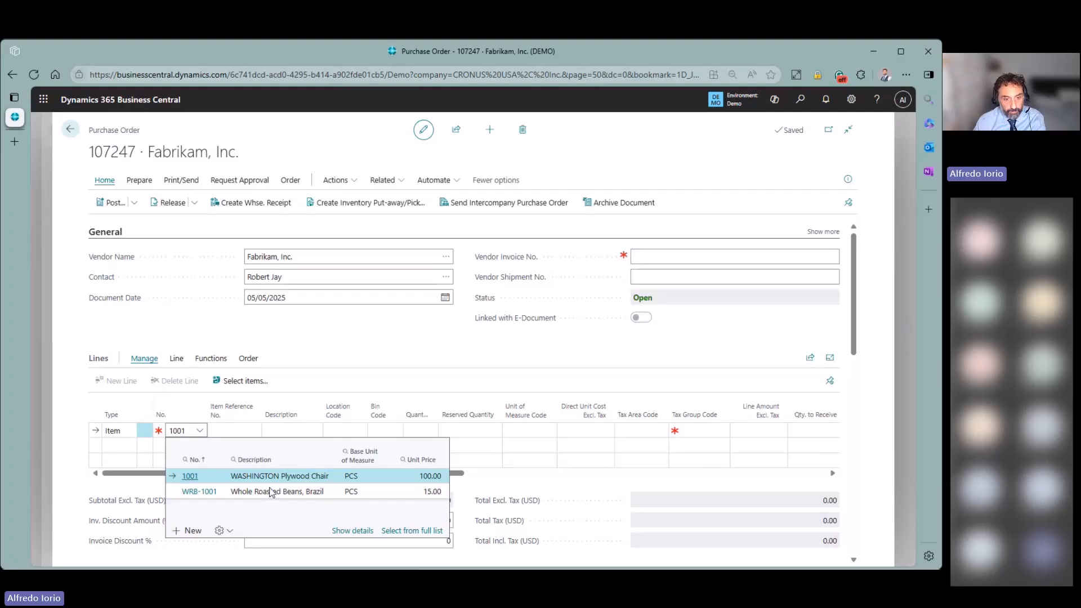
- Set the line to location MAIN and quantity 10, checking its unit cost and amount
{"action": "left_click", "coordinate": [357, 431]}
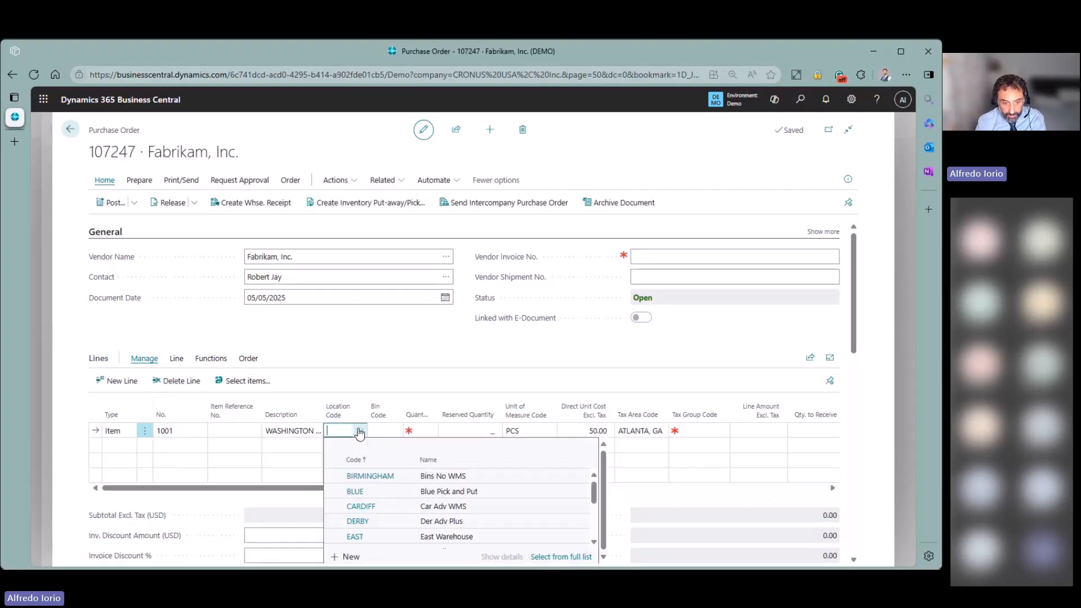
{"action": "type", "text": "ma"}
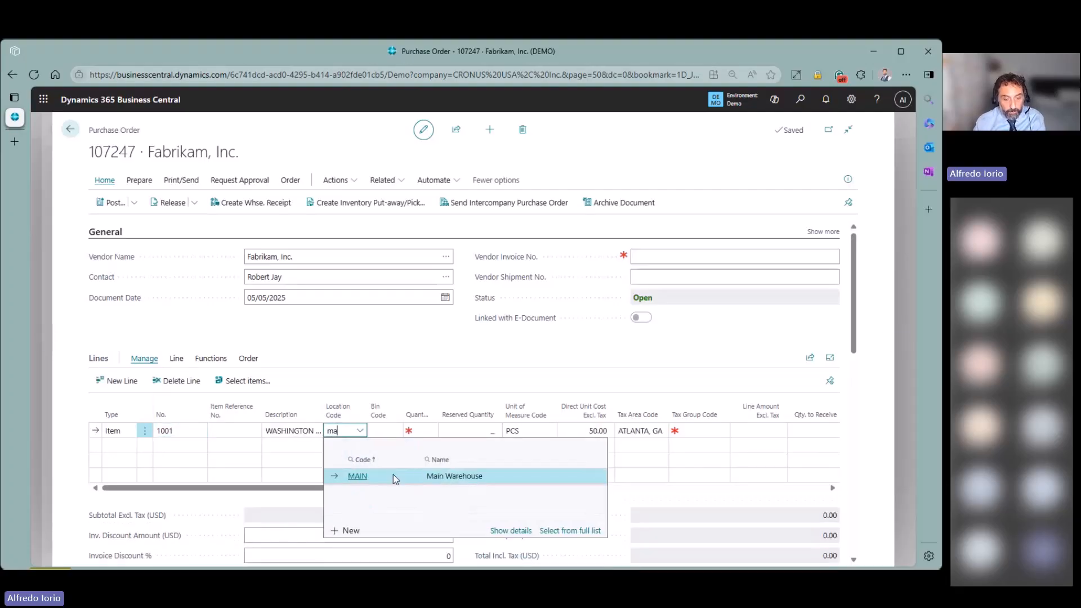
{"action": "left_click", "coordinate": [414, 431]}
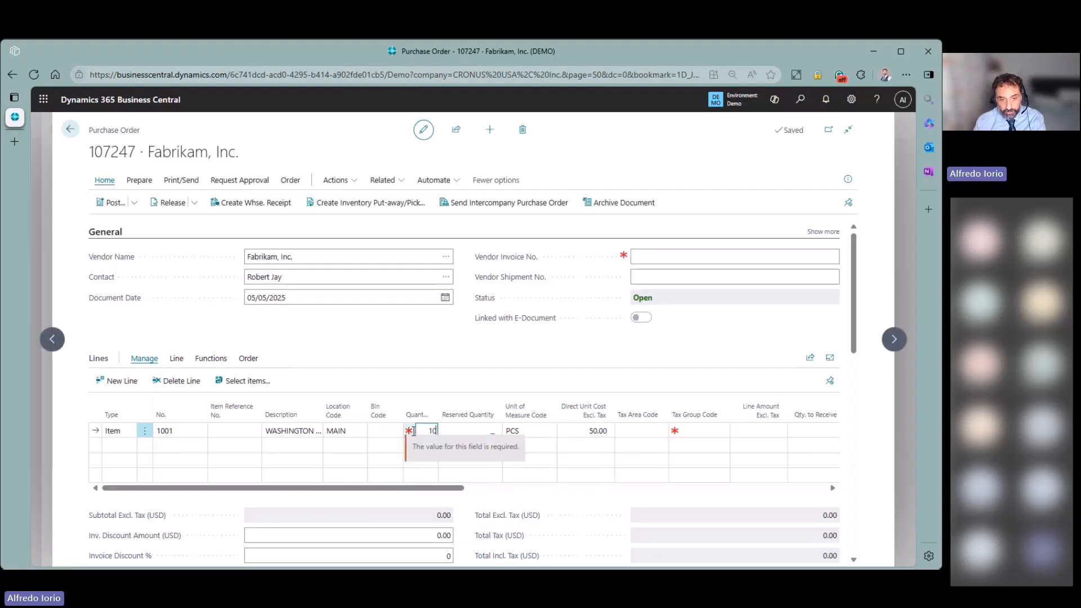
{"action": "type", "text": "10"}
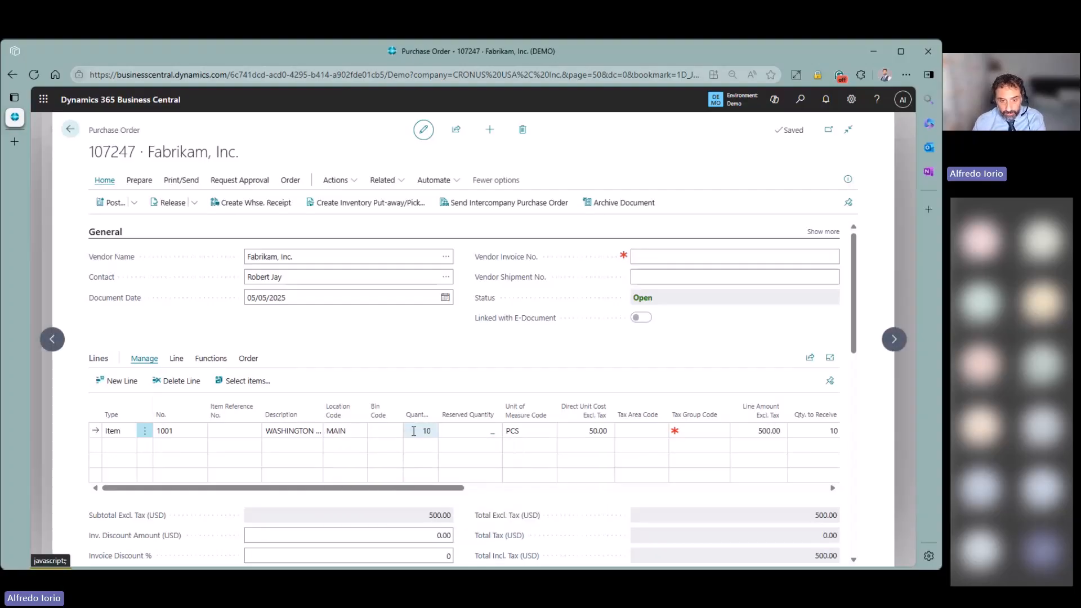
{"action": "left_click", "coordinate": [569, 431]}
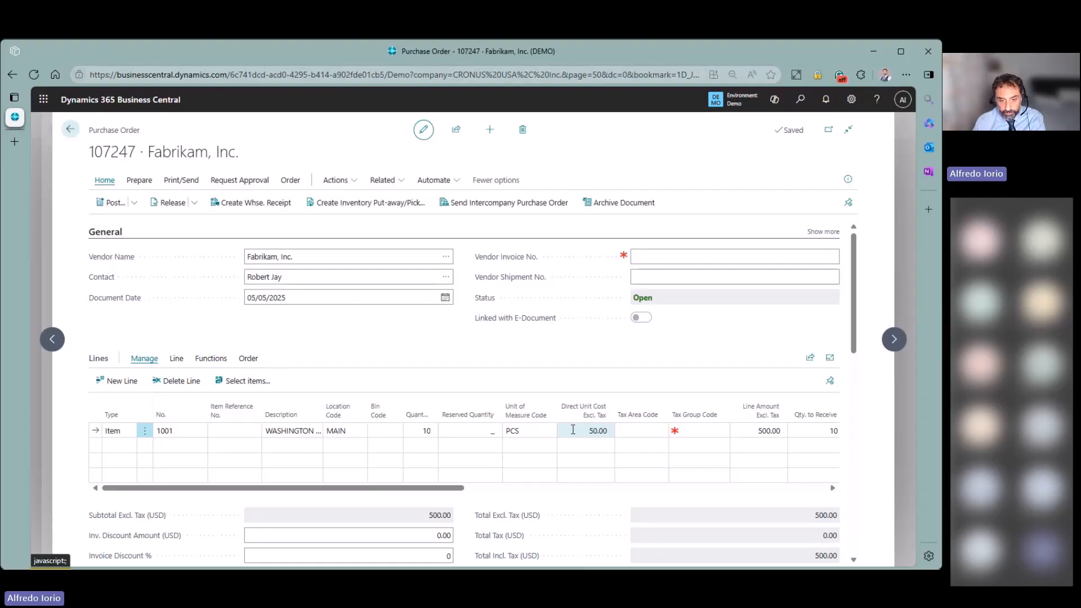
{"action": "left_click", "coordinate": [762, 431]}
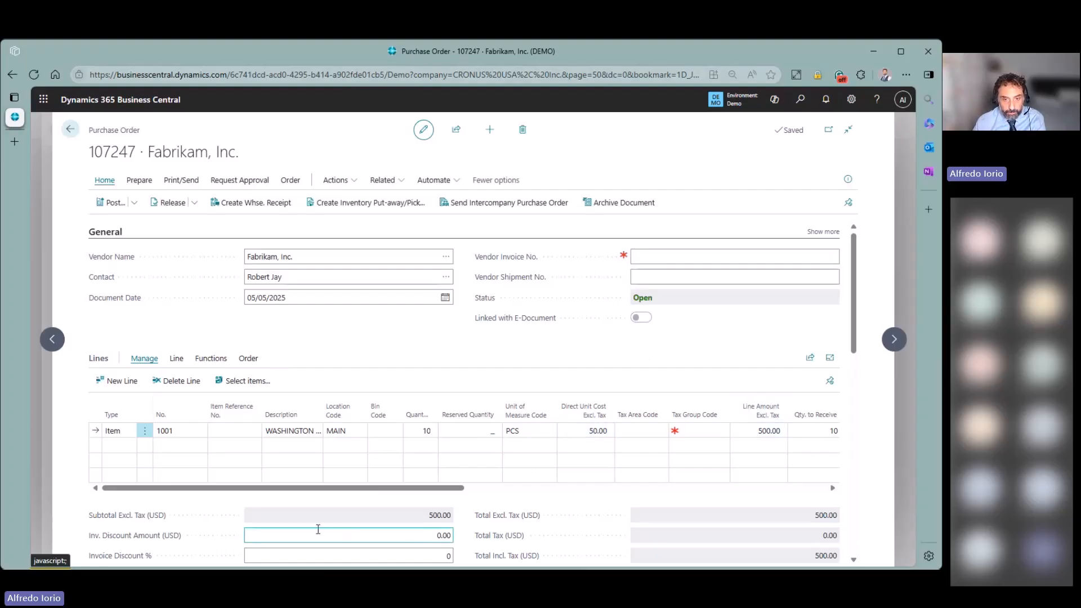
- Enter a vendor invoice number and post the order's receipt only
{"action": "left_click", "coordinate": [662, 251]}
{"action": "type", "text": "inv-9500"}
{"action": "left_click", "coordinate": [412, 333]}
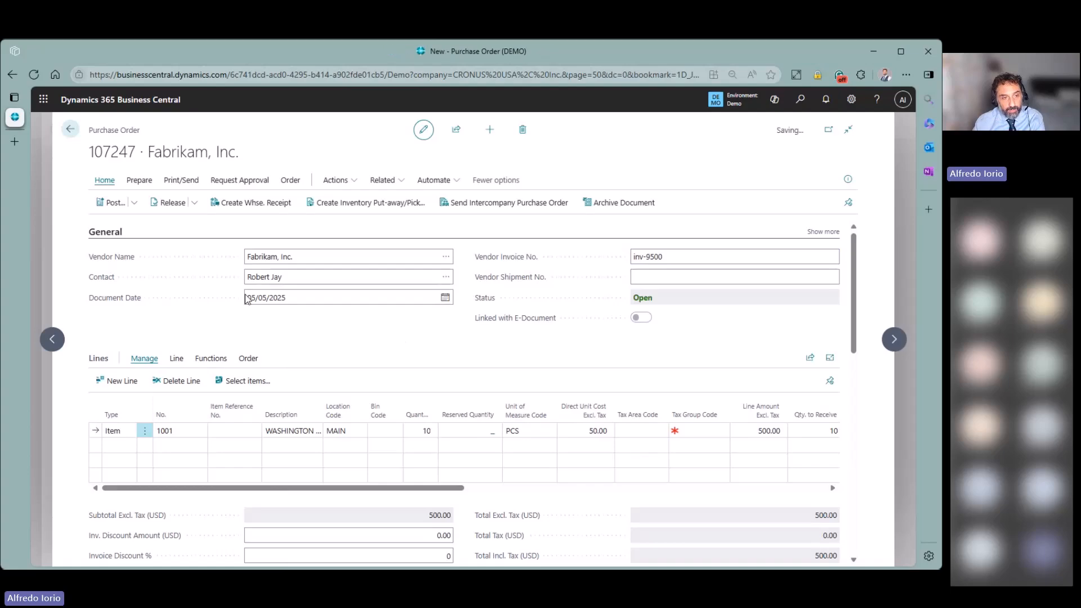
{"action": "left_click", "coordinate": [134, 203]}
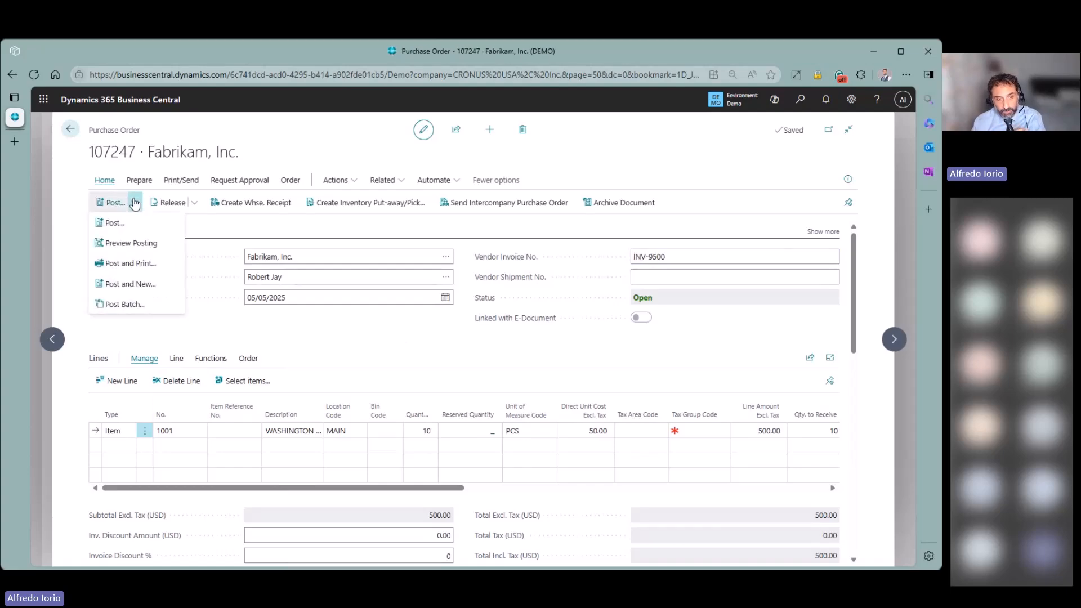
{"action": "left_click", "coordinate": [138, 231]}
{"action": "left_click", "coordinate": [395, 309]}
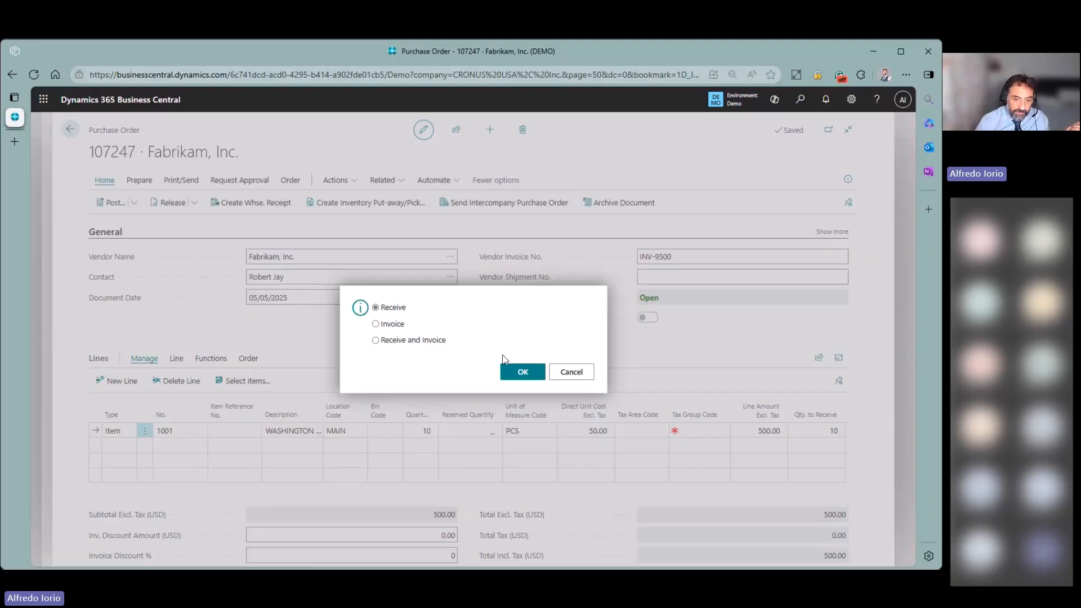
{"action": "left_click", "coordinate": [533, 376]}
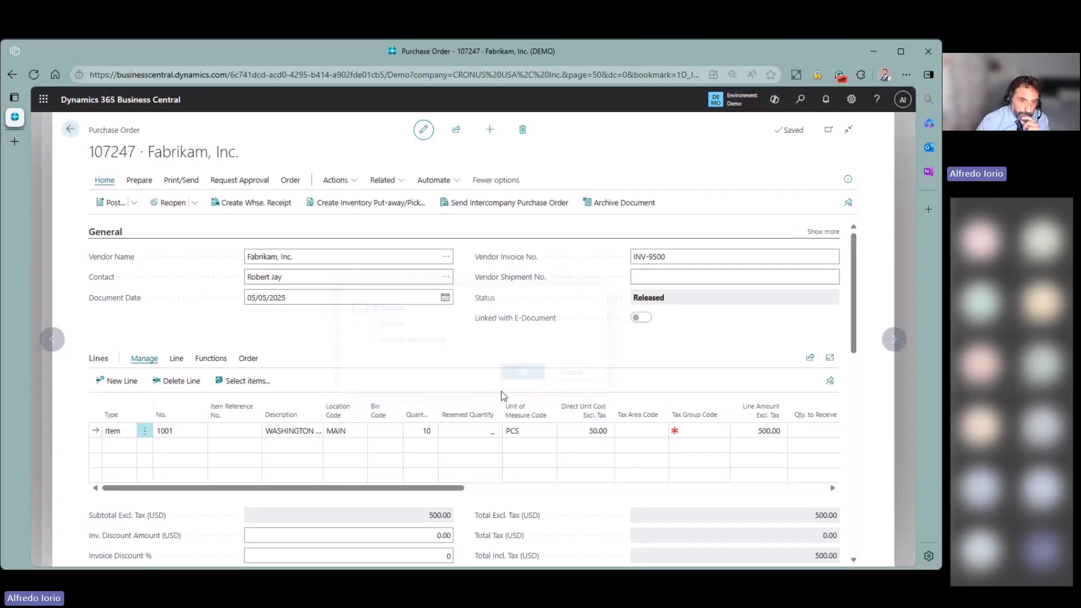
{"action": "left_click", "coordinate": [291, 180]}
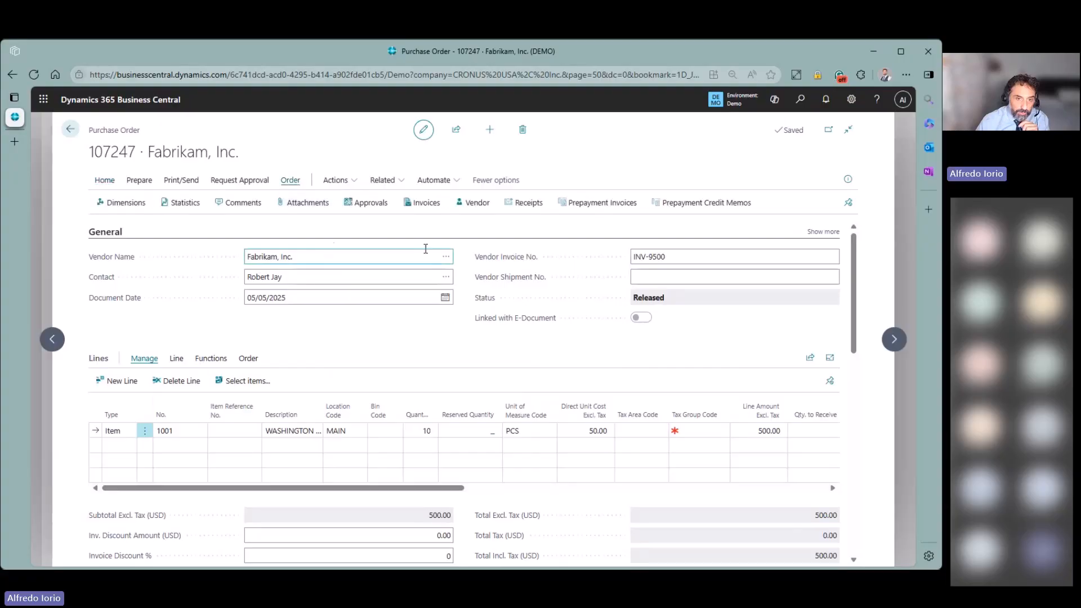
- Find entries for posted receipt 107266 and check its value and item ledger entries' 510.00 expected cost
{"action": "left_click", "coordinate": [528, 203]}
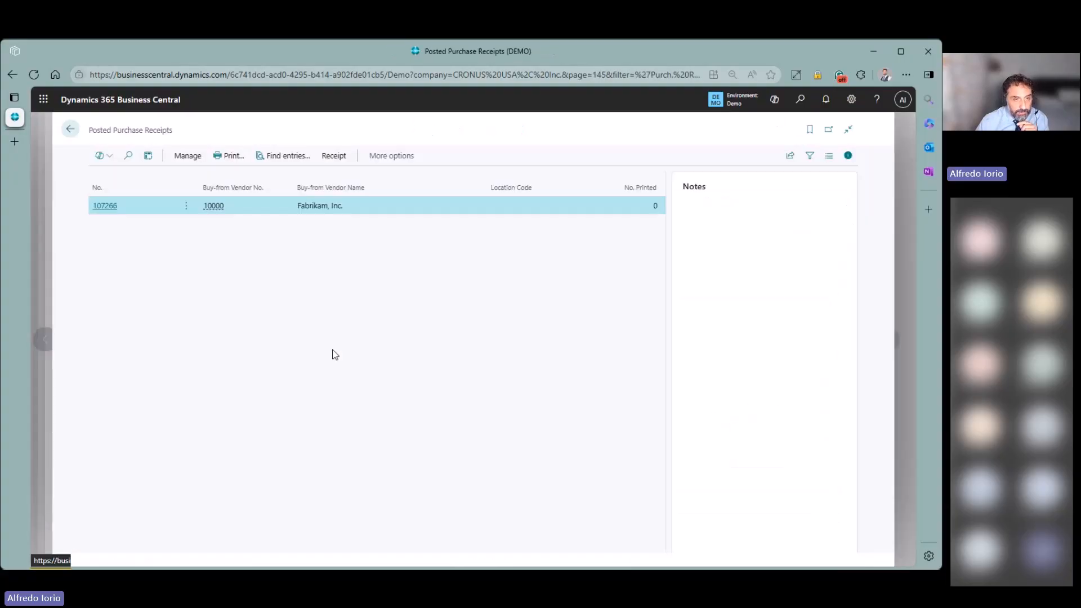
{"action": "left_click", "coordinate": [273, 157]}
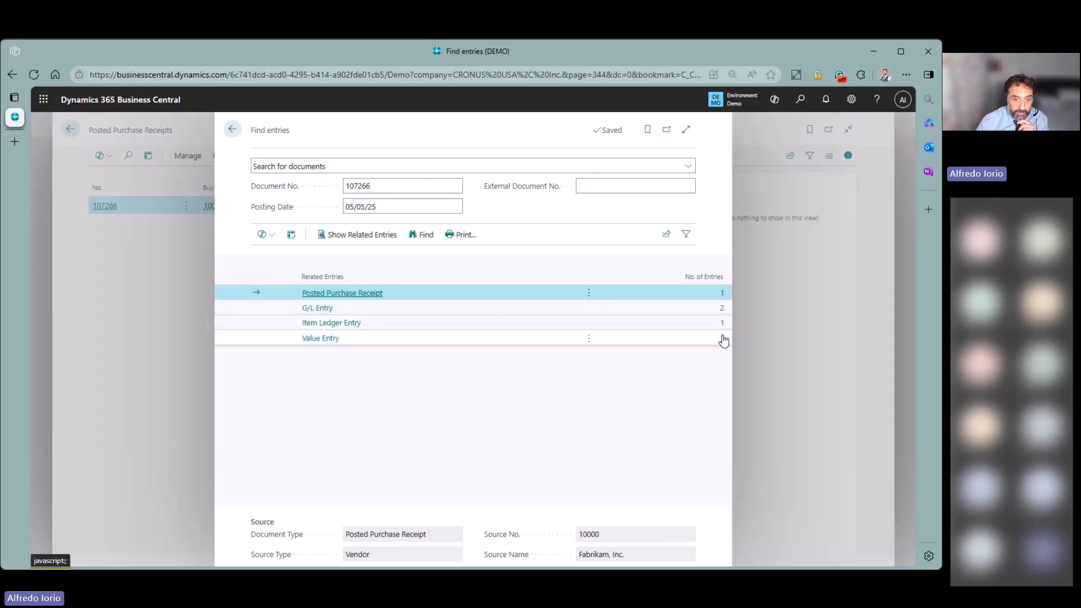
{"action": "left_click", "coordinate": [723, 339]}
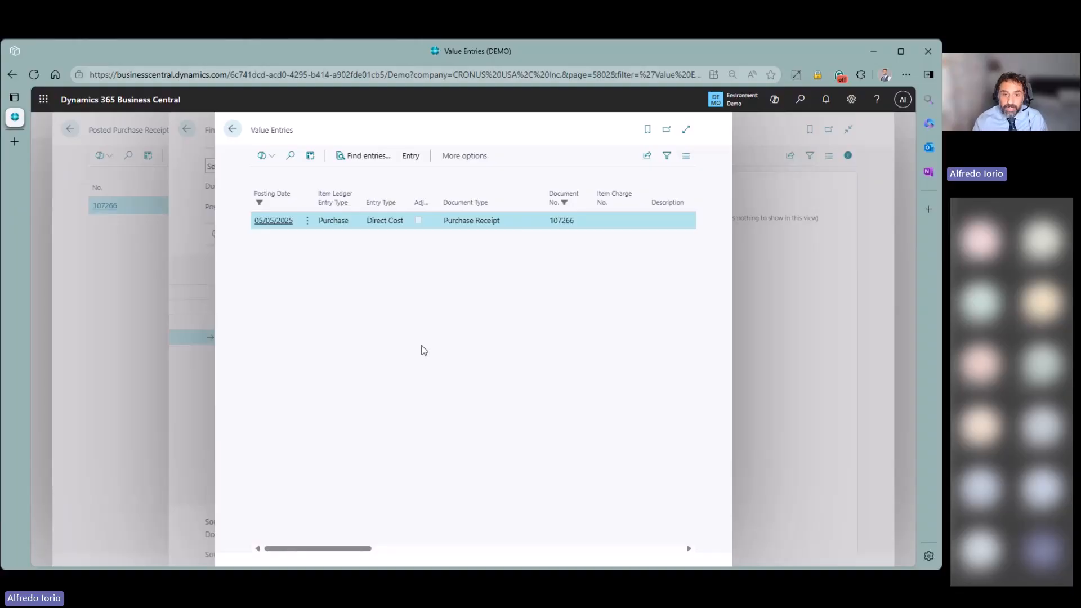
{"action": "left_click_drag", "start_coordinate": [349, 547], "coordinate": [470, 543]}
{"action": "left_click_drag", "start_coordinate": [474, 544], "coordinate": [505, 541]}
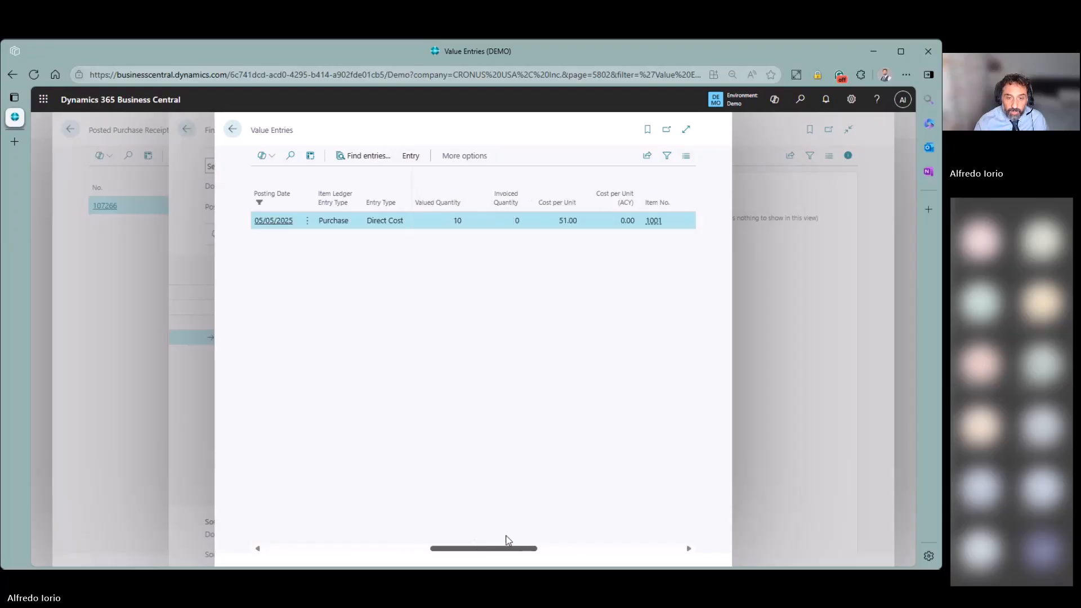
{"action": "left_click_drag", "start_coordinate": [558, 223], "coordinate": [577, 224]}
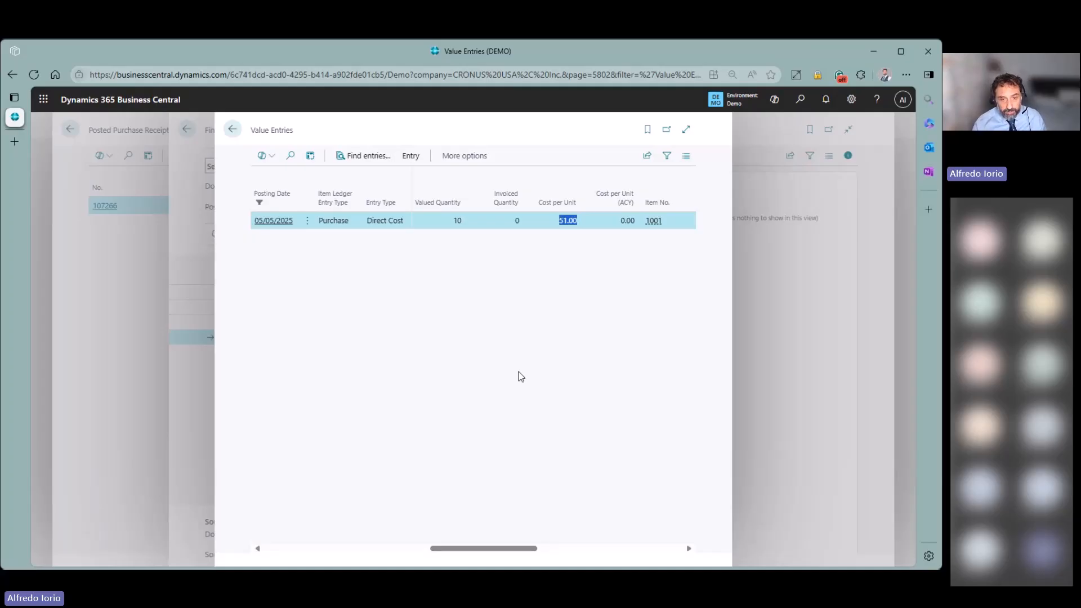
{"action": "left_click", "coordinate": [231, 133]}
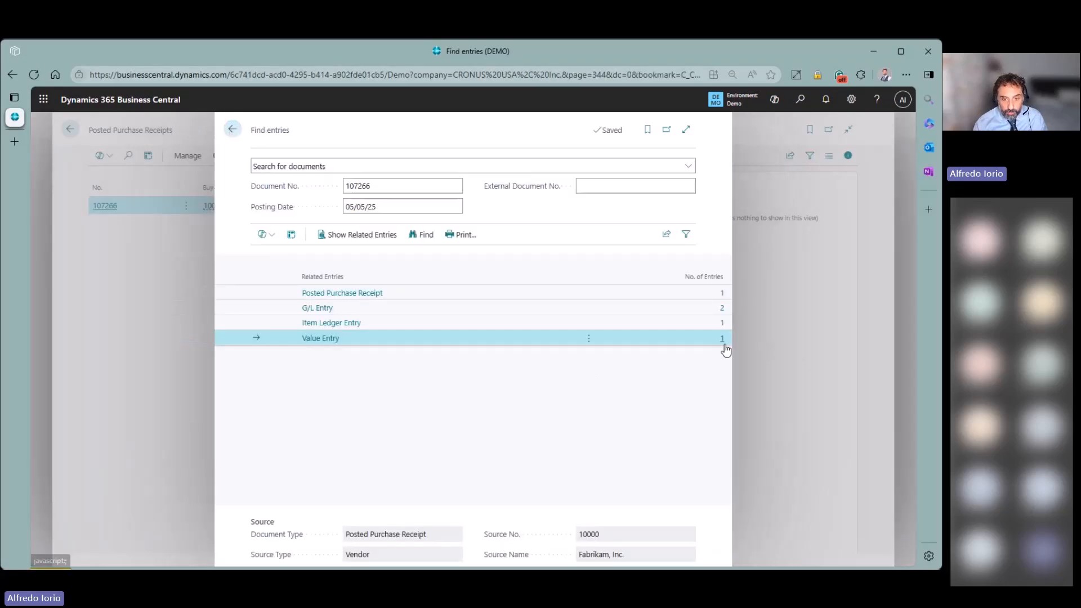
{"action": "left_click", "coordinate": [711, 324]}
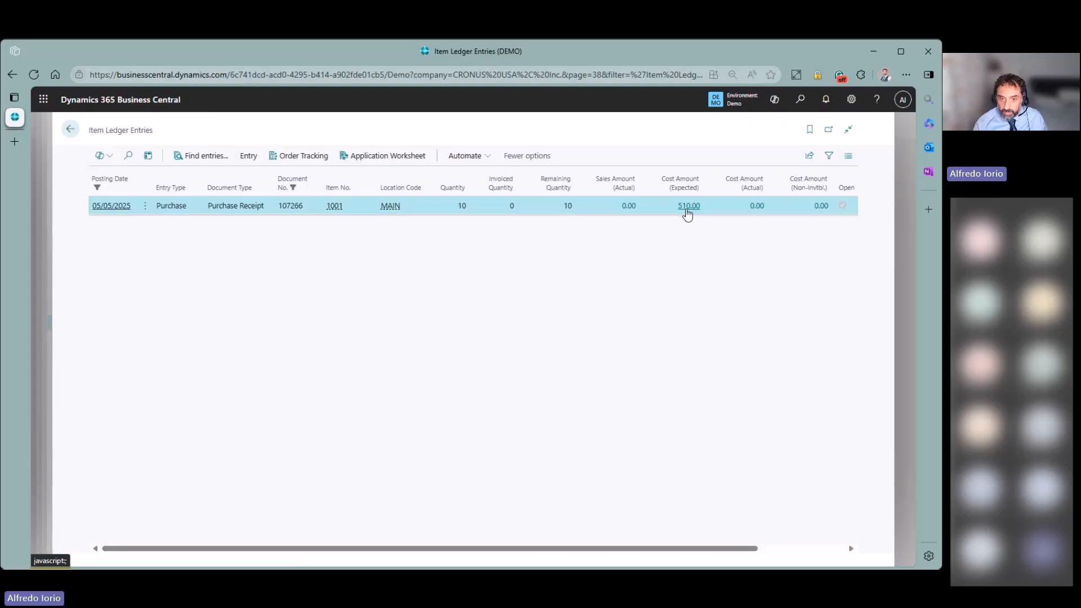
{"action": "left_click", "coordinate": [71, 129]}
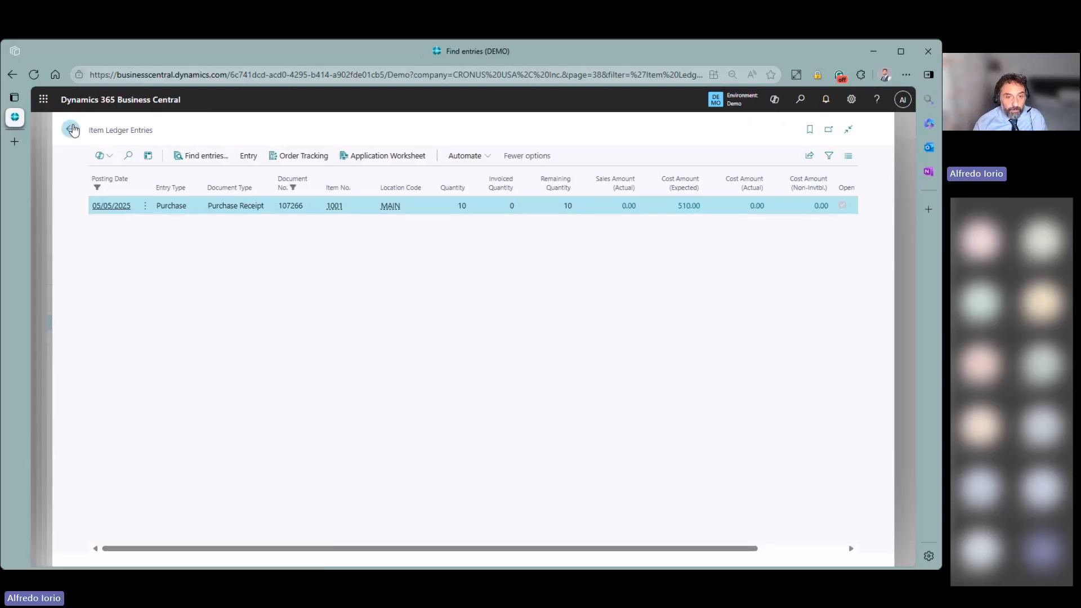
{"action": "left_click", "coordinate": [232, 130]}
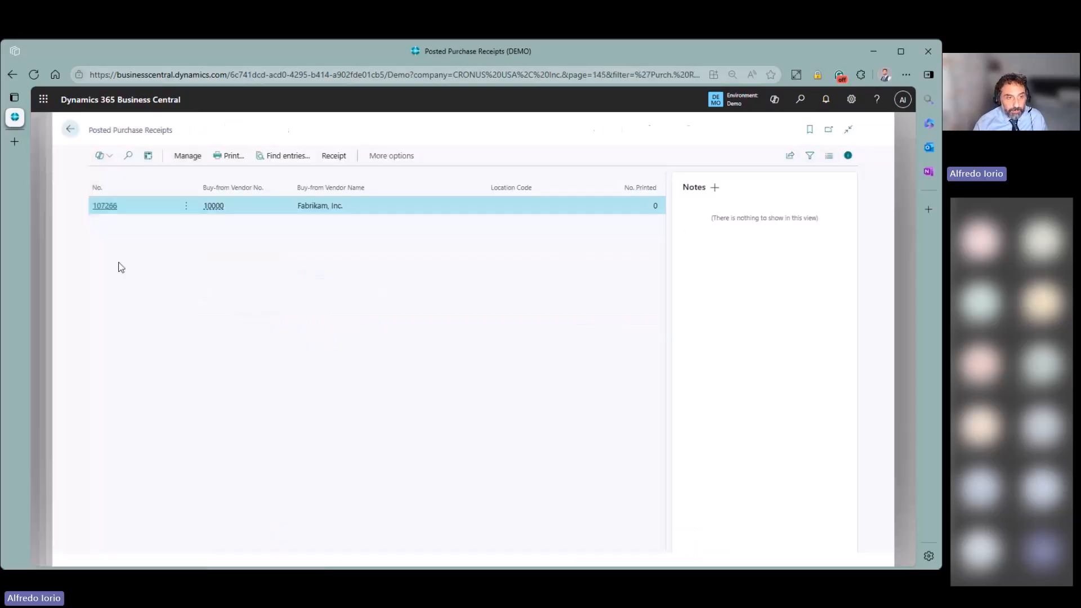
{"action": "left_click", "coordinate": [70, 129]}
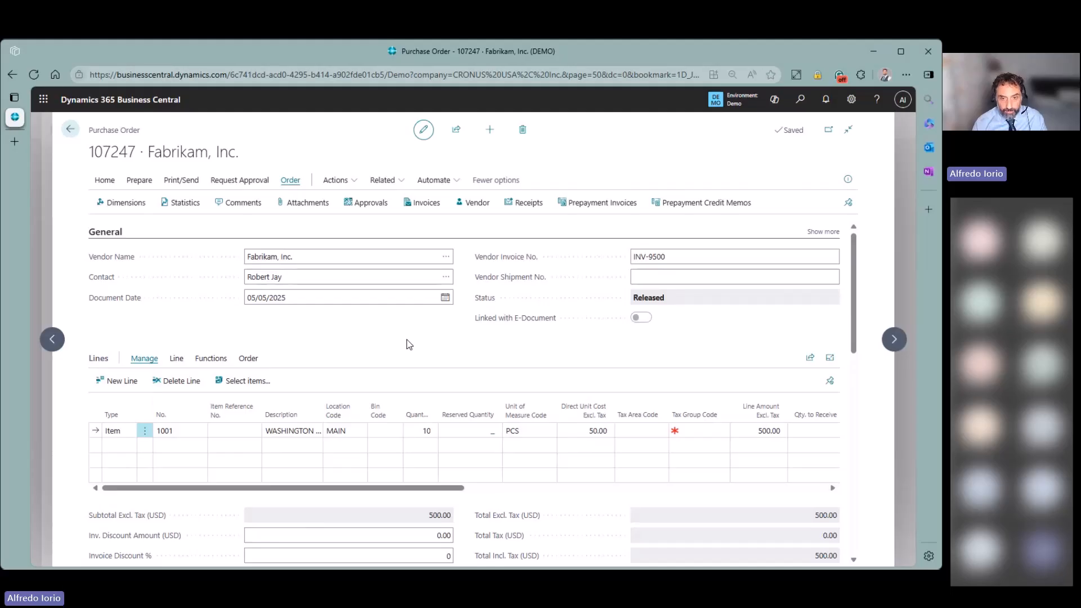
{"action": "left_click", "coordinate": [424, 210]}
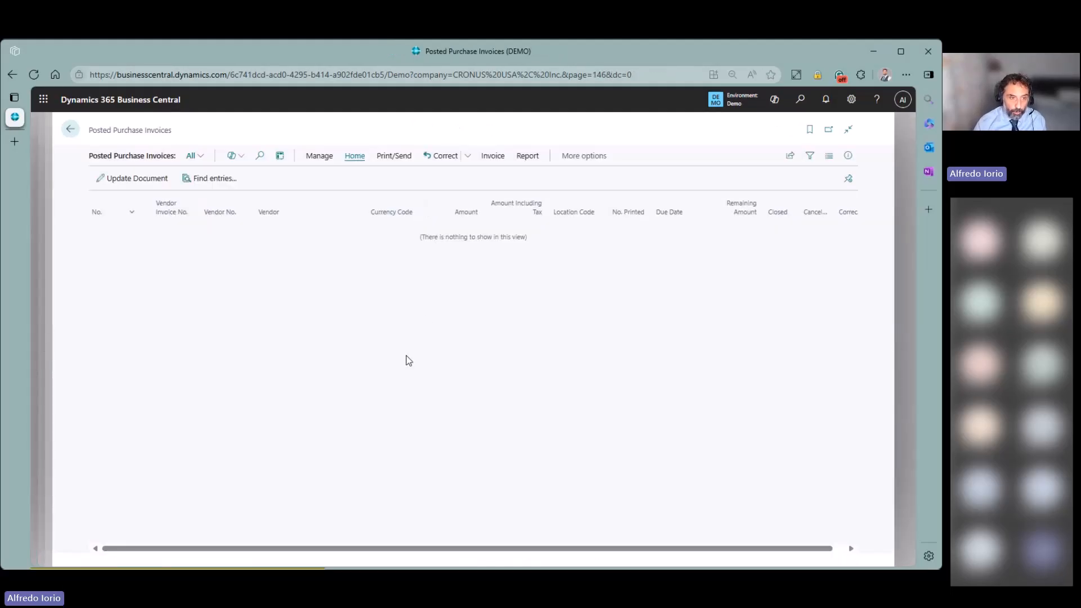
{"action": "left_click", "coordinate": [70, 129]}
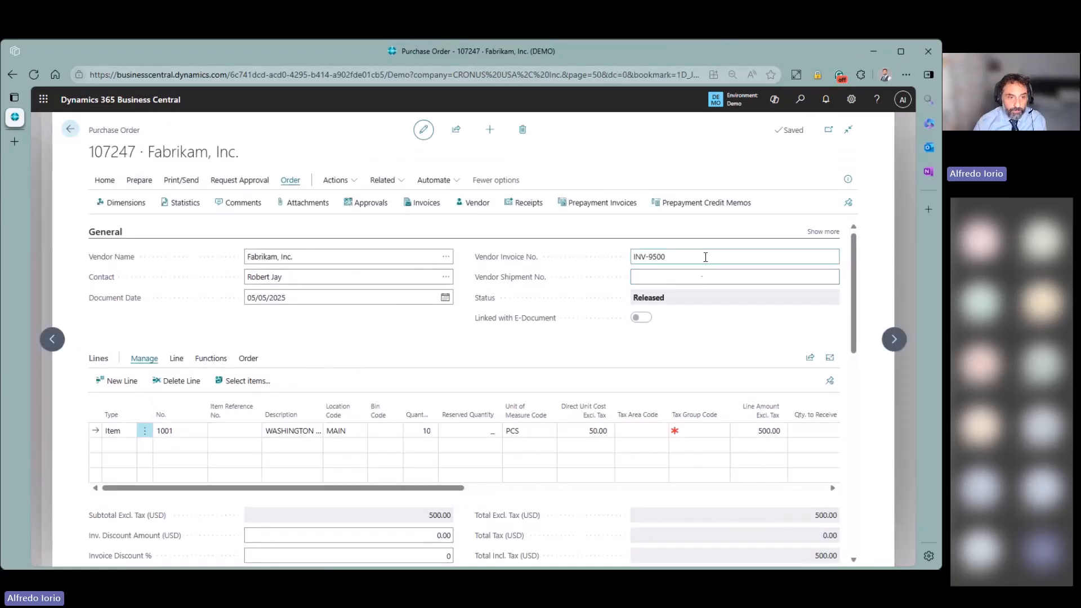
- Post order 107247 as Receive and Invoice, open invoice 25-10006 and run Find entries
{"action": "left_click", "coordinate": [105, 180]}
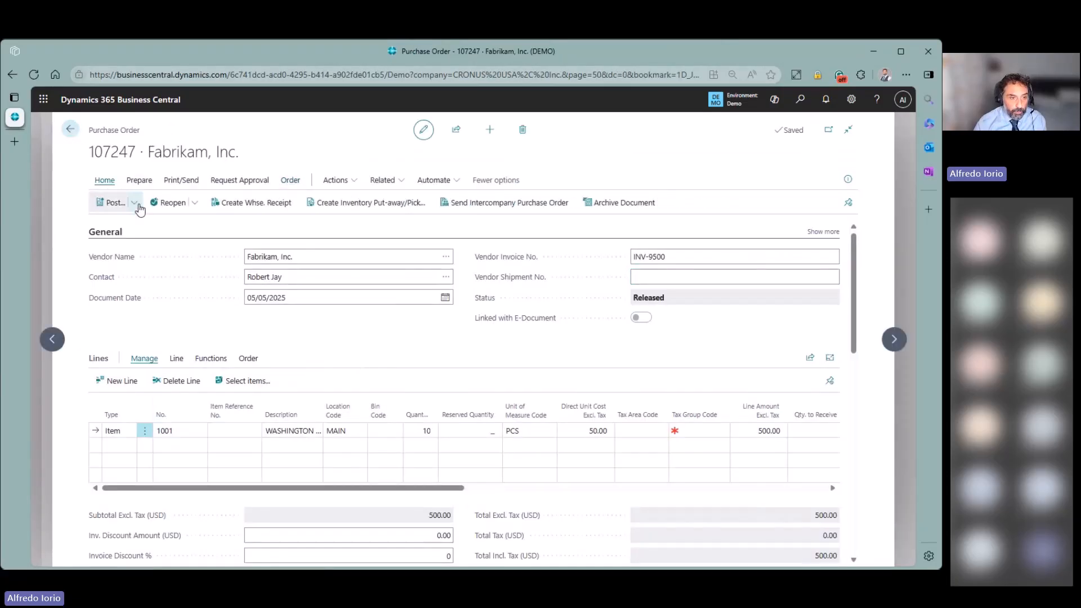
{"action": "left_click", "coordinate": [134, 203]}
{"action": "left_click", "coordinate": [130, 224]}
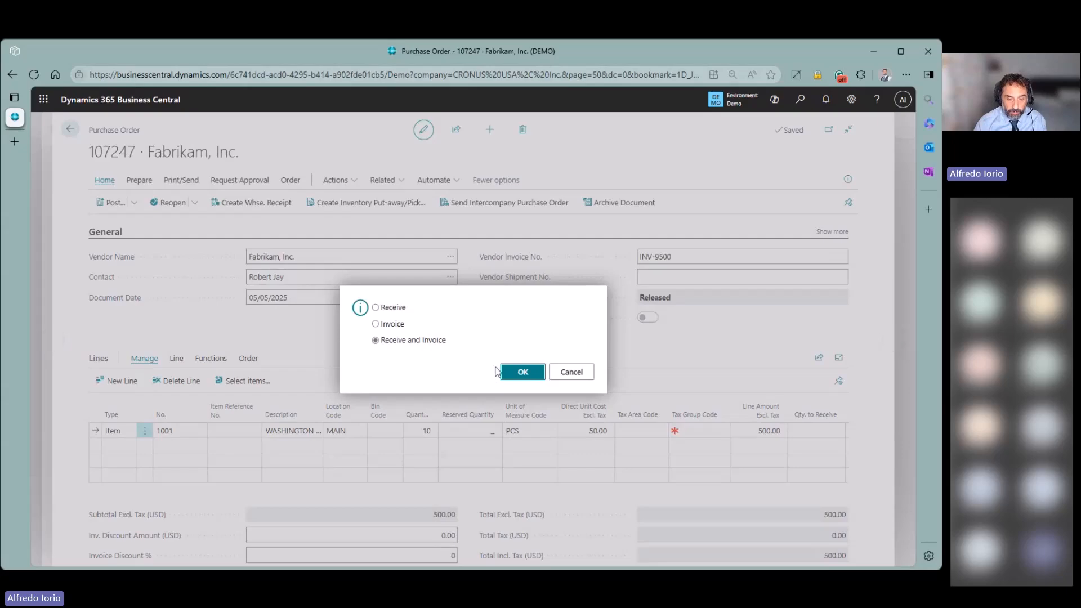
{"action": "left_click", "coordinate": [510, 374]}
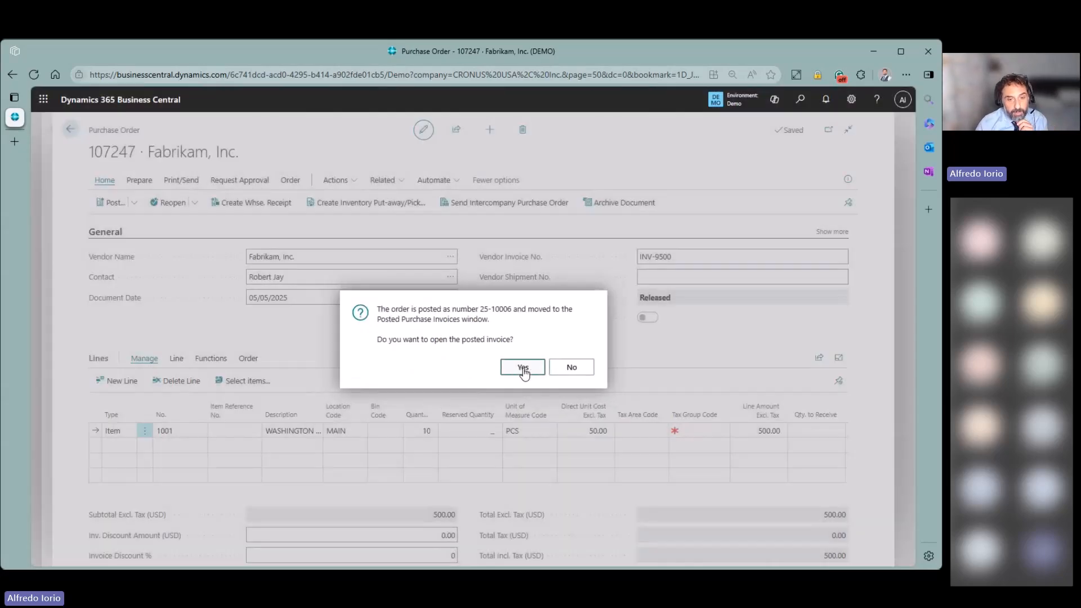
{"action": "left_click", "coordinate": [517, 368]}
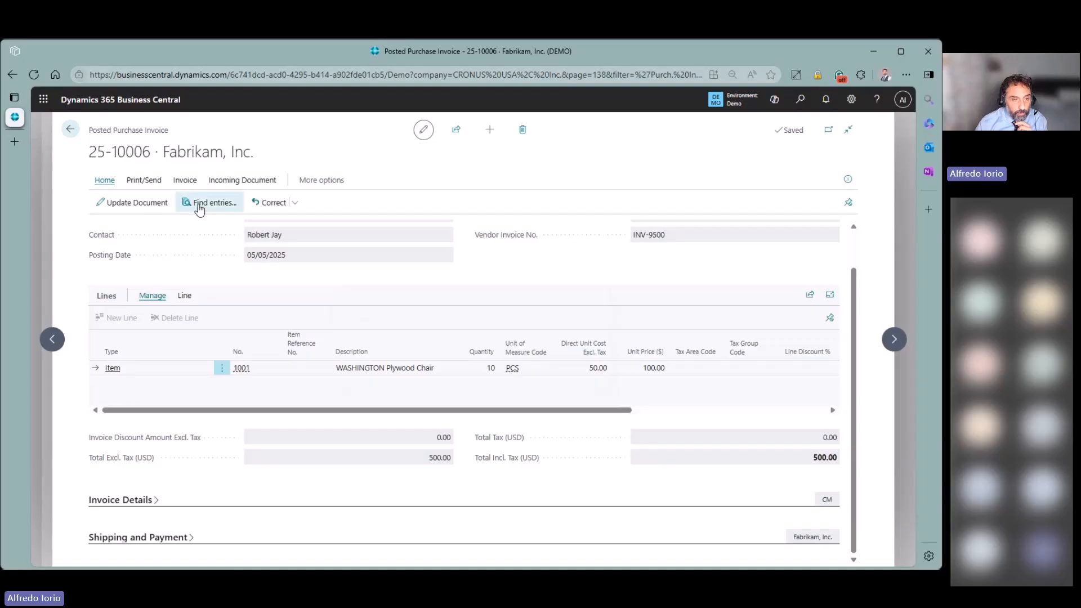
{"action": "left_click", "coordinate": [200, 205]}
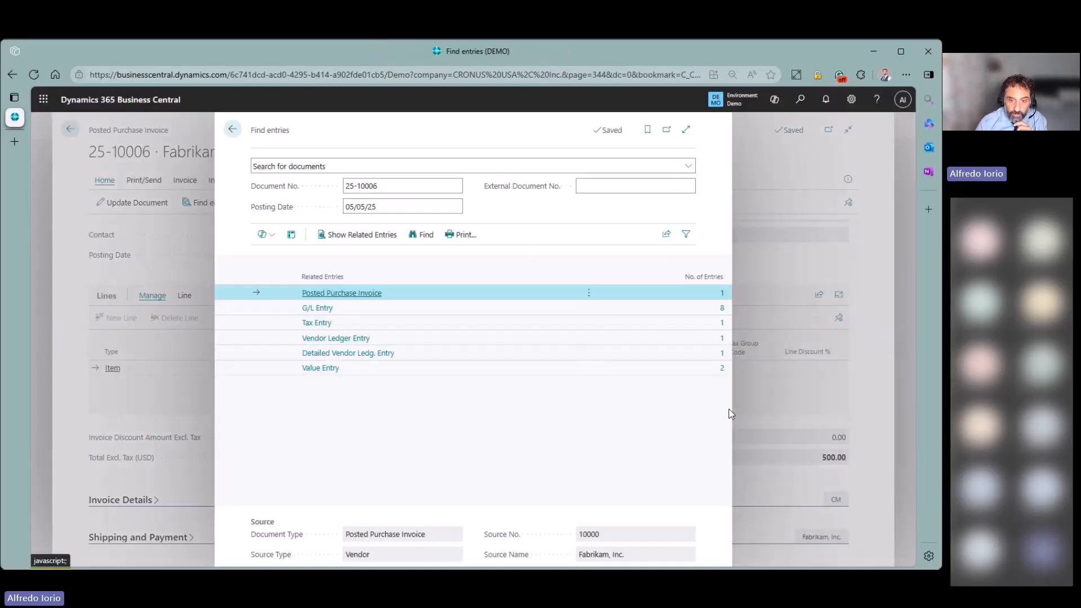
- Open the invoice's two value entries and compare the 500.00 direct and 10.00 indirect costs
{"action": "left_click", "coordinate": [694, 368]}
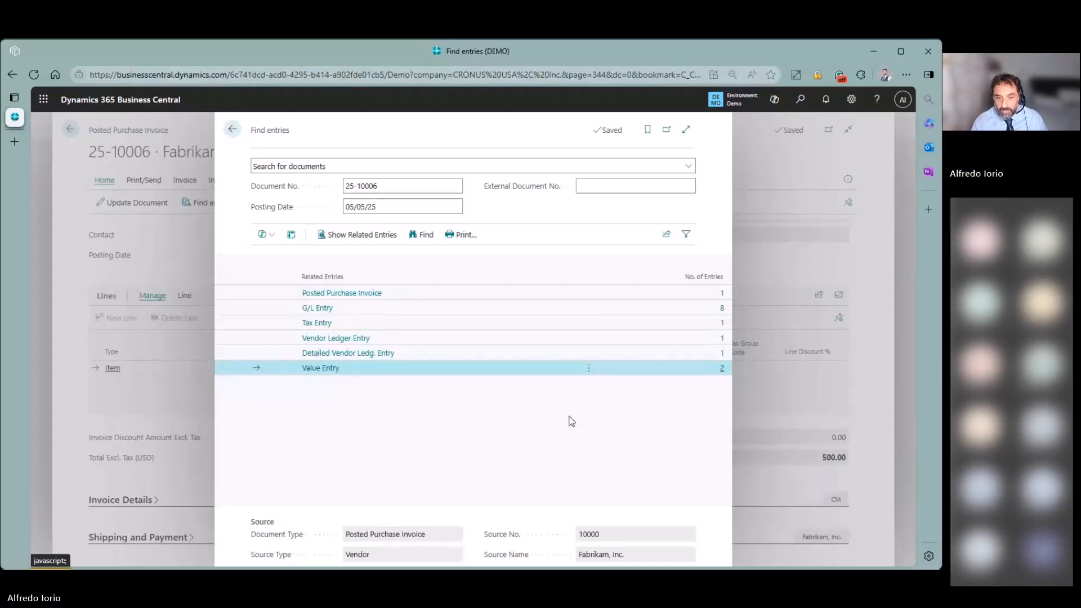
{"action": "left_click", "coordinate": [721, 369]}
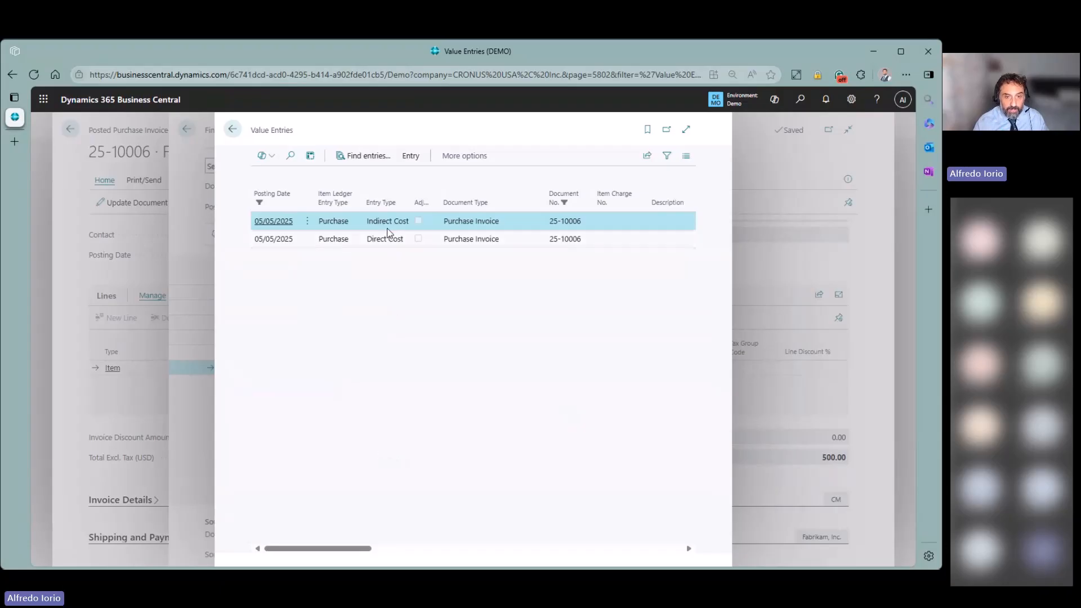
{"action": "left_click", "coordinate": [686, 130]}
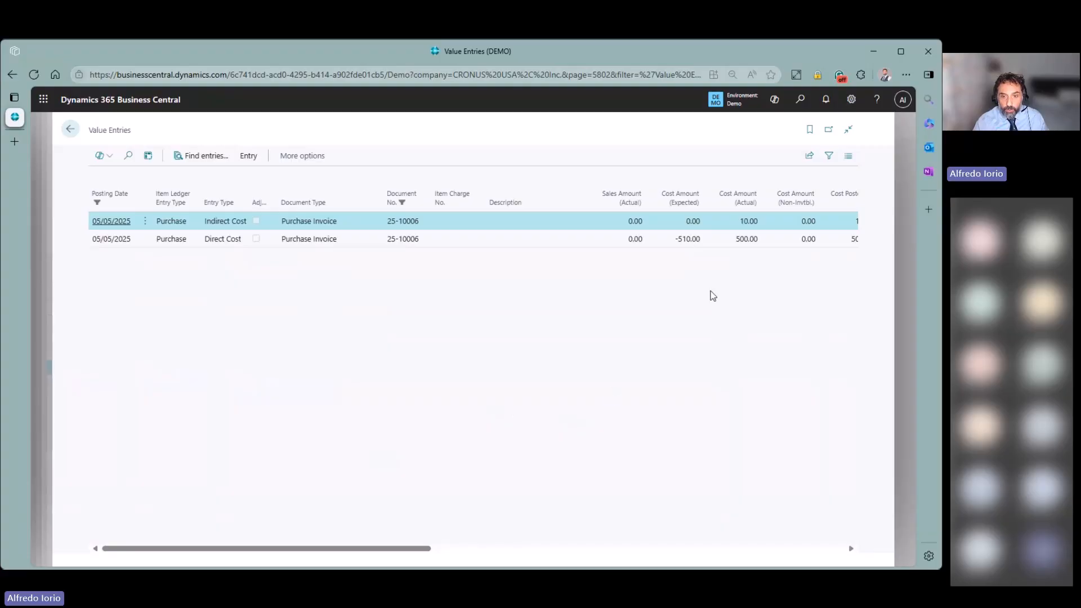
{"action": "left_click_drag", "start_coordinate": [677, 241], "coordinate": [702, 243]}
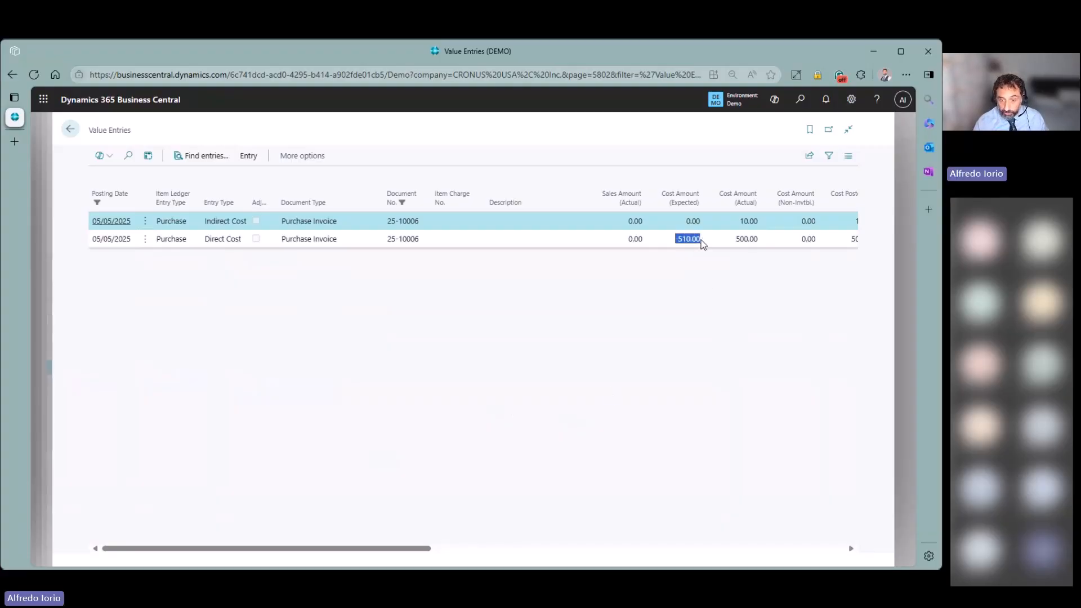
{"action": "left_click", "coordinate": [702, 243]}
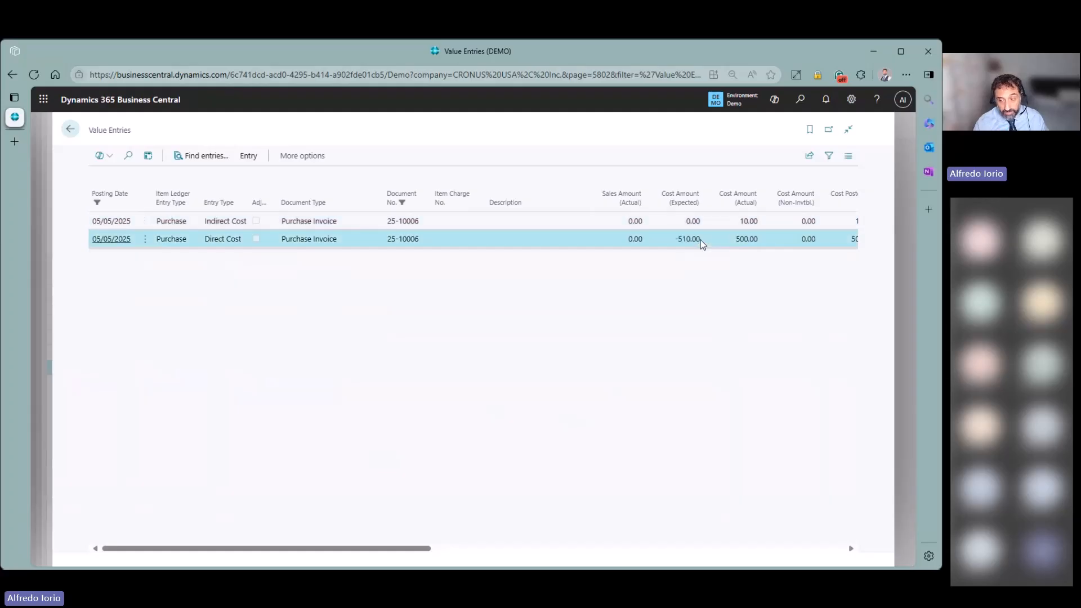
{"action": "mouse_move", "coordinate": [697, 216]}
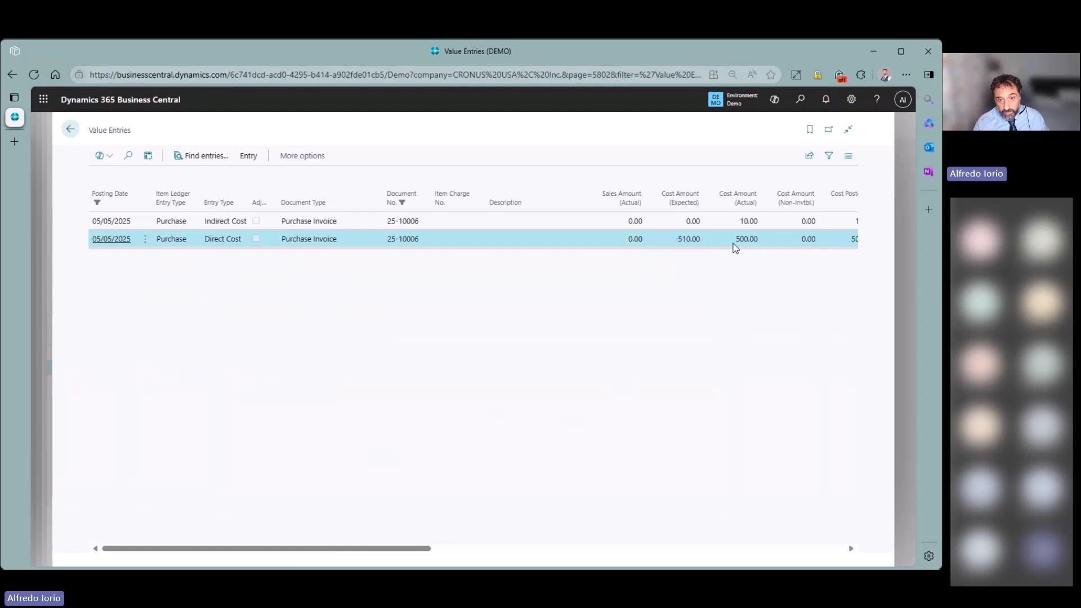
{"action": "left_click", "coordinate": [748, 222]}
{"action": "left_click", "coordinate": [753, 241]}
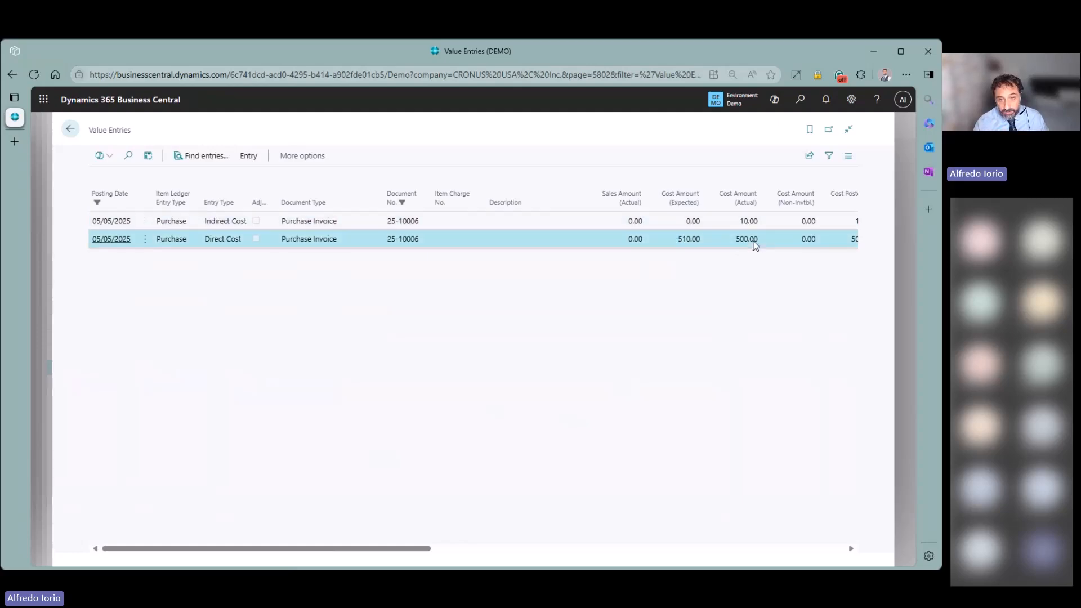
{"action": "left_click", "coordinate": [747, 222]}
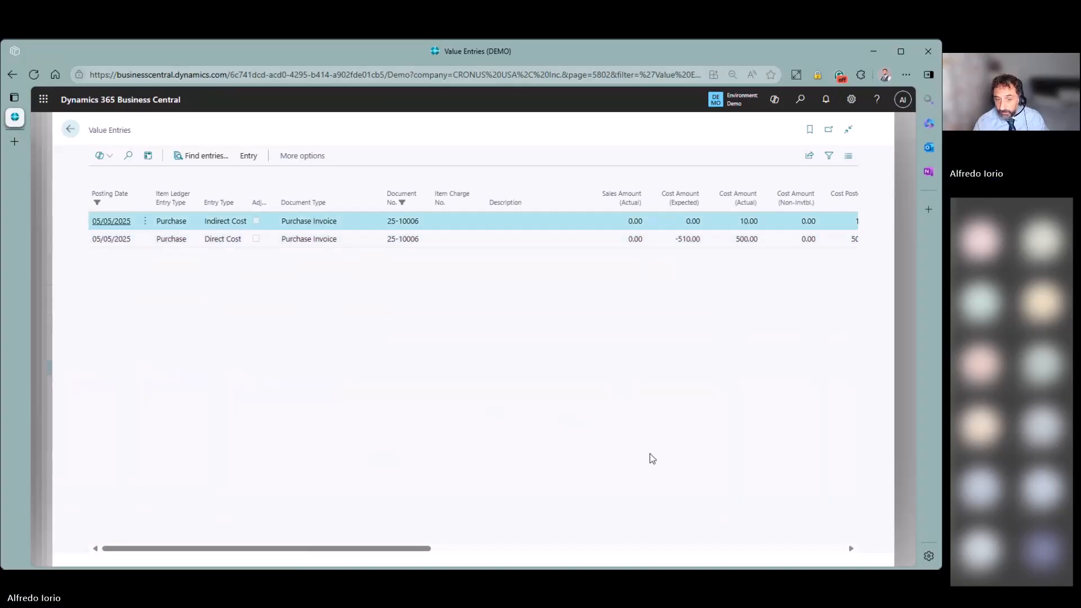
{"action": "left_click", "coordinate": [70, 132]}
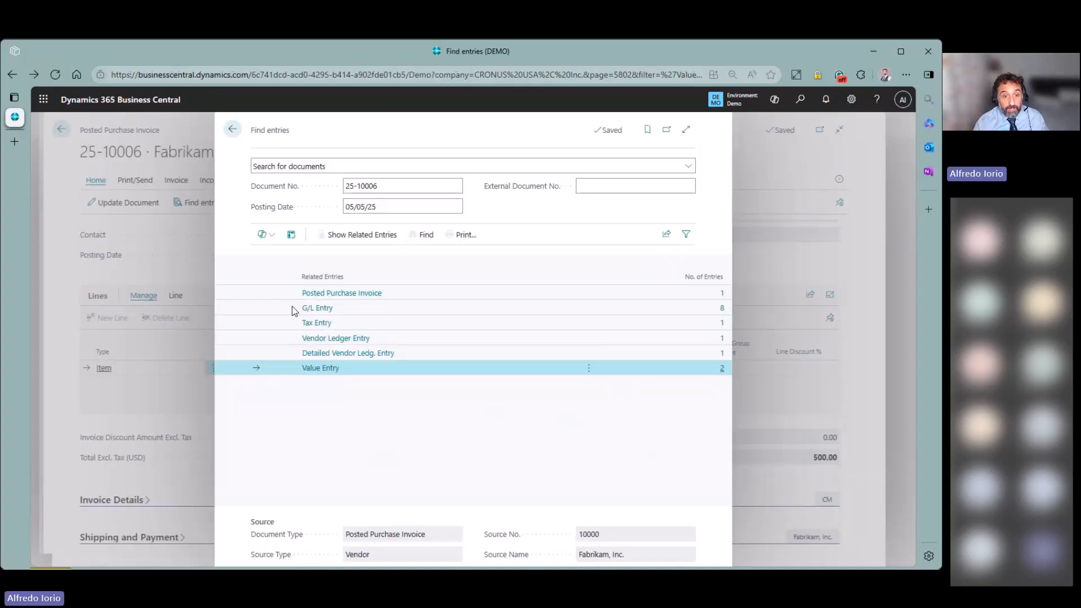
- Open invoice 25-10006's eight G/L entries and inspect the 14130, 14140 and 14145 account rows
{"action": "left_click", "coordinate": [722, 311]}
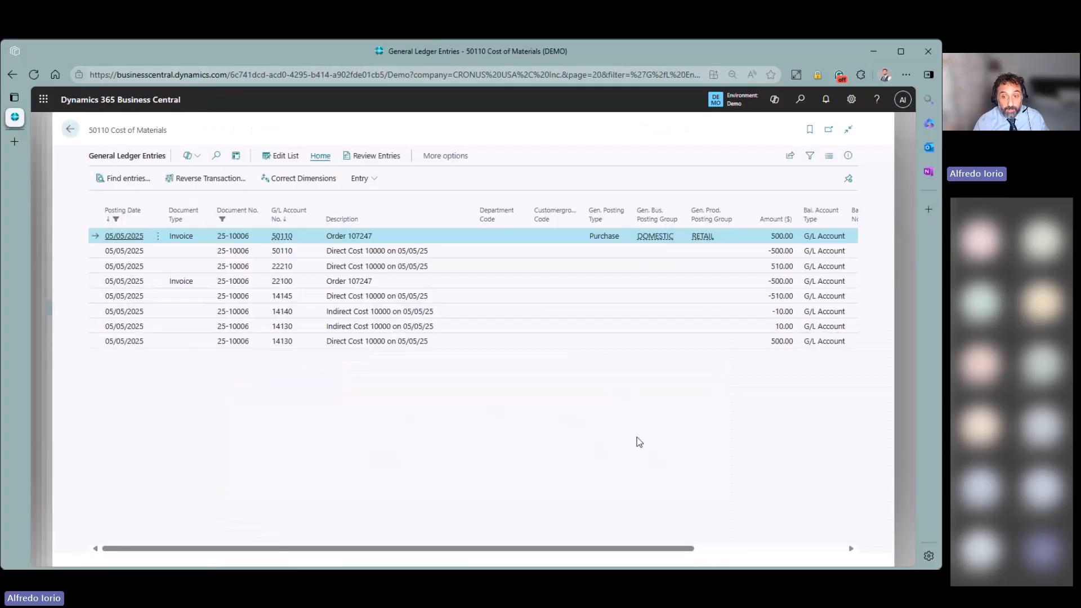
{"action": "left_click", "coordinate": [748, 327]}
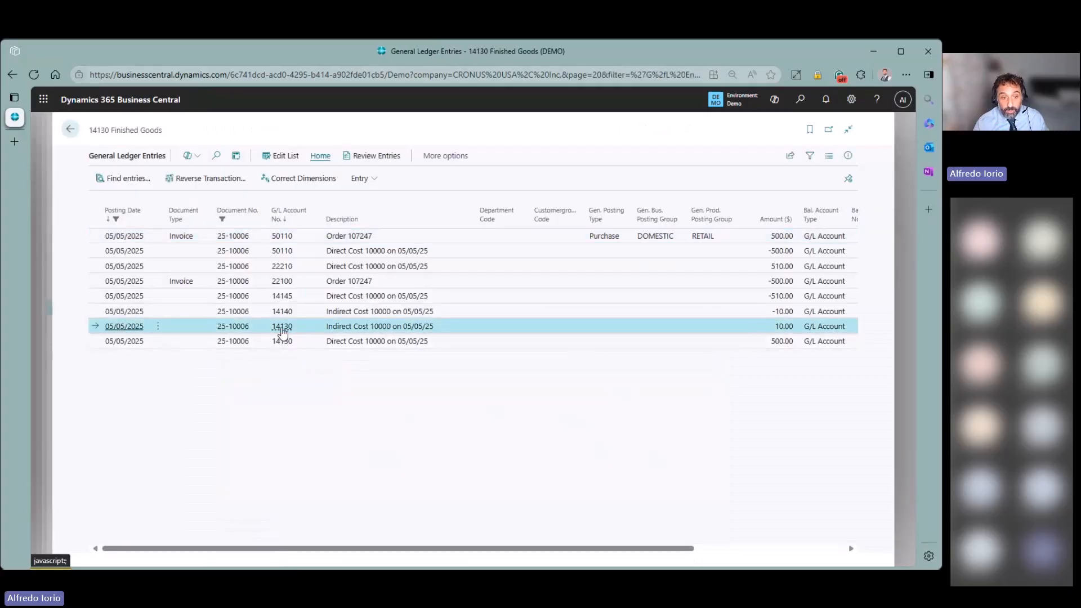
{"action": "mouse_move", "coordinate": [285, 334]}
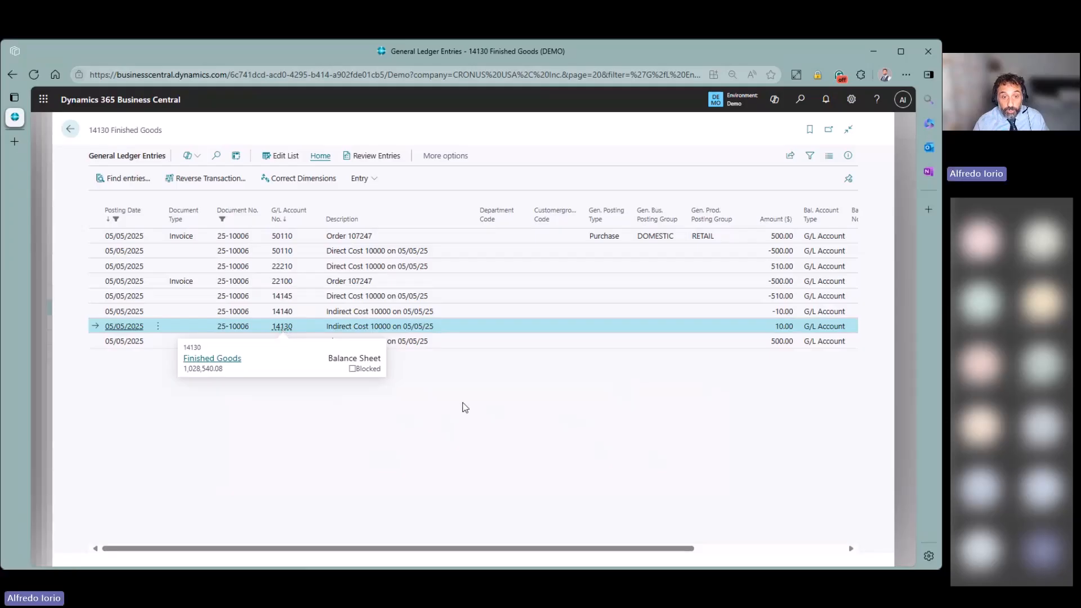
{"action": "left_click", "coordinate": [316, 313]}
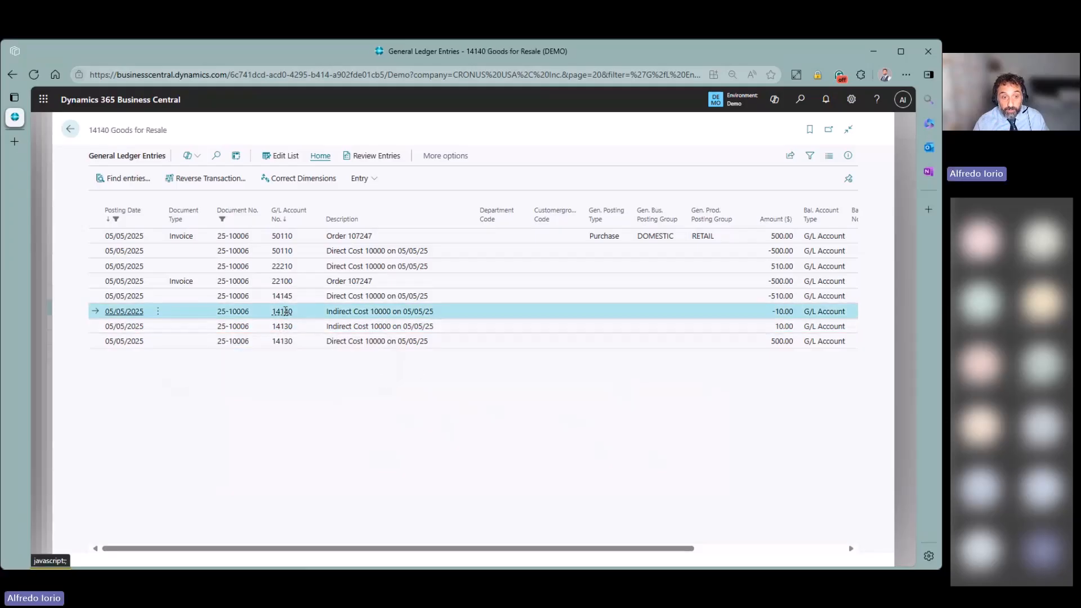
{"action": "mouse_move", "coordinate": [284, 315]}
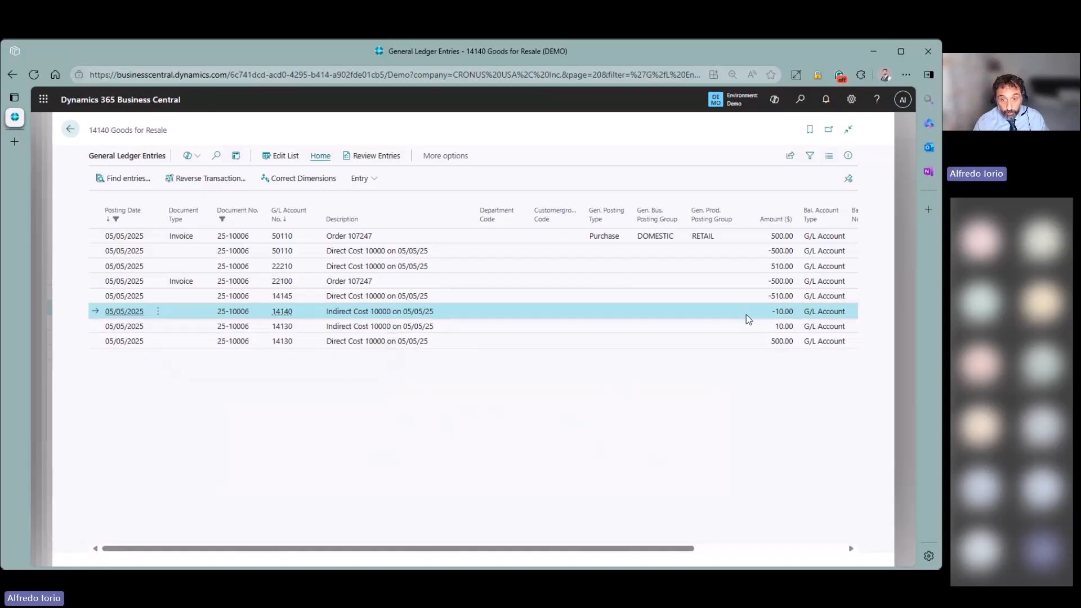
{"action": "left_click", "coordinate": [738, 328]}
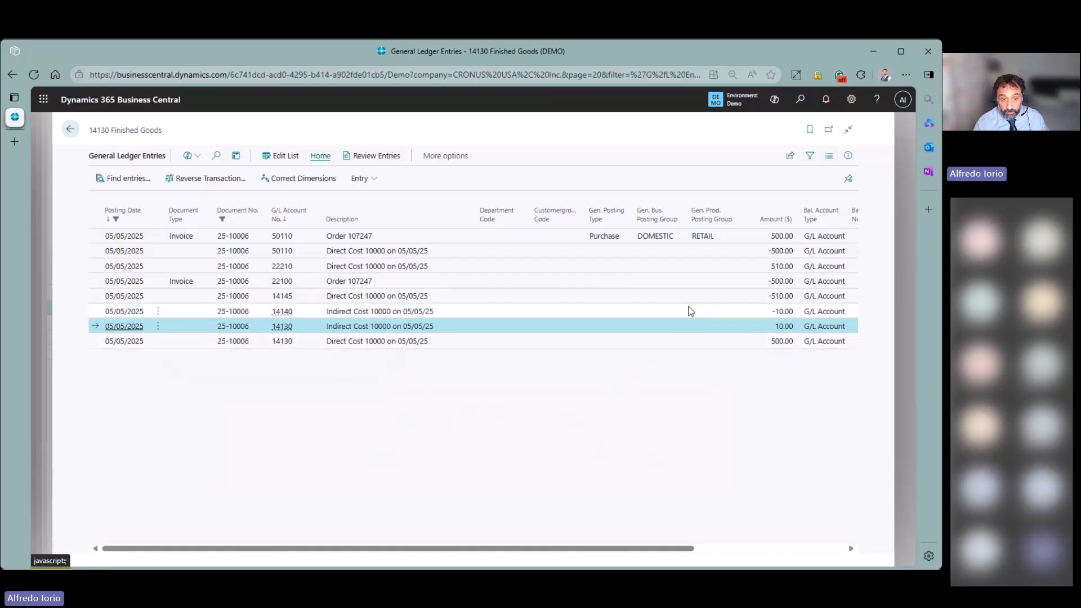
{"action": "left_click", "coordinate": [664, 296]}
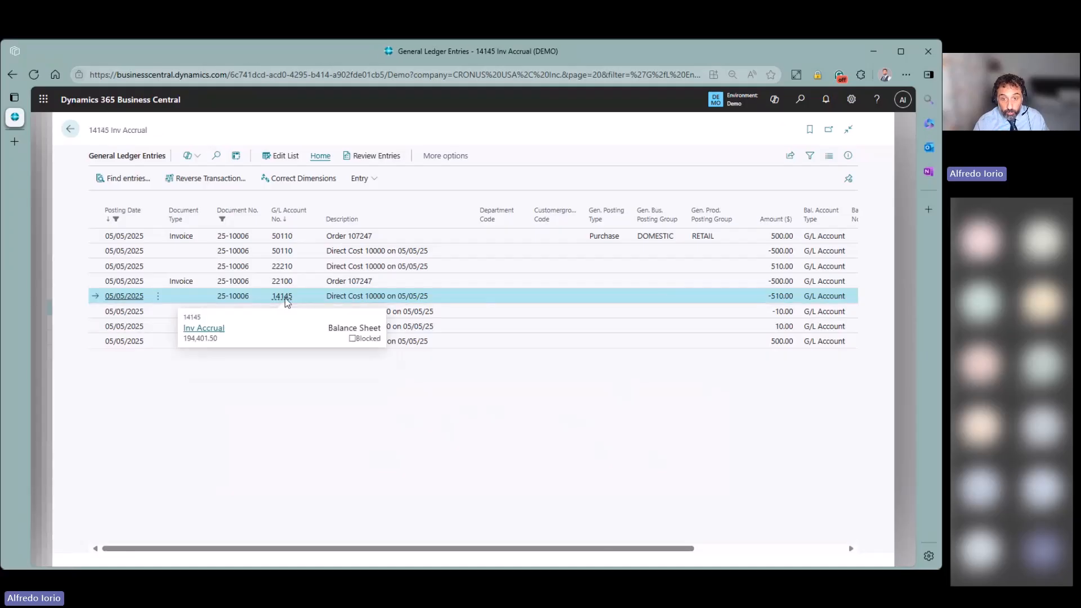
{"action": "left_click", "coordinate": [632, 327]}
{"action": "left_click", "coordinate": [624, 337]}
{"action": "left_click", "coordinate": [709, 324]}
{"action": "left_click", "coordinate": [712, 312]}
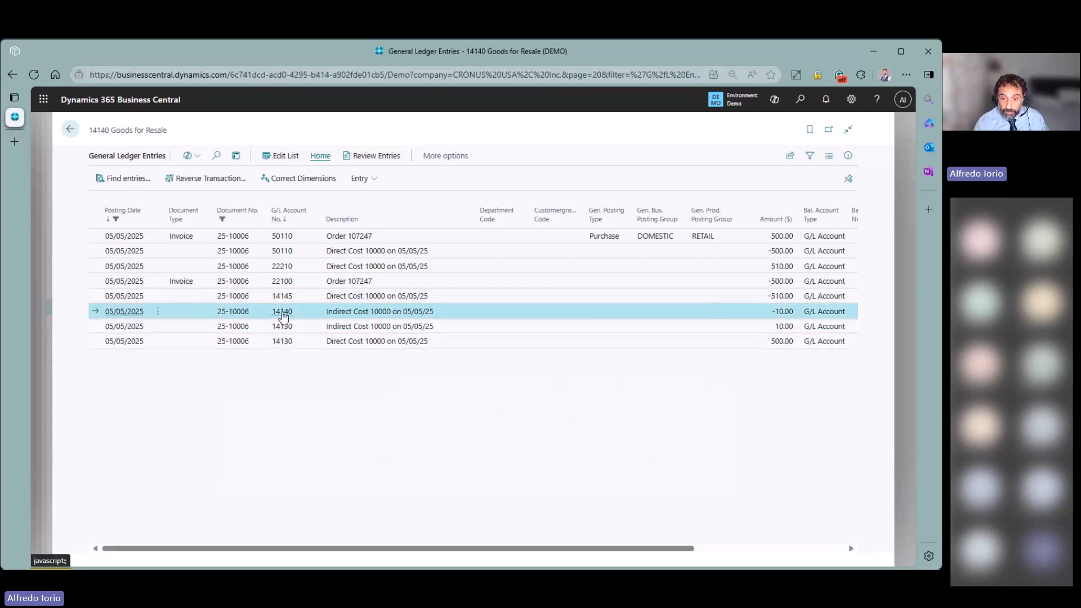
- Open the General Posting Setup page by searching 'gen po se'
{"action": "mouse_move", "coordinate": [283, 317]}
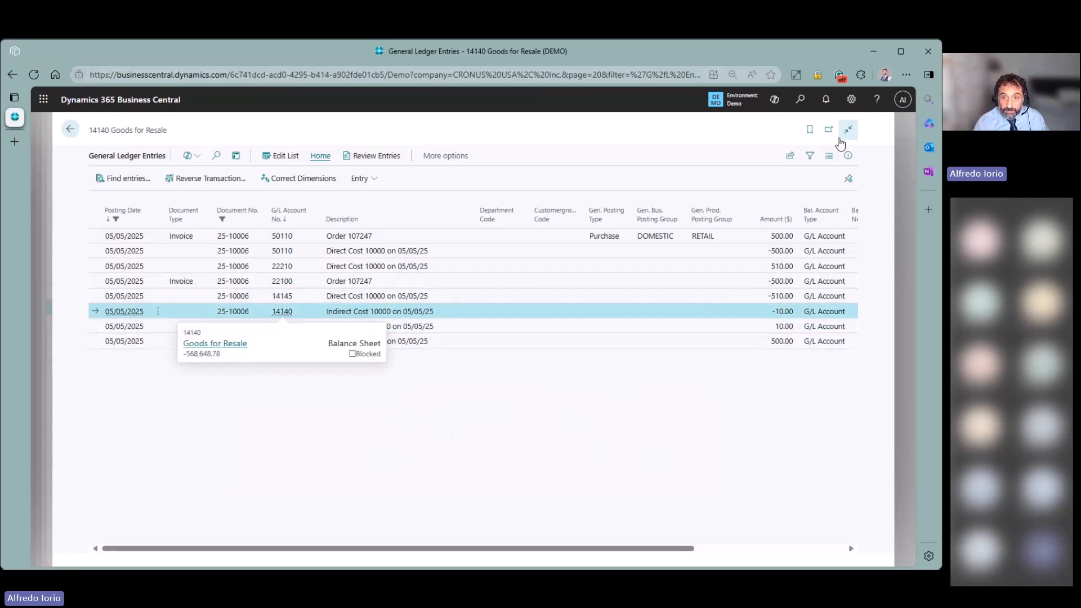
{"action": "left_click", "coordinate": [800, 99]}
{"action": "type", "text": "gen po se"}
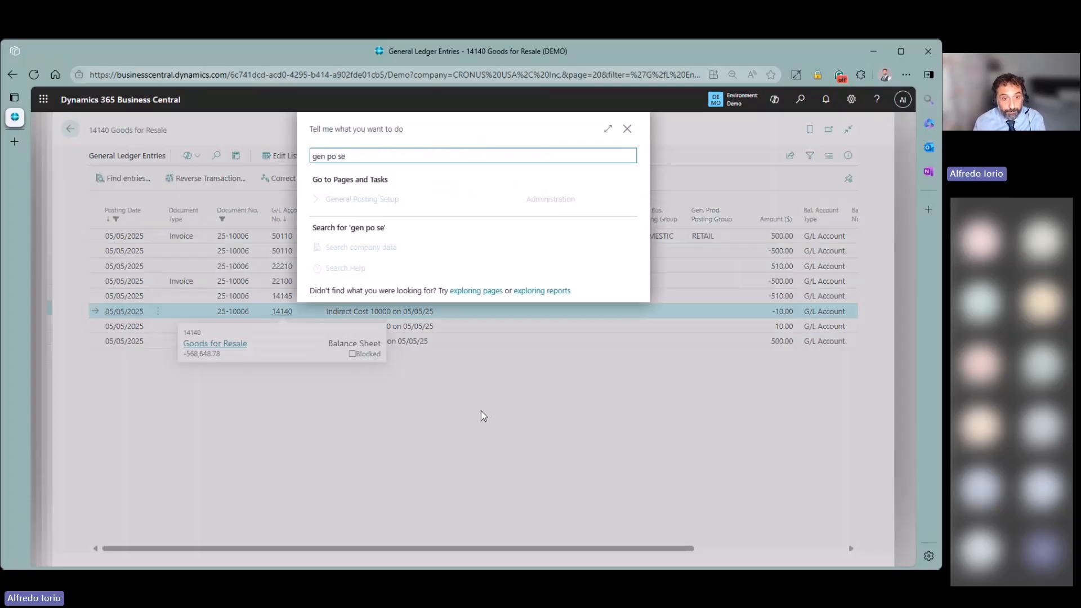
{"action": "left_click", "coordinate": [374, 201]}
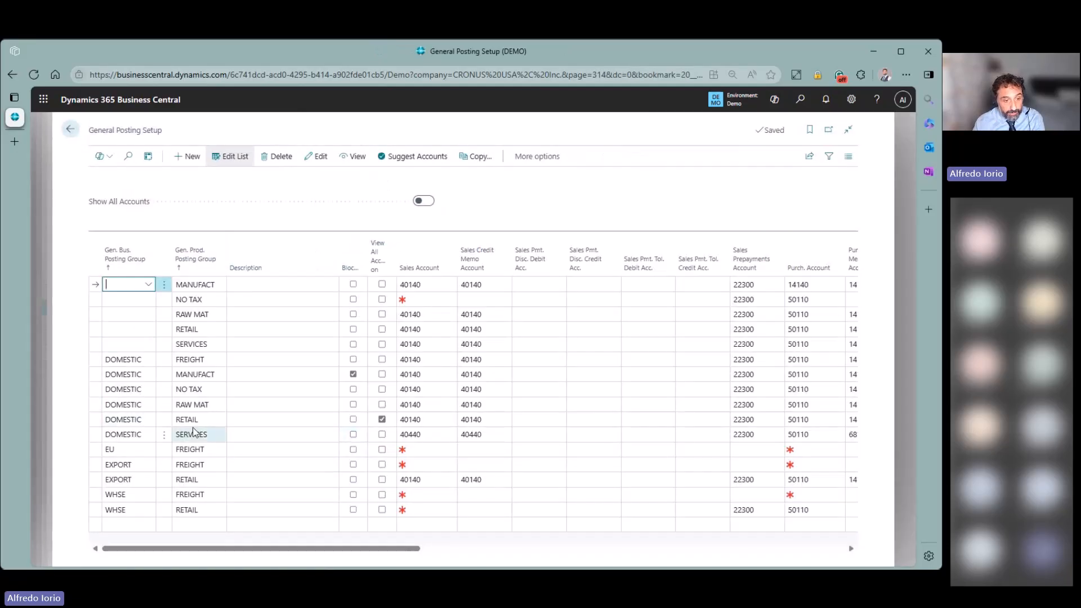
- Check RETAIL's overhead applied account 14140, leave it unchanged, and return to the G/L entries
{"action": "left_click_drag", "start_coordinate": [275, 549], "coordinate": [639, 547]}
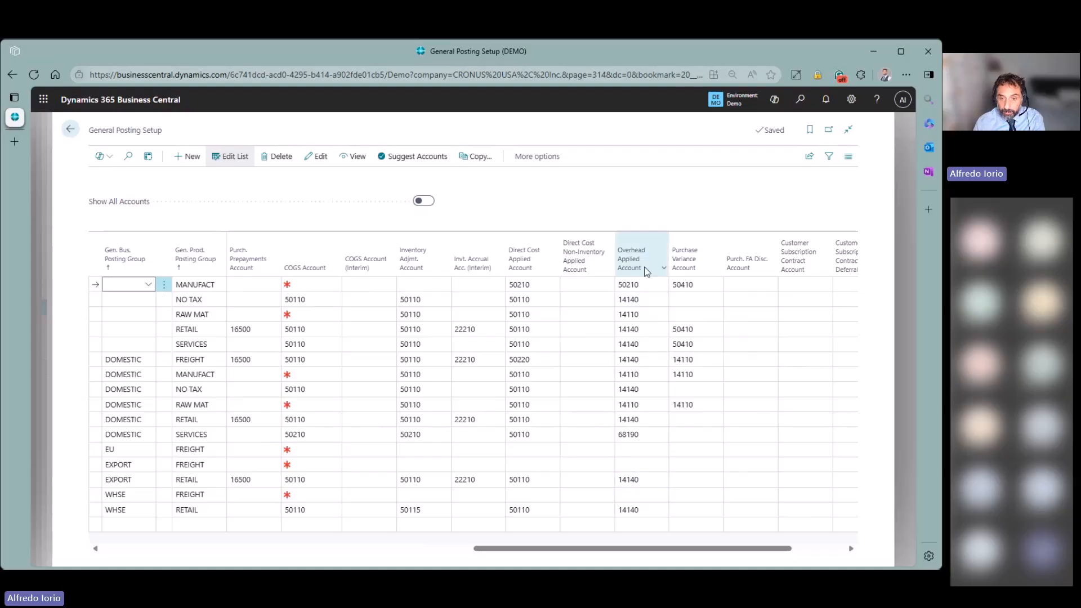
{"action": "mouse_move", "coordinate": [637, 272]}
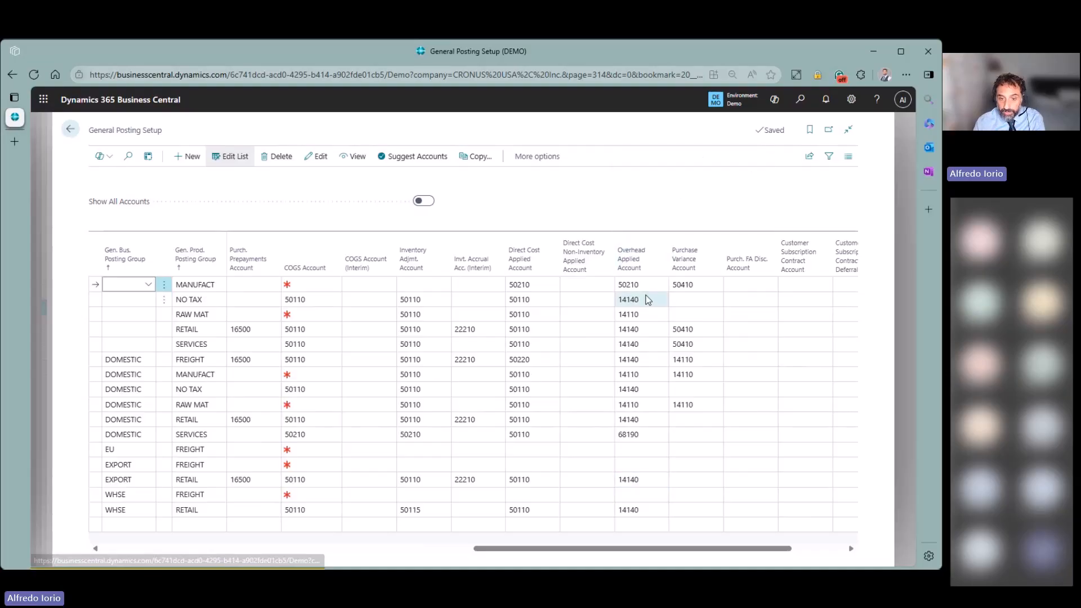
{"action": "left_click", "coordinate": [656, 329]}
{"action": "left_click", "coordinate": [660, 330]}
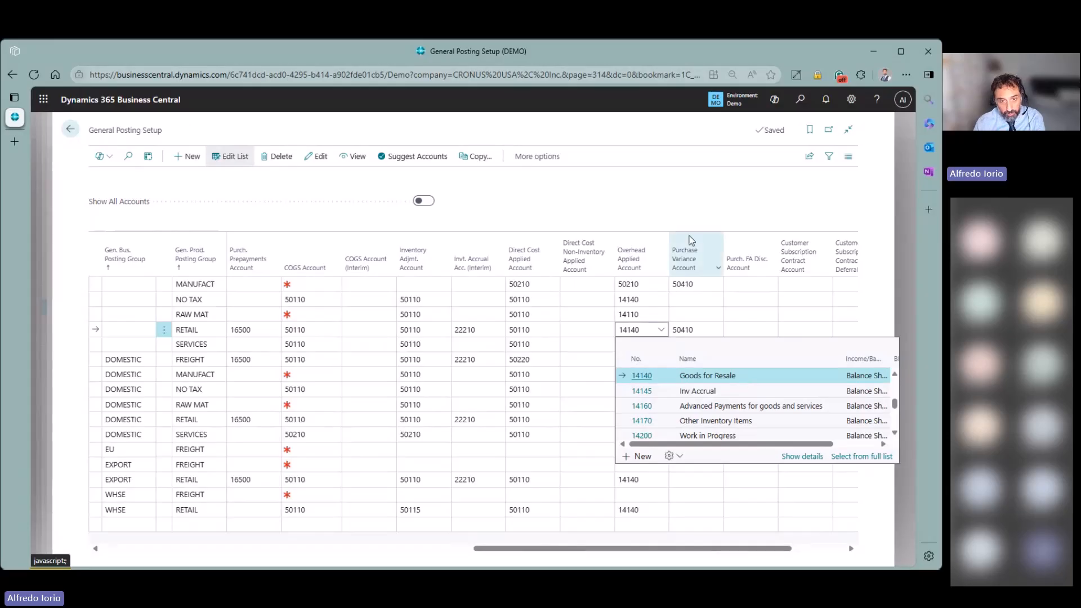
{"action": "left_click", "coordinate": [670, 197]}
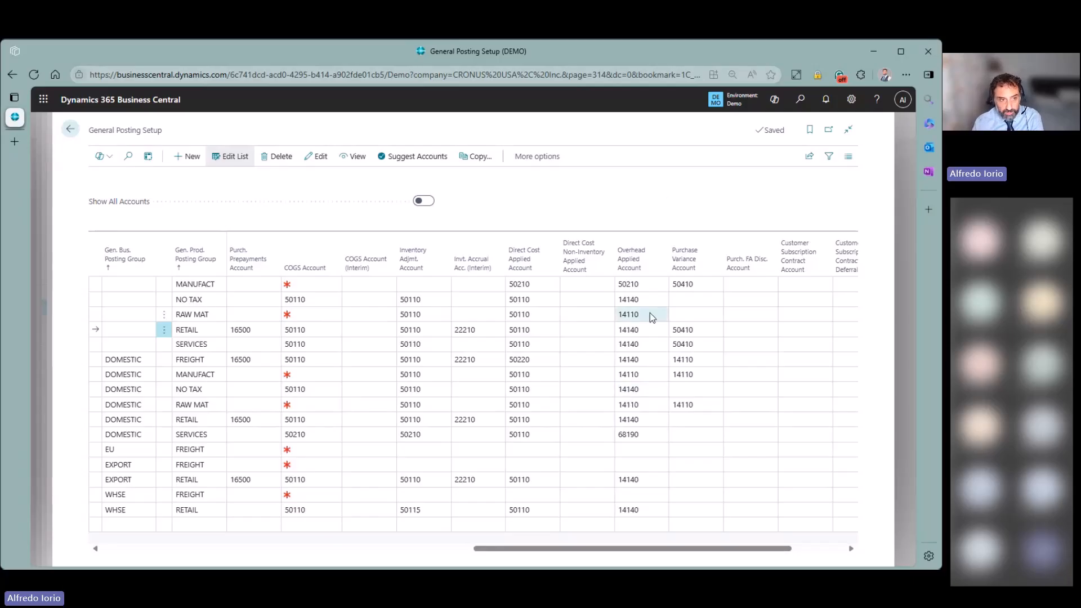
{"action": "left_click", "coordinate": [71, 134]}
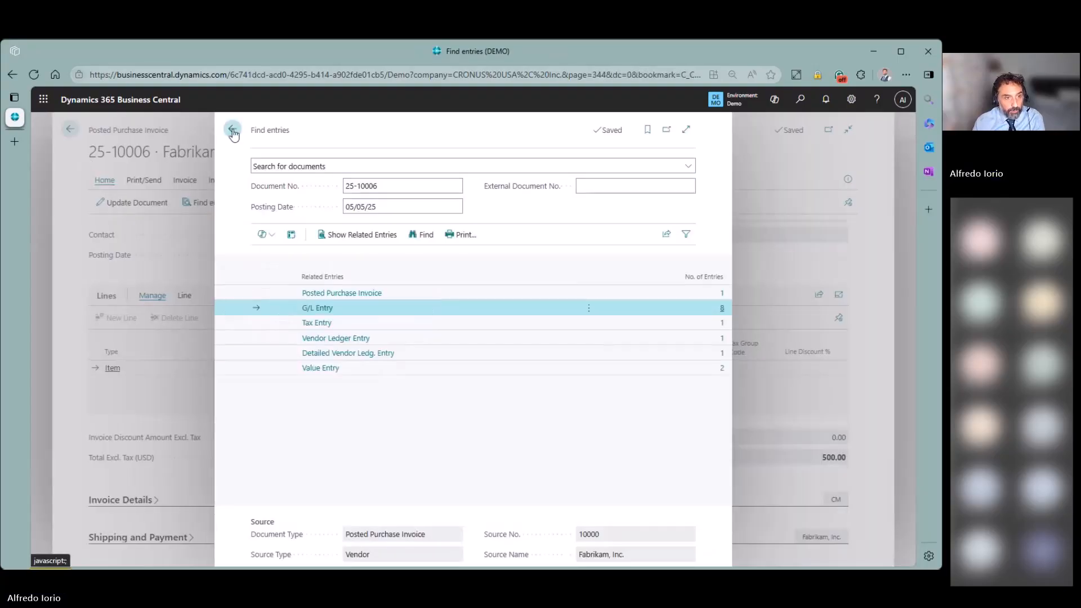
- Back out through Find entries, the posted invoice and Purchase Orders to the Items list
{"action": "left_click", "coordinate": [233, 133]}
{"action": "left_click", "coordinate": [68, 131]}
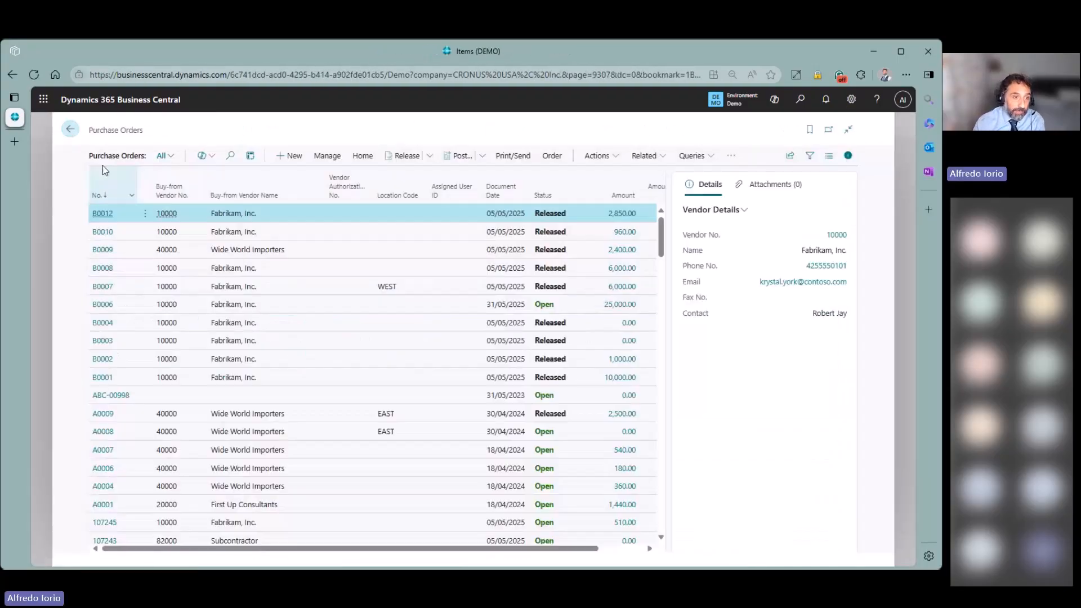
{"action": "left_click", "coordinate": [71, 133]}
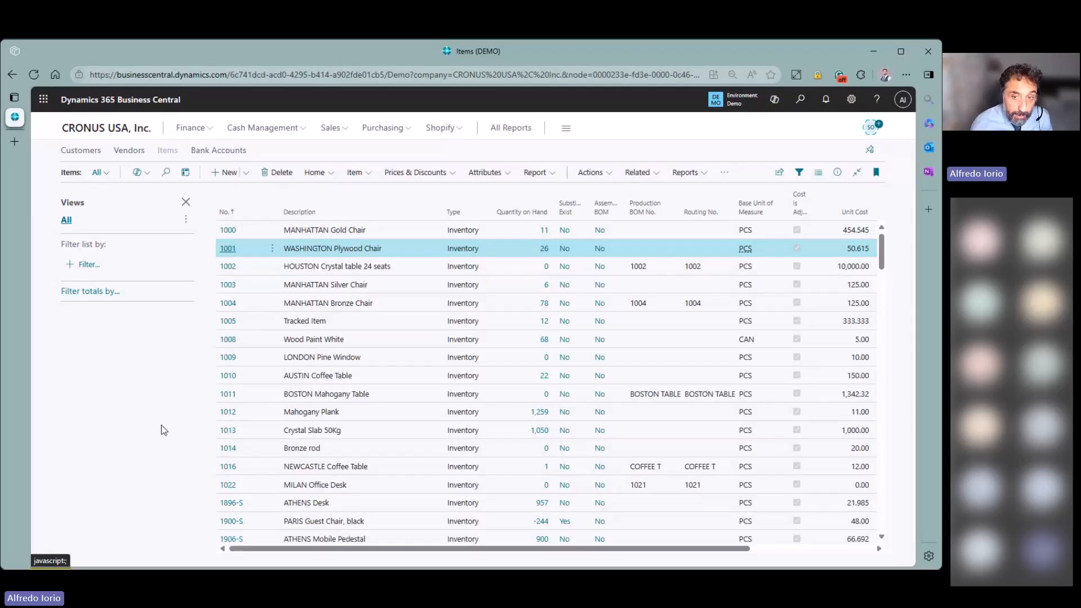
- Open the Item Charges list by searching 'item char'
{"action": "left_click", "coordinate": [801, 101]}
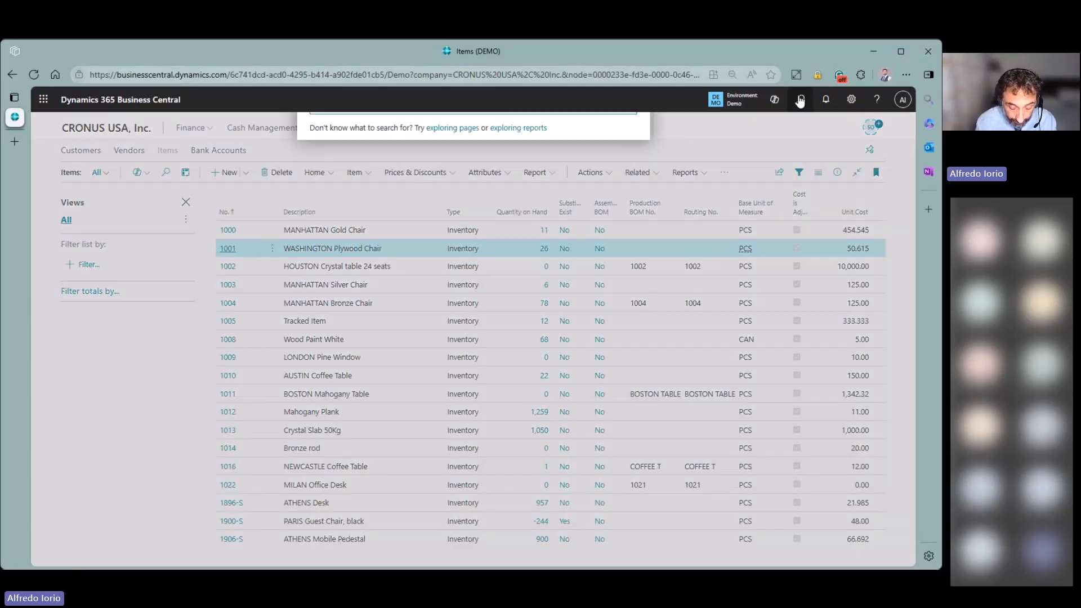
{"action": "type", "text": "item"}
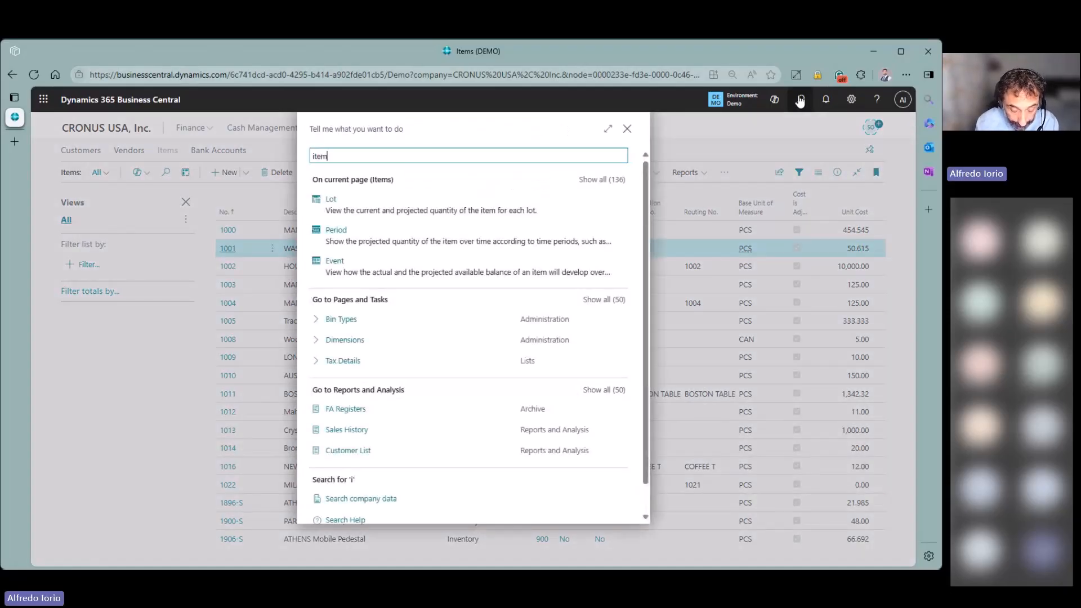
{"action": "type", "text": " char"}
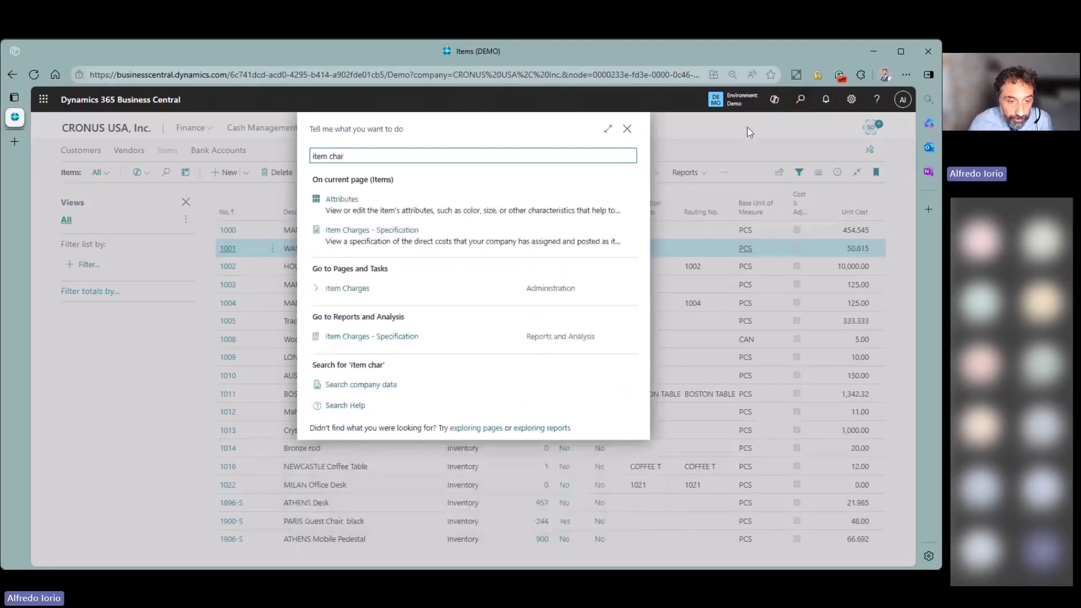
{"action": "left_click", "coordinate": [360, 301]}
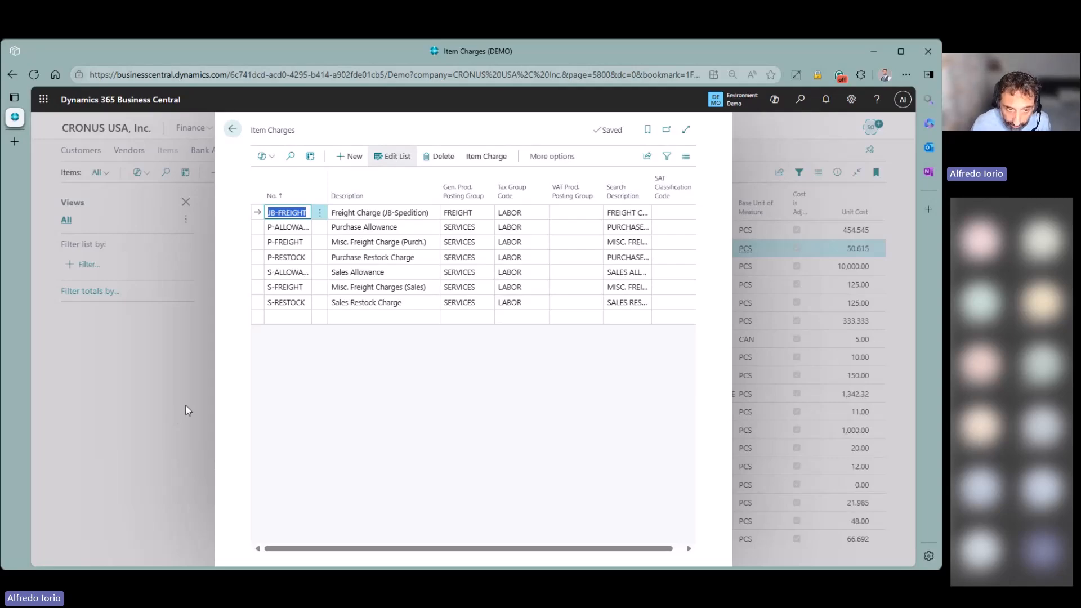
- Look up the product posting group choices for P-ALLOWANCE and then JB-FREIGHT's FREIGHT group
{"action": "left_click", "coordinate": [260, 228]}
{"action": "left_click", "coordinate": [259, 215]}
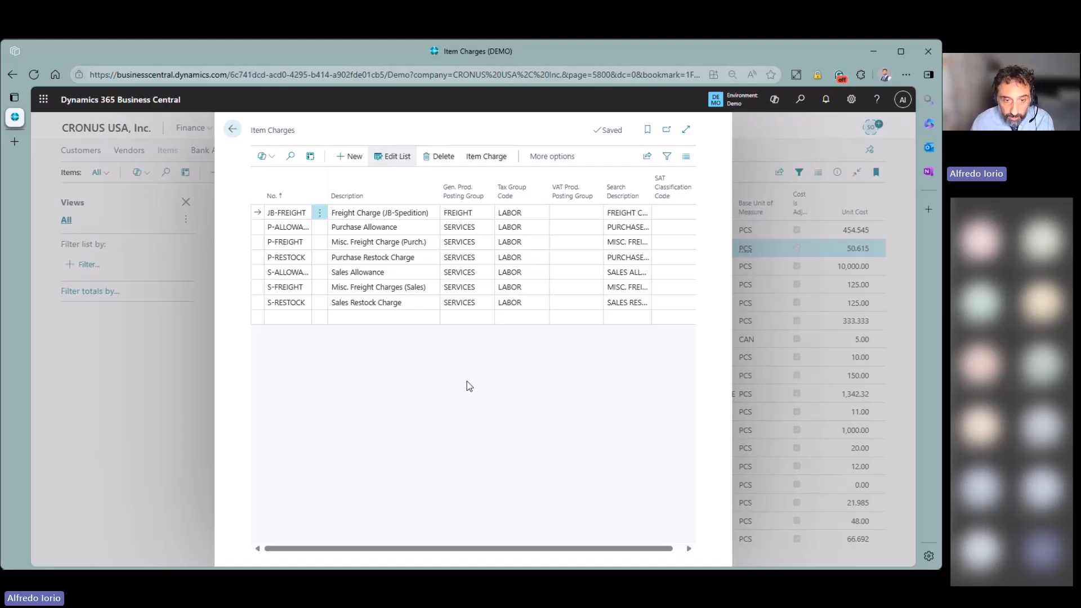
{"action": "left_click", "coordinate": [479, 232]}
{"action": "left_click", "coordinate": [483, 231]}
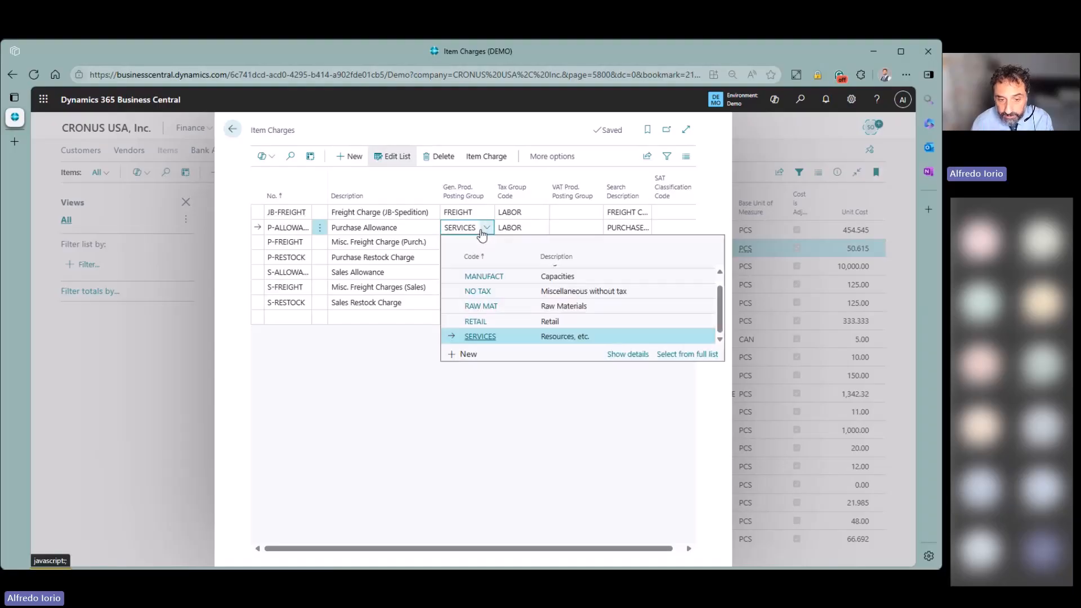
{"action": "left_click", "coordinate": [411, 437]}
{"action": "left_click", "coordinate": [487, 218]}
{"action": "left_click", "coordinate": [487, 217]}
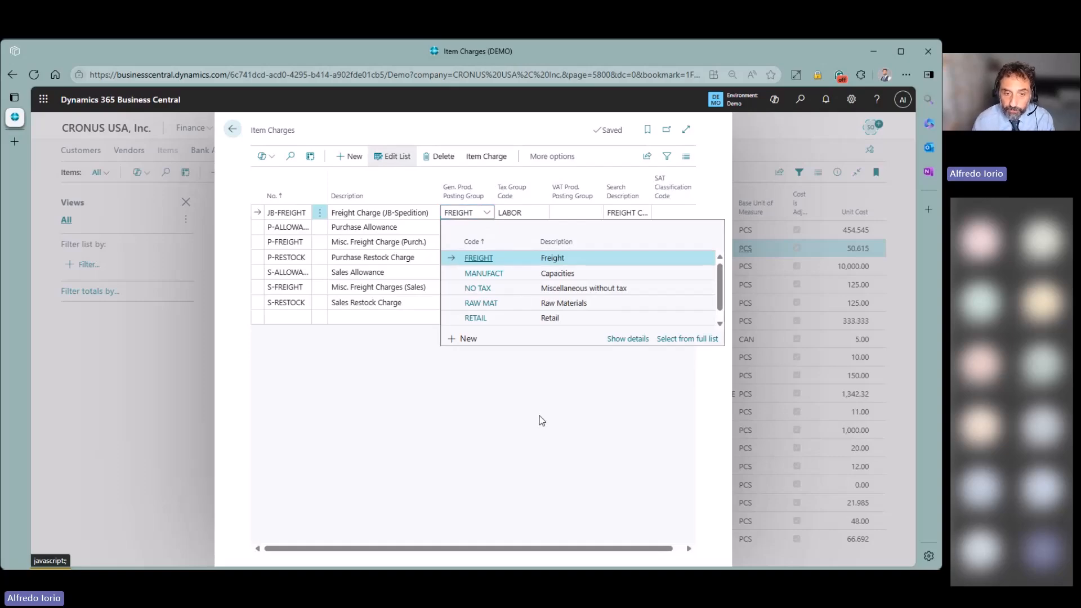
- Open the general posting setup for the FREIGHT product posting group
{"action": "left_click", "coordinate": [628, 339]}
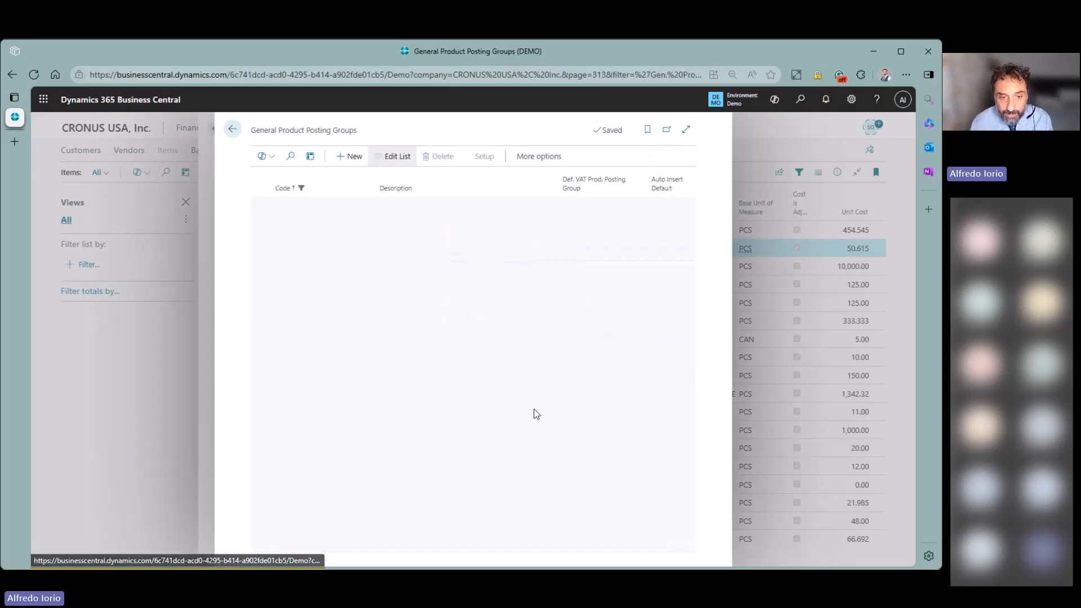
{"action": "left_click", "coordinate": [483, 156]}
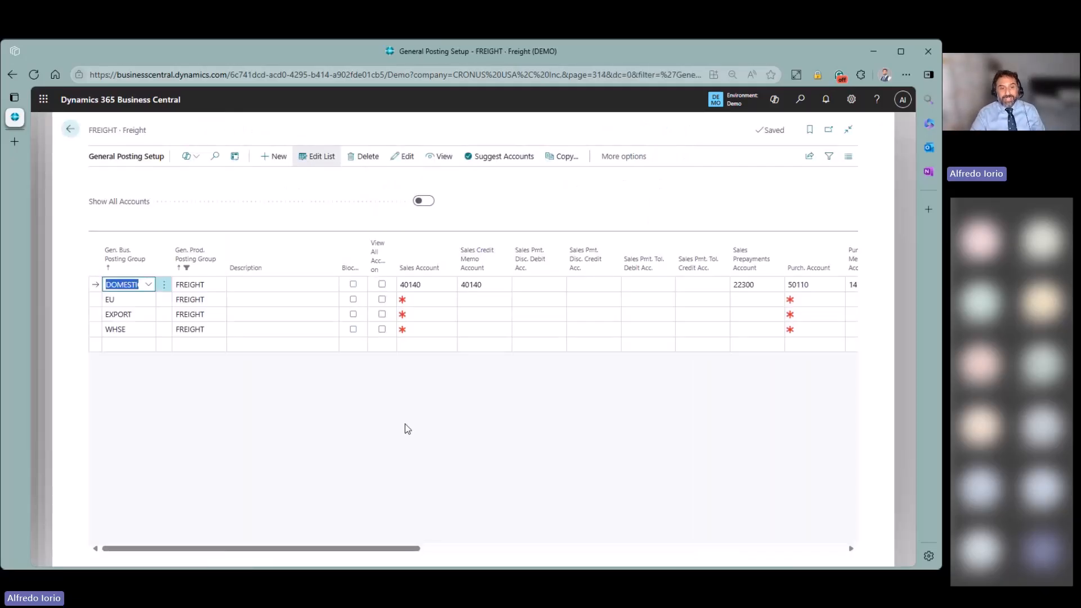
{"action": "left_click_drag", "start_coordinate": [409, 555], "coordinate": [554, 554]}
- Review DOMESTIC's purchase account 50110, accrual account 22210 and direct cost applied account 50220
{"action": "left_click", "coordinate": [490, 283]}
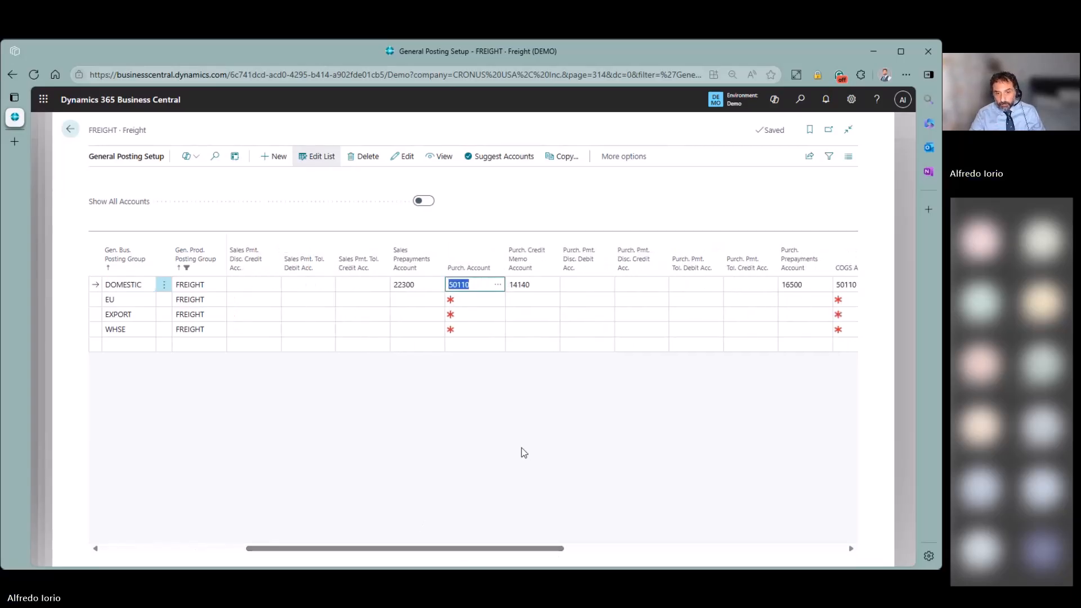
{"action": "left_click_drag", "start_coordinate": [523, 549], "coordinate": [648, 536]}
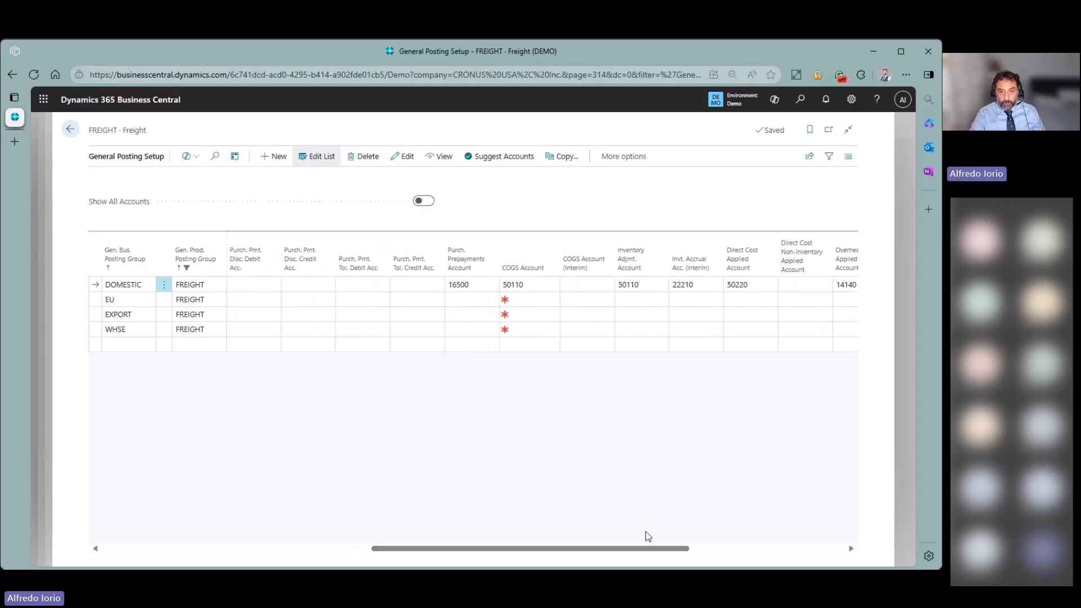
{"action": "left_click", "coordinate": [711, 286]}
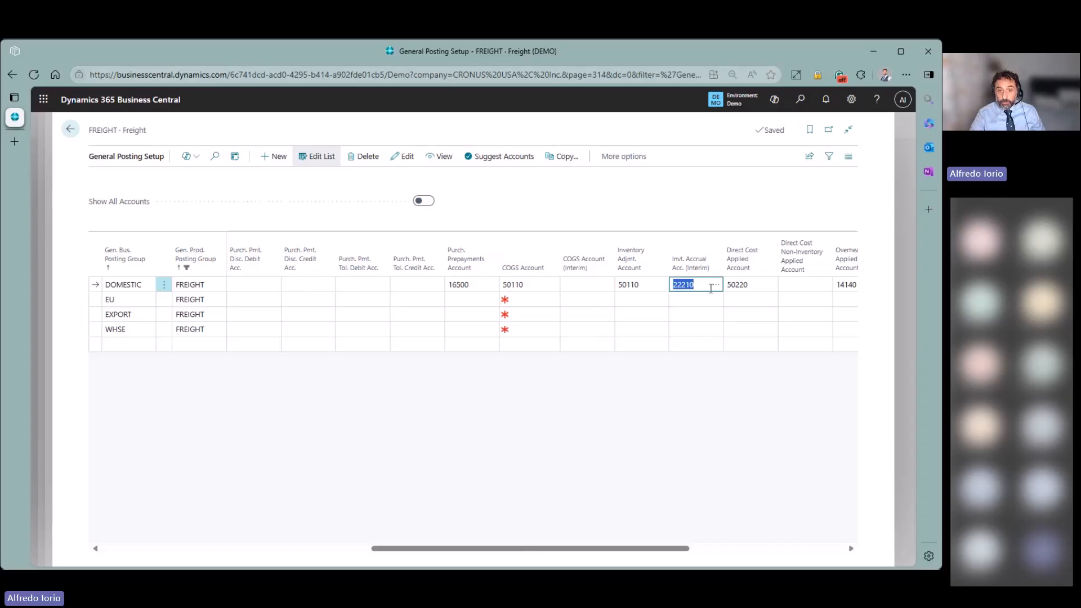
{"action": "left_click", "coordinate": [749, 285]}
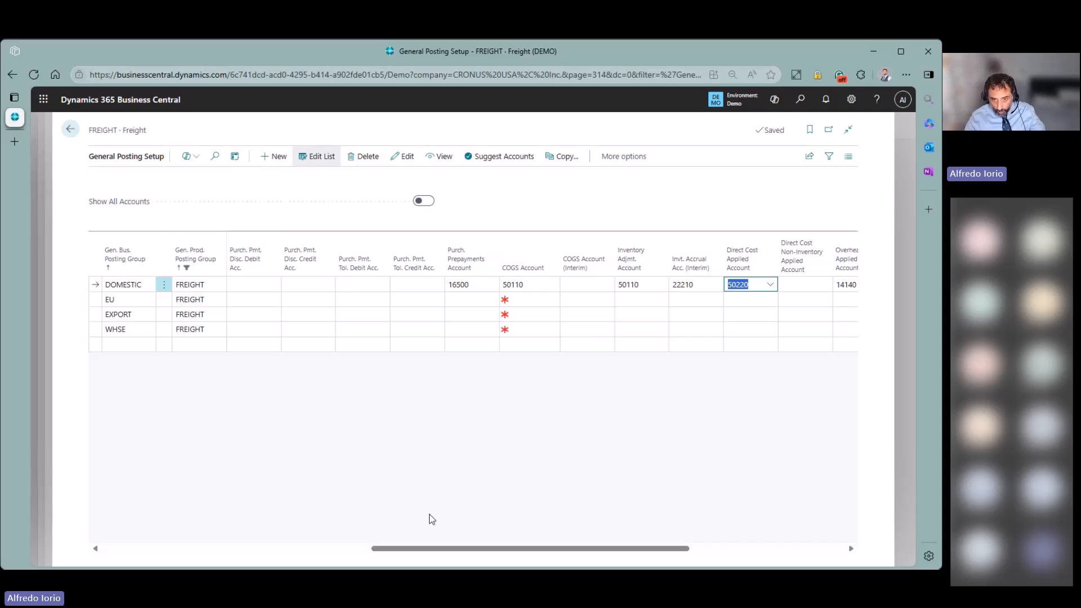
{"action": "left_click_drag", "start_coordinate": [451, 550], "coordinate": [333, 559]}
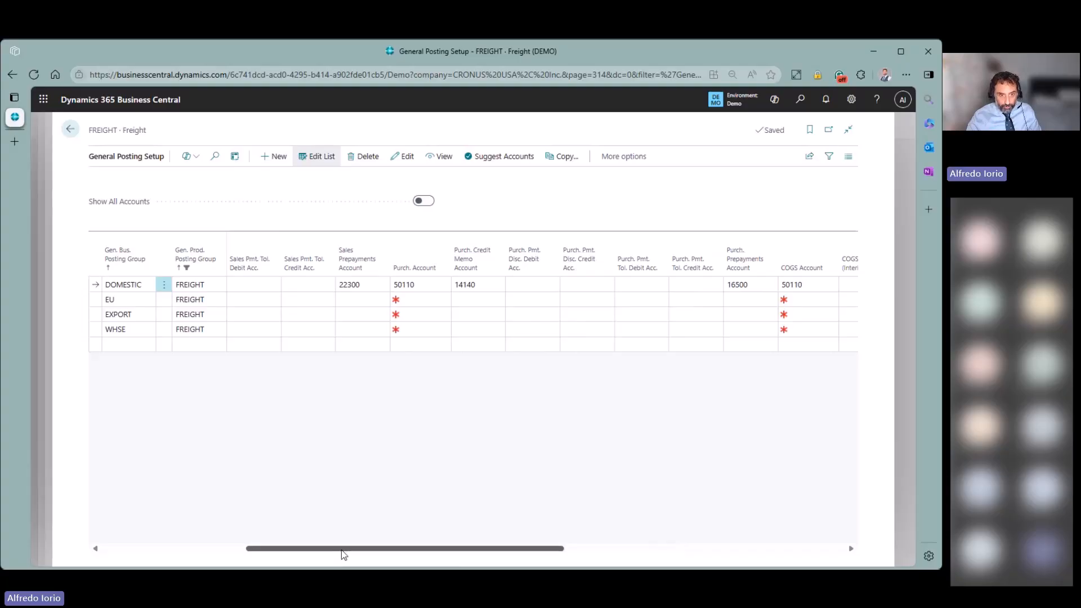
{"action": "left_click_drag", "start_coordinate": [341, 551], "coordinate": [340, 549]}
{"action": "left_click", "coordinate": [414, 285]}
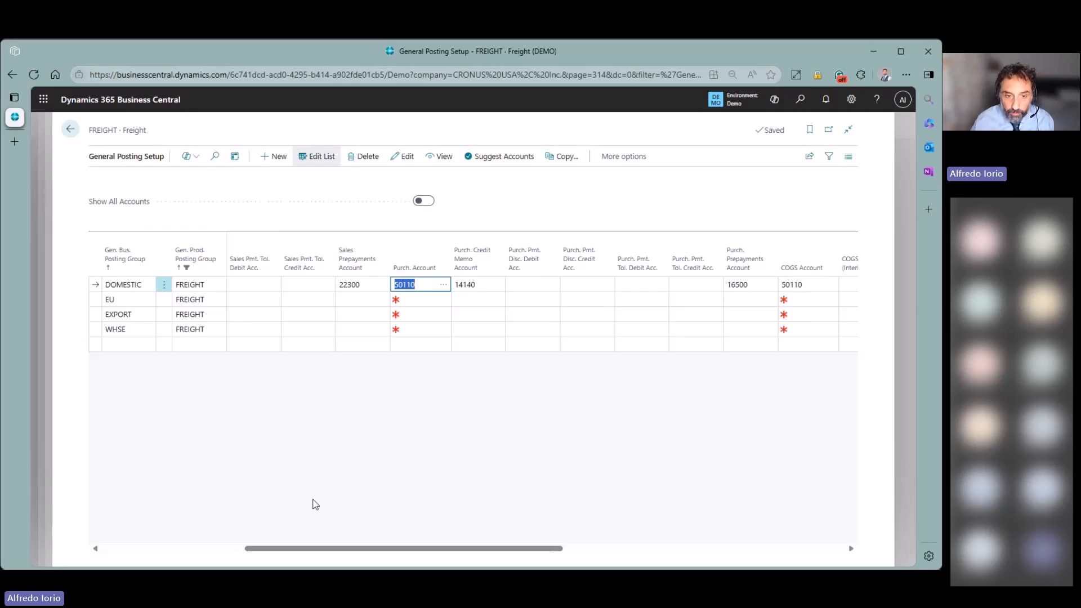
- Back out of the posting setup pages to the Items list and search 'pur ord'
{"action": "left_click", "coordinate": [70, 130]}
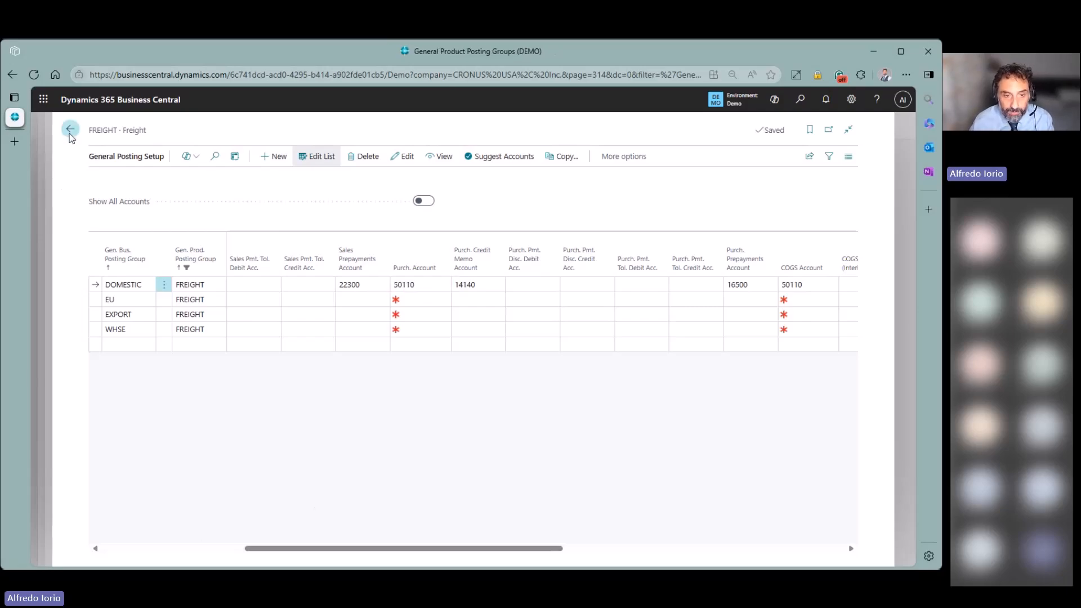
{"action": "left_click", "coordinate": [234, 133]}
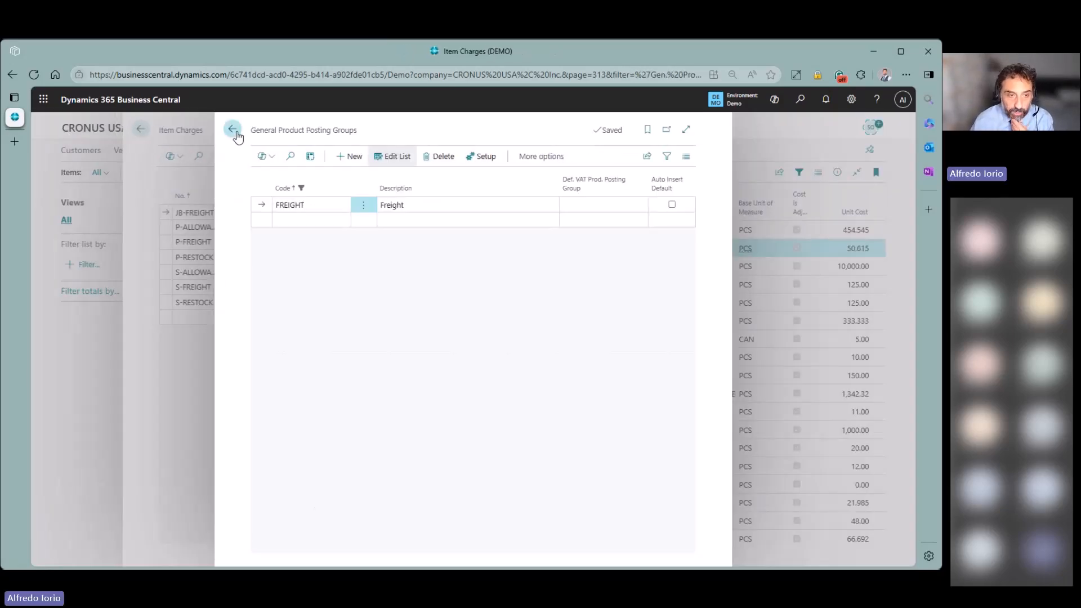
{"action": "left_click", "coordinate": [231, 132]}
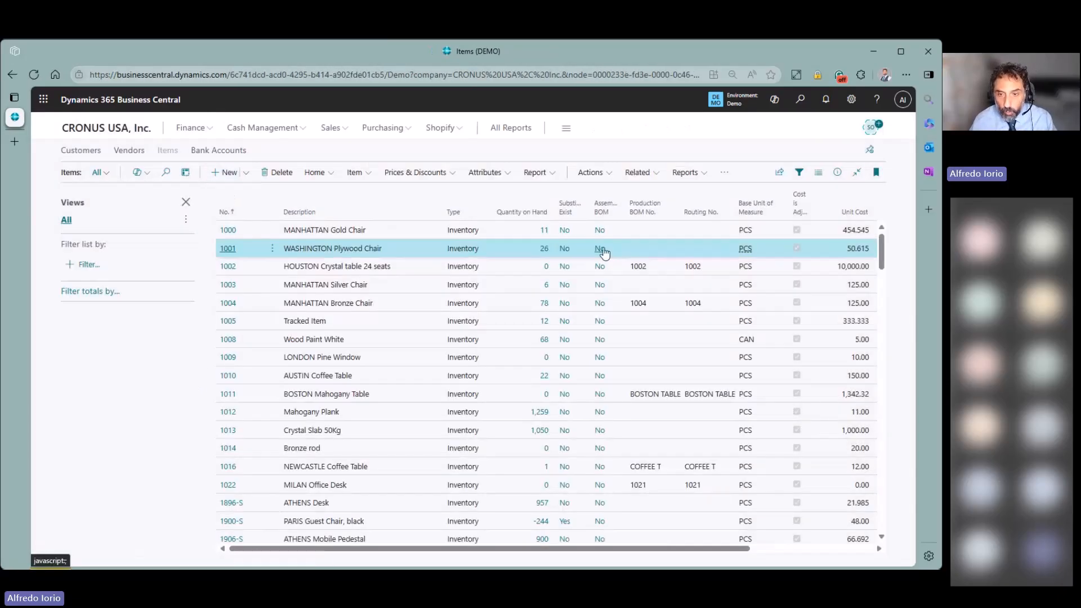
{"action": "left_click", "coordinate": [800, 99]}
{"action": "type", "text": "pur or"}
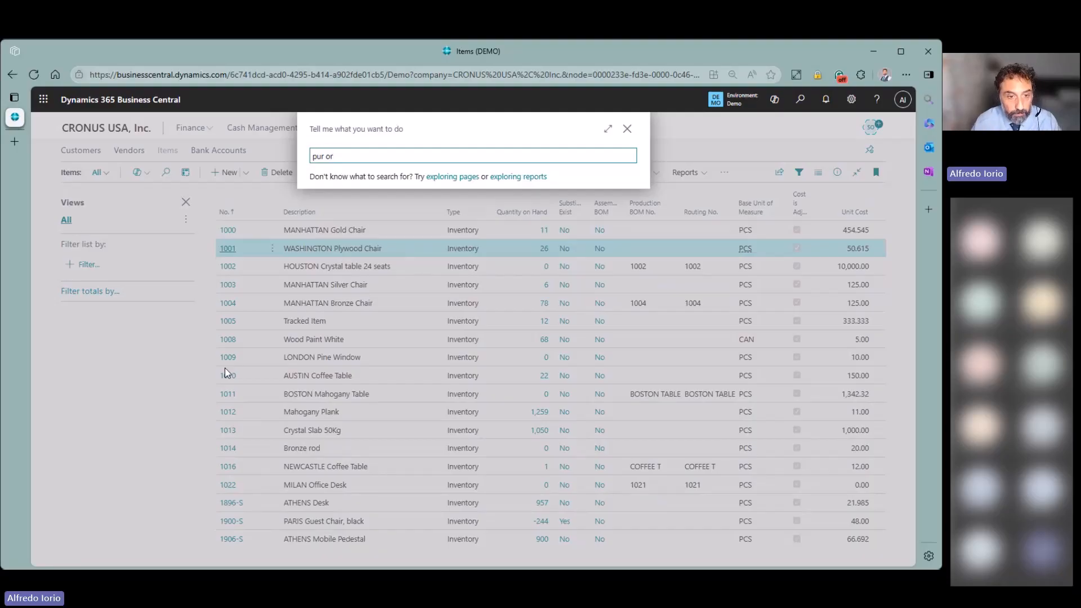
{"action": "type", "text": "d"}
- Open Fabrikam's purchase order 107245 from Purchase Orders and select its JB-FREIGHT charge line
{"action": "left_click", "coordinate": [366, 316]}
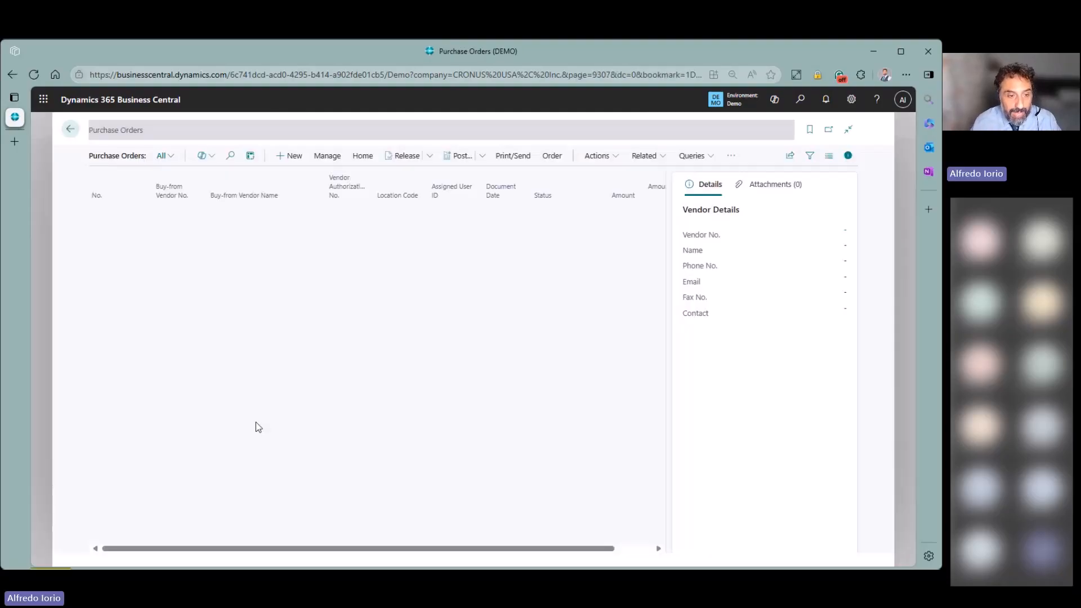
{"action": "scroll", "coordinate": [162, 444], "scroll_direction": "down", "scroll_amount": 4}
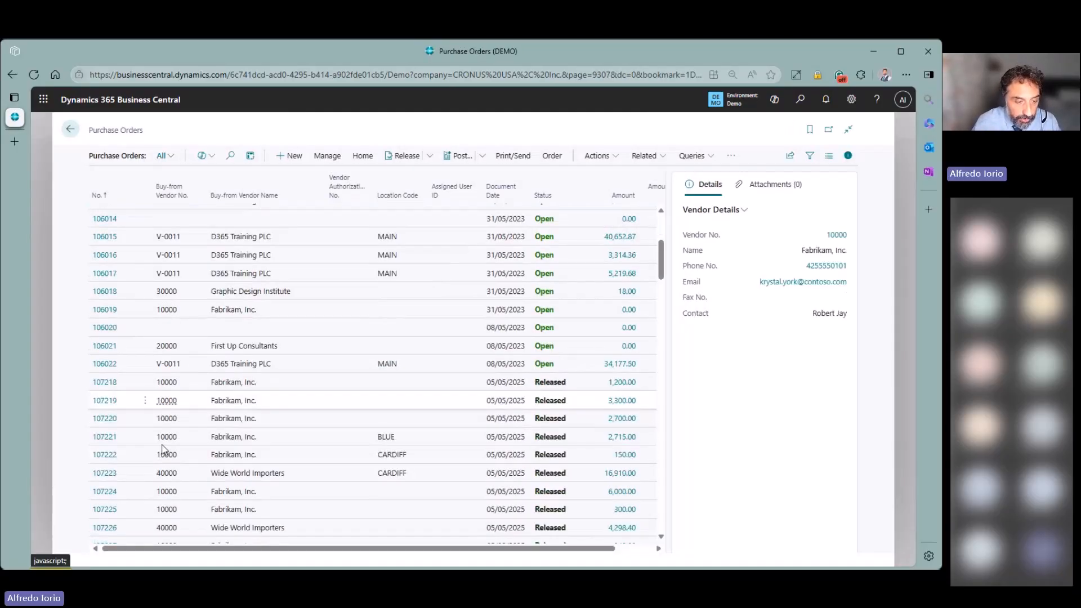
{"action": "scroll", "coordinate": [163, 449], "scroll_direction": "down", "scroll_amount": 9}
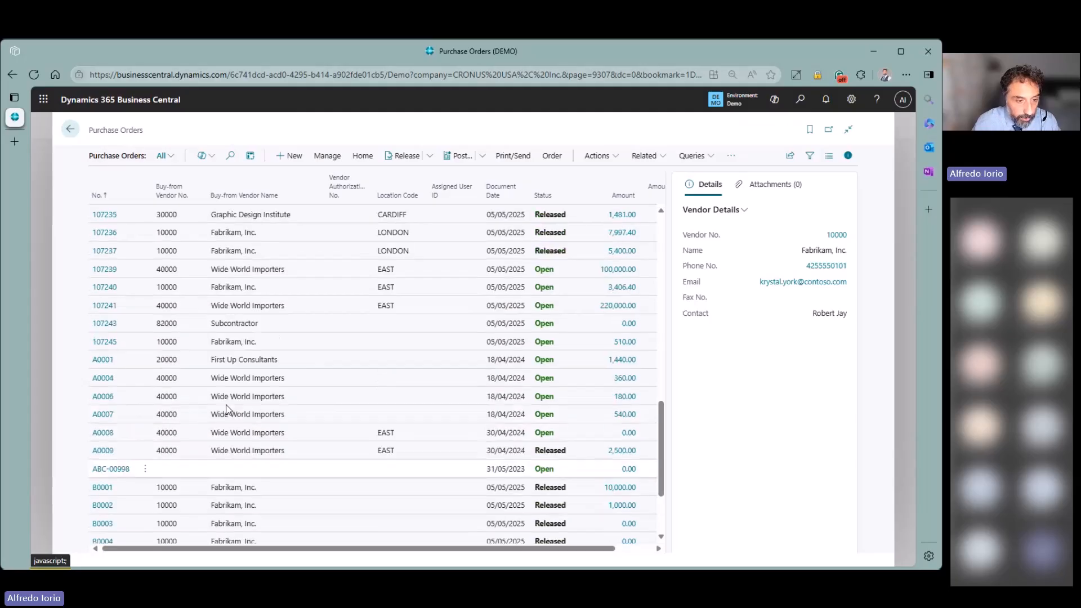
{"action": "left_click", "coordinate": [169, 345]}
{"action": "left_click", "coordinate": [106, 343]}
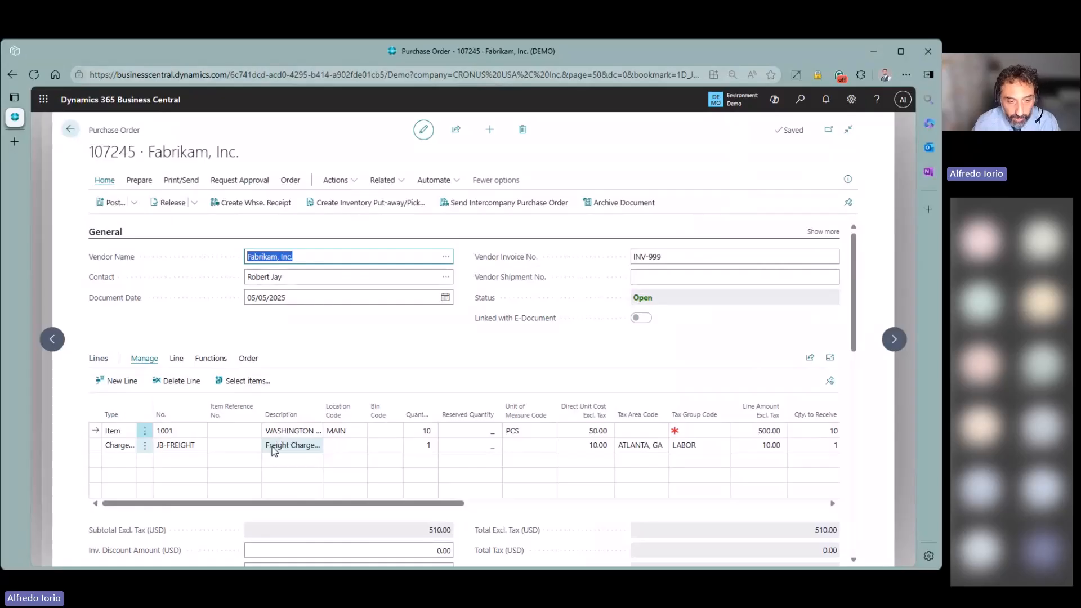
{"action": "left_click", "coordinate": [370, 342]}
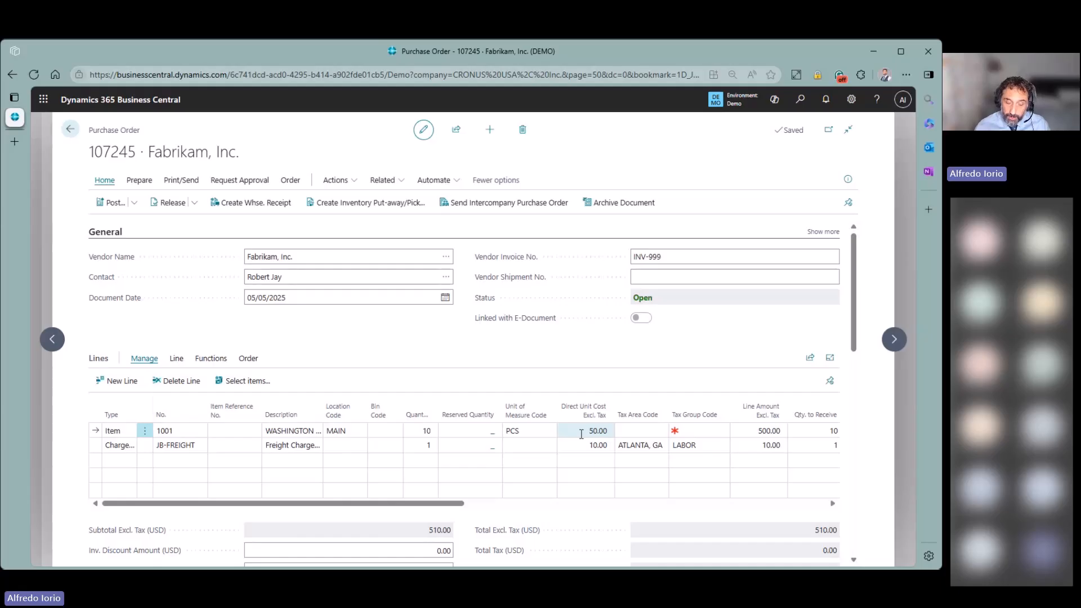
{"action": "left_click", "coordinate": [107, 446]}
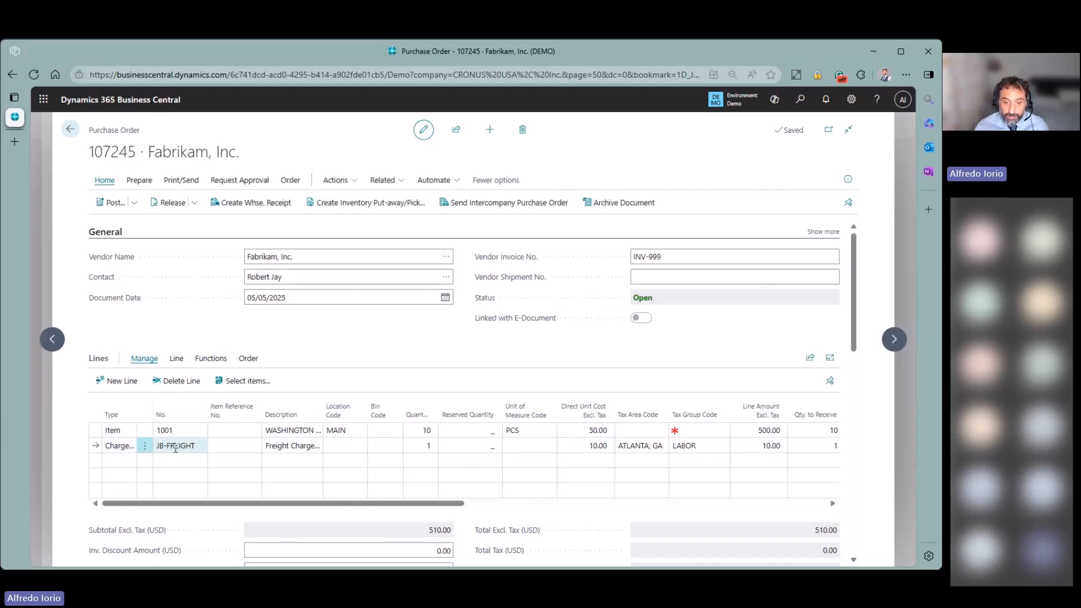
- Assign the 10.00 JB-FREIGHT charge fully to the WASHINGTON chair line
{"action": "left_click", "coordinate": [211, 360]}
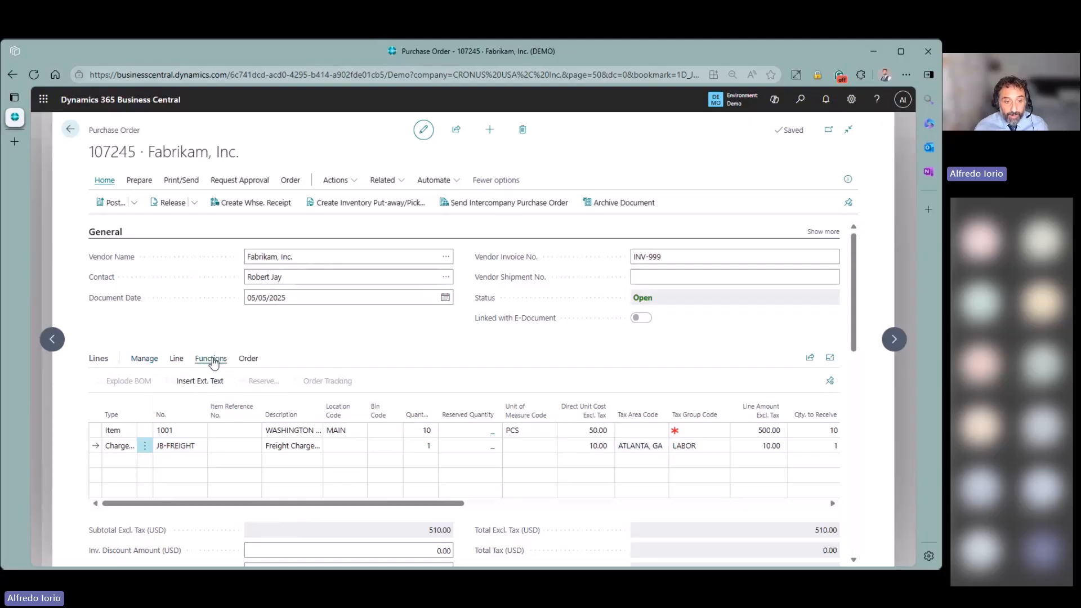
{"action": "left_click", "coordinate": [175, 360]}
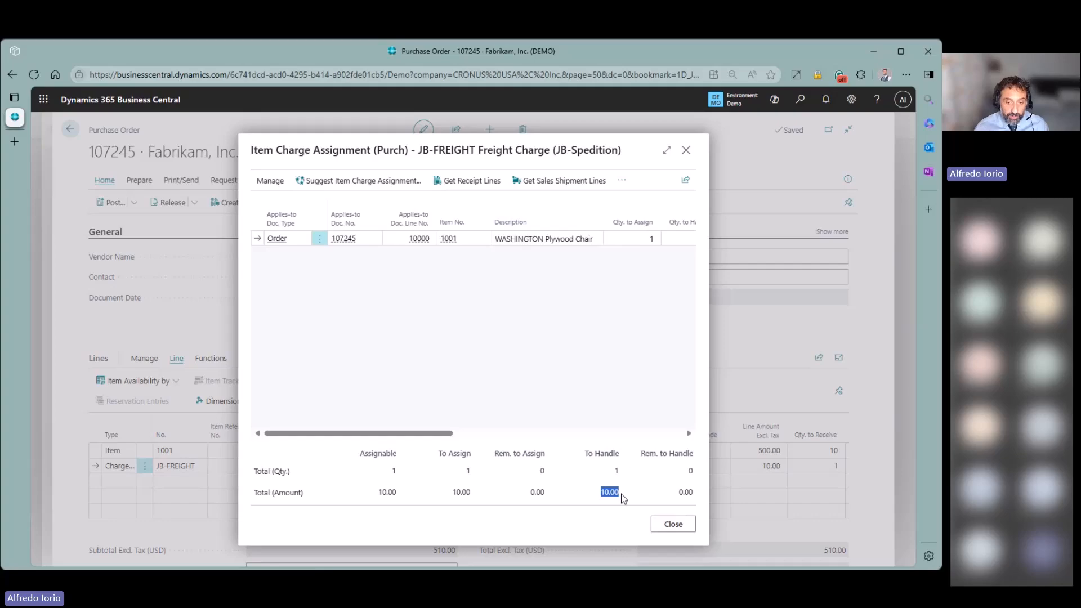
{"action": "double_click", "coordinate": [393, 472]}
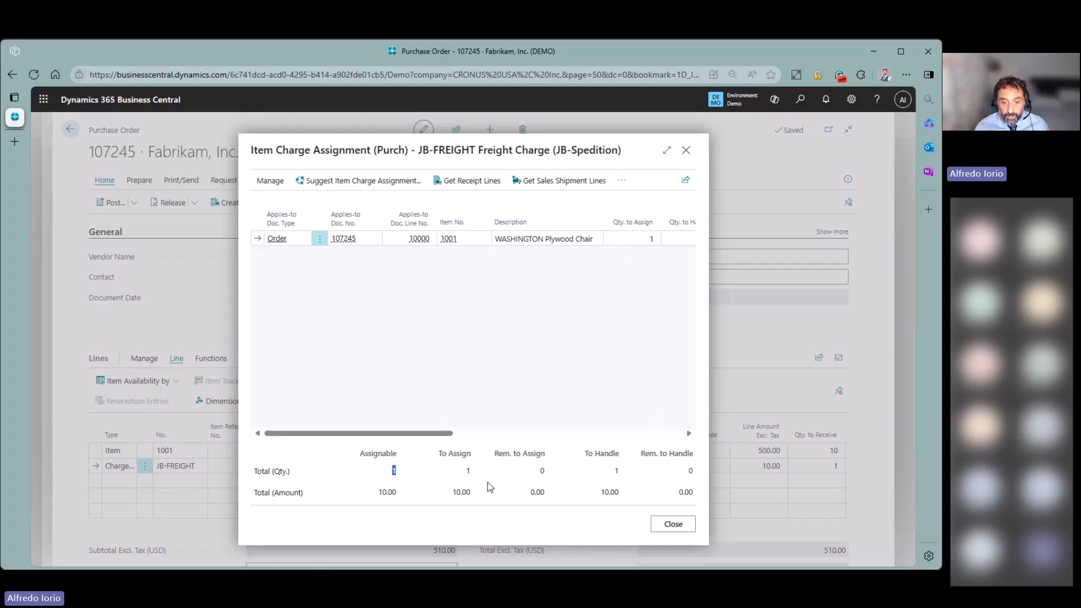
{"action": "left_click", "coordinate": [672, 525]}
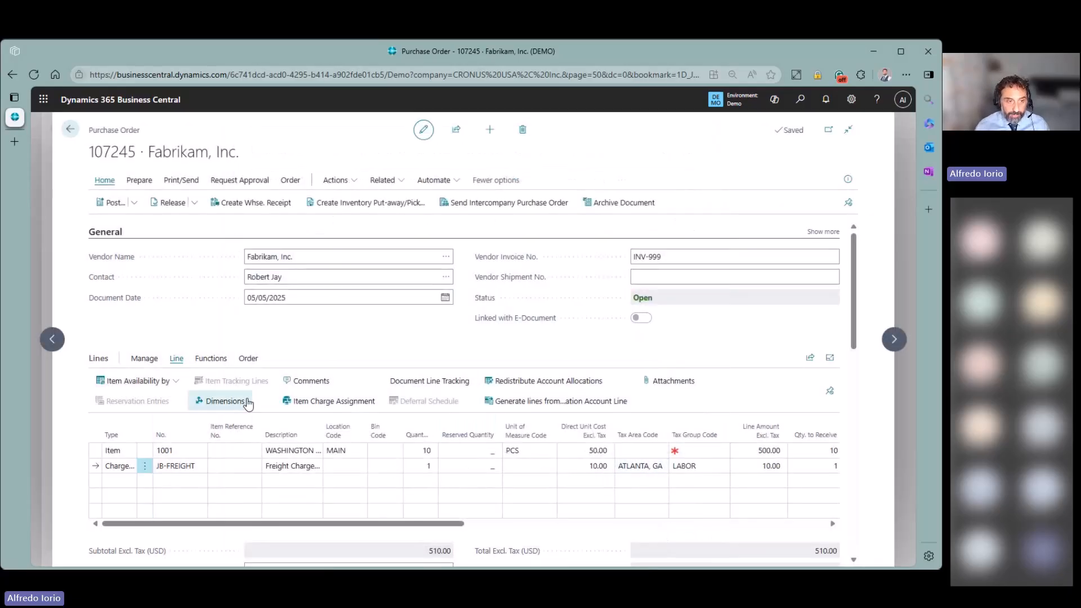
- Post purchase order 107245 with the Receive option only
{"action": "left_click", "coordinate": [133, 206]}
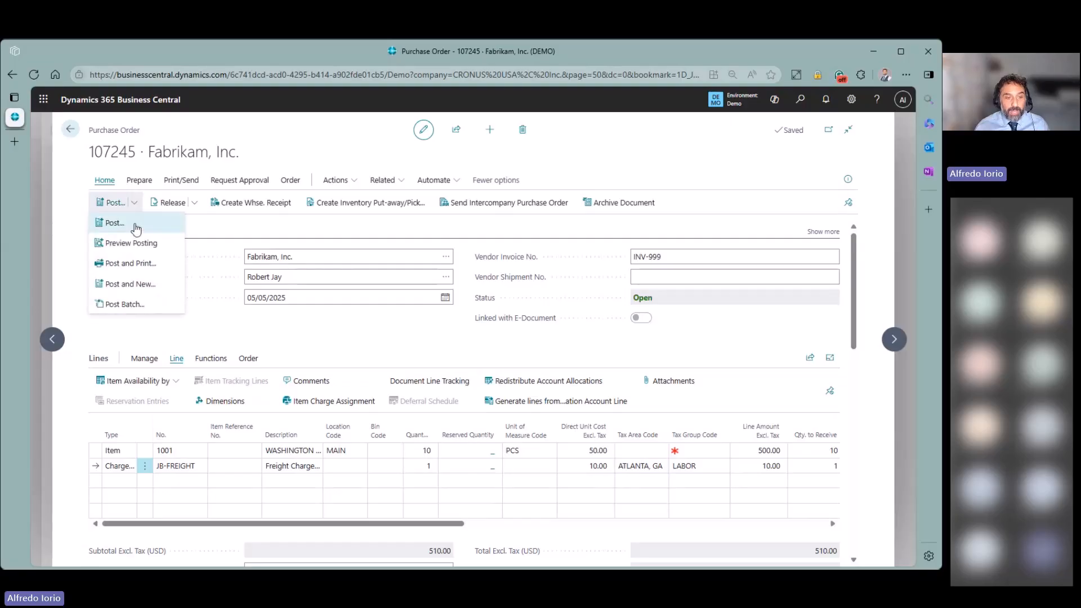
{"action": "left_click", "coordinate": [136, 226]}
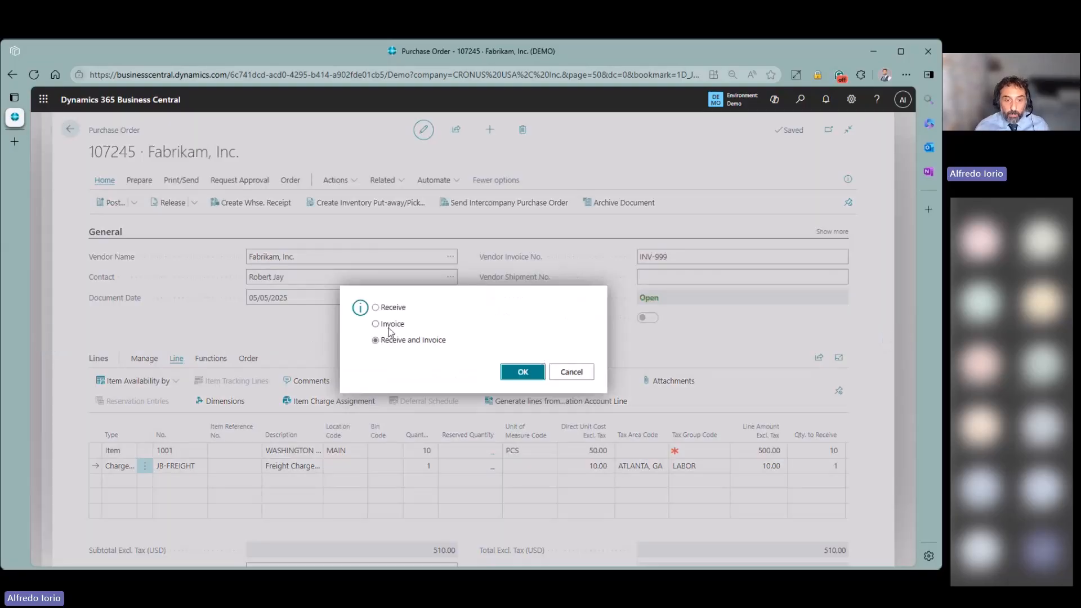
{"action": "left_click", "coordinate": [376, 308]}
{"action": "left_click", "coordinate": [518, 379]}
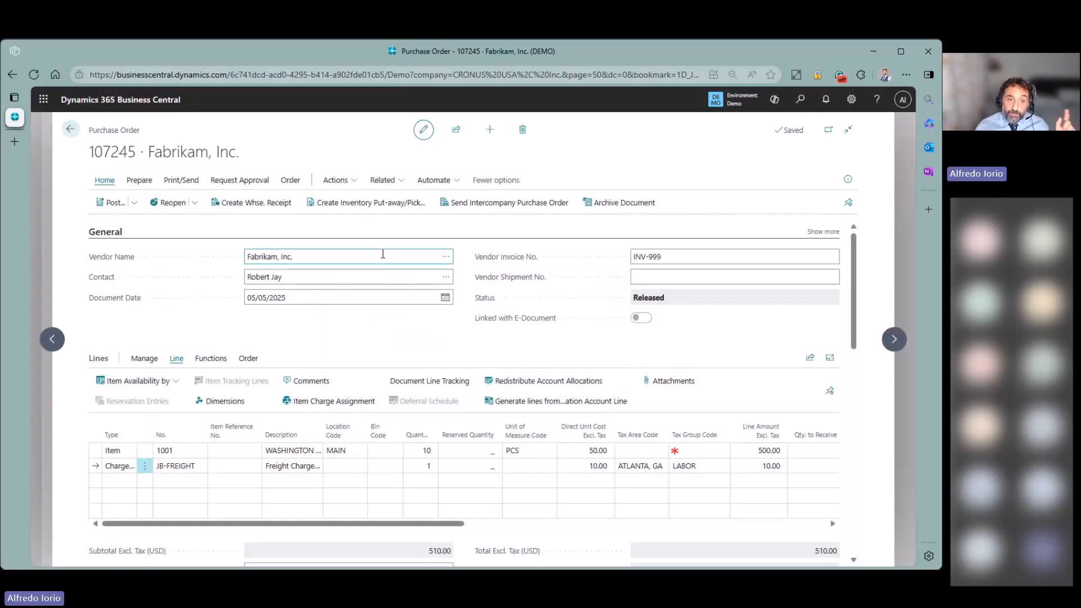
{"action": "left_click", "coordinate": [298, 181]}
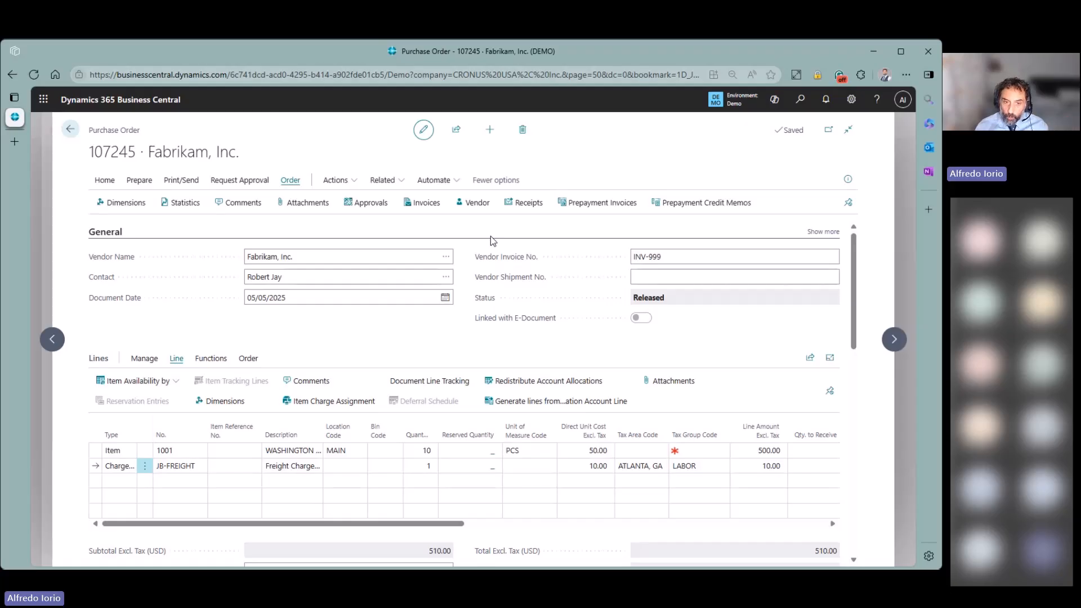
{"action": "left_click", "coordinate": [517, 208]}
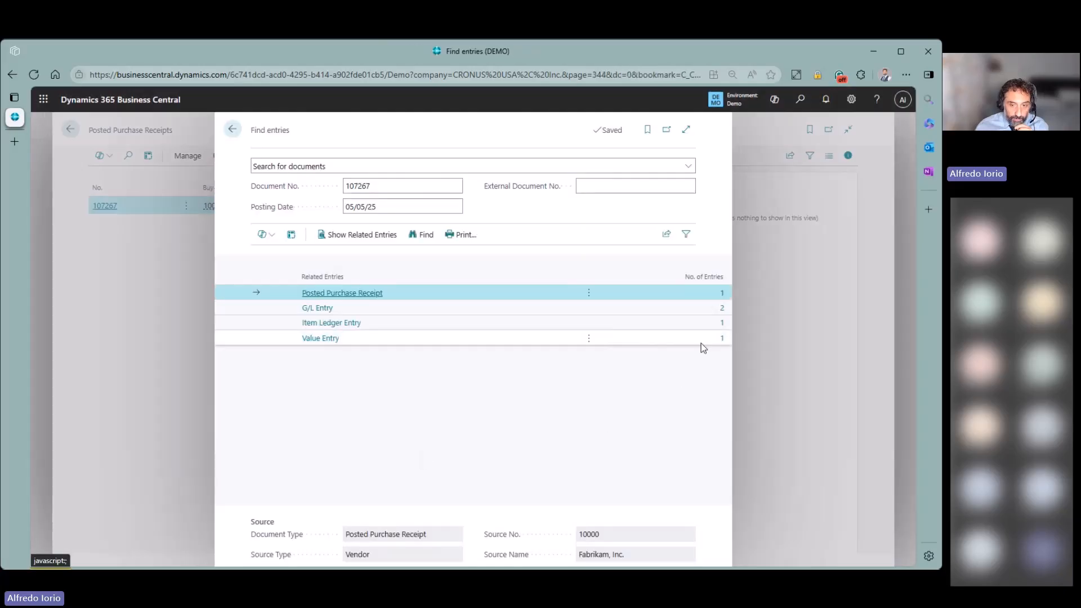
{"action": "left_click", "coordinate": [721, 338]}
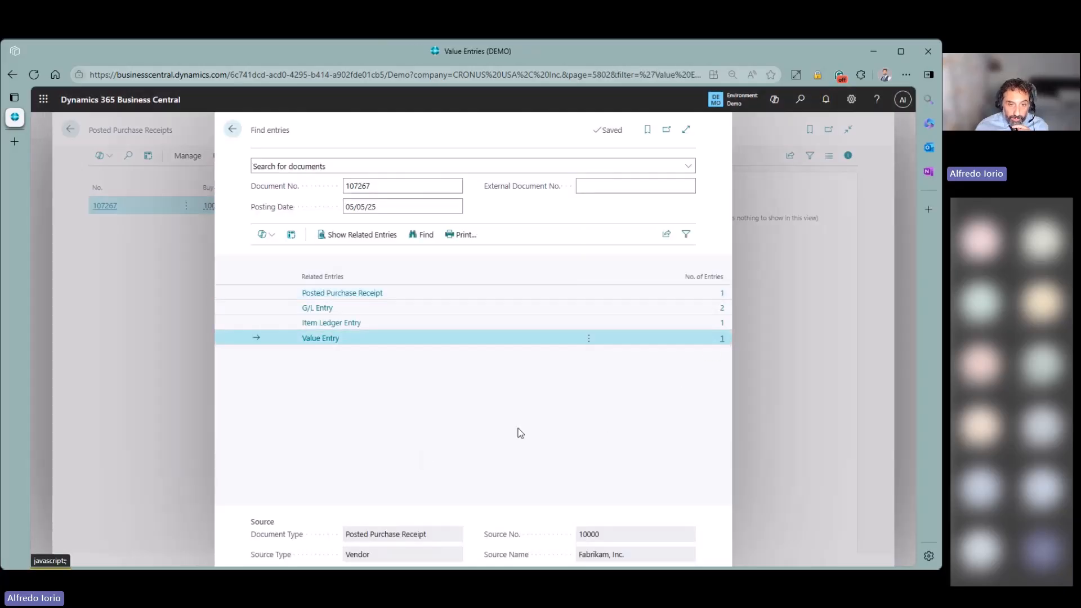
{"action": "left_click_drag", "start_coordinate": [360, 547], "coordinate": [388, 549]}
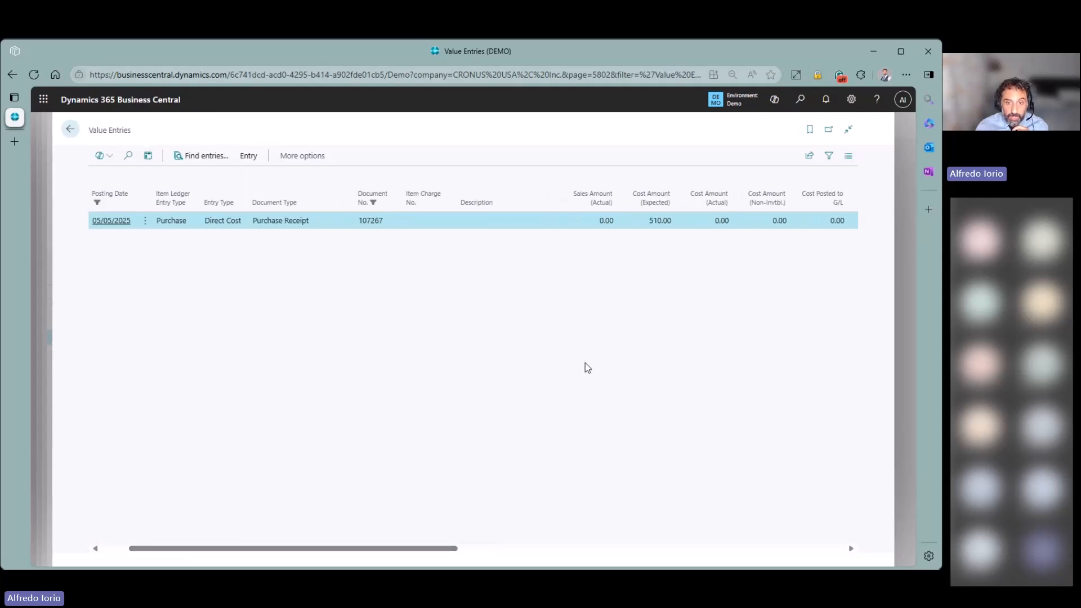
{"action": "left_click", "coordinate": [659, 223]}
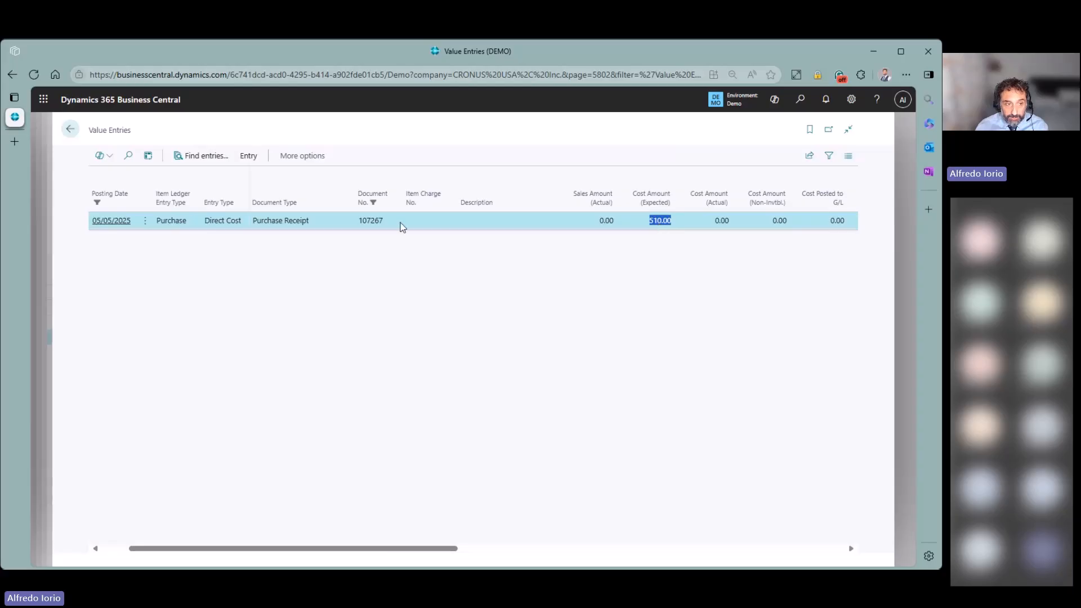
{"action": "left_click", "coordinate": [77, 134]}
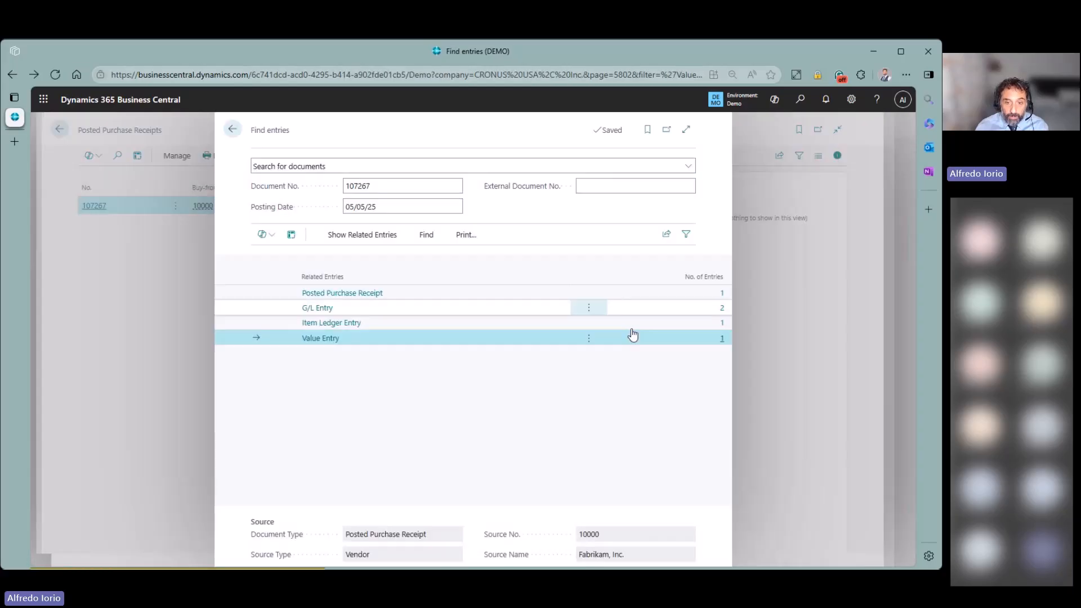
{"action": "left_click", "coordinate": [702, 328]}
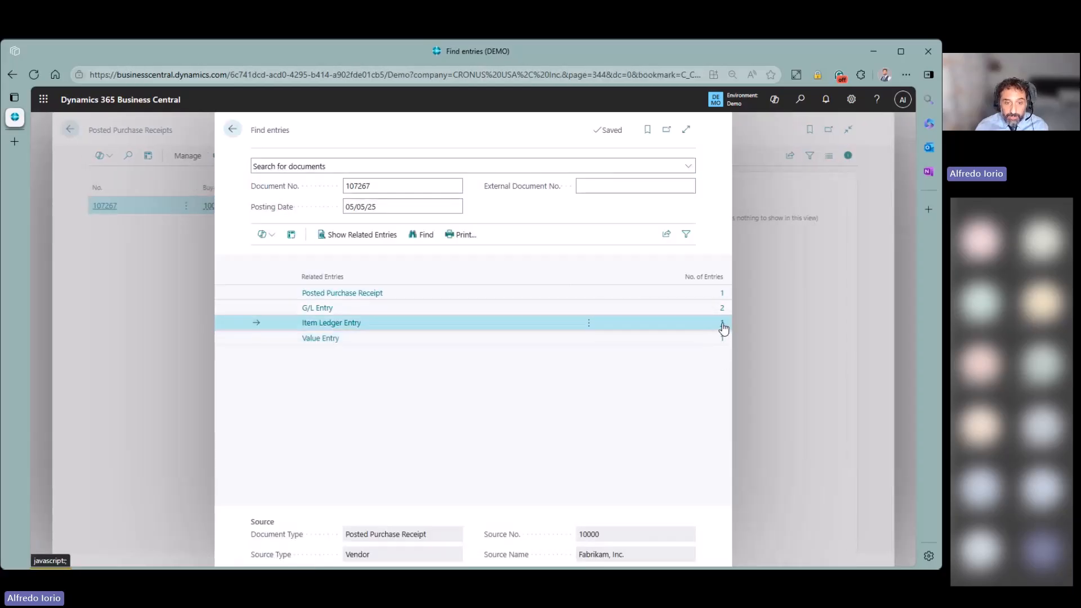
{"action": "left_click", "coordinate": [722, 324]}
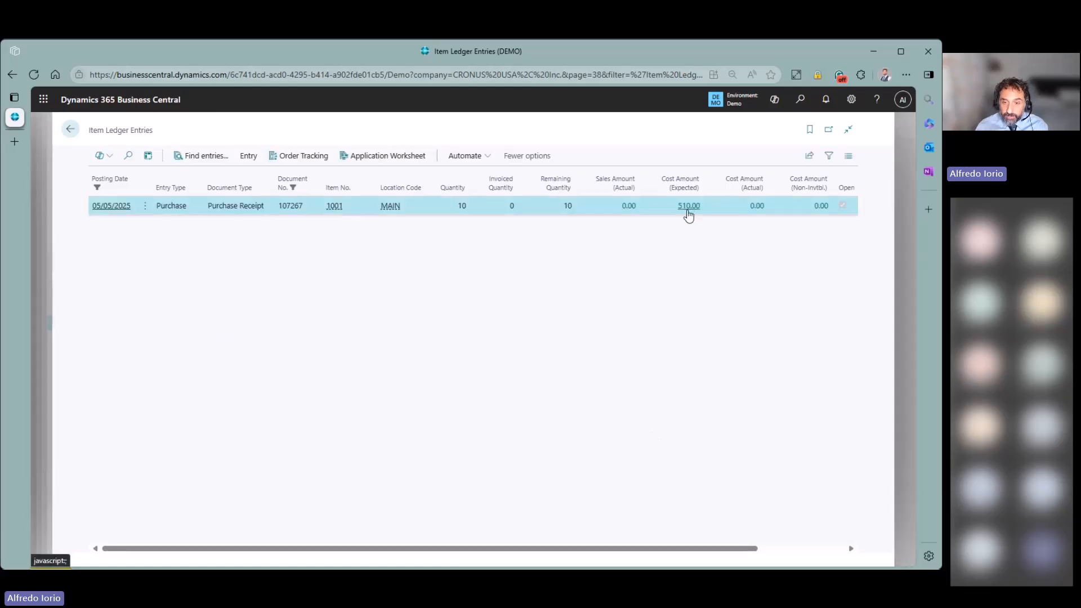
{"action": "left_click", "coordinate": [70, 130]}
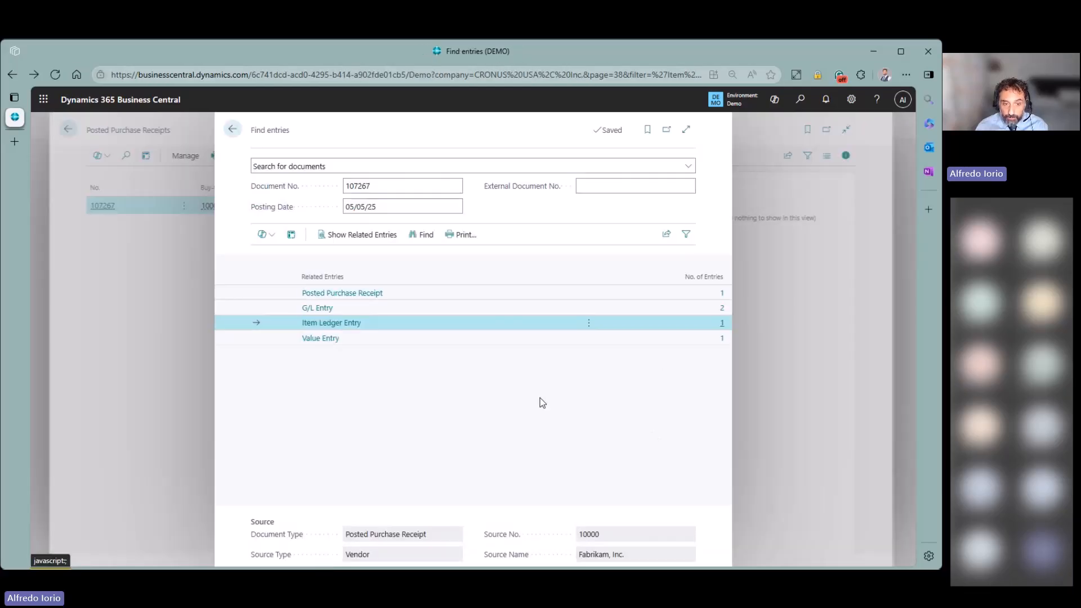
{"action": "left_click", "coordinate": [232, 129]}
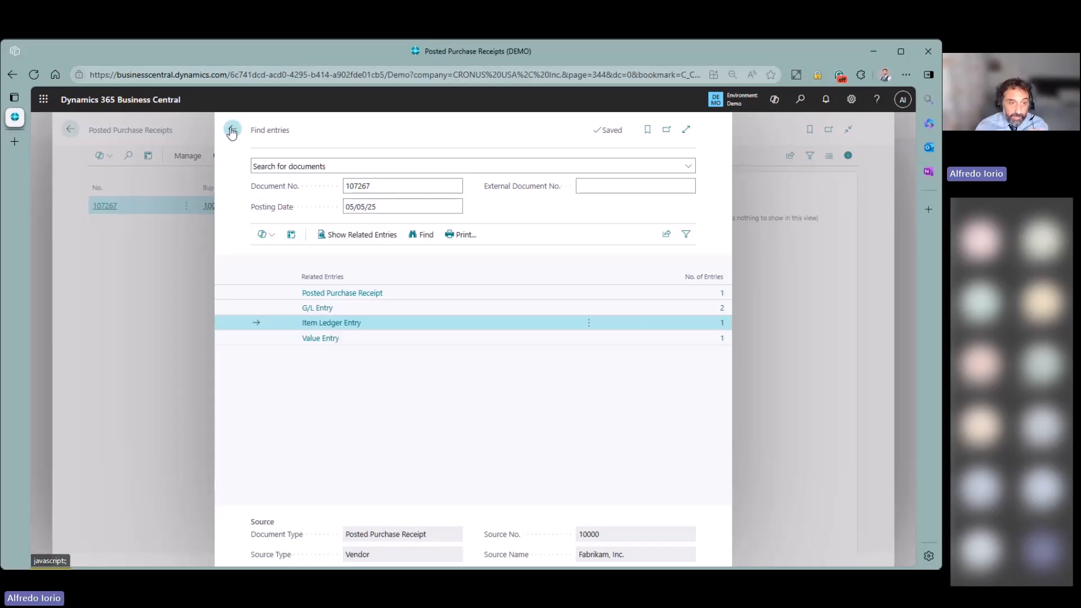
{"action": "left_click", "coordinate": [71, 130]}
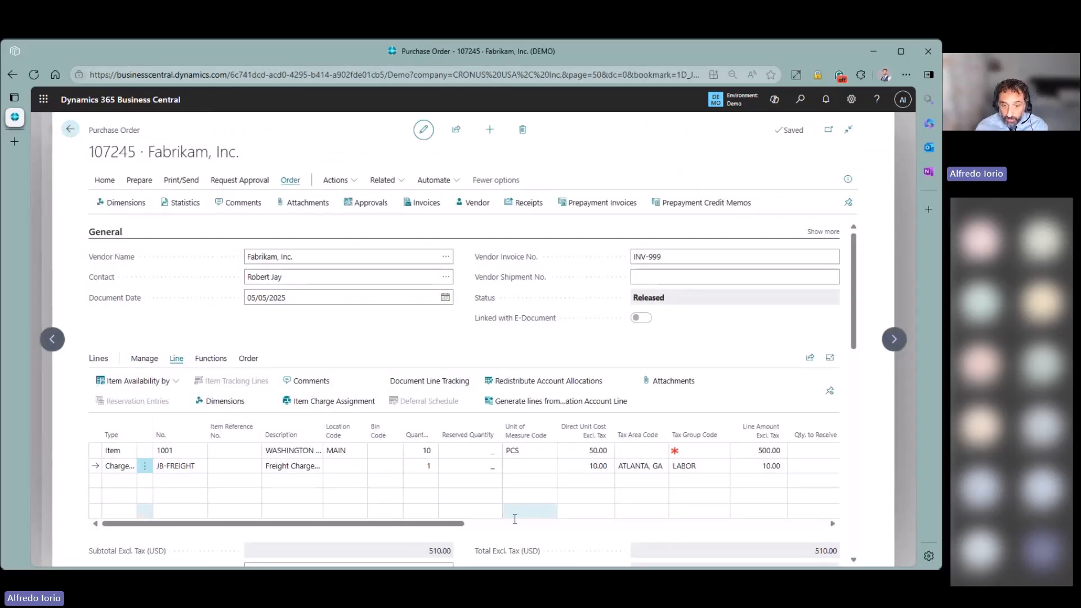
- Scroll the order lines right to the Qty. to Receive and Quantity Received columns
{"action": "left_click_drag", "start_coordinate": [447, 525], "coordinate": [482, 530]}
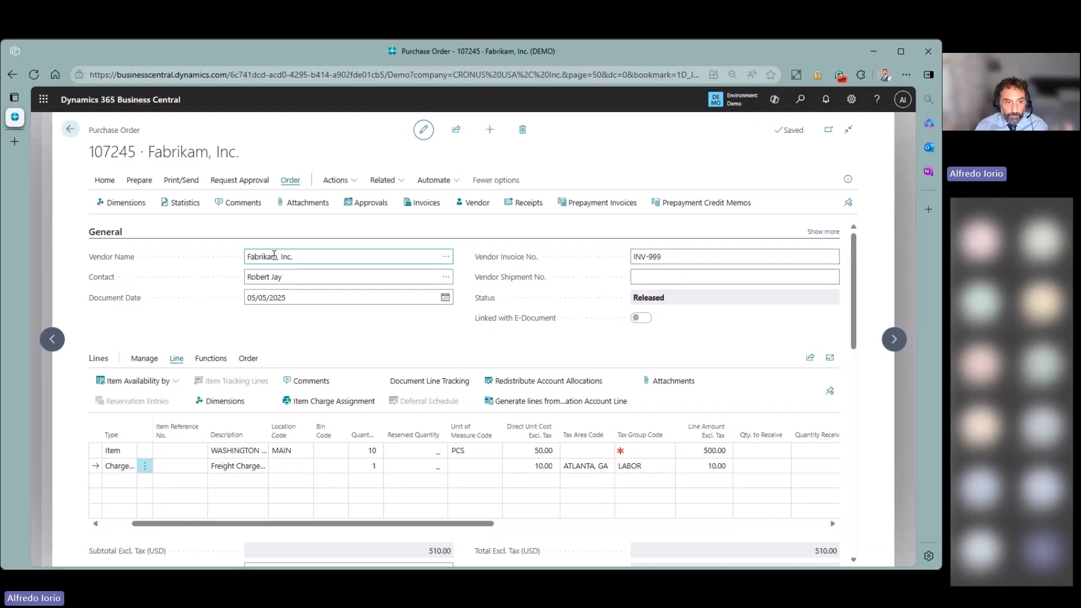
- Post order 107245 with Receive and Invoice, open posted invoice 25-10007, and list its related entries
{"action": "left_click", "coordinate": [105, 181]}
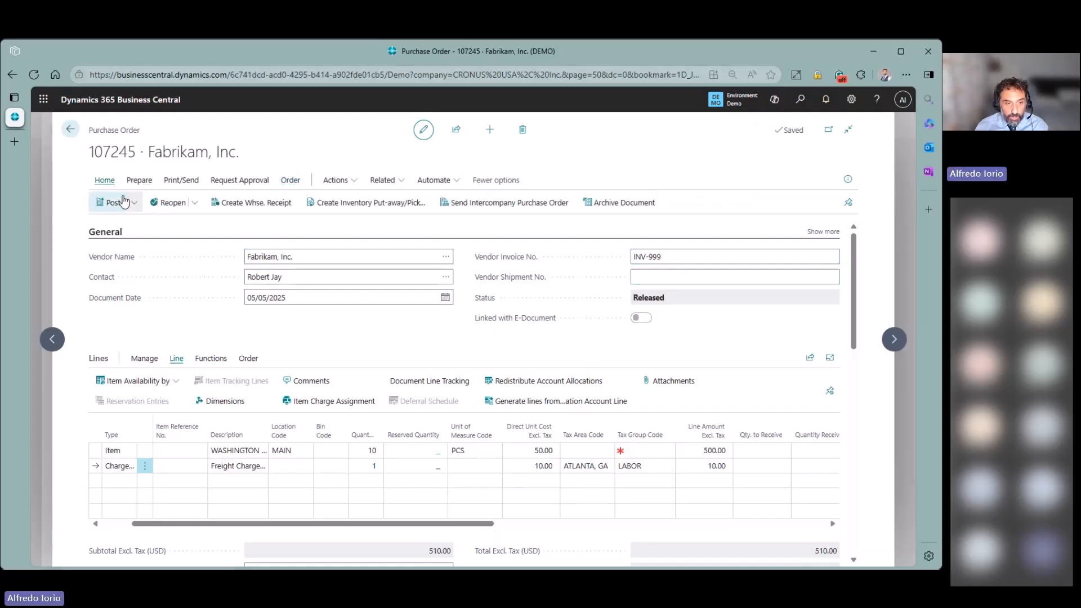
{"action": "left_click", "coordinate": [124, 202]}
{"action": "left_click", "coordinate": [121, 221]}
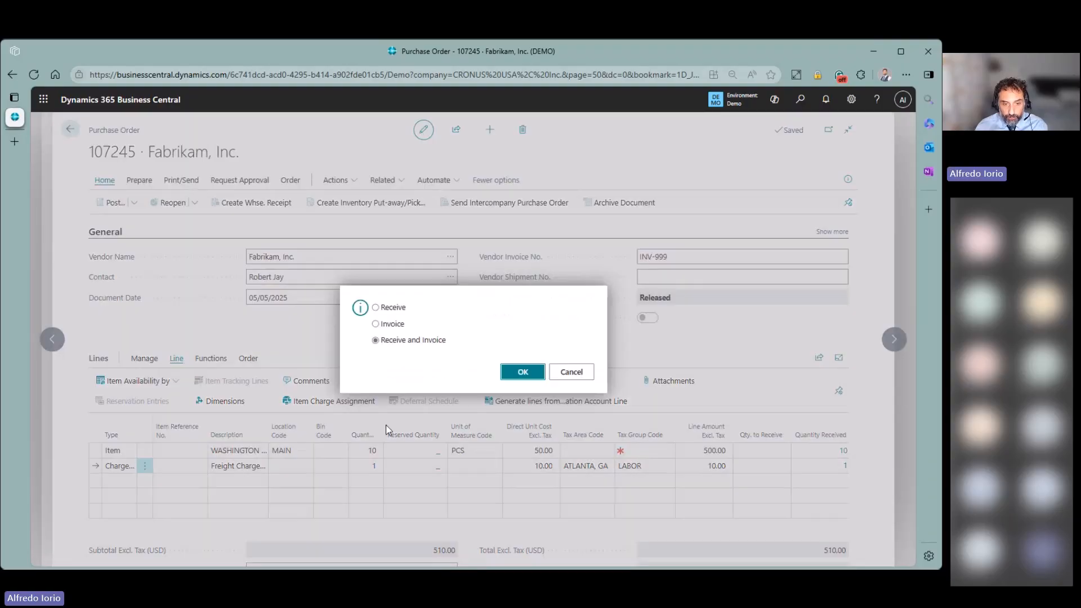
{"action": "left_click", "coordinate": [521, 372]}
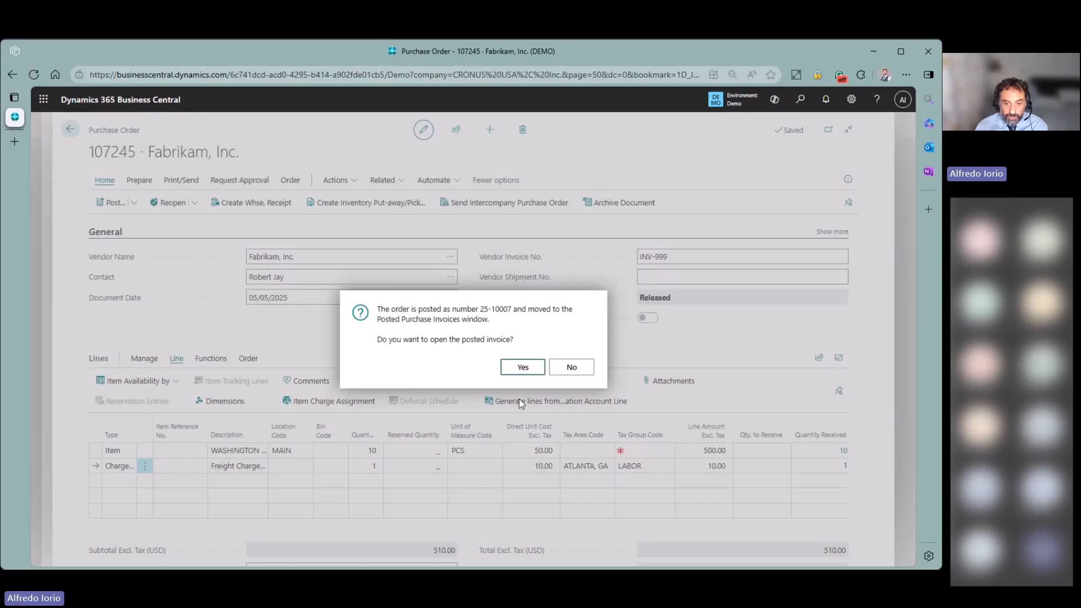
{"action": "key", "text": "Return"}
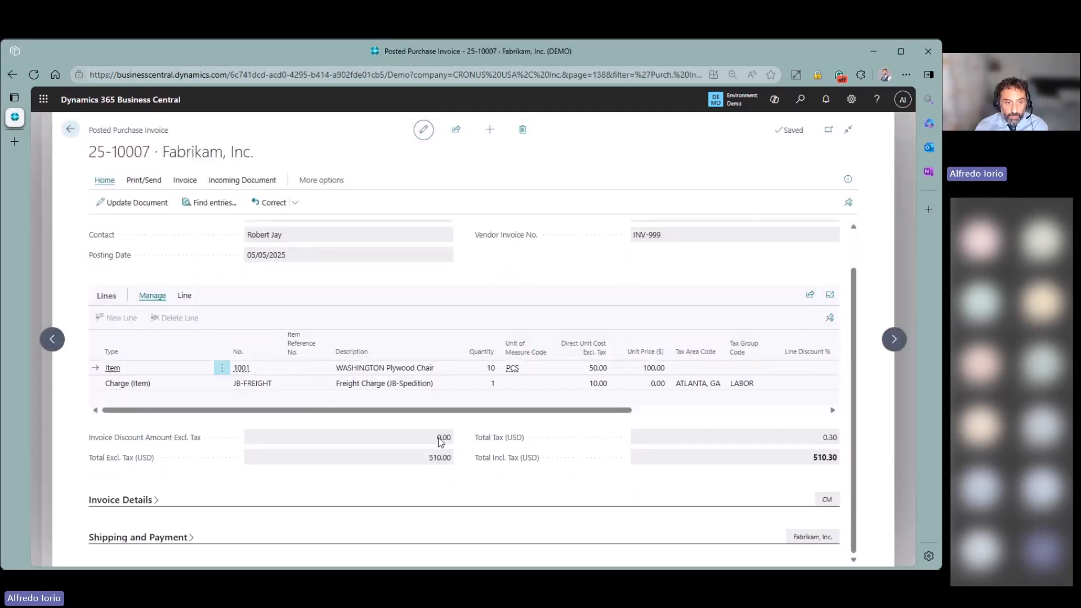
{"action": "left_click", "coordinate": [204, 202]}
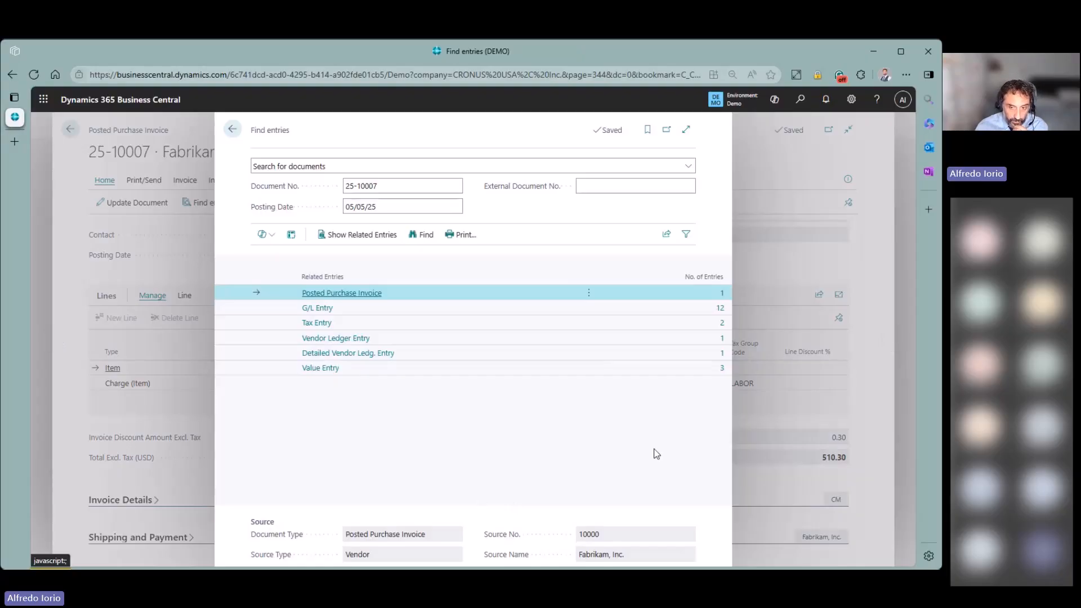
{"action": "left_click", "coordinate": [721, 368]}
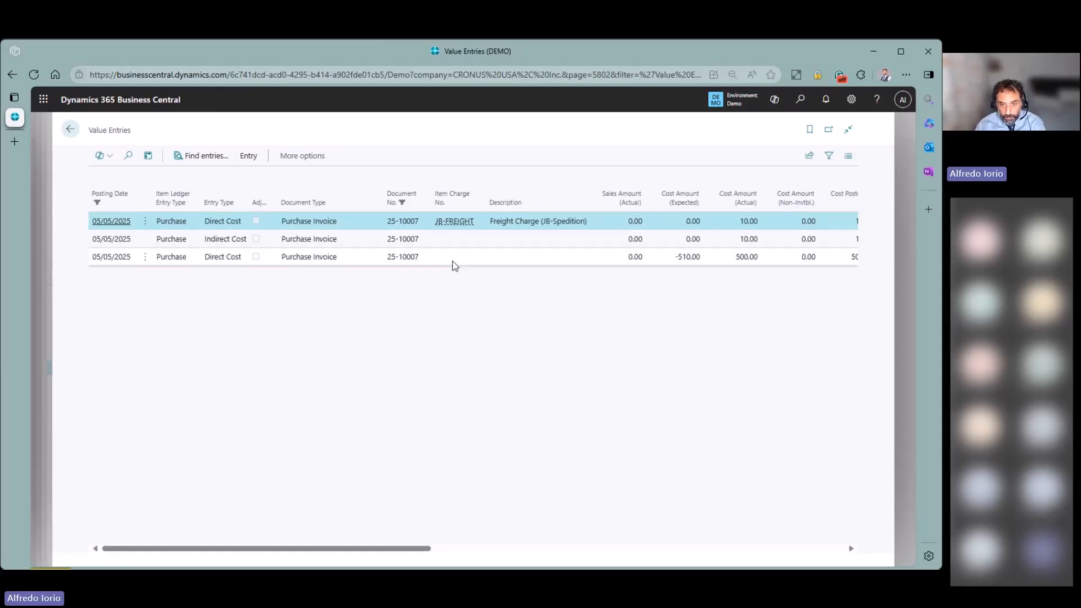
{"action": "left_click", "coordinate": [454, 264]}
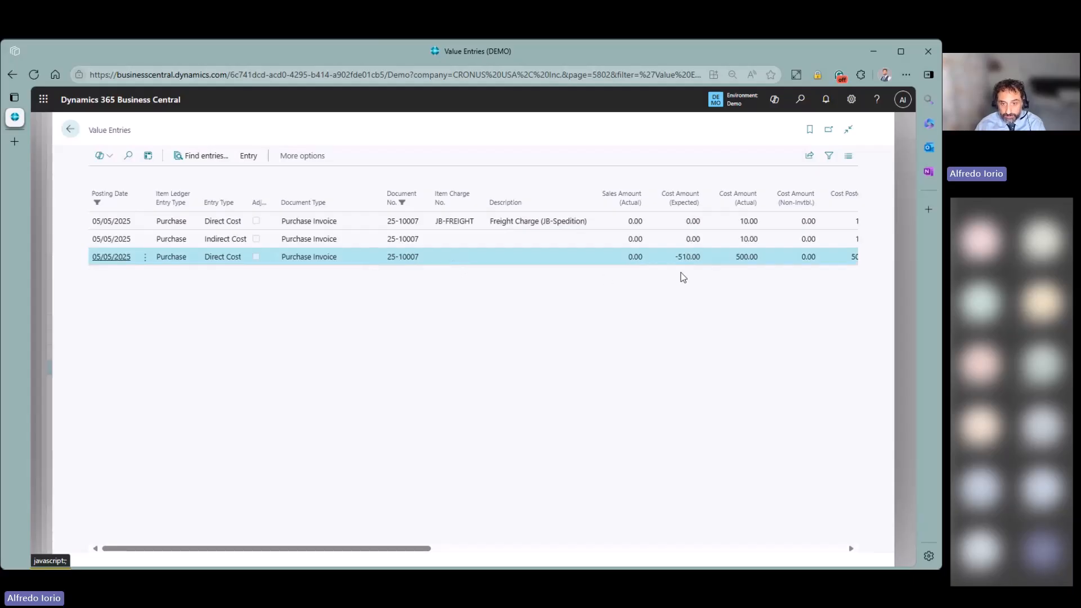
{"action": "left_click_drag", "start_coordinate": [676, 258], "coordinate": [769, 259]}
{"action": "left_click", "coordinate": [743, 261]}
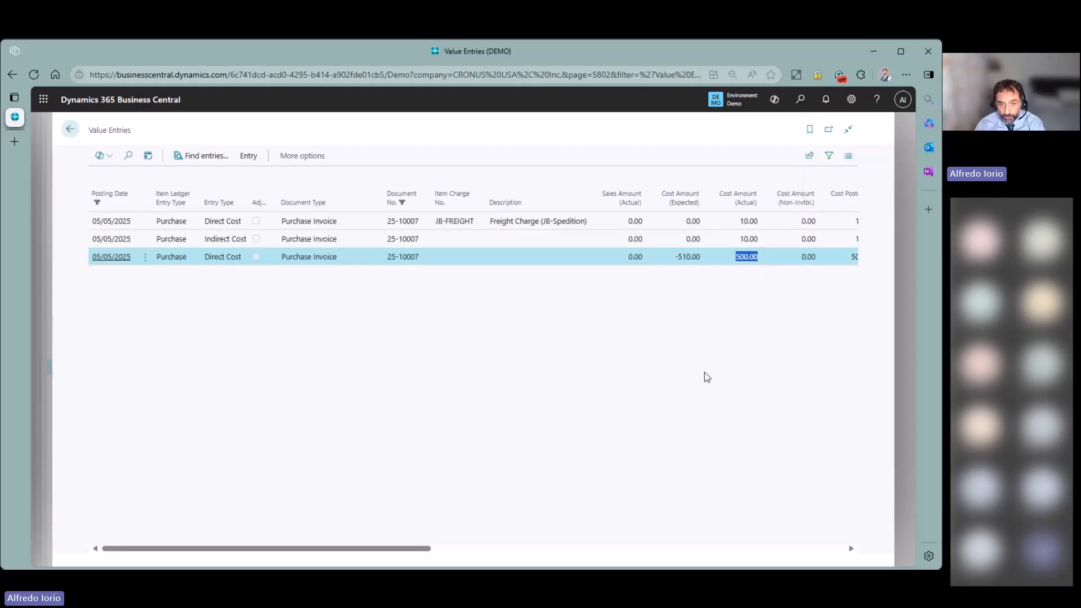
{"action": "left_click", "coordinate": [507, 241]}
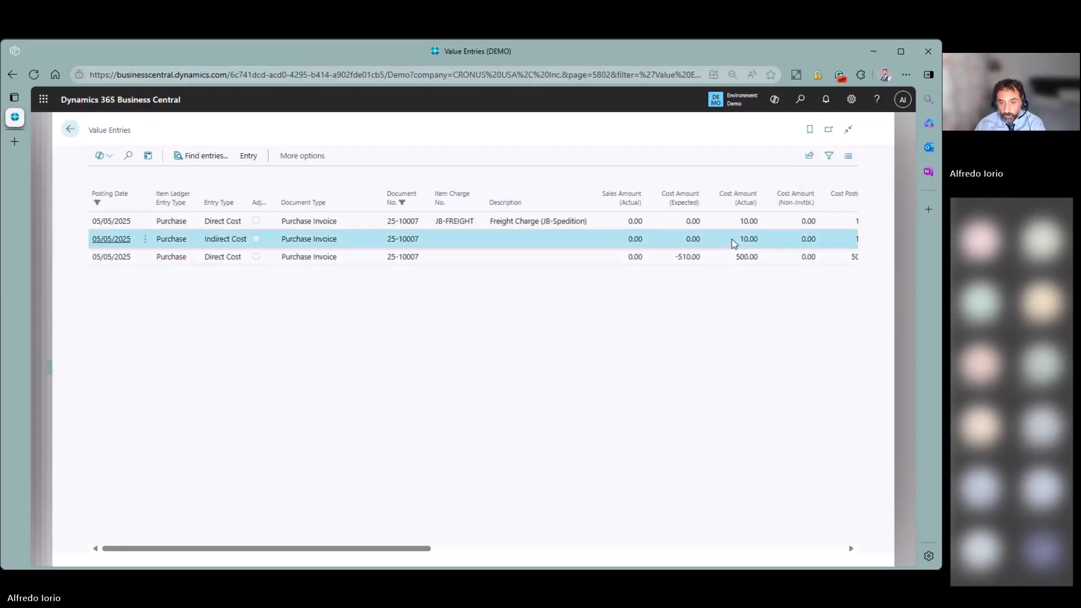
{"action": "left_click_drag", "start_coordinate": [676, 257], "coordinate": [703, 263]}
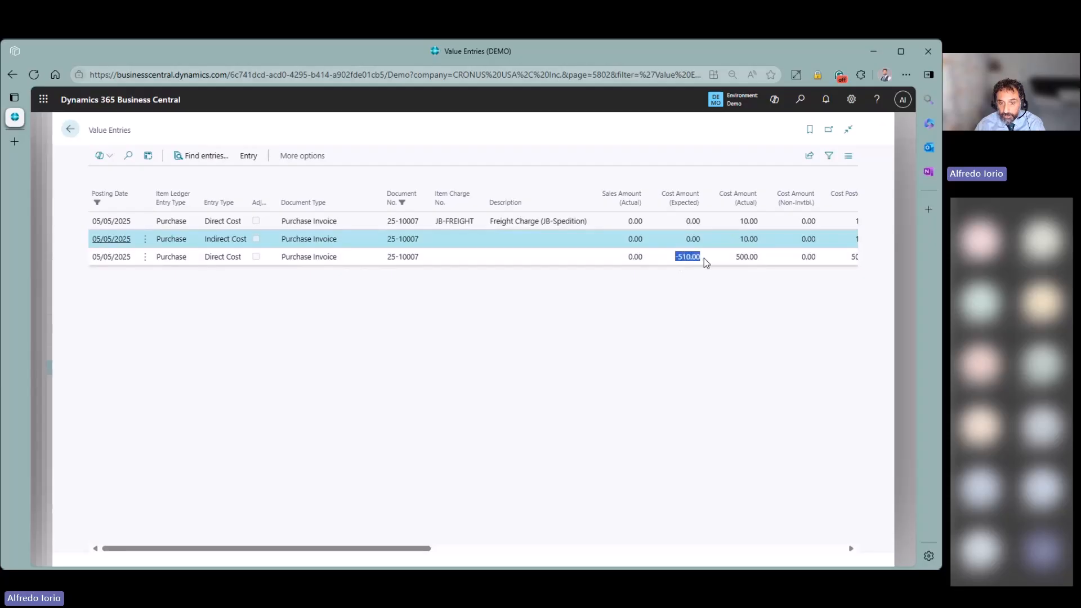
{"action": "left_click", "coordinate": [704, 259]}
{"action": "left_click", "coordinate": [738, 242]}
{"action": "left_click_drag", "start_coordinate": [739, 242], "coordinate": [760, 241]}
{"action": "left_click", "coordinate": [506, 404]}
{"action": "left_click", "coordinate": [352, 223]}
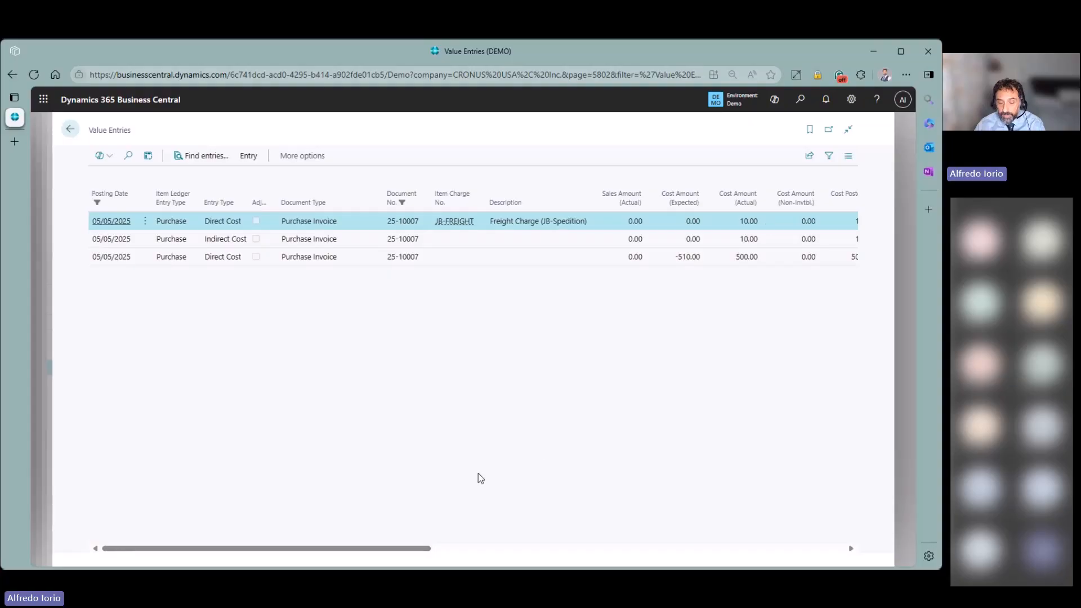
{"action": "left_click_drag", "start_coordinate": [394, 548], "coordinate": [284, 559]}
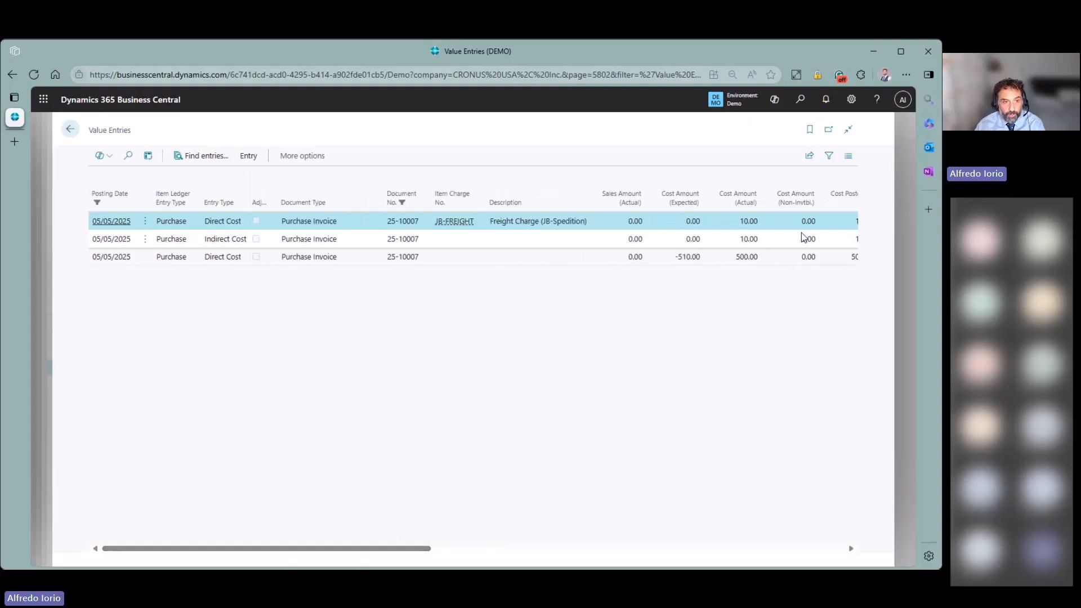
{"action": "left_click", "coordinate": [67, 131]}
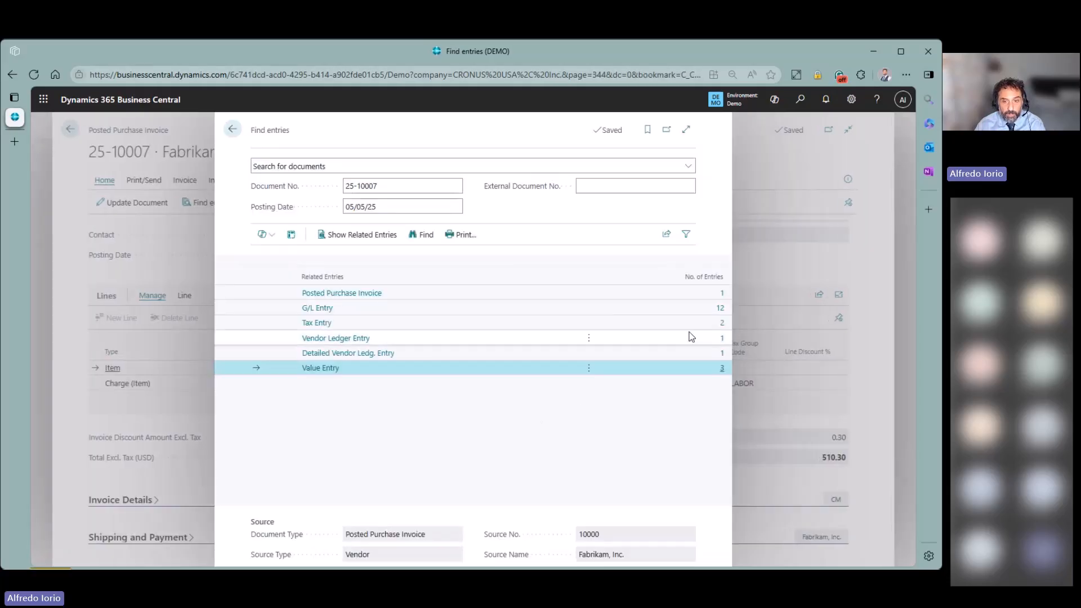
- Open invoice 25-10007's G/L entries and inspect the 14145, 14140 and 14130 entries, marking the 10.00 amount
{"action": "left_click", "coordinate": [718, 311]}
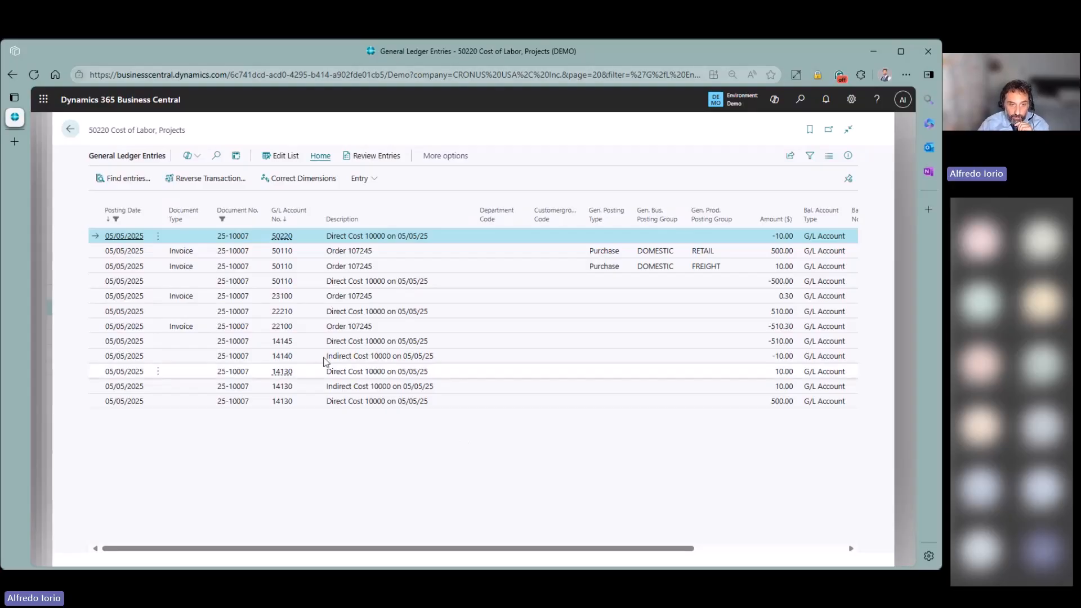
{"action": "left_click", "coordinate": [295, 343]}
{"action": "mouse_move", "coordinate": [286, 342]}
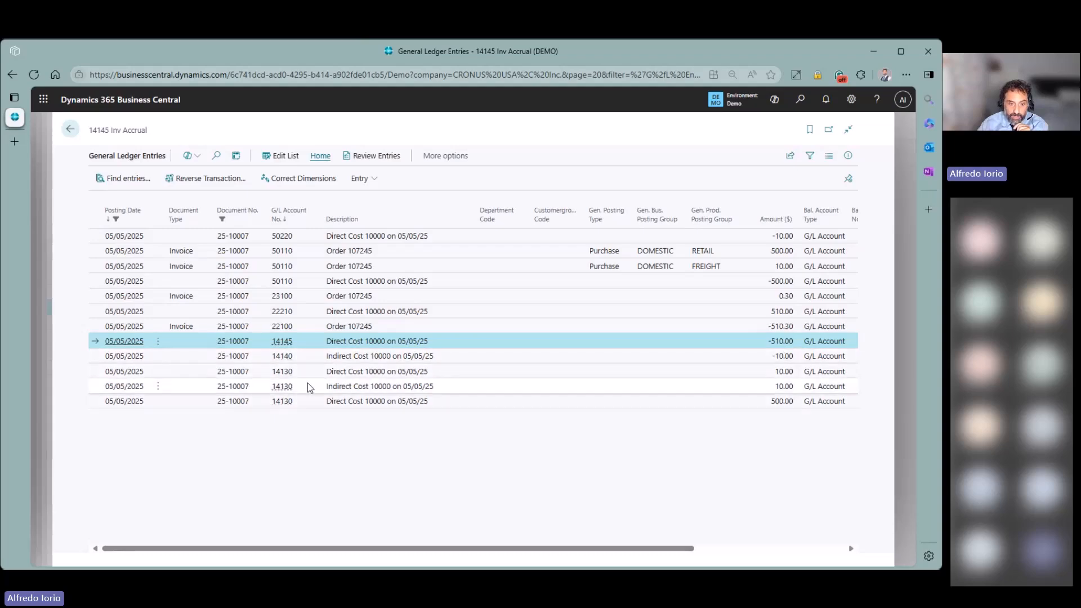
{"action": "left_click", "coordinate": [285, 359]}
{"action": "mouse_move", "coordinate": [287, 363]}
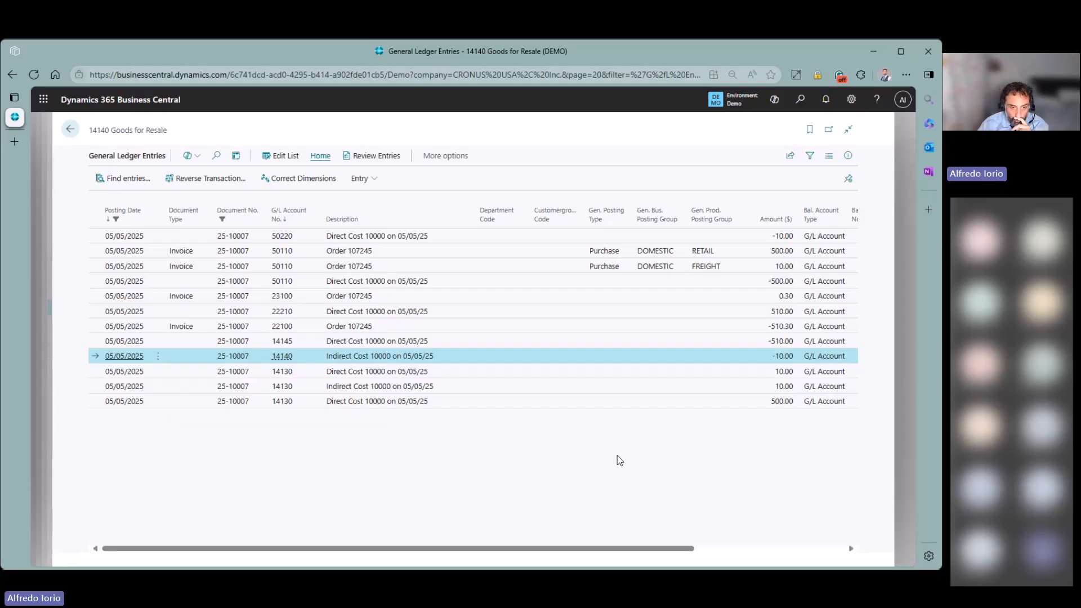
{"action": "left_click", "coordinate": [448, 386]}
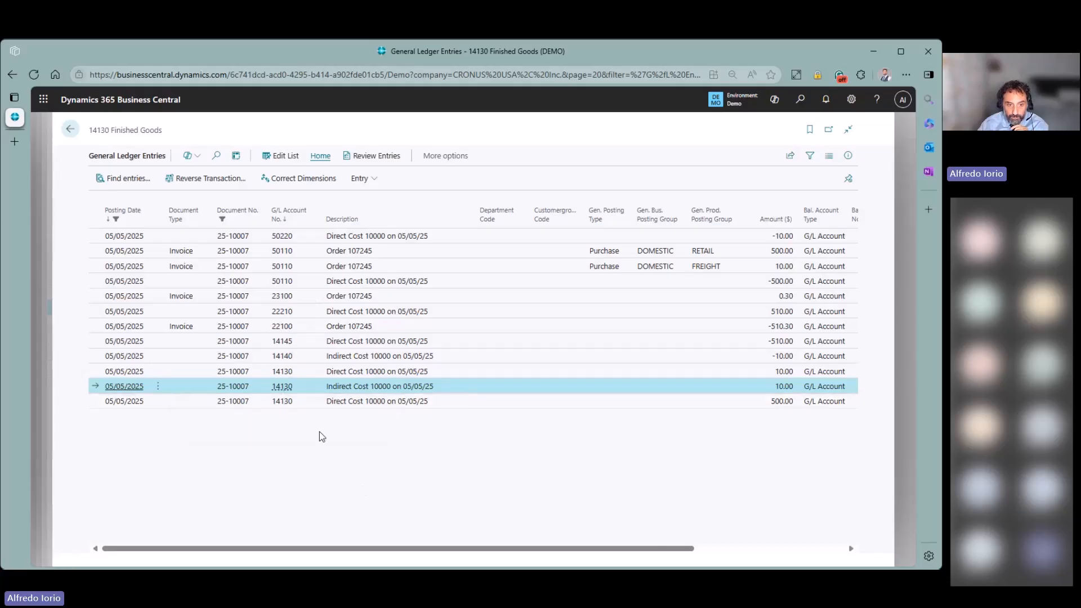
{"action": "left_click", "coordinate": [297, 407]}
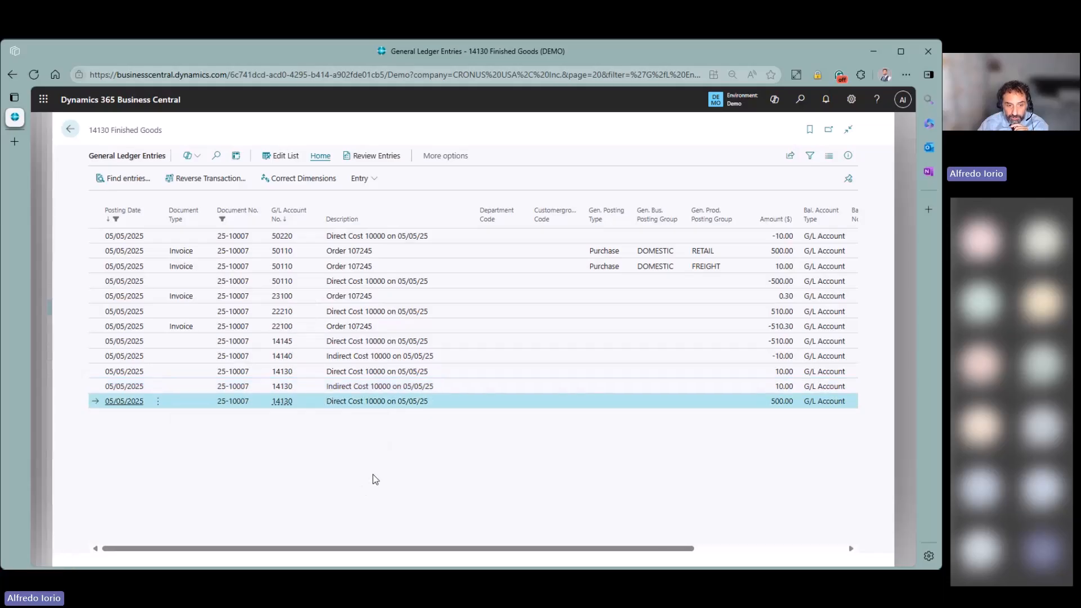
{"action": "left_click", "coordinate": [285, 376]}
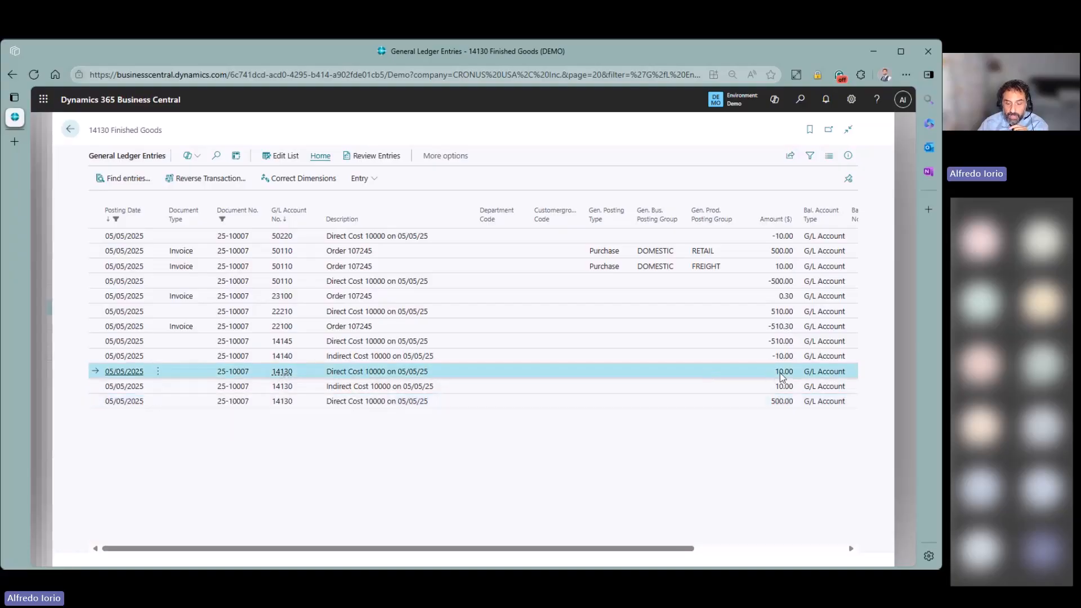
{"action": "left_click_drag", "start_coordinate": [772, 372], "coordinate": [799, 376]}
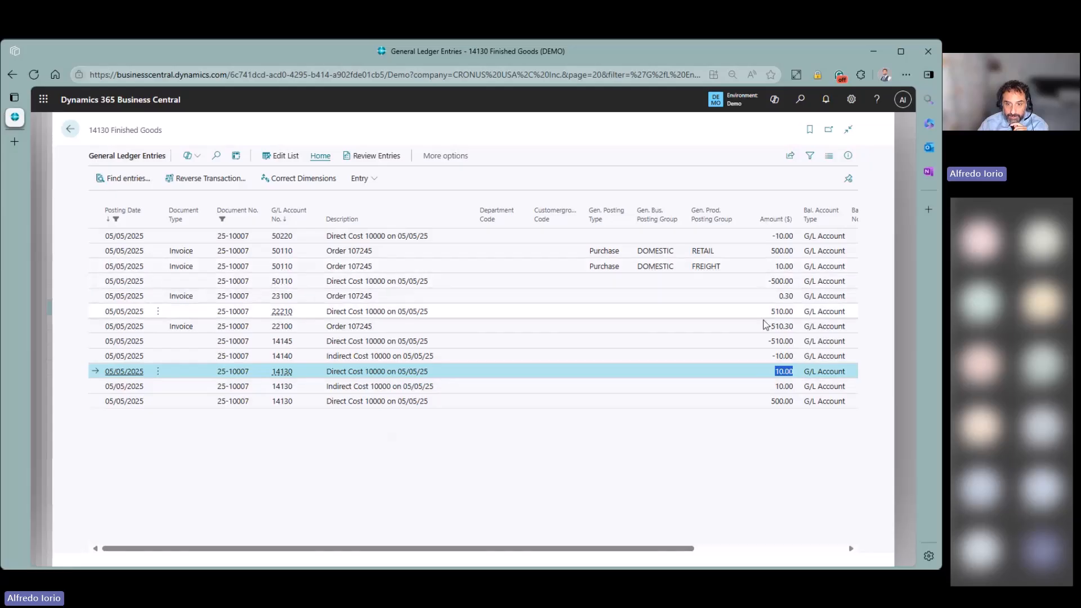
- Review the 50110 freight and retail, 50220, 23100 and 22100 entries, then return to the related-entries summary
{"action": "left_click", "coordinate": [740, 269]}
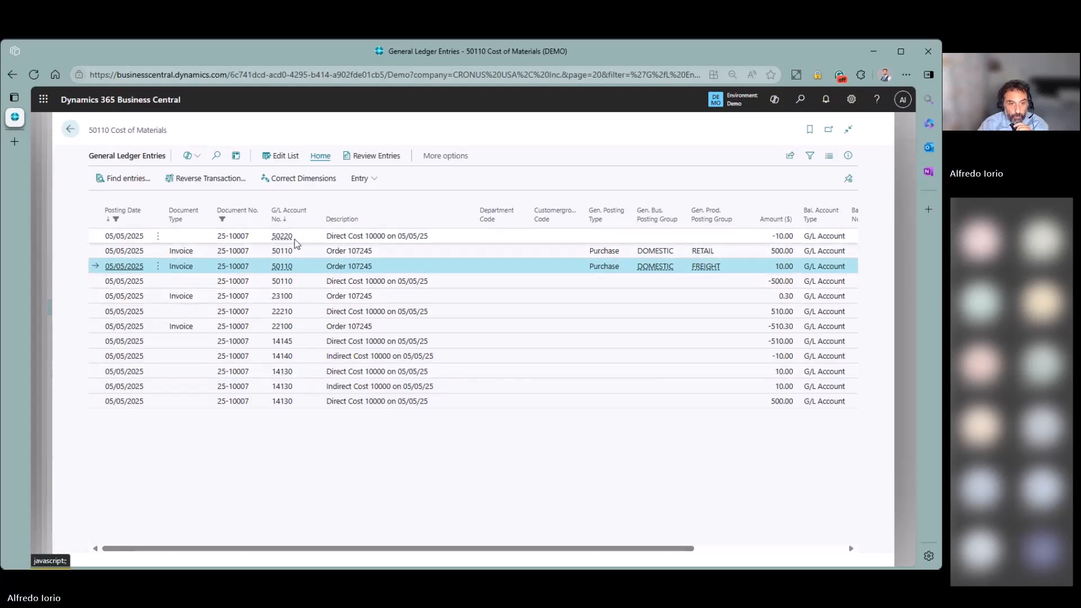
{"action": "left_click", "coordinate": [281, 236]}
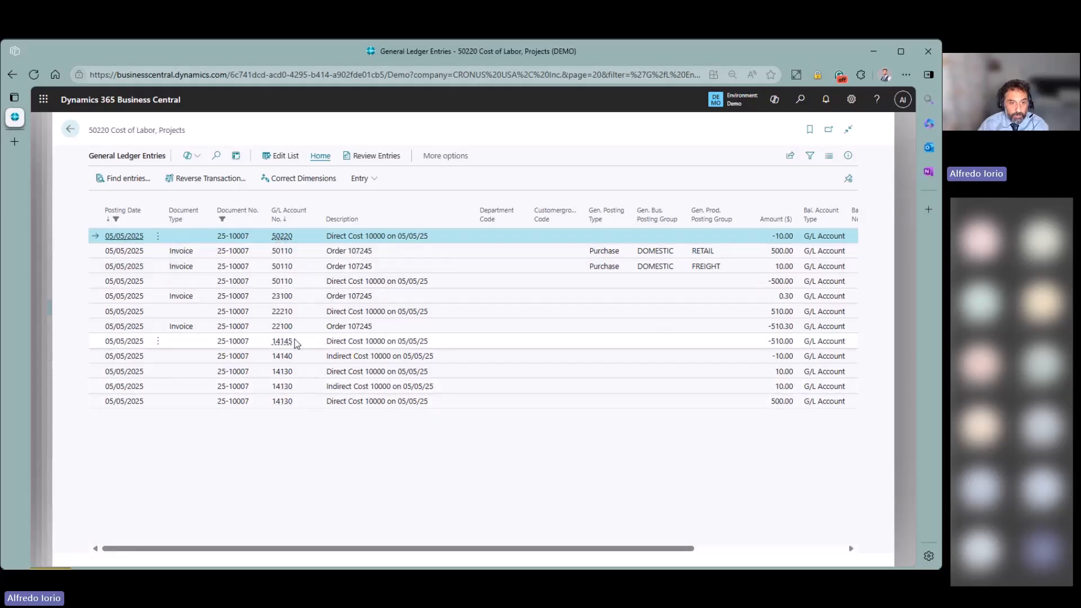
{"action": "left_click", "coordinate": [283, 297]}
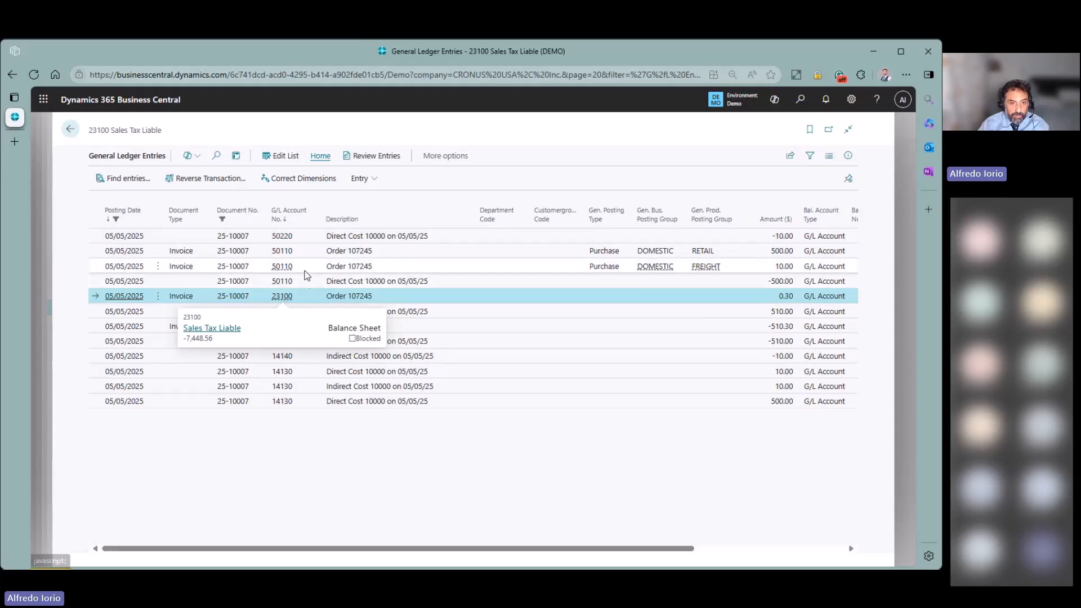
{"action": "left_click", "coordinate": [281, 266]}
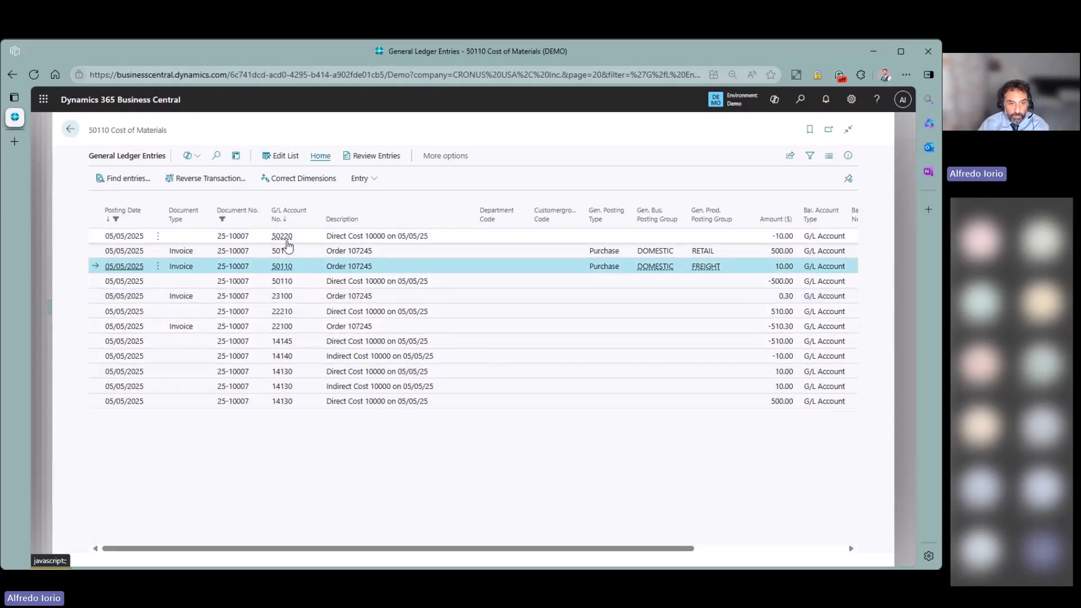
{"action": "left_click", "coordinate": [281, 251]}
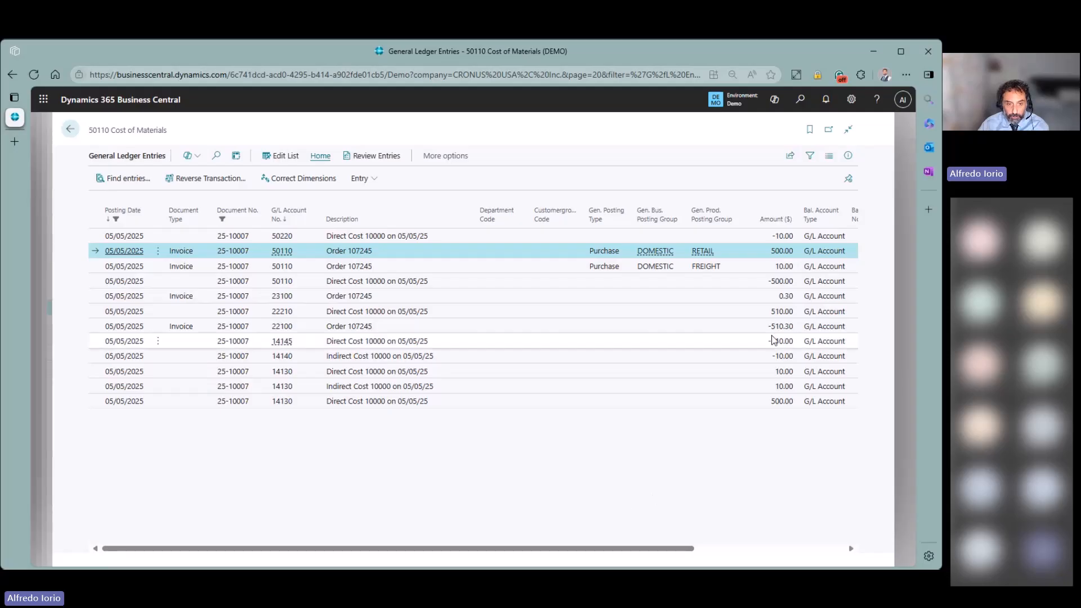
{"action": "left_click", "coordinate": [743, 327]}
{"action": "left_click", "coordinate": [70, 129]}
- Close the related-entries summary and go back through Purchase Orders to the Items list
{"action": "left_click", "coordinate": [232, 132]}
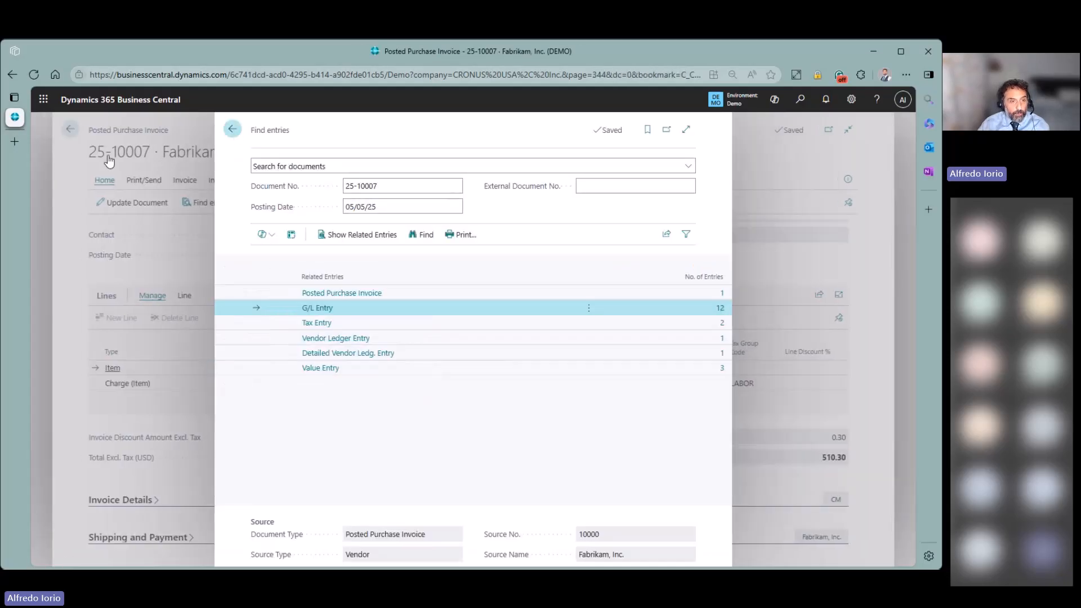
{"action": "left_click", "coordinate": [74, 135]}
{"action": "left_click", "coordinate": [75, 134]}
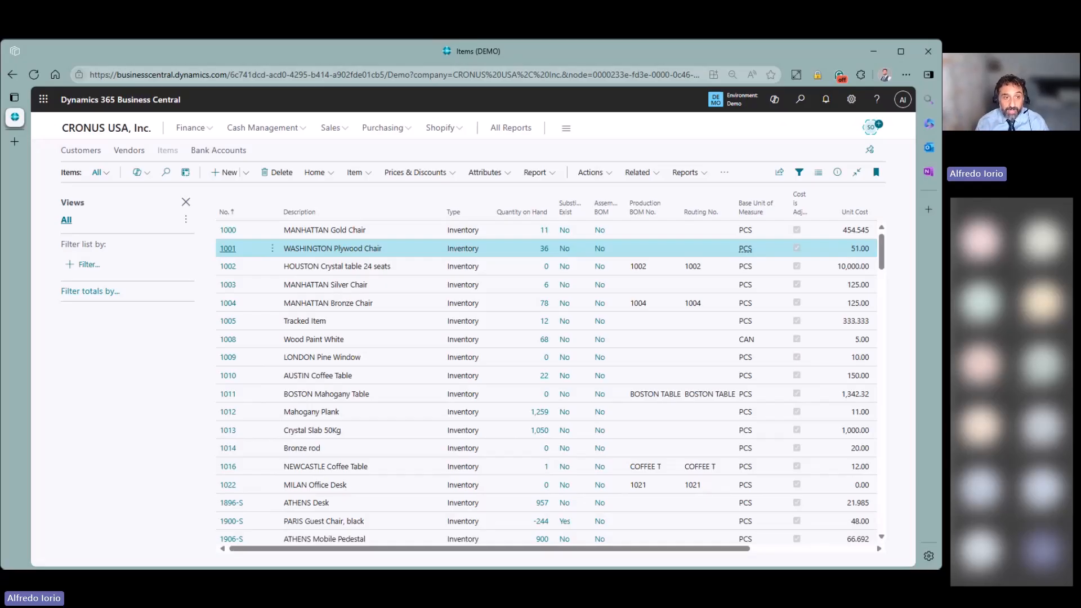
- From the CRONUS USA, Inc. home page, search 'ite rev' and open Item Revaluation Journals full-page
{"action": "left_click", "coordinate": [106, 128]}
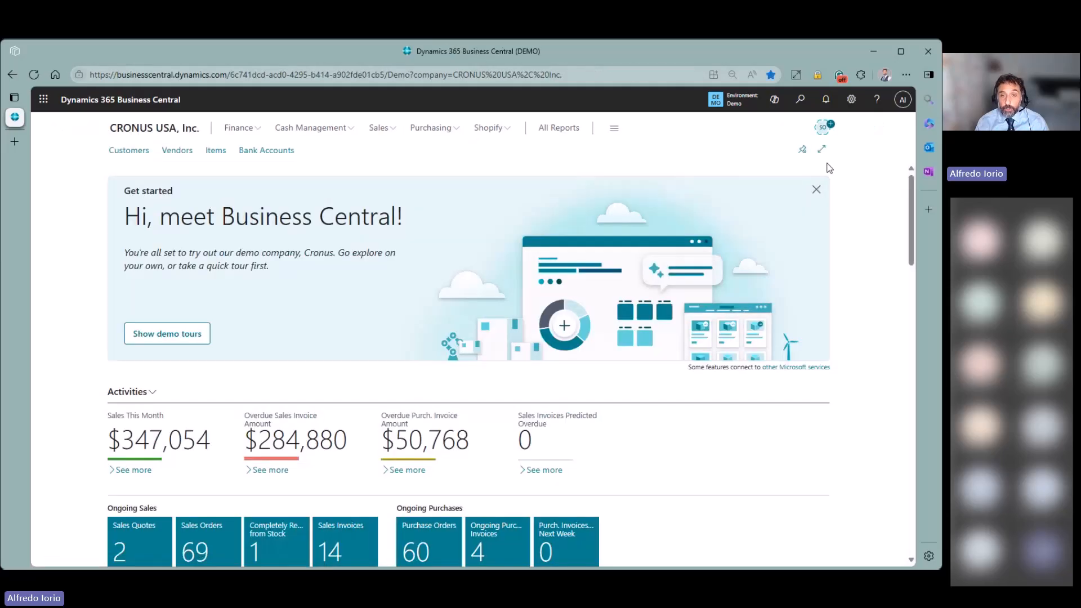
{"action": "left_click", "coordinate": [799, 105]}
{"action": "type", "text": "inv"}
{"action": "type", "text": " rev"}
{"action": "key", "text": "BackSpace"}
{"action": "key", "text": "BackSpace"}
{"action": "key", "text": "BackSpace"}
{"action": "key", "text": "BackSpace"}
{"action": "key", "text": "BackSpace"}
{"action": "key", "text": "BackSpace"}
{"action": "key", "text": "BackSpace"}
{"action": "type", "text": "ite rev"}
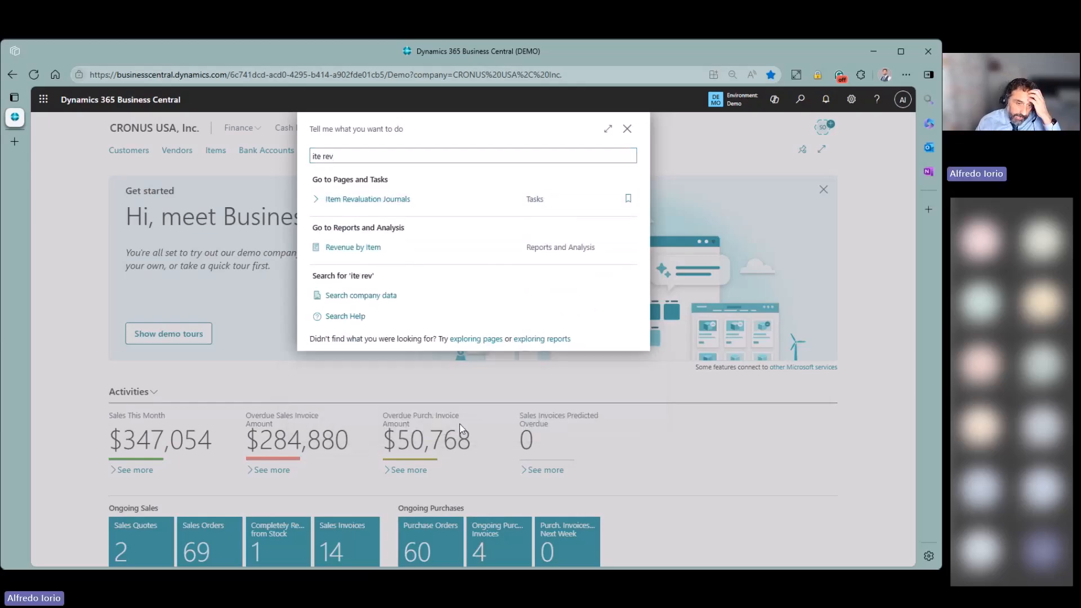
{"action": "key", "text": "Return"}
{"action": "left_click", "coordinate": [686, 131]}
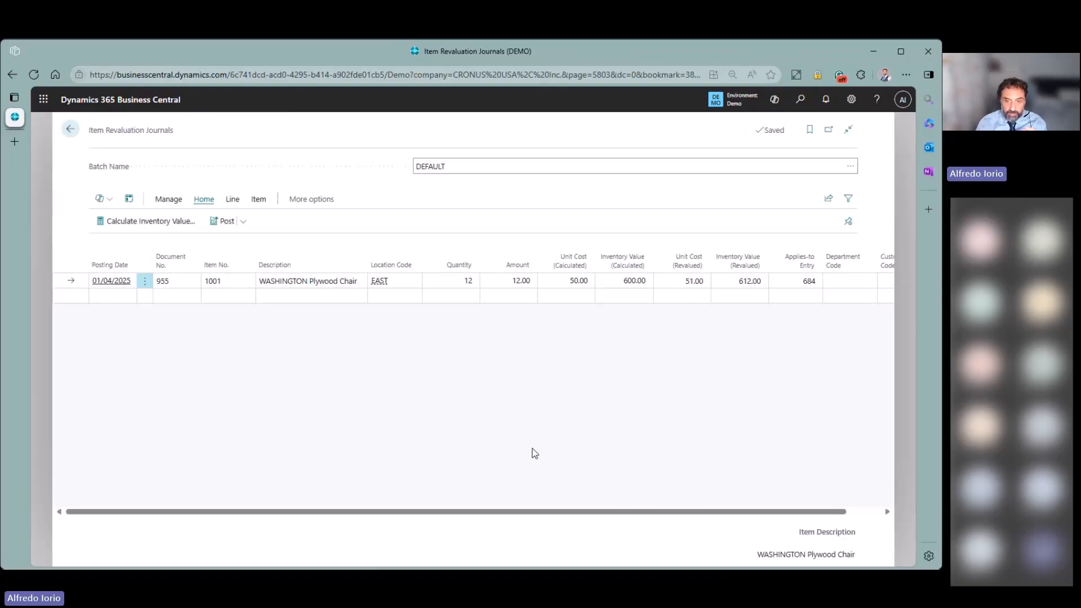
- Delete the WASHINGTON Plywood Chair line from the revaluation journal
{"action": "left_click", "coordinate": [145, 282]}
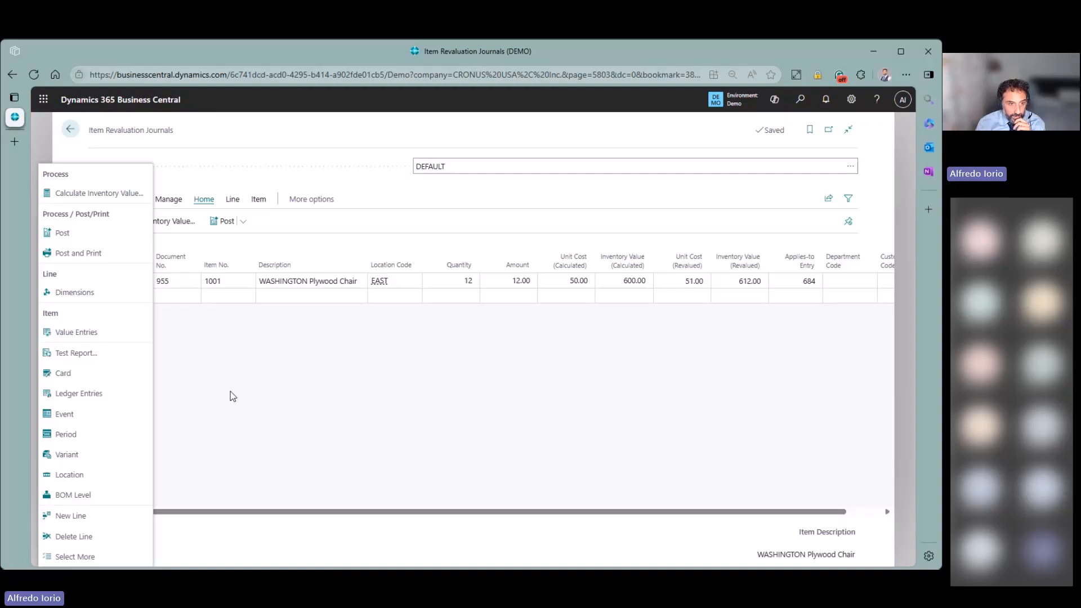
{"action": "left_click", "coordinate": [92, 538]}
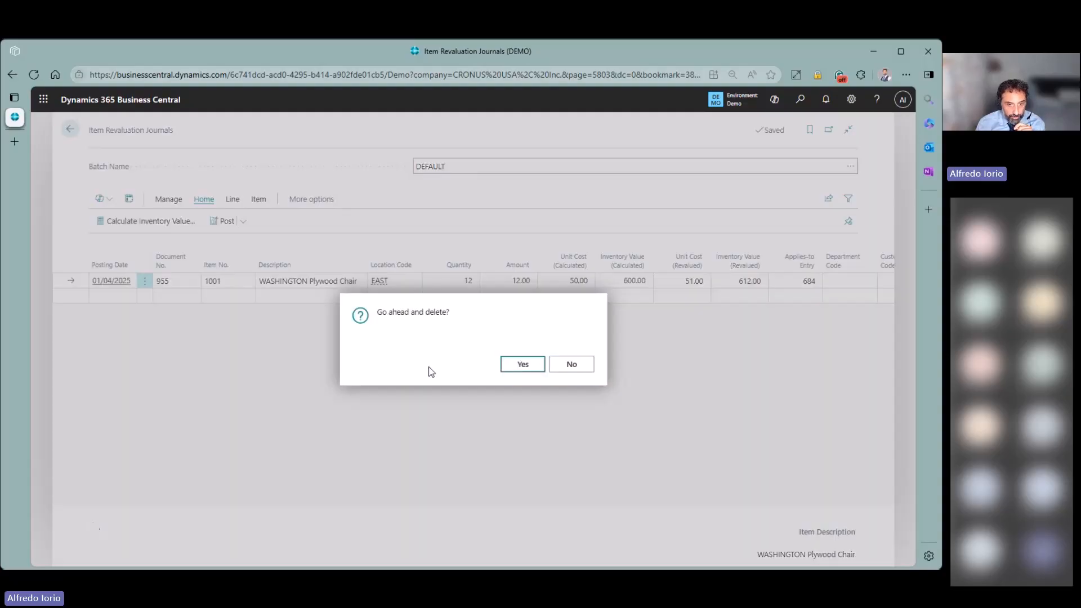
{"action": "left_click", "coordinate": [509, 369]}
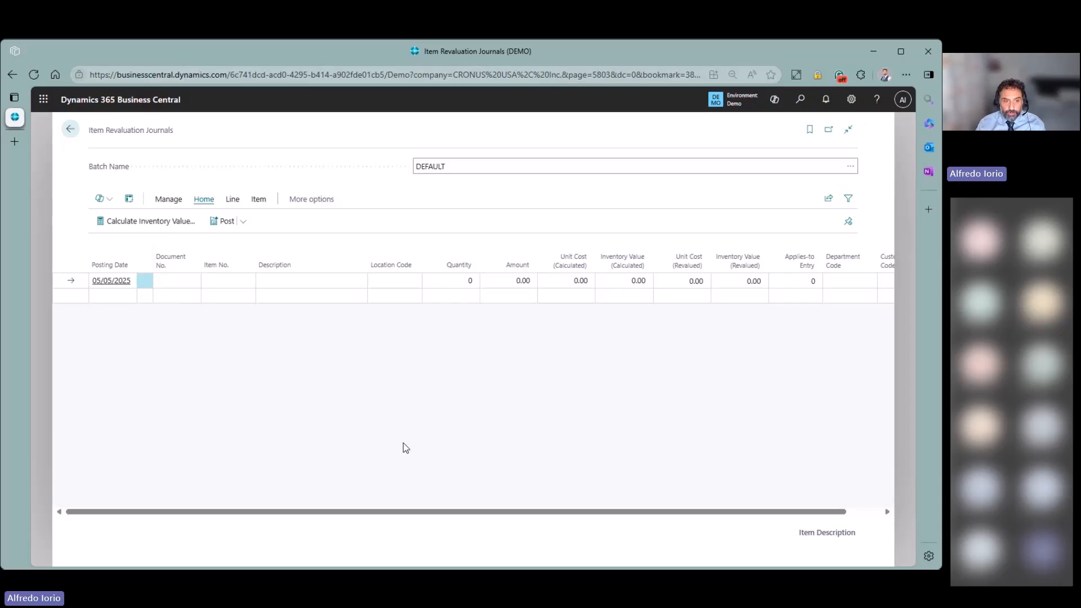
- Try Calculate Inventory Value twice from the empty line, declining the revaluation prompt both times
{"action": "left_click", "coordinate": [192, 282]}
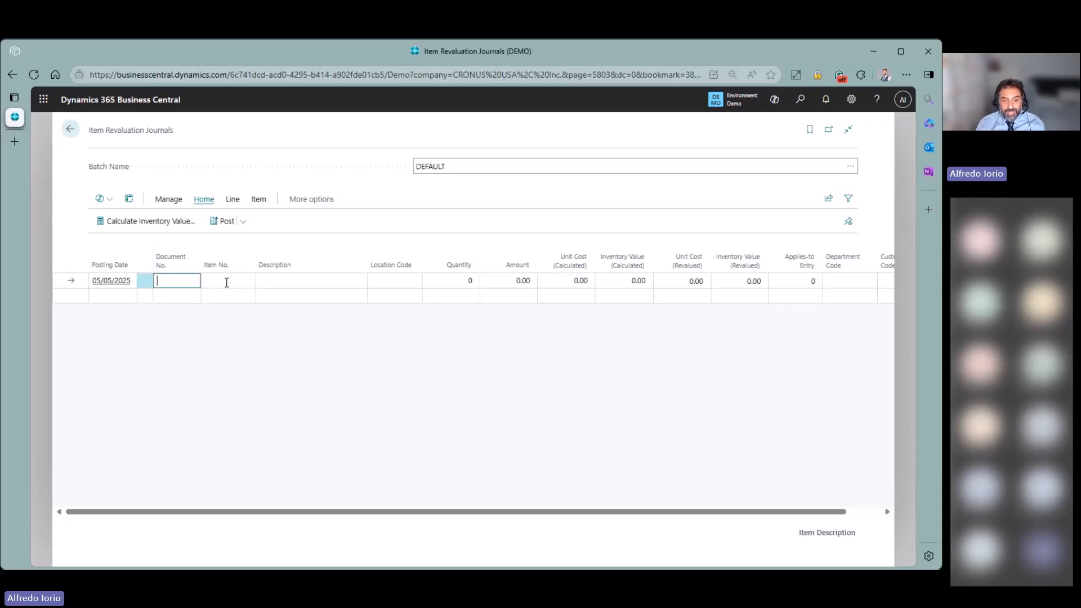
{"action": "left_click", "coordinate": [226, 283]}
{"action": "left_click", "coordinate": [799, 281]}
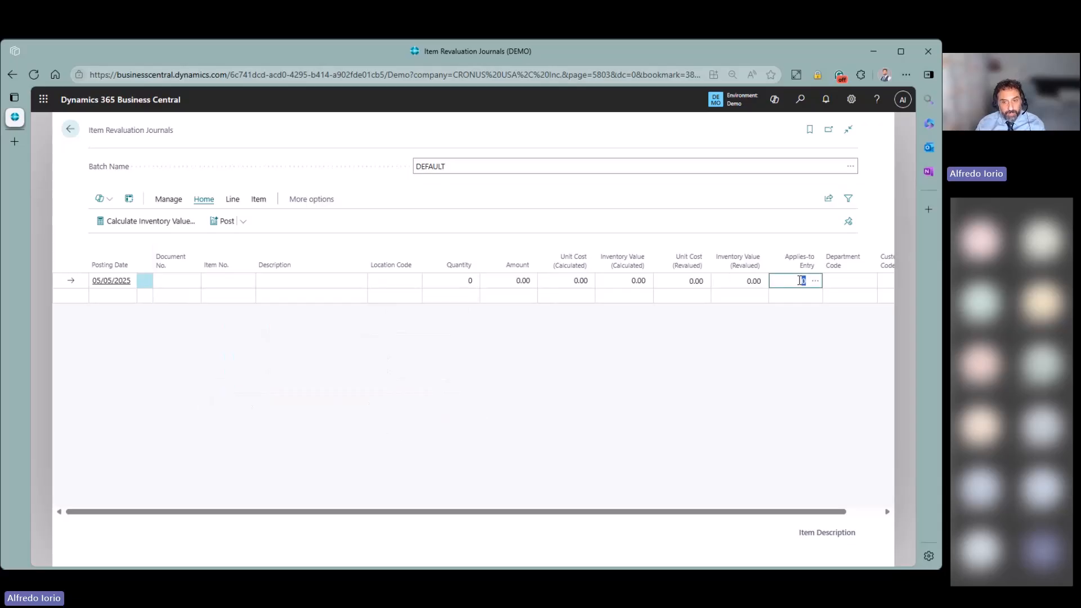
{"action": "left_click", "coordinate": [151, 221]}
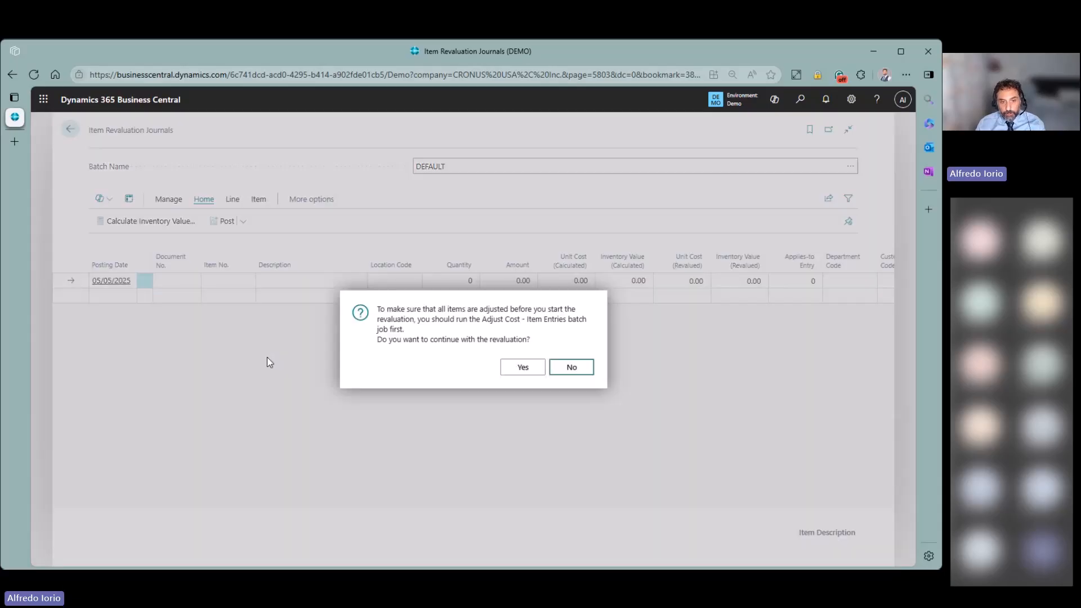
{"action": "left_click", "coordinate": [579, 368]}
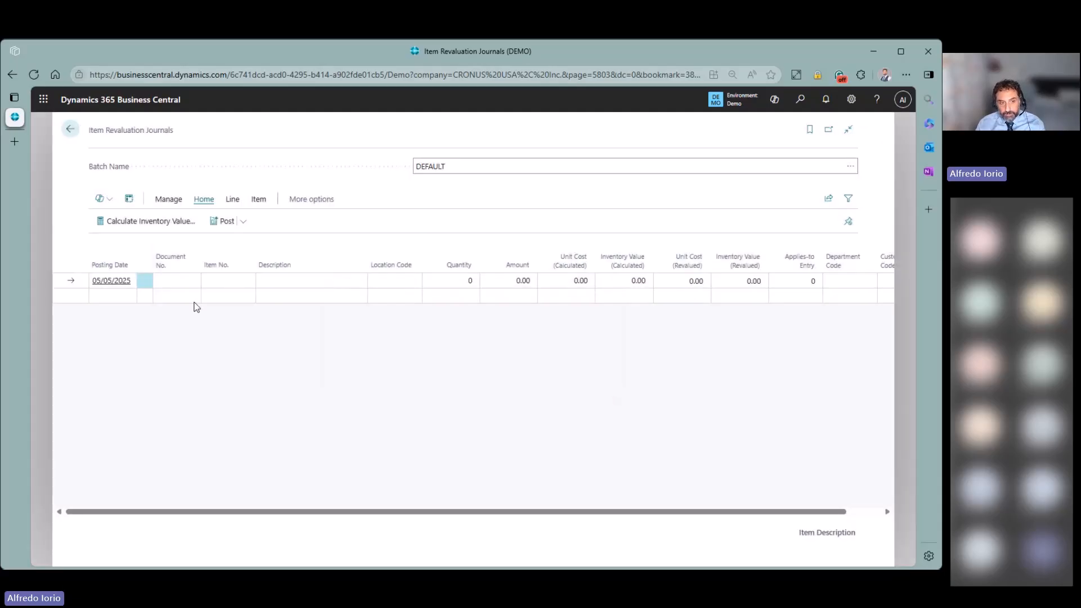
{"action": "left_click", "coordinate": [155, 226]}
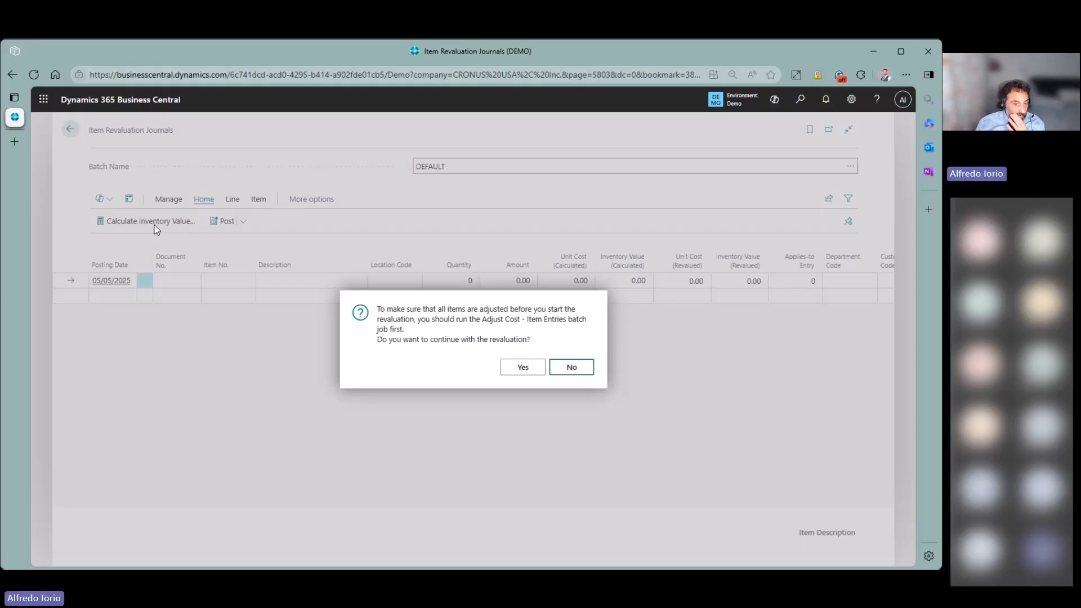
{"action": "left_click", "coordinate": [572, 366]}
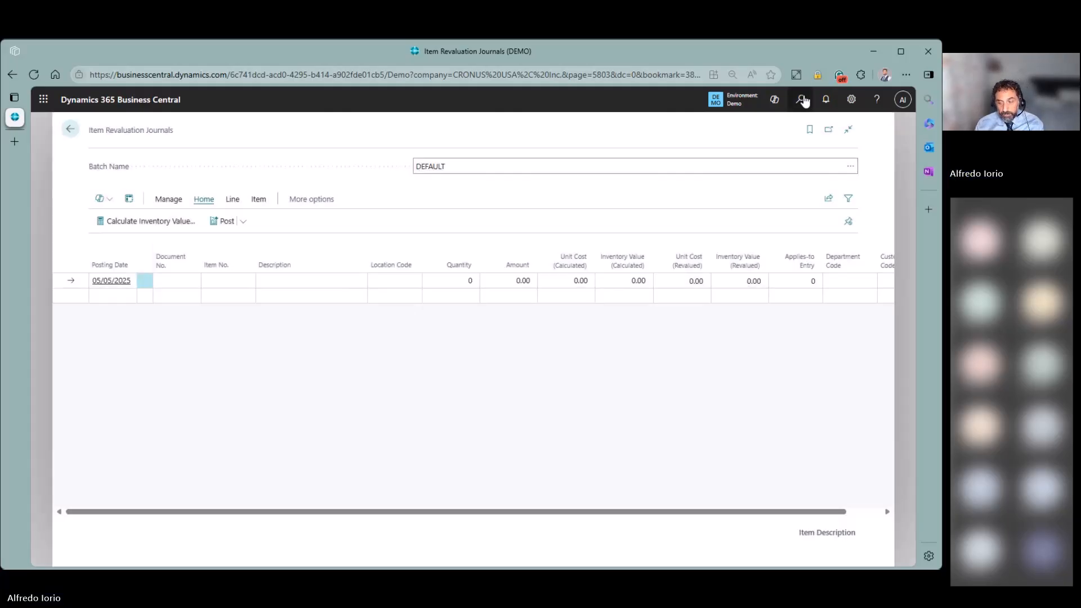
- Search 'inv set' and open Inventory Setup to read the help for its cost adjustment fields
{"action": "left_click", "coordinate": [802, 100]}
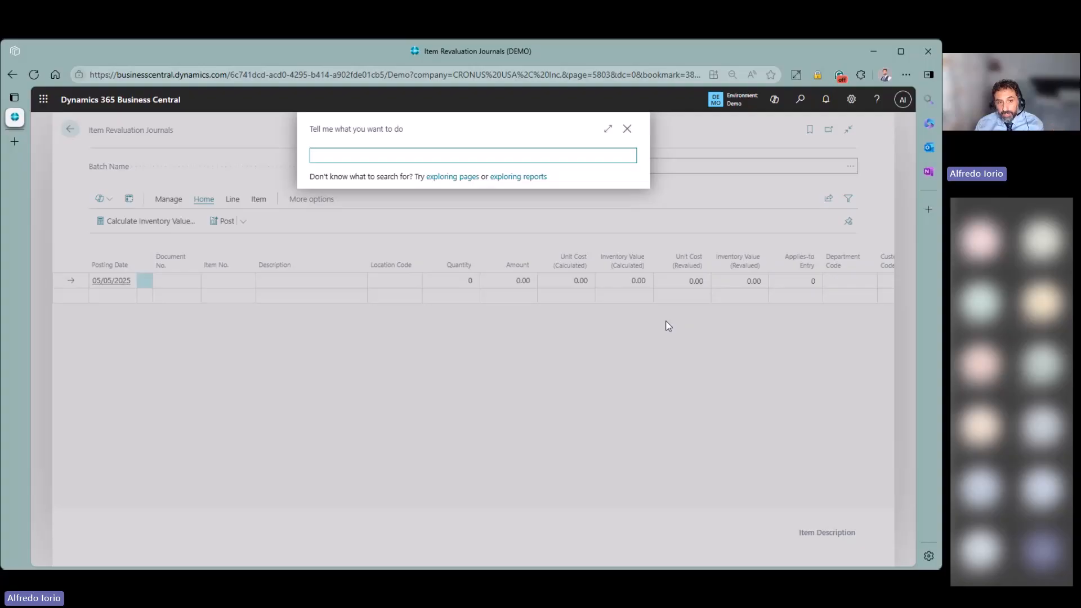
{"action": "type", "text": "inv set"}
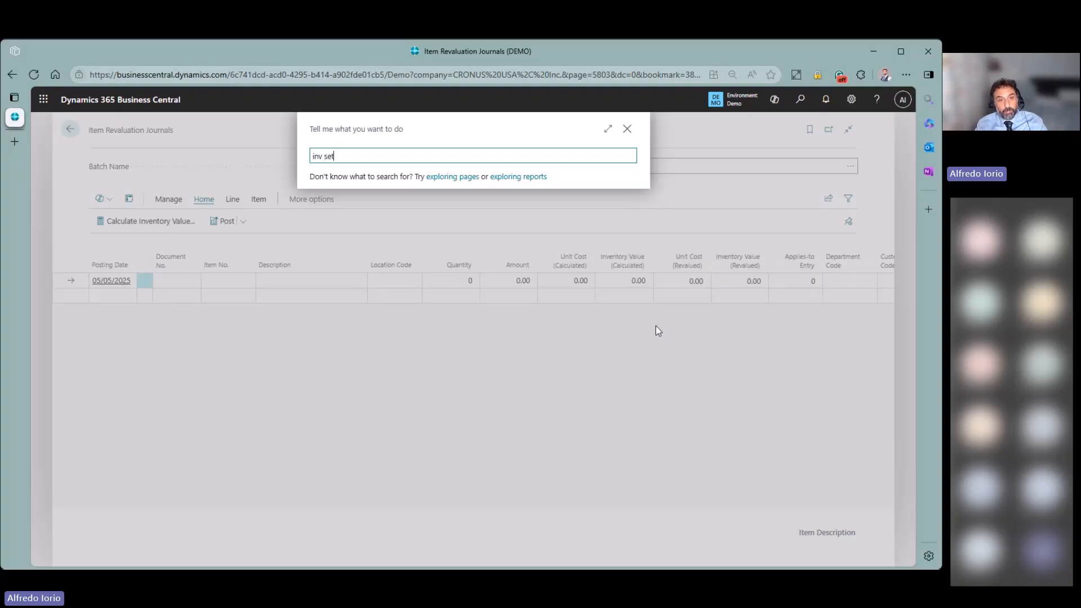
{"action": "left_click", "coordinate": [349, 199]}
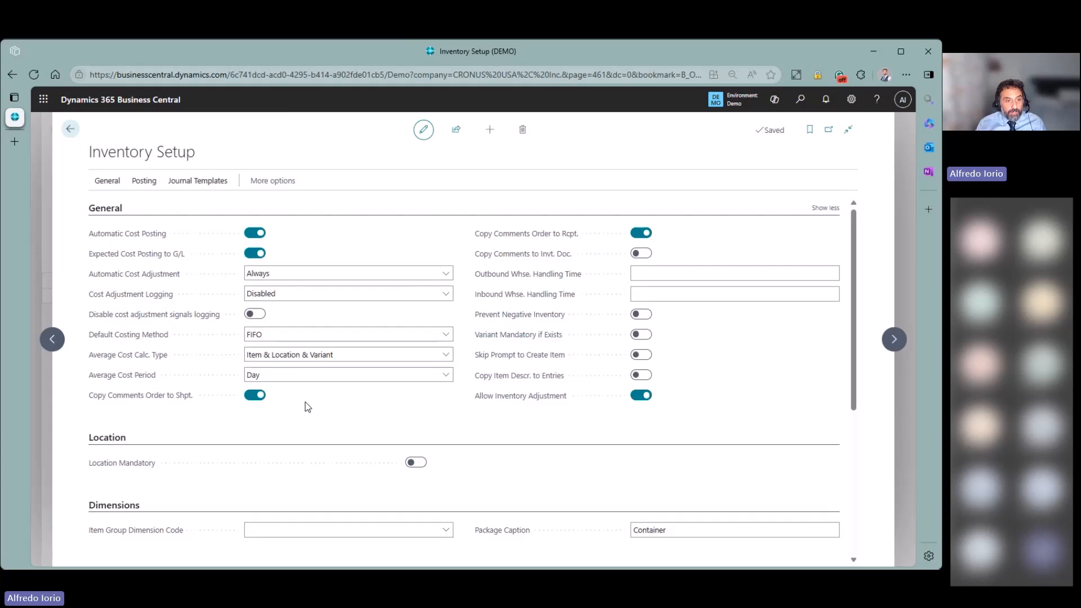
{"action": "mouse_move", "coordinate": [163, 280]}
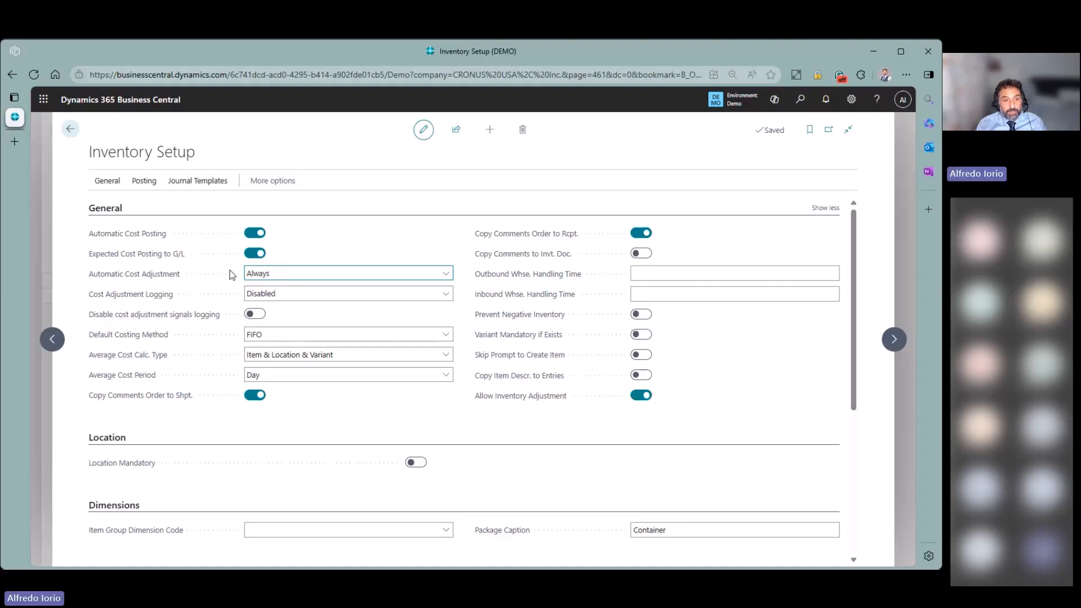
{"action": "mouse_move", "coordinate": [151, 241]}
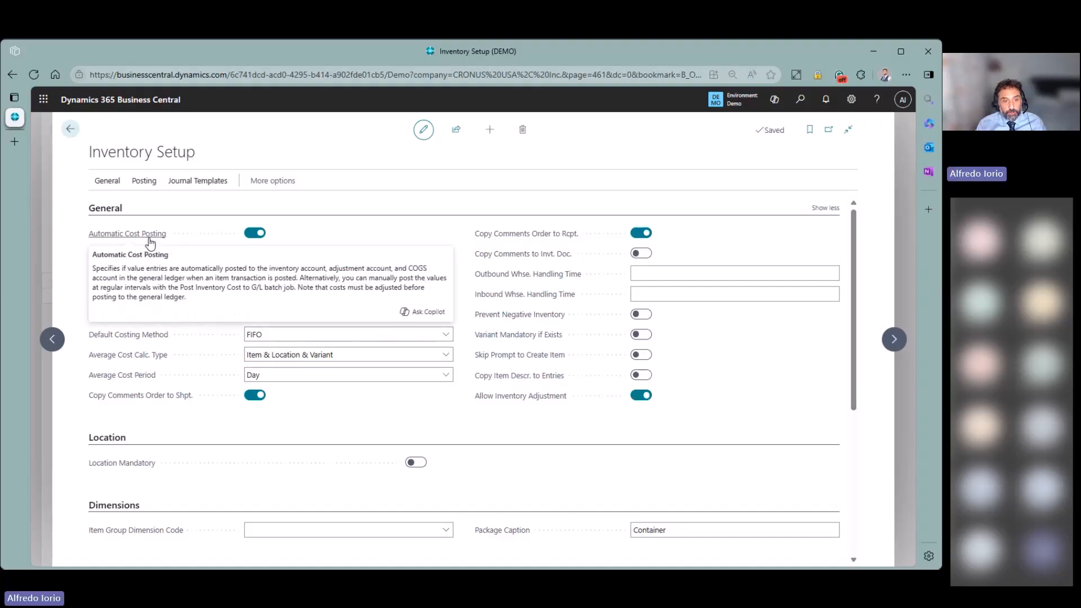
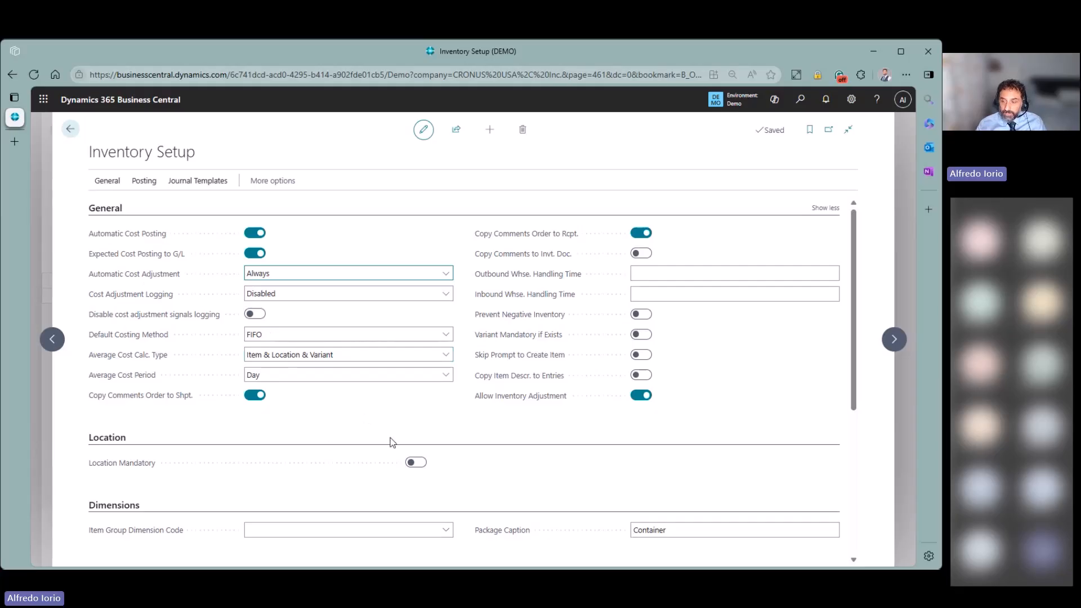
- Return from Inventory Setup to the Item Revaluation Journals DEFAULT batch
{"action": "left_click", "coordinate": [68, 129]}
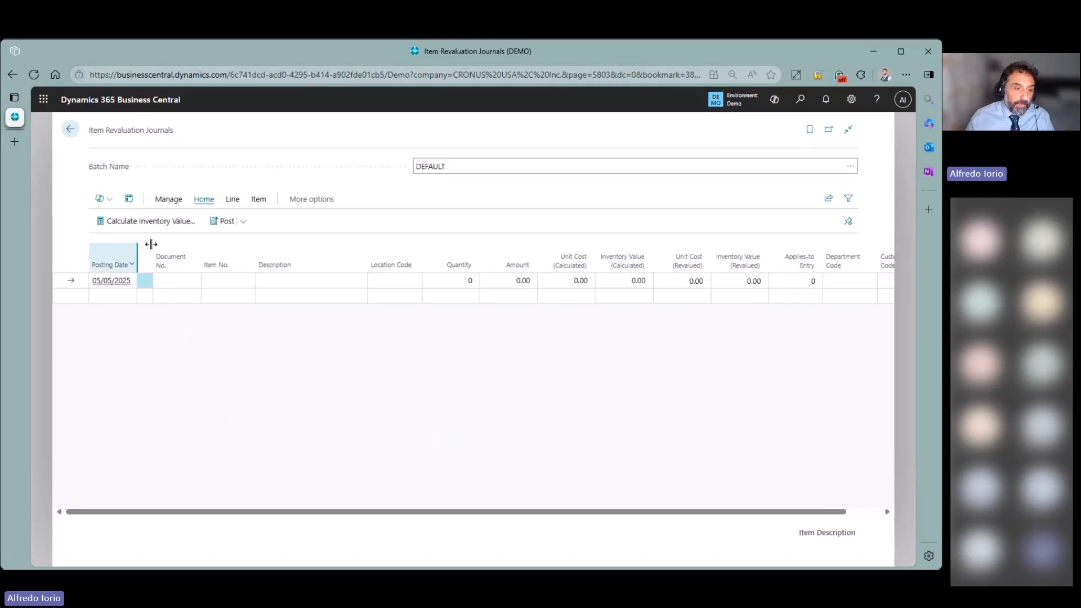
- Start Calculate Inventory Value and set posting date 05/05/2025 after checking the work date
{"action": "left_click", "coordinate": [144, 225]}
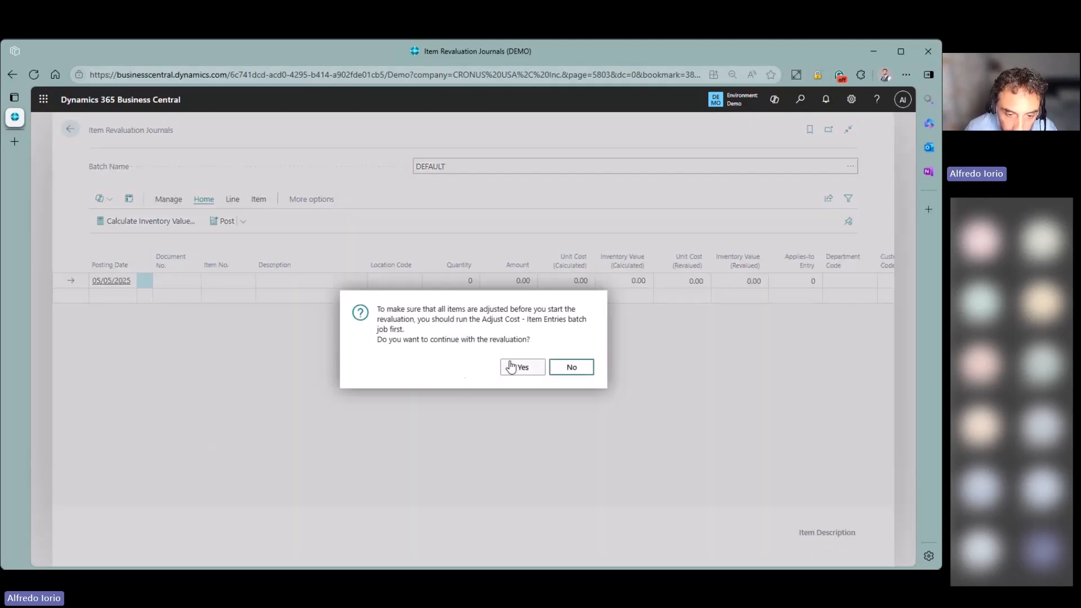
{"action": "left_click", "coordinate": [523, 367]}
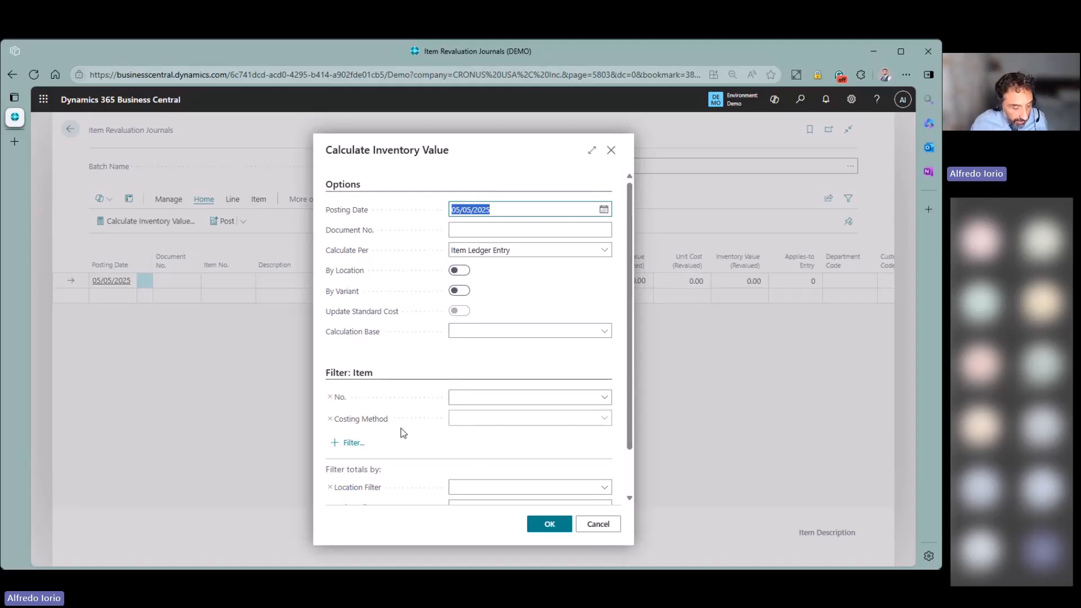
{"action": "left_click", "coordinate": [524, 231]}
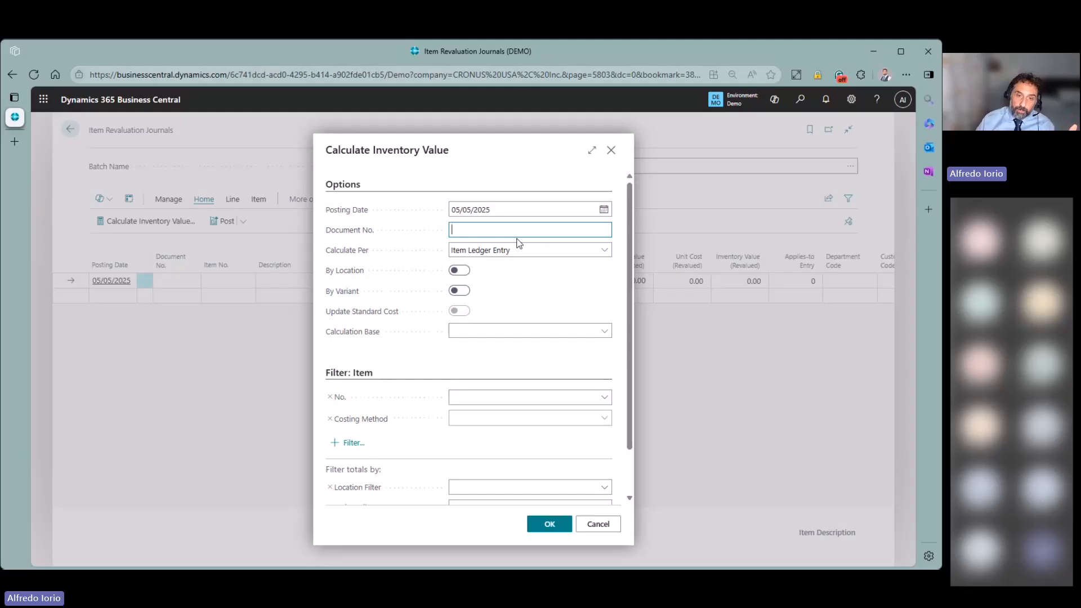
{"action": "left_click", "coordinate": [603, 210]}
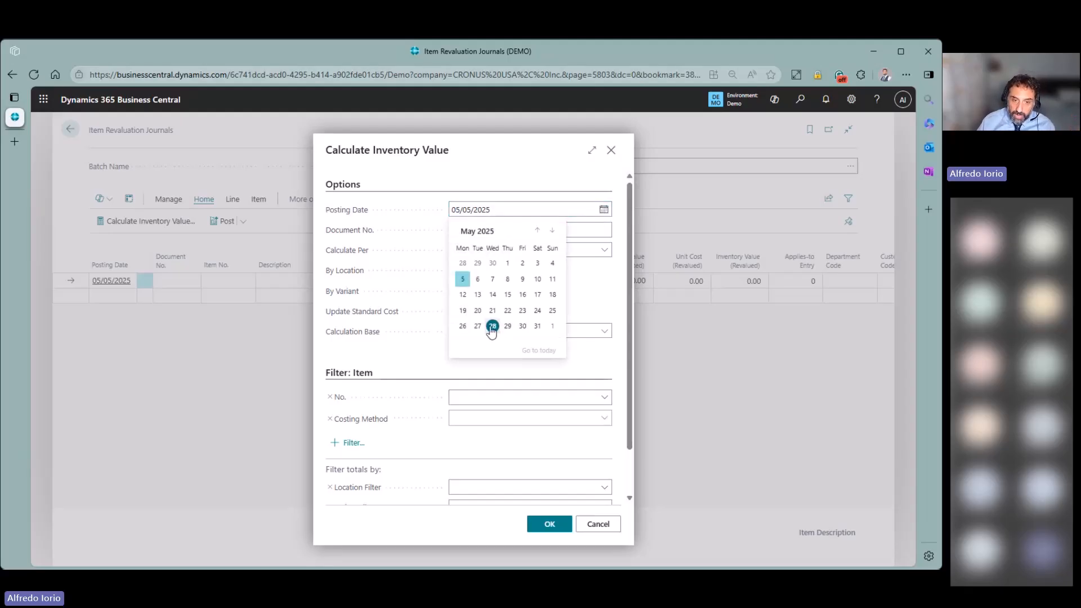
{"action": "left_click", "coordinate": [493, 326]}
{"action": "left_click", "coordinate": [852, 106]}
{"action": "left_click", "coordinate": [790, 190]}
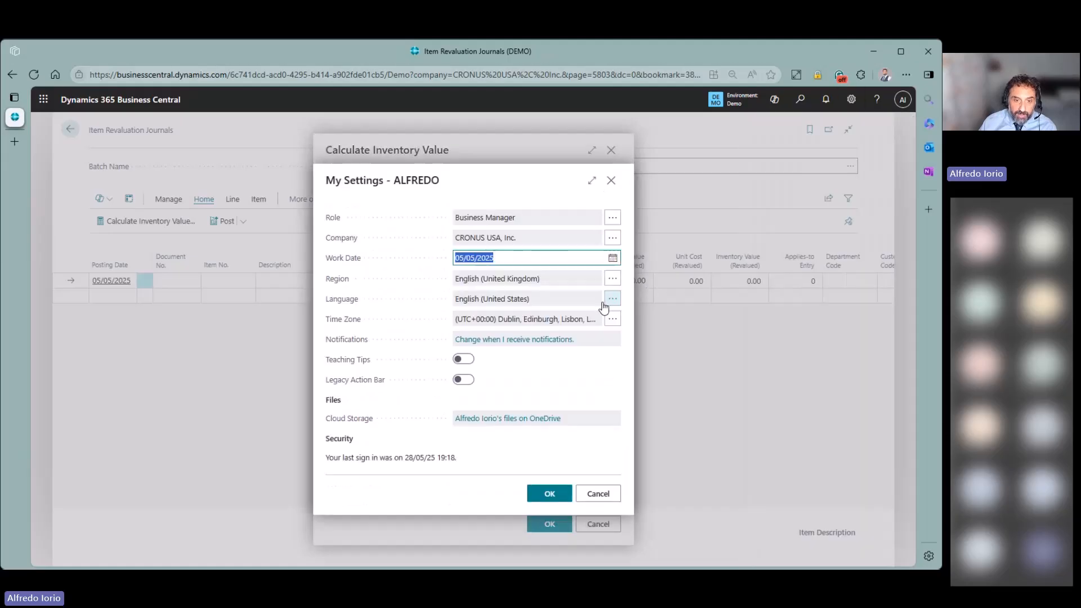
{"action": "left_click", "coordinate": [611, 180]}
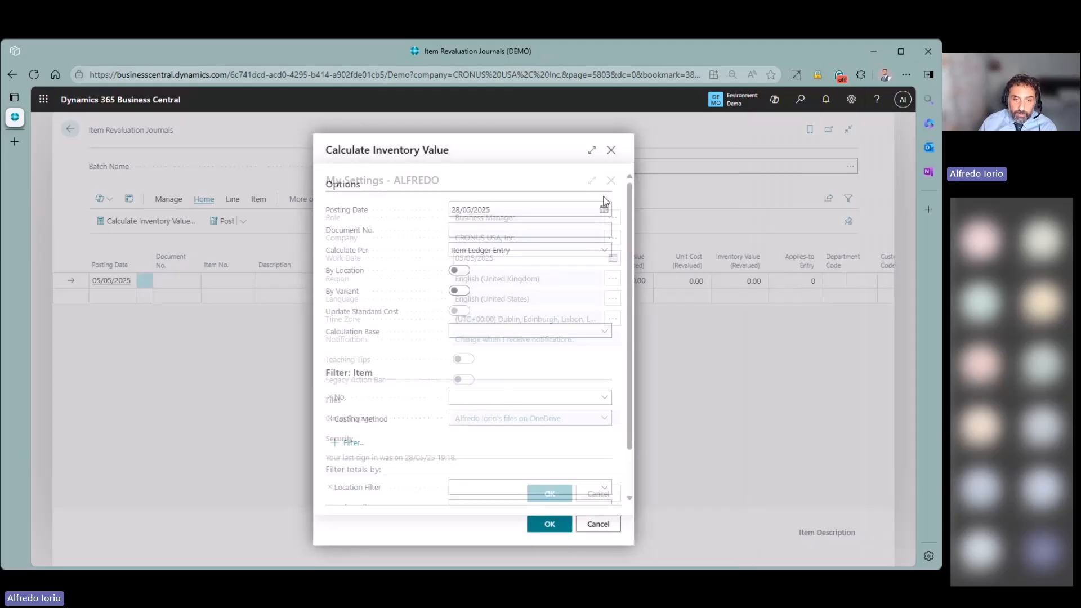
{"action": "left_click", "coordinate": [603, 209]}
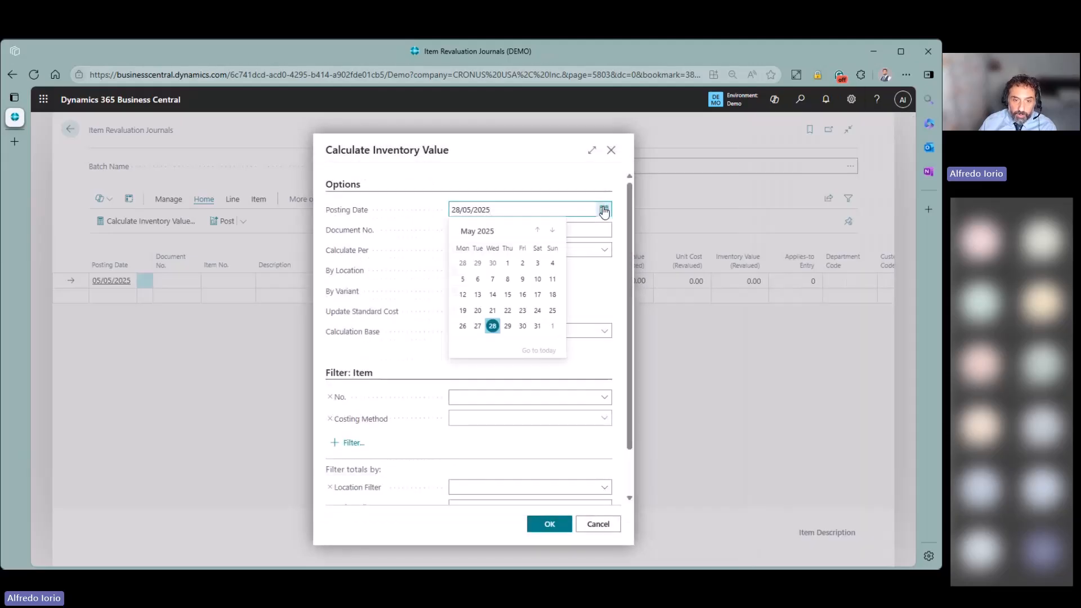
{"action": "left_click", "coordinate": [459, 275]}
- Enter document DEMO01, item filter 1001, location EAST, and run the calculation
{"action": "left_click", "coordinate": [516, 228]}
{"action": "type", "text": "Demo01"}
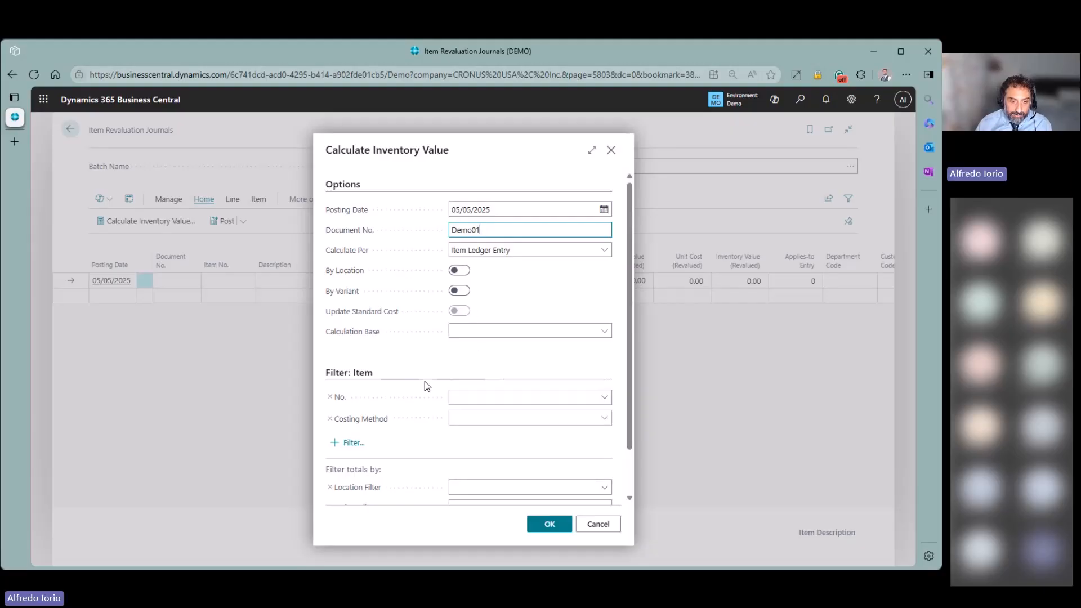
{"action": "left_click", "coordinate": [479, 397]}
{"action": "type", "text": "1001"}
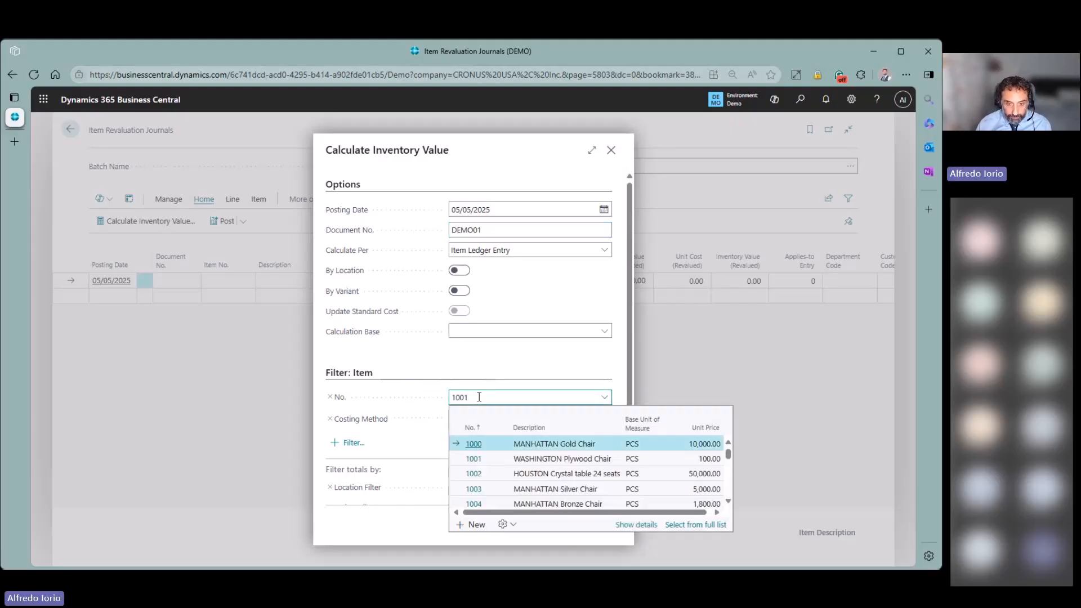
{"action": "left_click", "coordinate": [469, 361]}
{"action": "scroll", "coordinate": [470, 383], "scroll_direction": "down", "scroll_amount": 1}
{"action": "left_click", "coordinate": [472, 435]}
{"action": "type", "text": "e"}
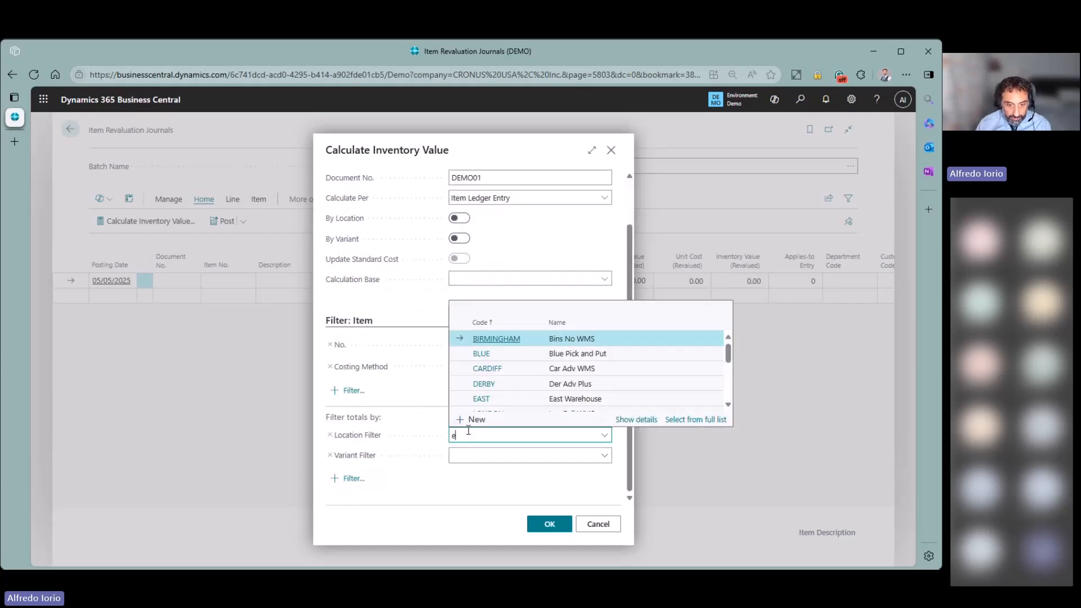
{"action": "left_click", "coordinate": [502, 367]}
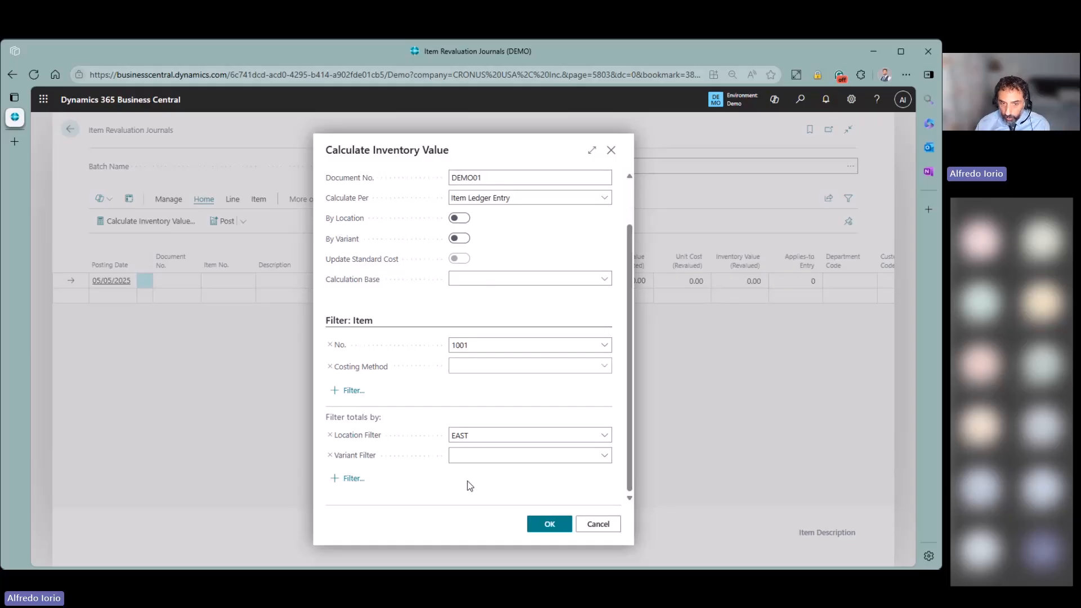
{"action": "left_click", "coordinate": [552, 525]}
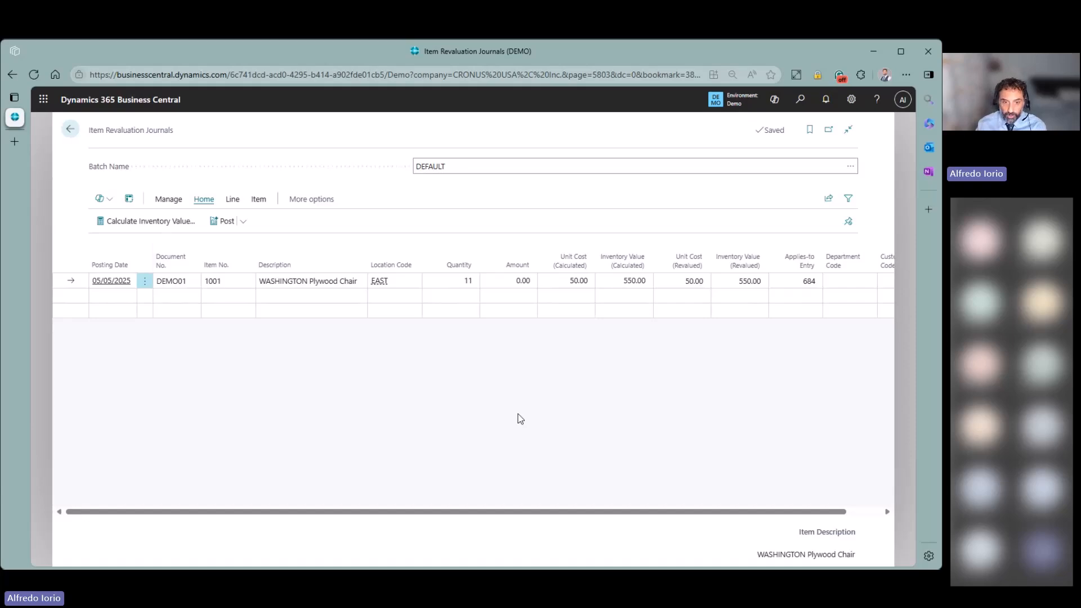
- Inspect item ledger entry 684 in the Applies-to Entry lookup, then cancel it
{"action": "left_click", "coordinate": [817, 284]}
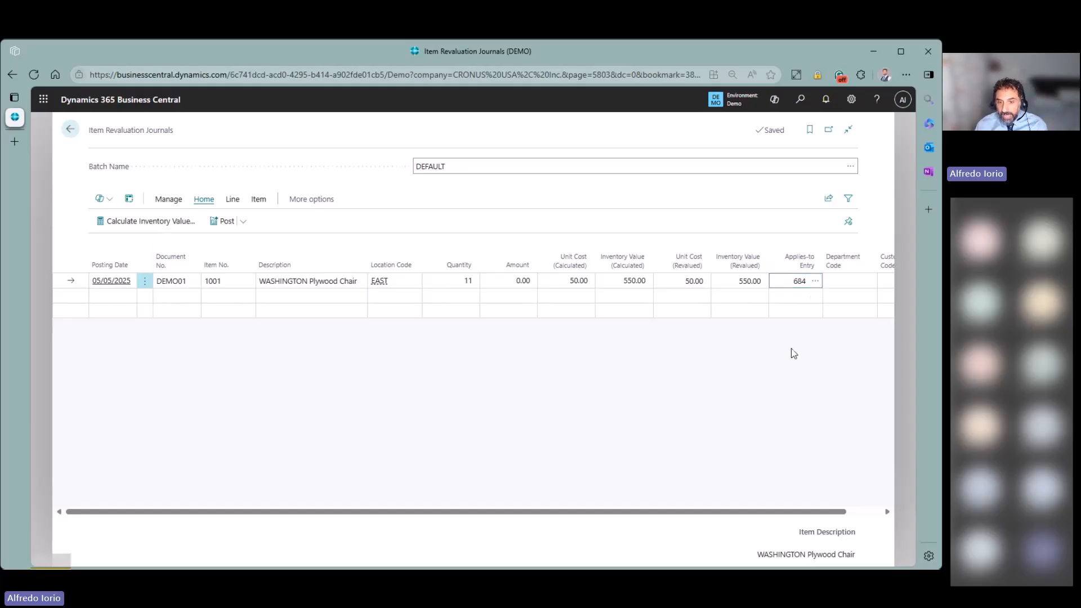
{"action": "left_click", "coordinate": [816, 282]}
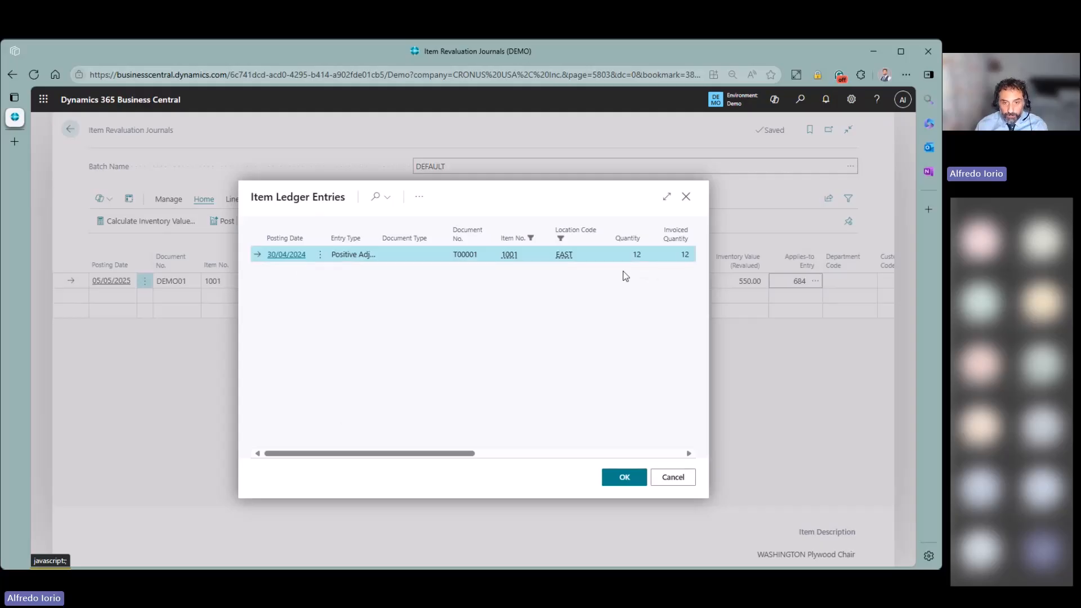
{"action": "left_click_drag", "start_coordinate": [467, 453], "coordinate": [553, 453]}
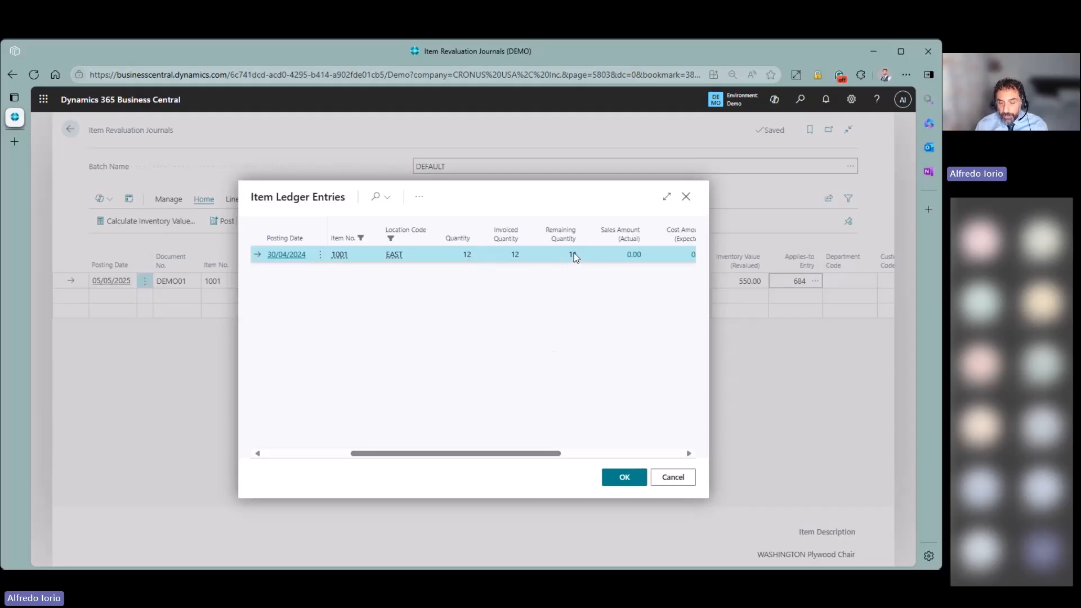
{"action": "left_click", "coordinate": [674, 478]}
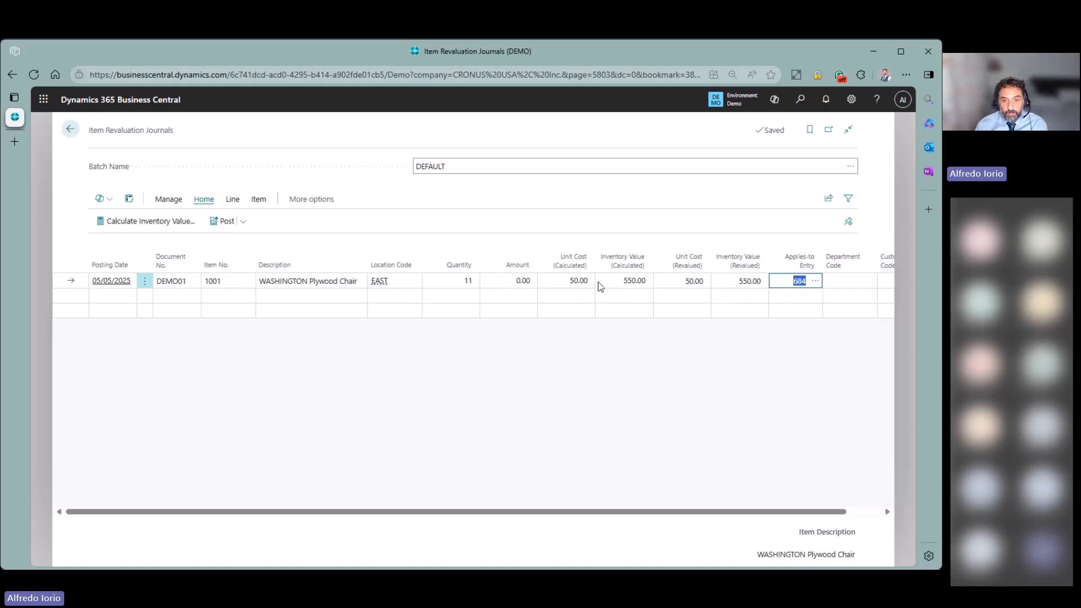
- Set the chair line's revalued unit cost to 51.00, totalling 561.00
{"action": "left_click", "coordinate": [688, 279]}
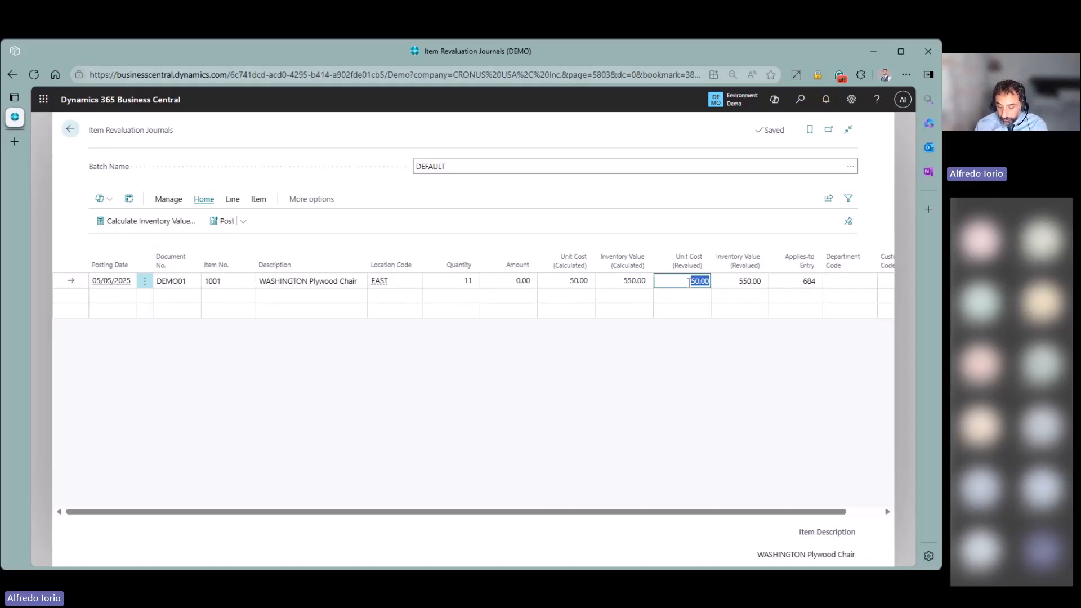
{"action": "type", "text": "55"}
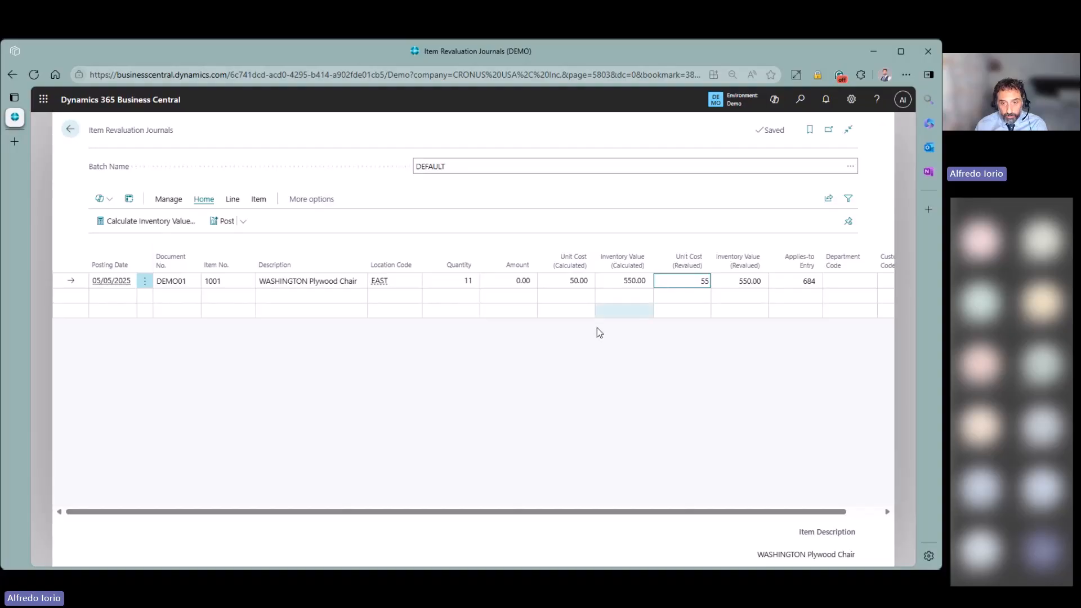
{"action": "key", "text": "Tab"}
{"action": "left_click", "coordinate": [685, 284]}
{"action": "type", "text": "51"}
{"action": "key", "text": "Tab"}
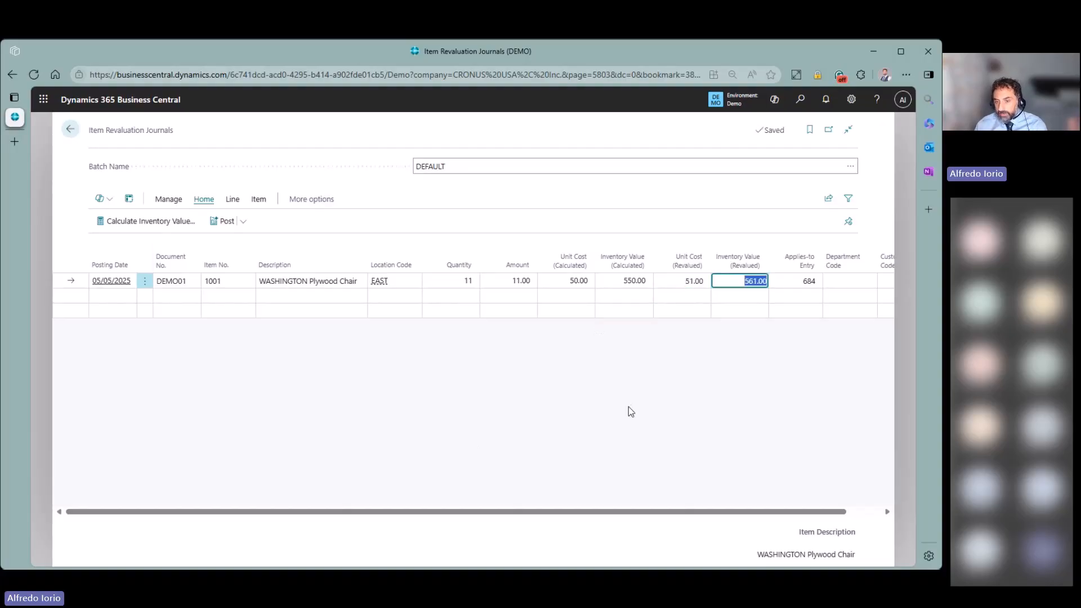
{"action": "left_click", "coordinate": [583, 288]}
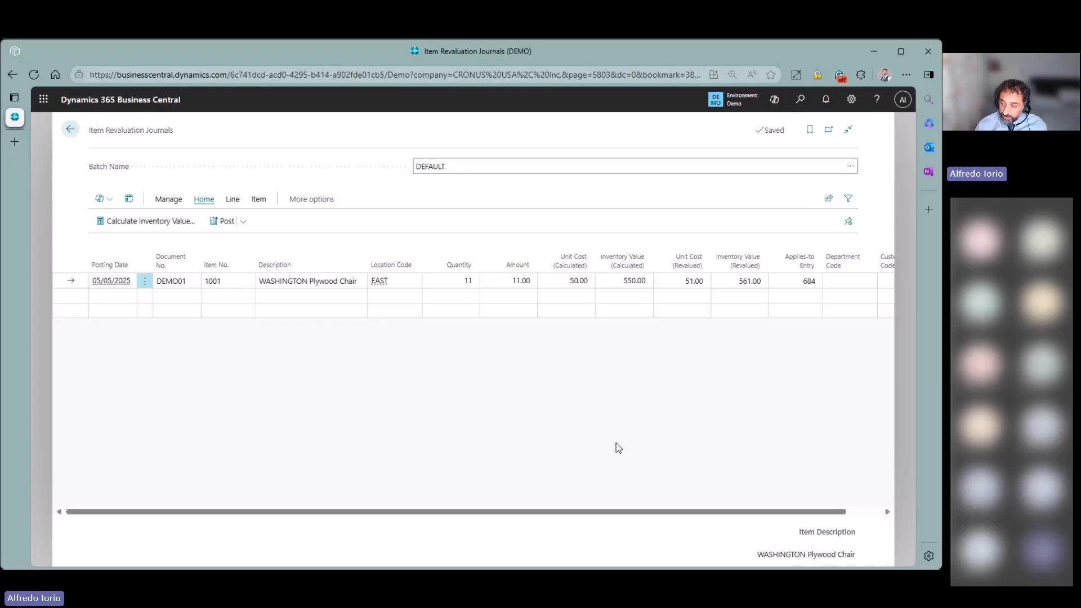
- Preview posting and check the 11.00 Cost Amount (Actual) value entry, then return to the journal
{"action": "left_click", "coordinate": [245, 220]}
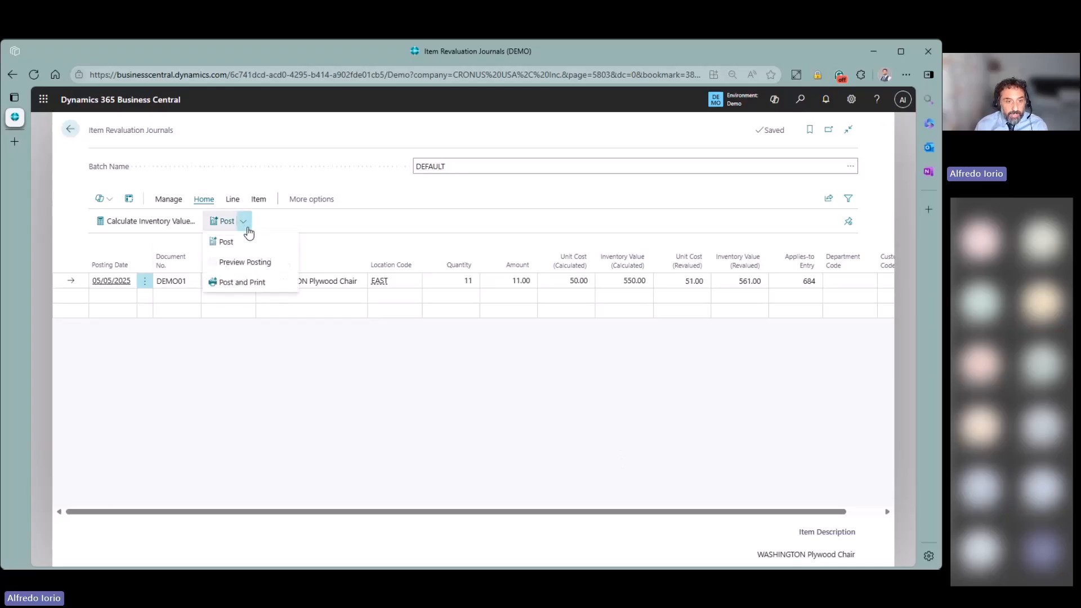
{"action": "left_click", "coordinate": [251, 262]}
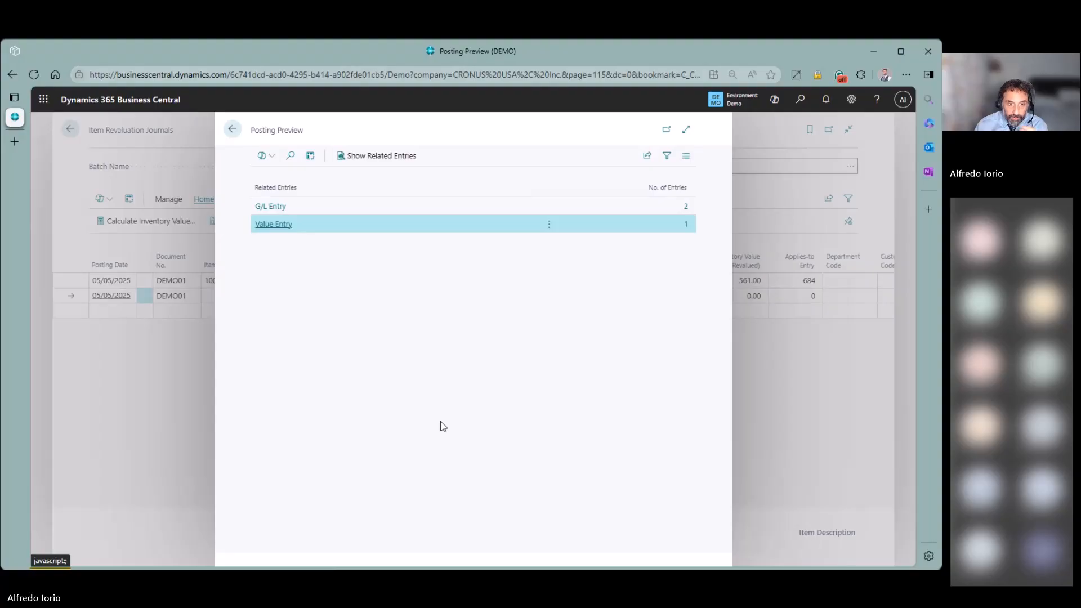
{"action": "left_click", "coordinate": [686, 223]}
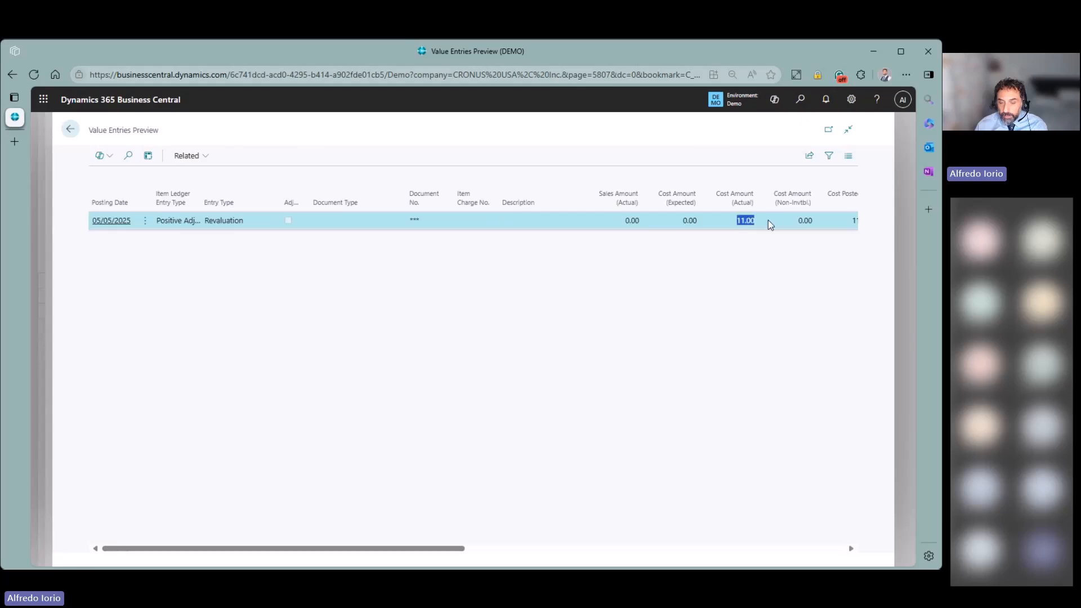
{"action": "left_click", "coordinate": [745, 220]}
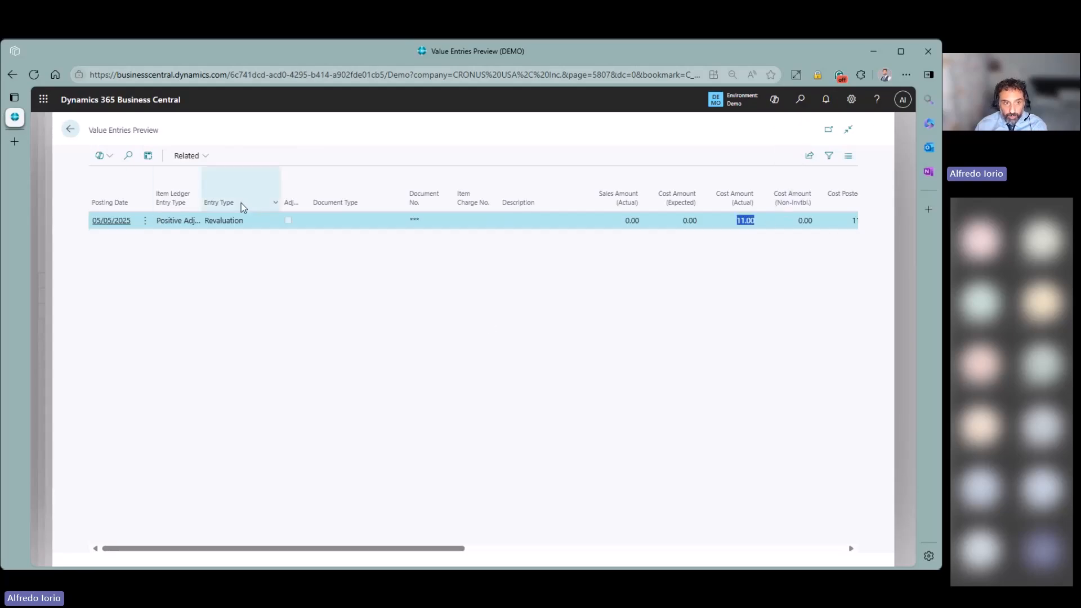
{"action": "left_click", "coordinate": [71, 130]}
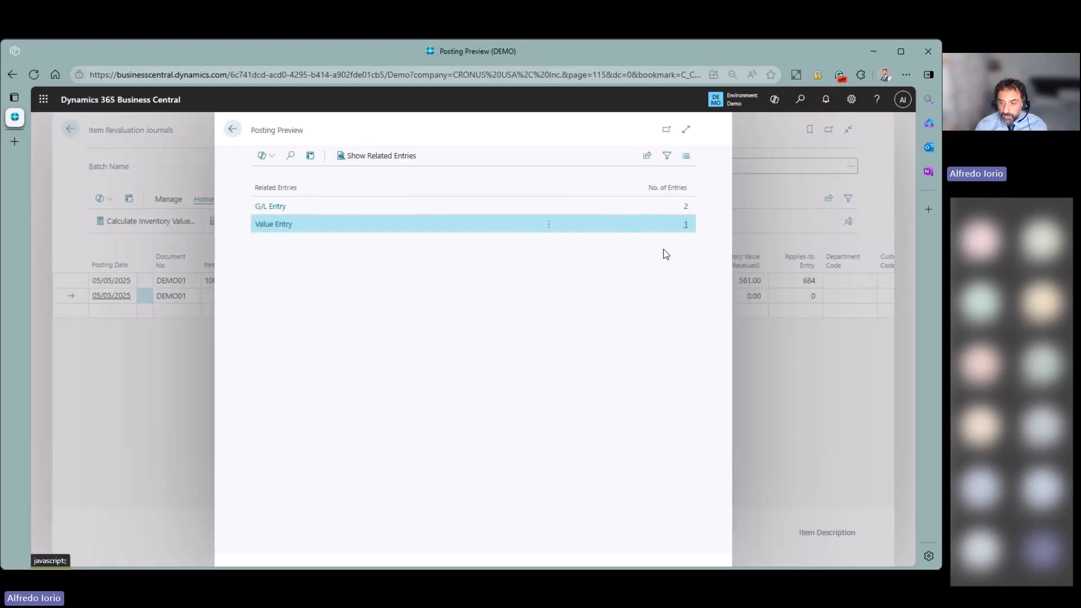
{"action": "left_click", "coordinate": [232, 129]}
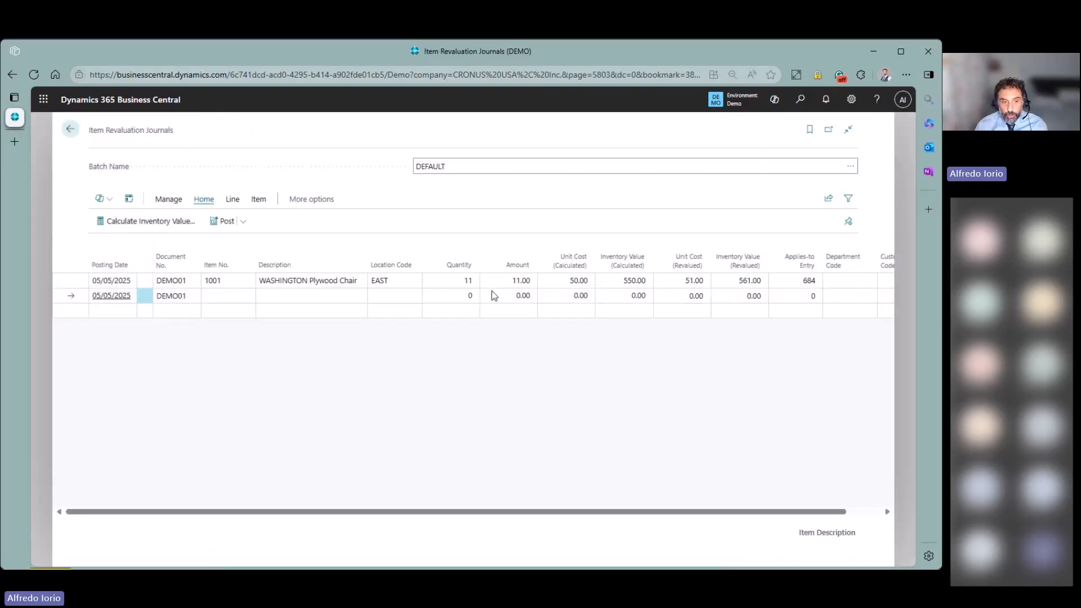
{"action": "left_click", "coordinate": [79, 284]}
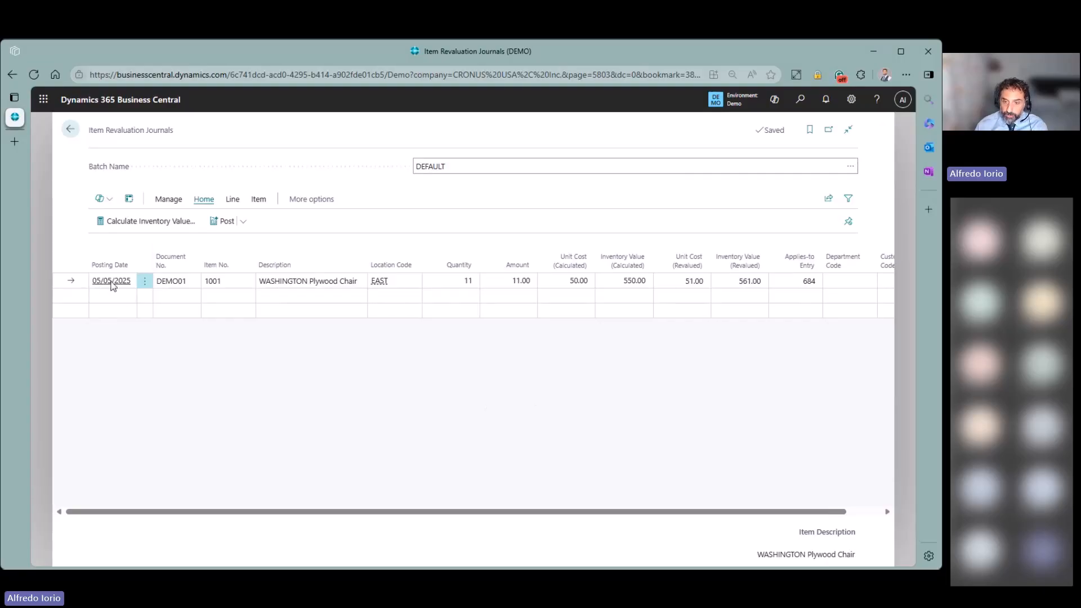
- Delete the existing chair revaluation line from the journal
{"action": "left_click", "coordinate": [145, 281]}
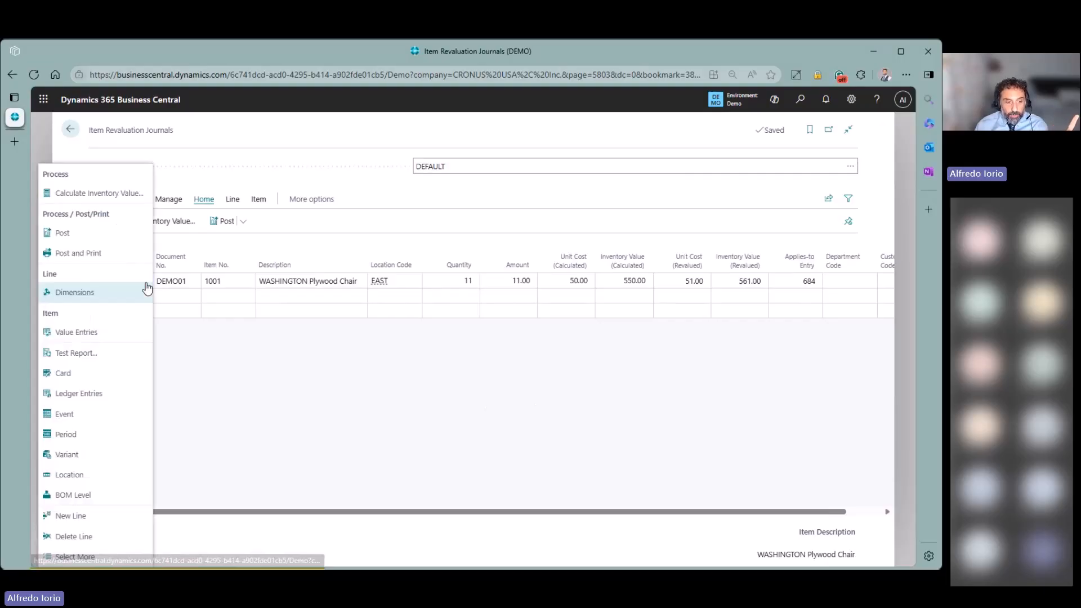
{"action": "left_click", "coordinate": [90, 536]}
{"action": "left_click", "coordinate": [523, 365]}
- Start Calculate Inventory Value with posting date 01/04/2025
{"action": "left_click", "coordinate": [169, 221]}
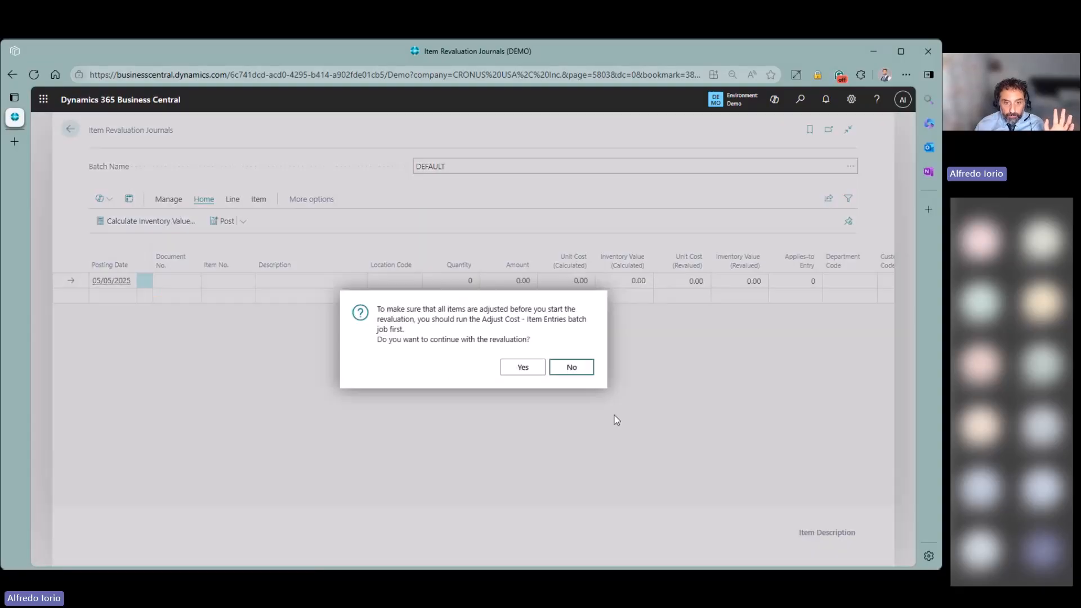
{"action": "left_click", "coordinate": [522, 366]}
{"action": "left_click", "coordinate": [603, 210]}
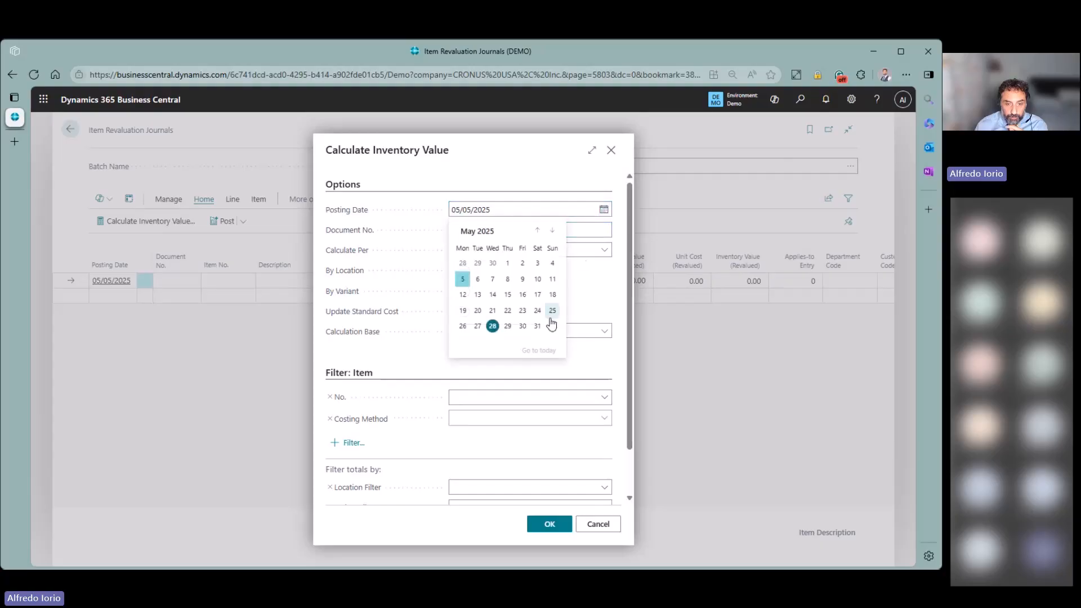
{"action": "left_click", "coordinate": [537, 231]}
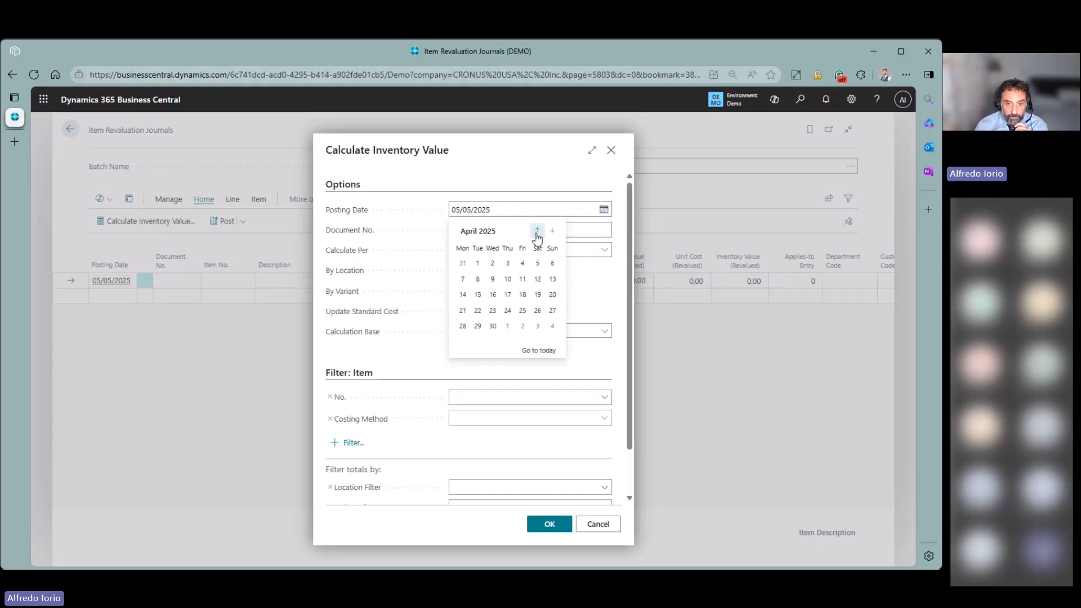
{"action": "left_click", "coordinate": [478, 264]}
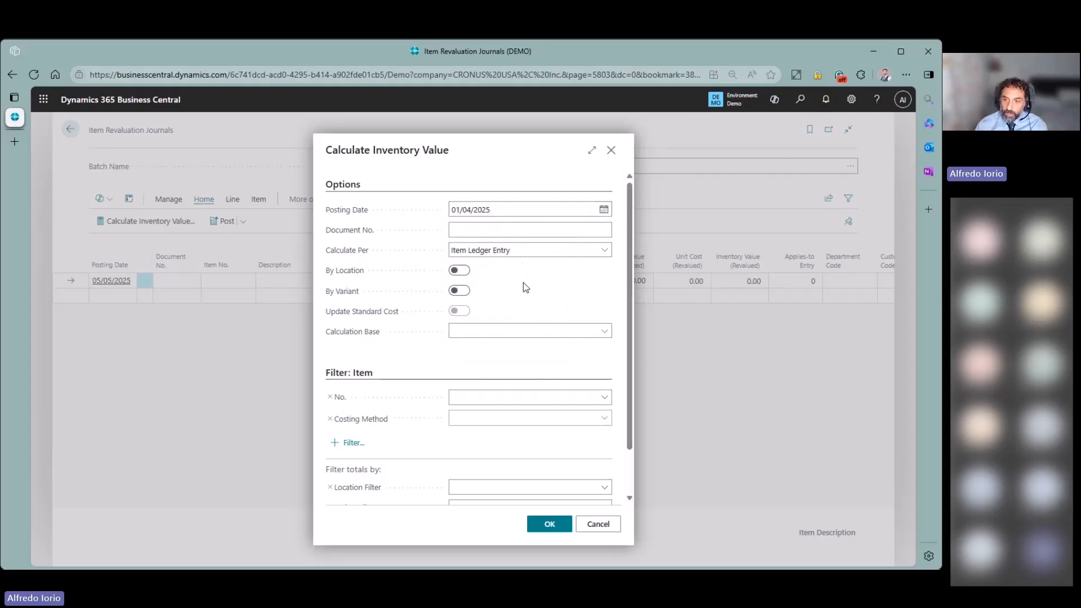
- Enter document DEMO, item filter 1001, location EAST, and run the calculation
{"action": "left_click", "coordinate": [509, 232]}
{"action": "type", "text": "demo"}
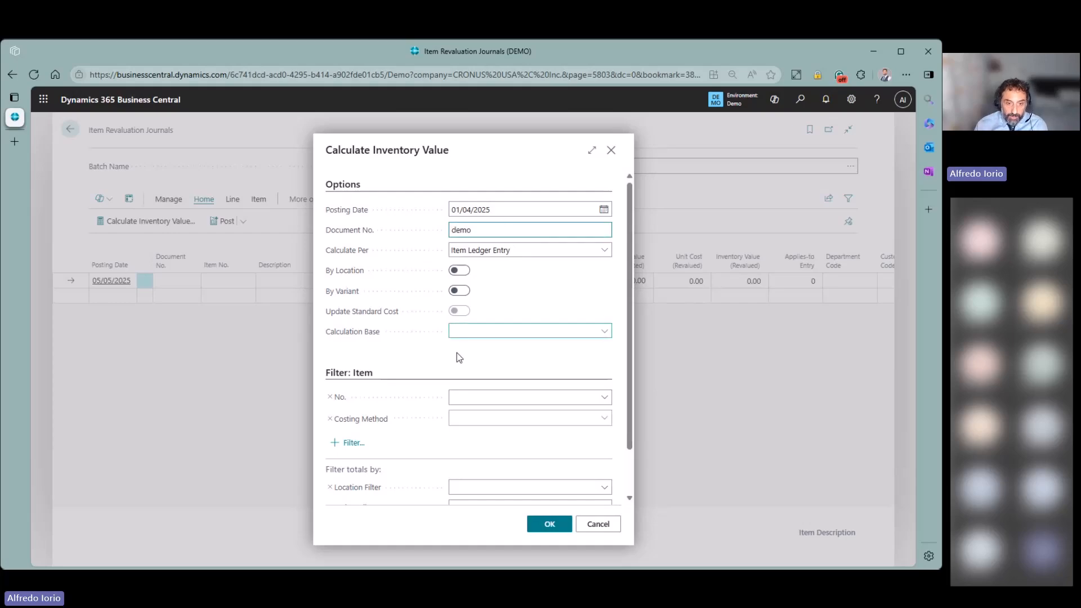
{"action": "left_click", "coordinate": [468, 396]}
{"action": "type", "text": "1001"}
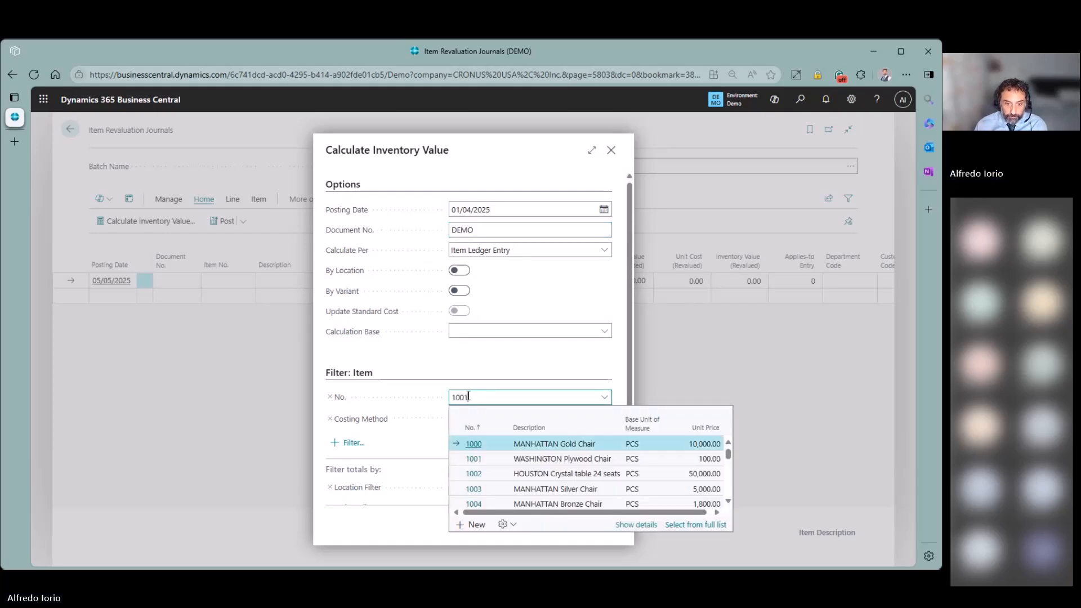
{"action": "left_click", "coordinate": [590, 449]}
{"action": "scroll", "coordinate": [535, 441], "scroll_direction": "down", "scroll_amount": 1}
{"action": "left_click", "coordinate": [509, 430]}
{"action": "type", "text": "eas"}
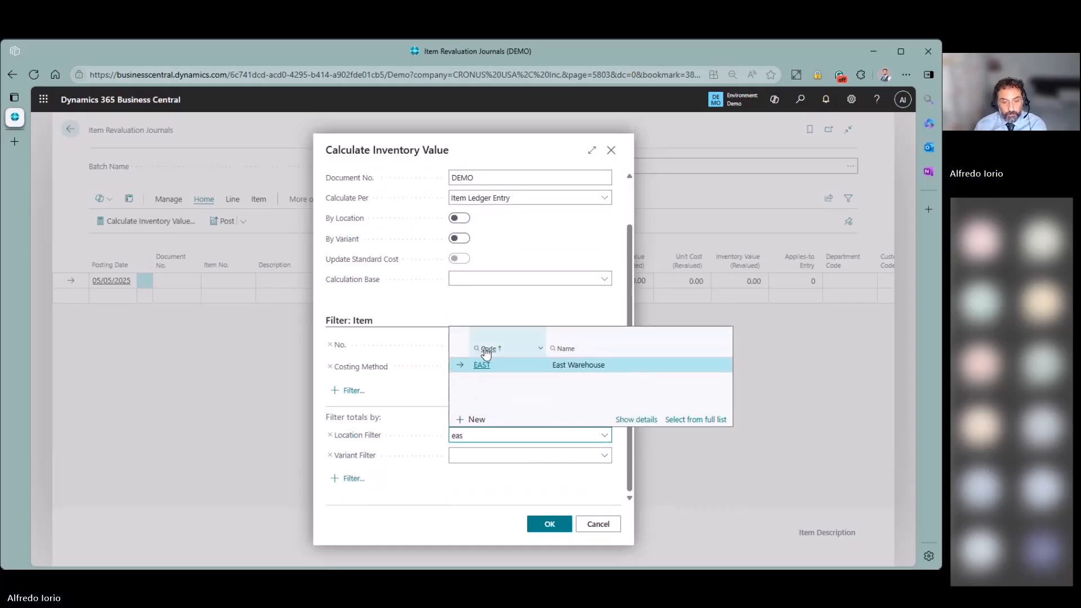
{"action": "left_click", "coordinate": [483, 364]}
{"action": "left_click", "coordinate": [550, 525]}
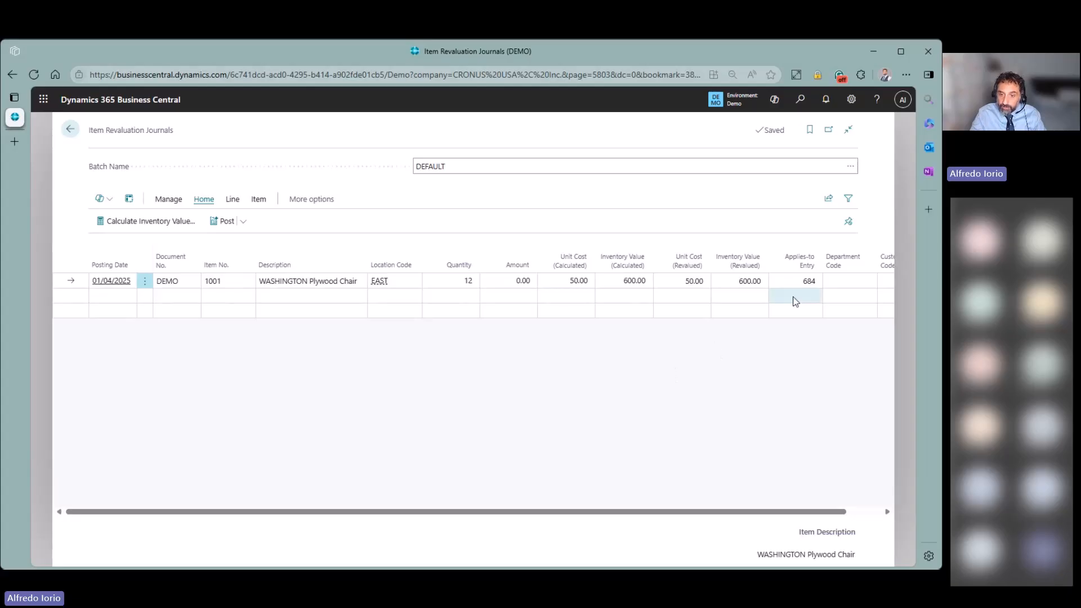
{"action": "left_click", "coordinate": [809, 281]}
{"action": "left_click", "coordinate": [815, 281]}
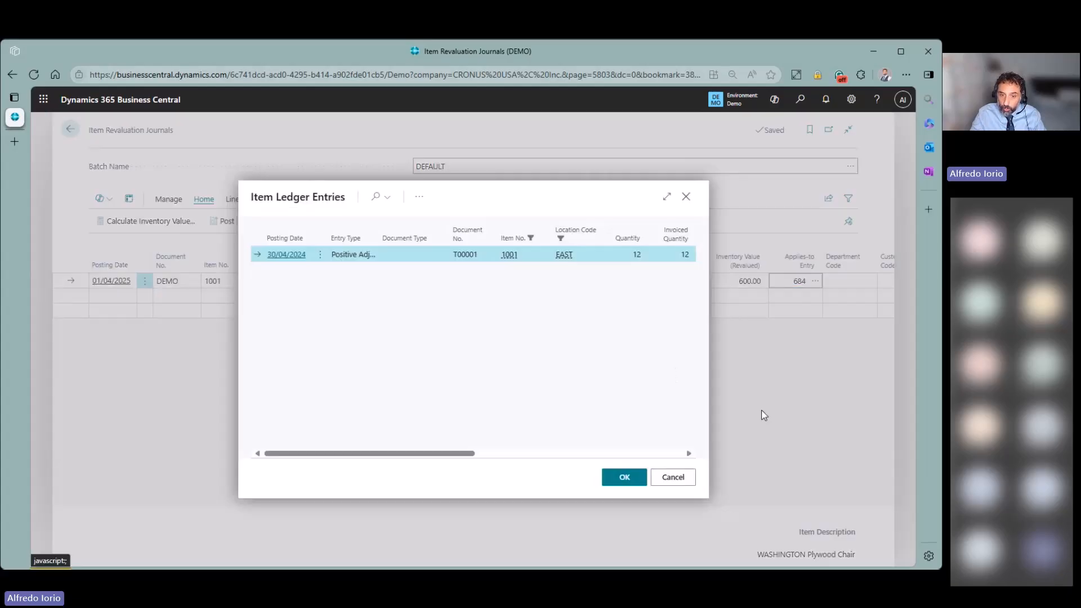
{"action": "left_click_drag", "start_coordinate": [431, 454], "coordinate": [493, 451]}
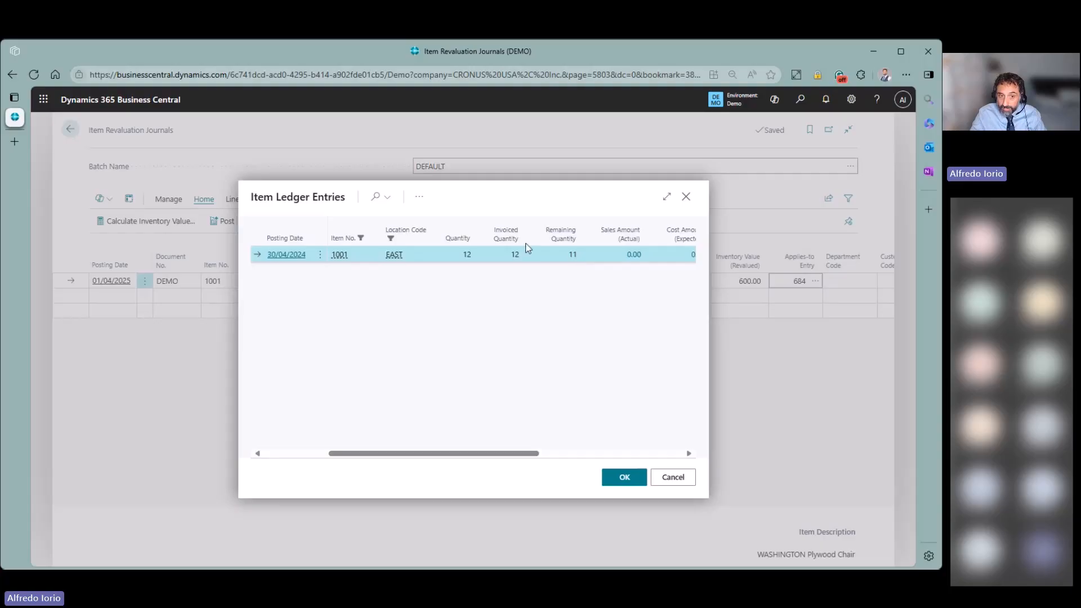
{"action": "left_click", "coordinate": [420, 200]}
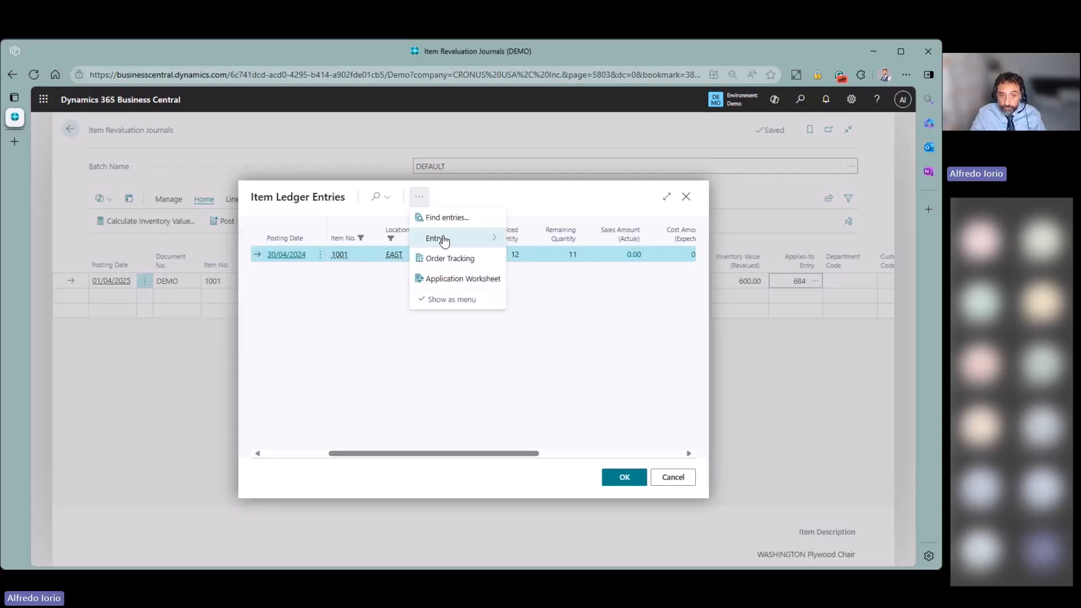
{"action": "mouse_move", "coordinate": [442, 239]}
{"action": "left_click", "coordinate": [527, 239]}
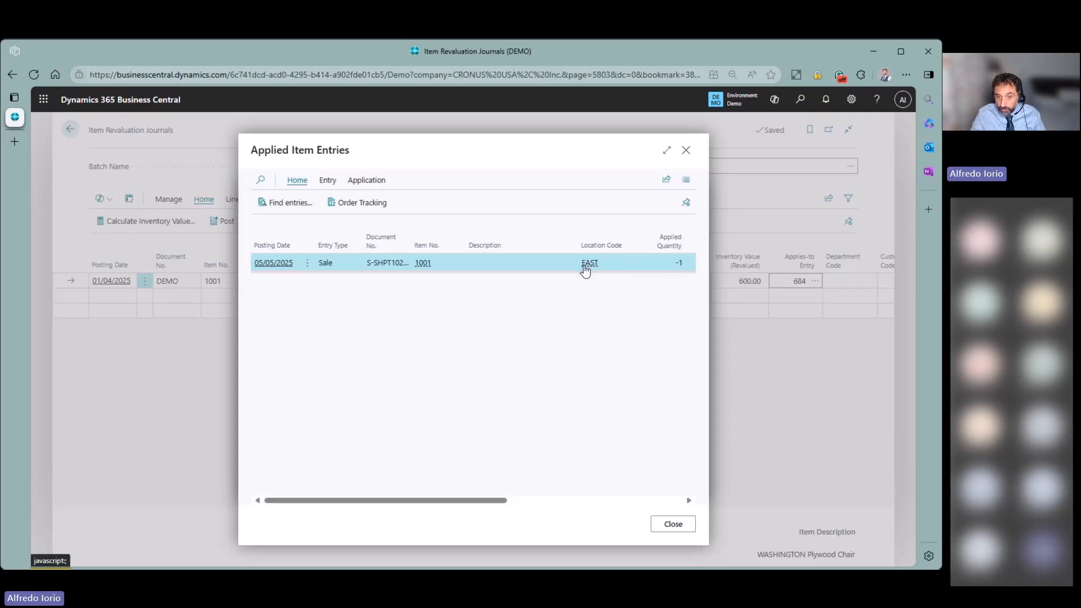
{"action": "left_click_drag", "start_coordinate": [255, 265], "coordinate": [291, 269]}
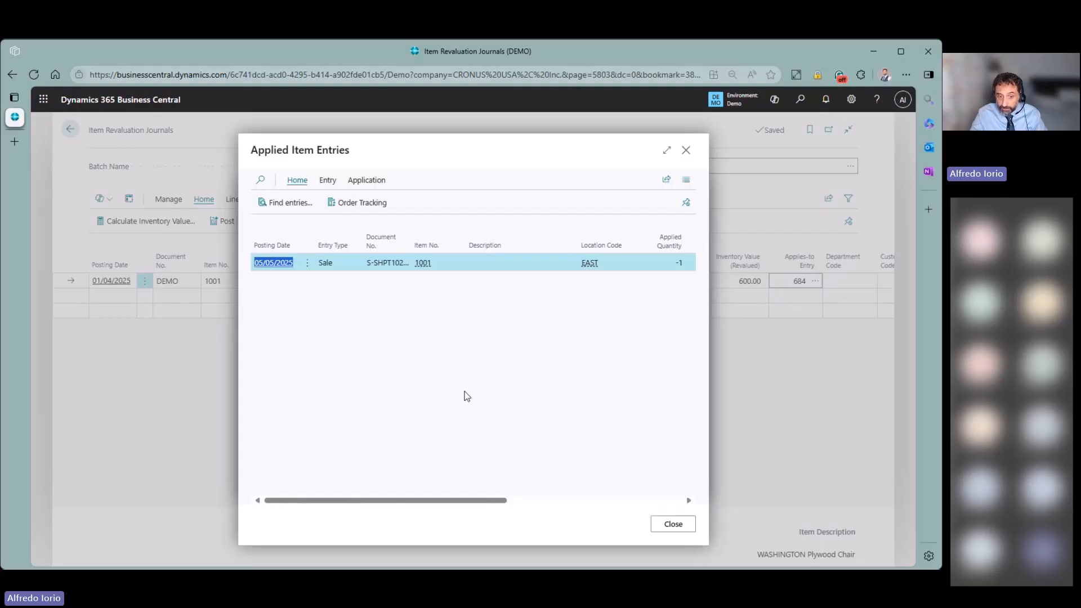
{"action": "left_click_drag", "start_coordinate": [471, 499], "coordinate": [601, 499]}
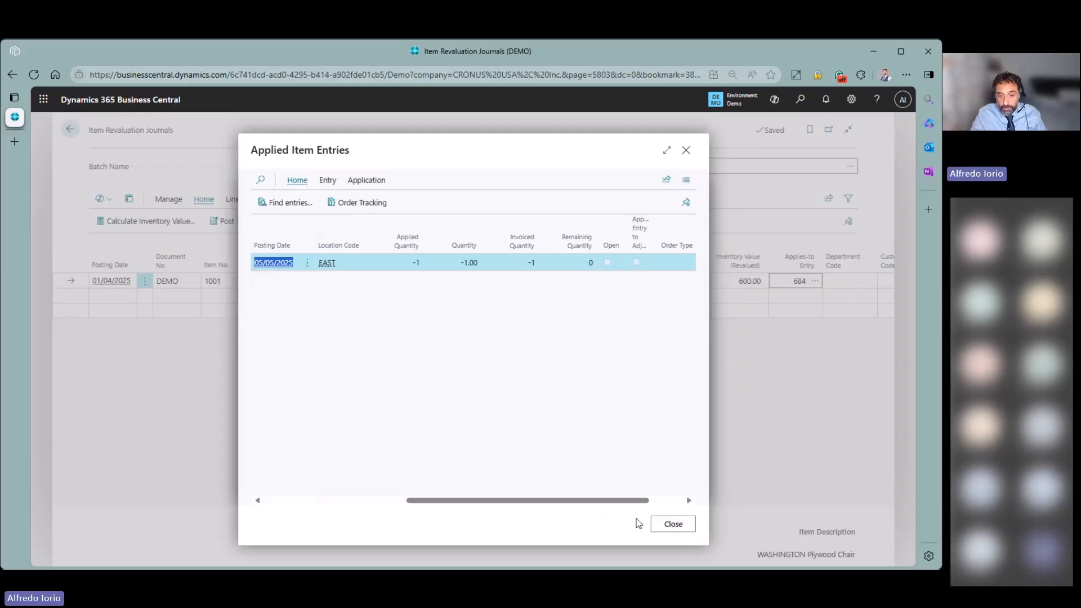
{"action": "left_click", "coordinate": [660, 526]}
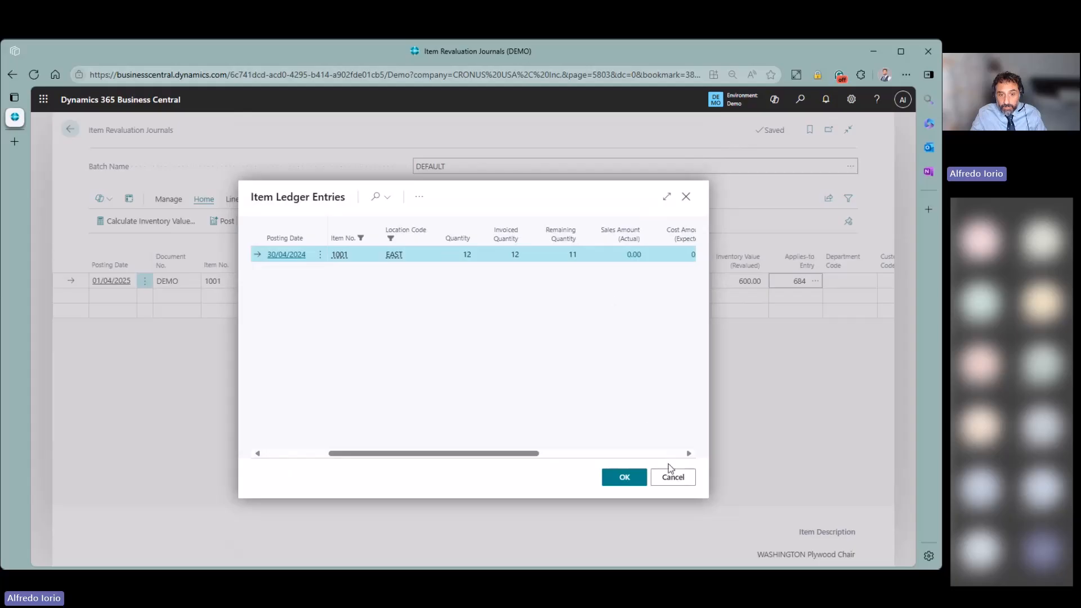
{"action": "left_click", "coordinate": [674, 478]}
{"action": "left_click", "coordinate": [676, 286]}
- Set revalued unit cost 51 for item 1001 and preview the posting
{"action": "type", "text": "51"}
{"action": "key", "text": "Tab"}
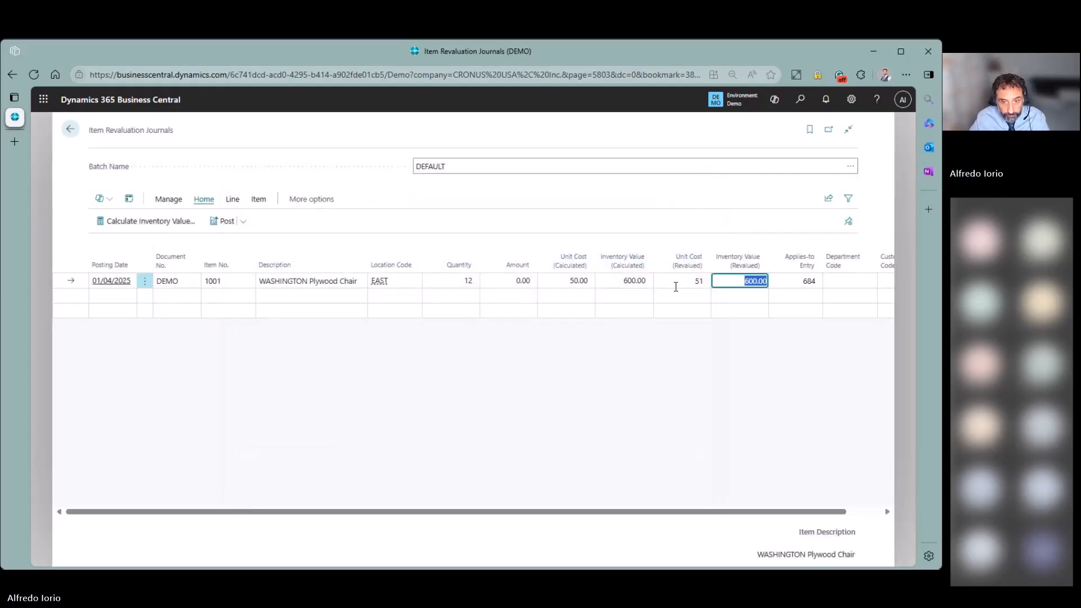
{"action": "left_click", "coordinate": [245, 225]}
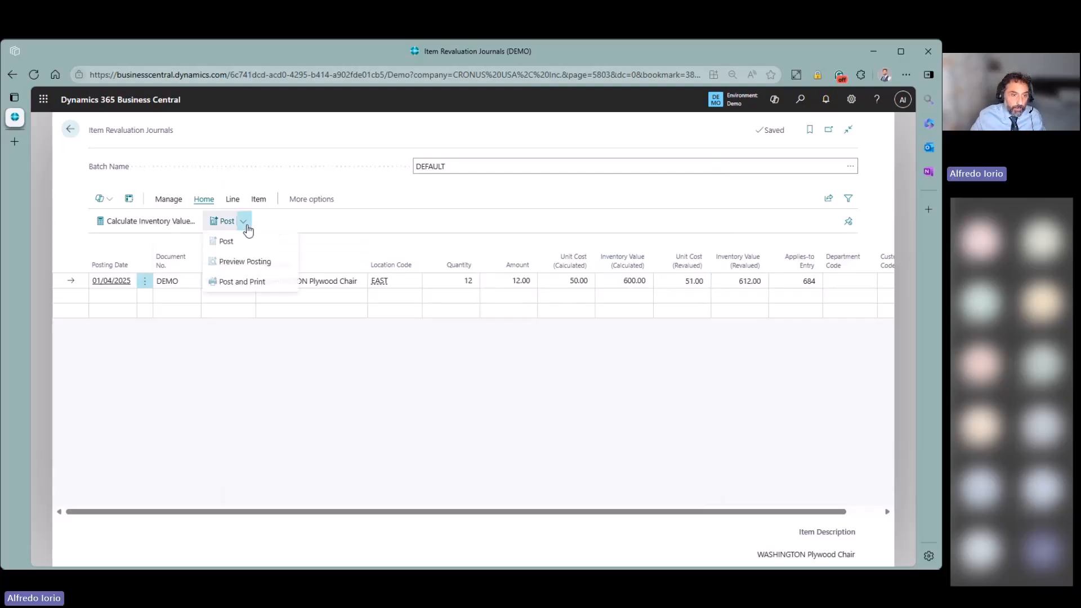
{"action": "left_click", "coordinate": [245, 261]}
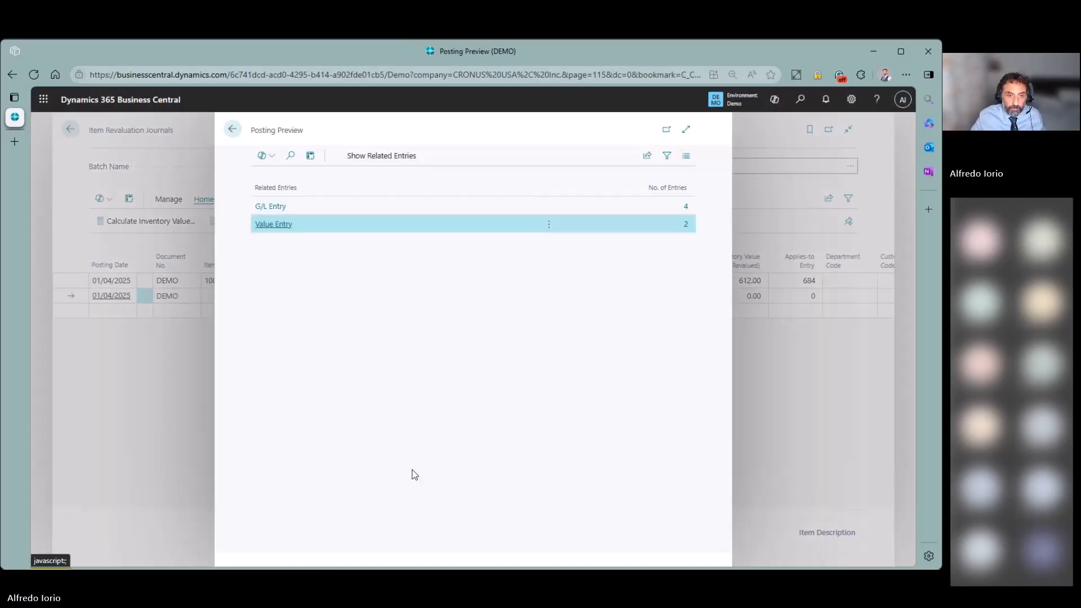
- Review the 12.00 revaluation value entry and the -1.00 sale adjustment entry
{"action": "left_click", "coordinate": [686, 225]}
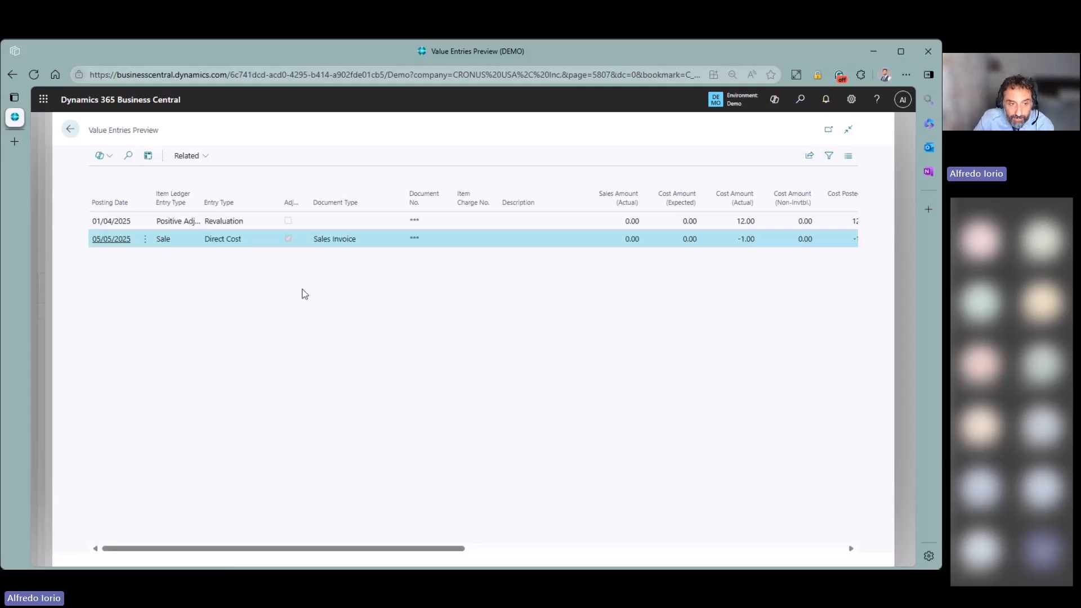
{"action": "left_click", "coordinate": [252, 226]}
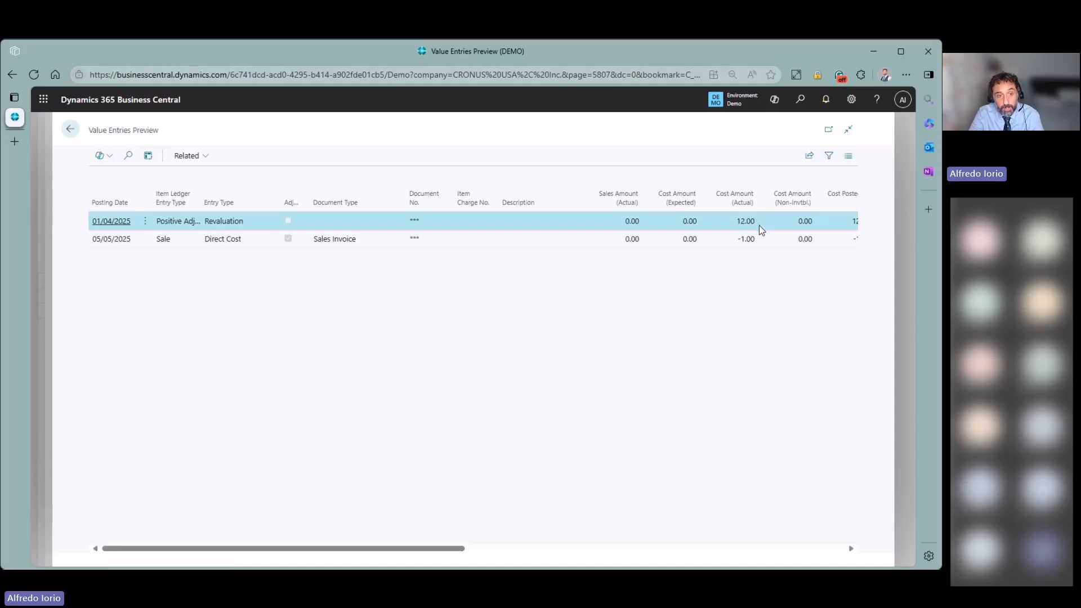
{"action": "left_click", "coordinate": [242, 241]}
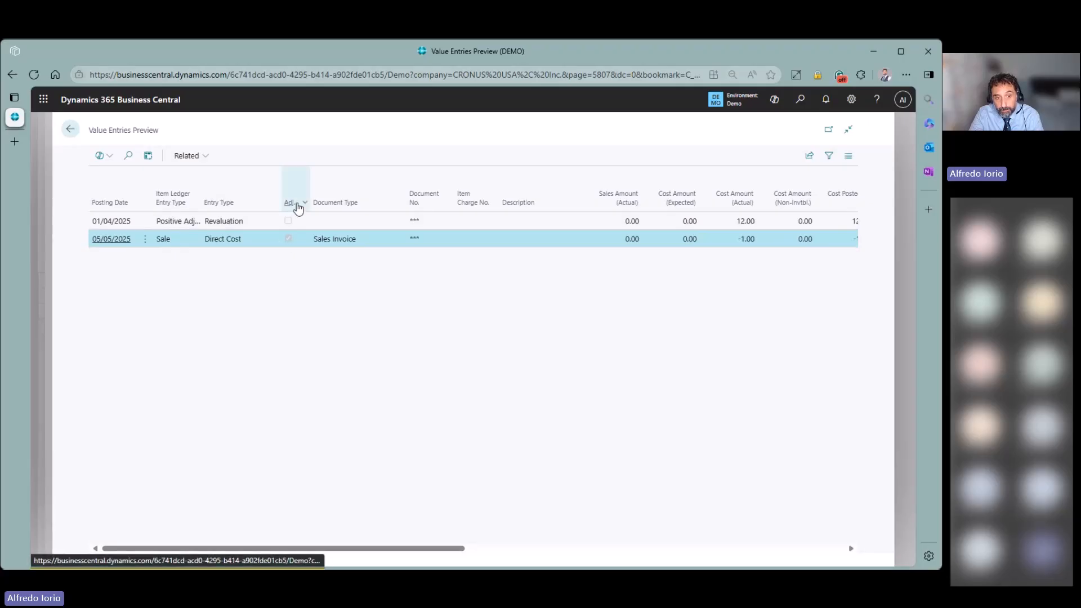
{"action": "left_click_drag", "start_coordinate": [310, 186], "coordinate": [339, 190]}
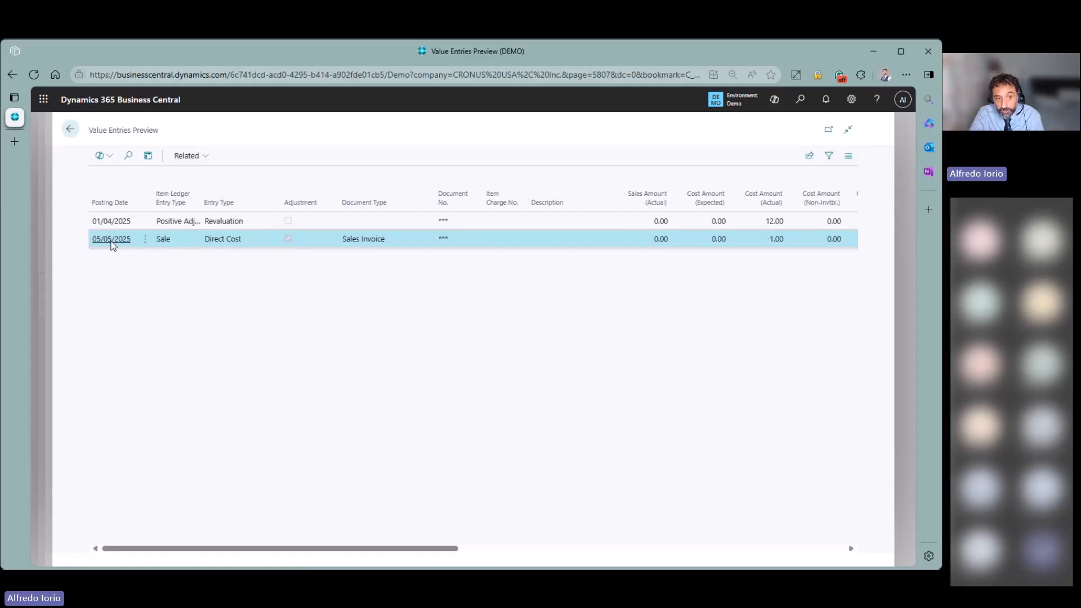
{"action": "left_click", "coordinate": [125, 223]}
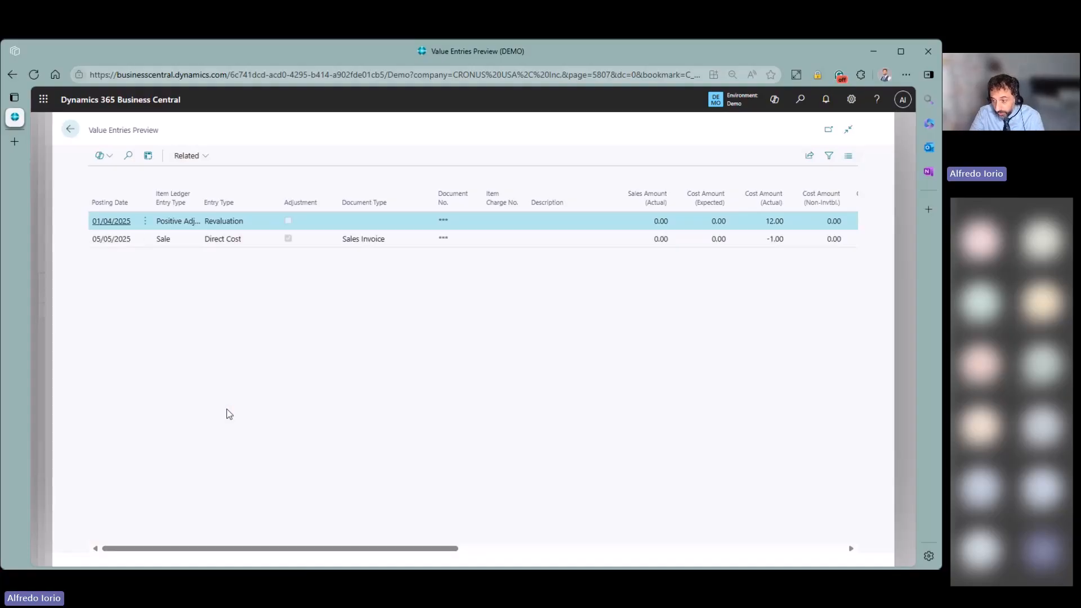
{"action": "left_click", "coordinate": [116, 241]}
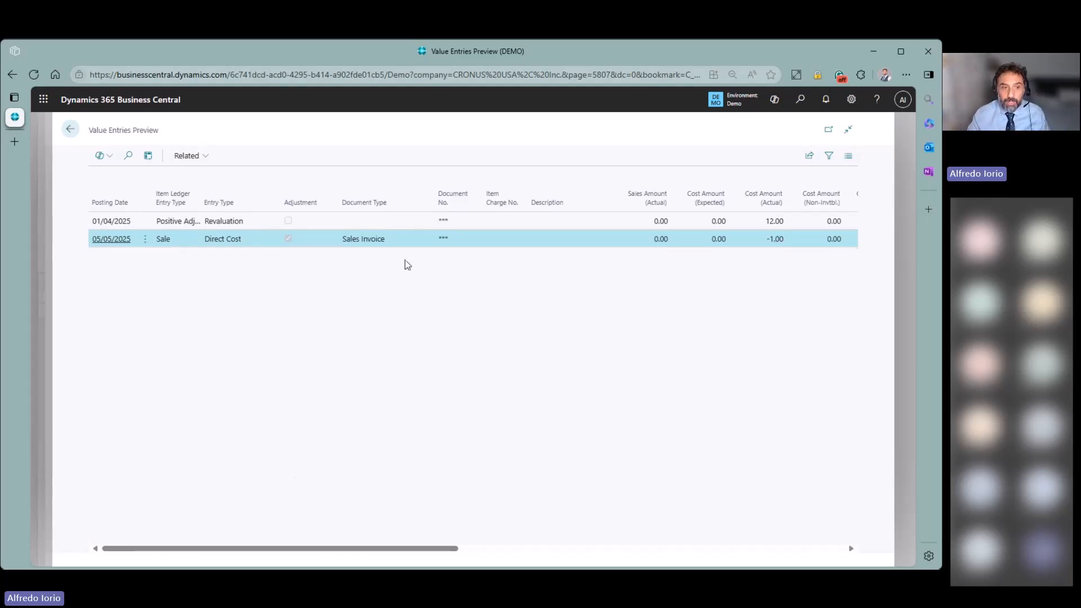
- Post the chair revaluation journal lines and acknowledge the success message
{"action": "left_click", "coordinate": [71, 129]}
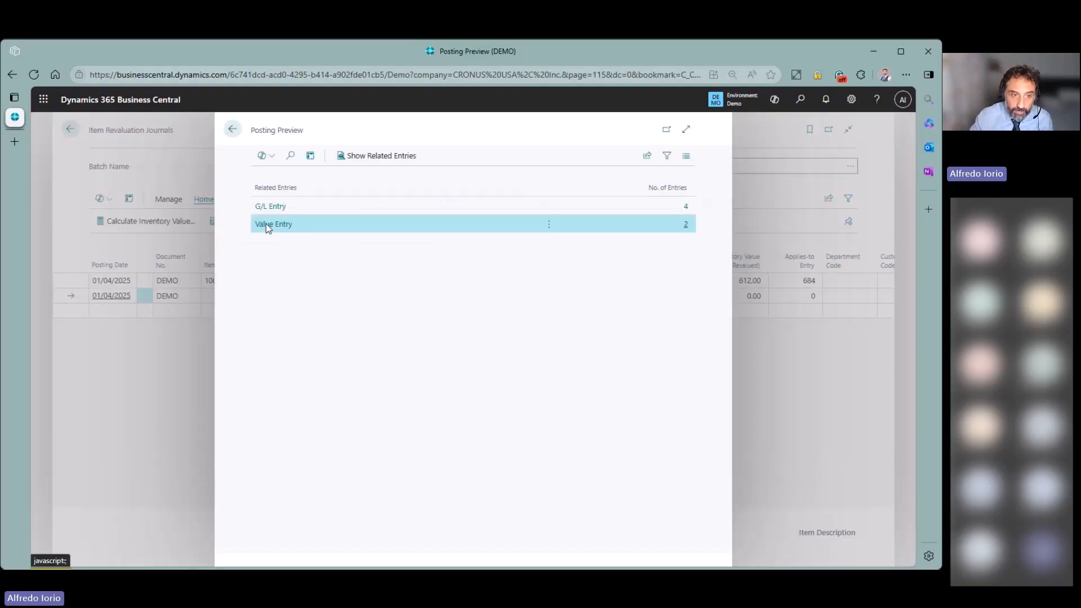
{"action": "left_click", "coordinate": [233, 131]}
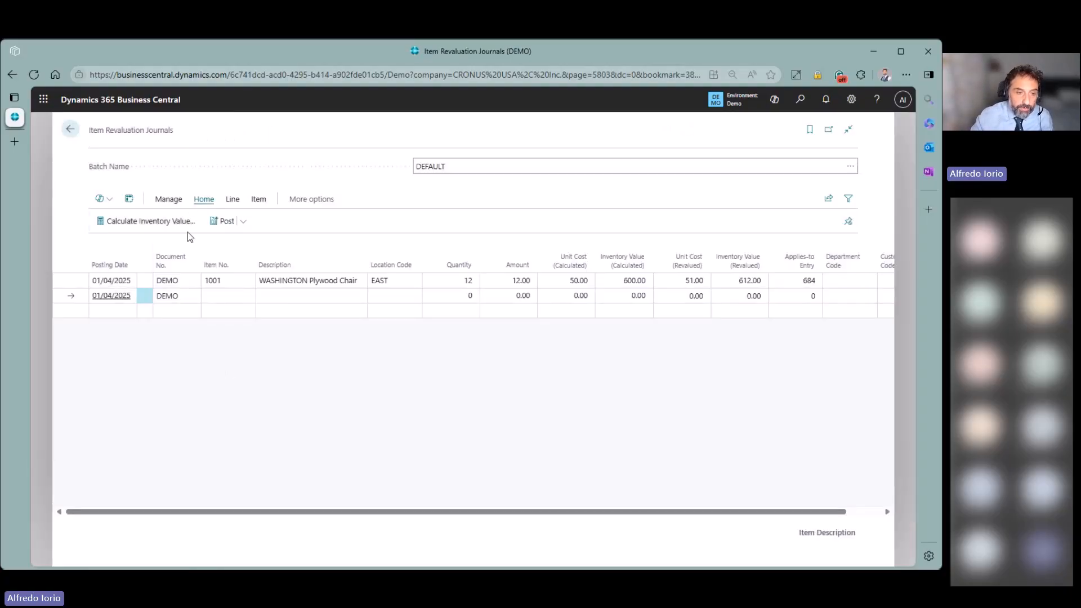
{"action": "left_click", "coordinate": [225, 221]}
{"action": "left_click", "coordinate": [523, 365]}
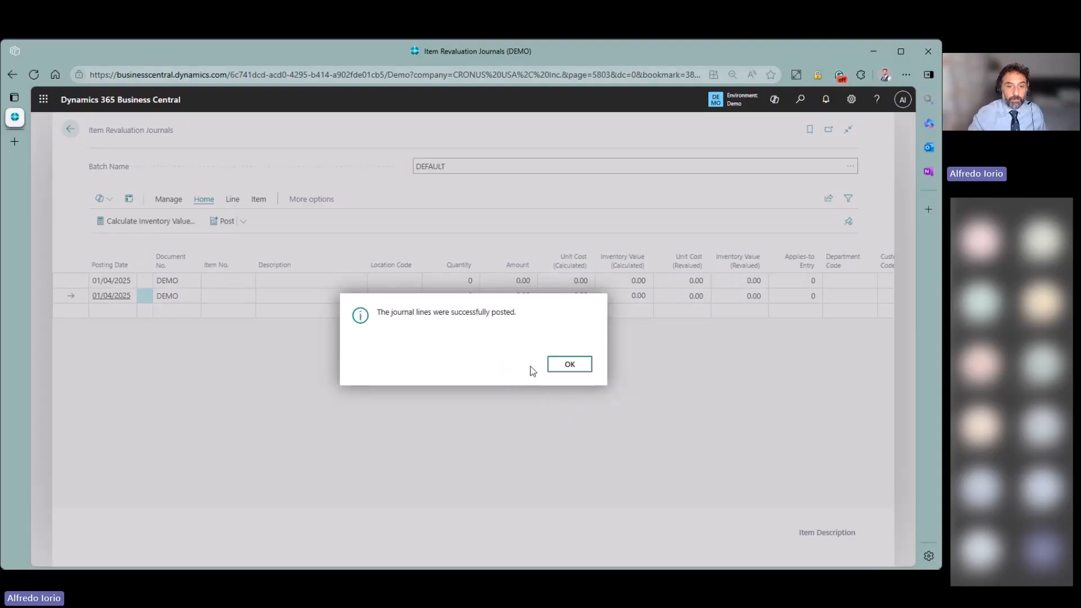
{"action": "left_click", "coordinate": [551, 361]}
- Go back to the CRONUS USA home page, collapse the banner, and open Tell me search
{"action": "left_click", "coordinate": [70, 129]}
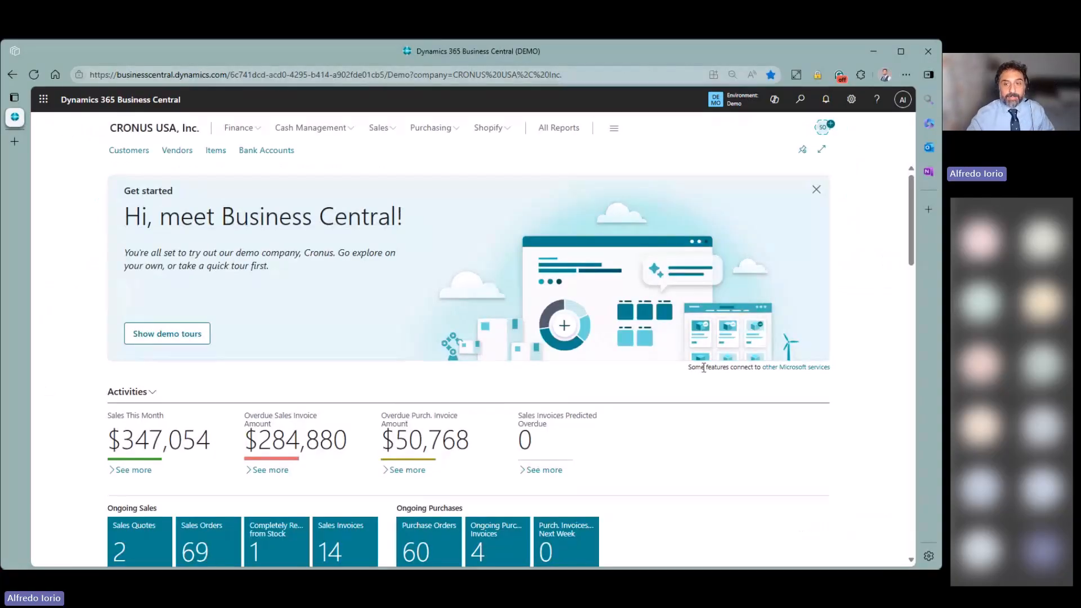
{"action": "left_click", "coordinate": [816, 189]}
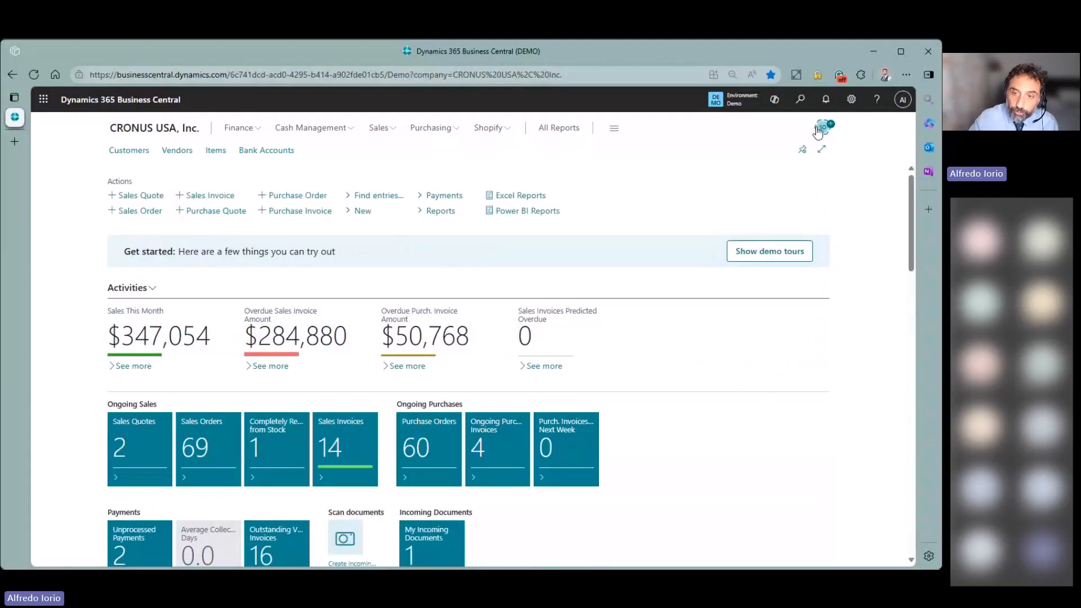
{"action": "left_click", "coordinate": [800, 100]}
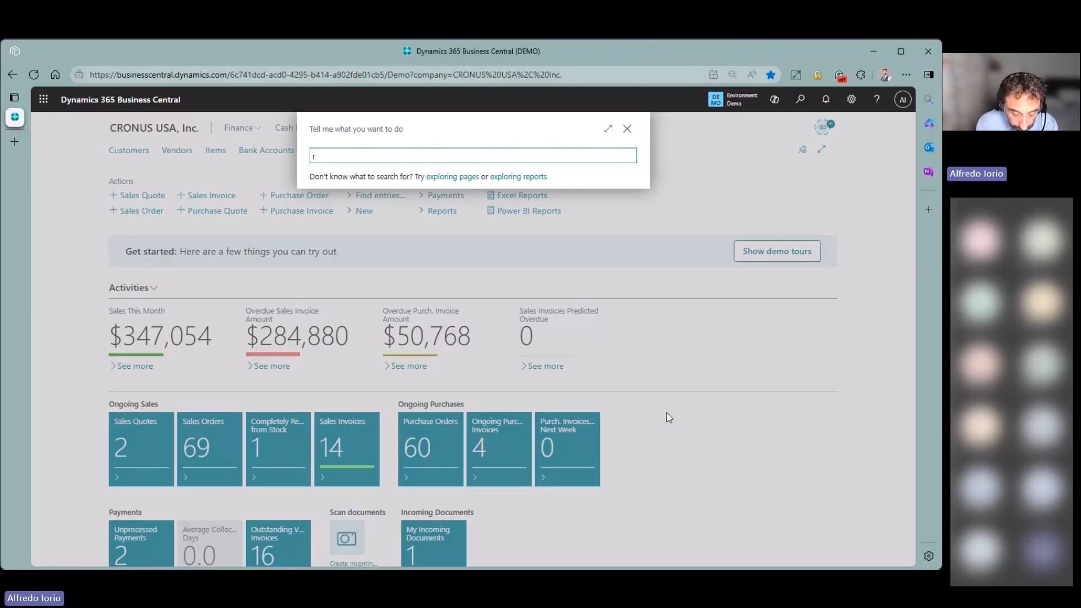
- Search 'rel pro' and open the Released Production Orders list
{"action": "type", "text": "re pro"}
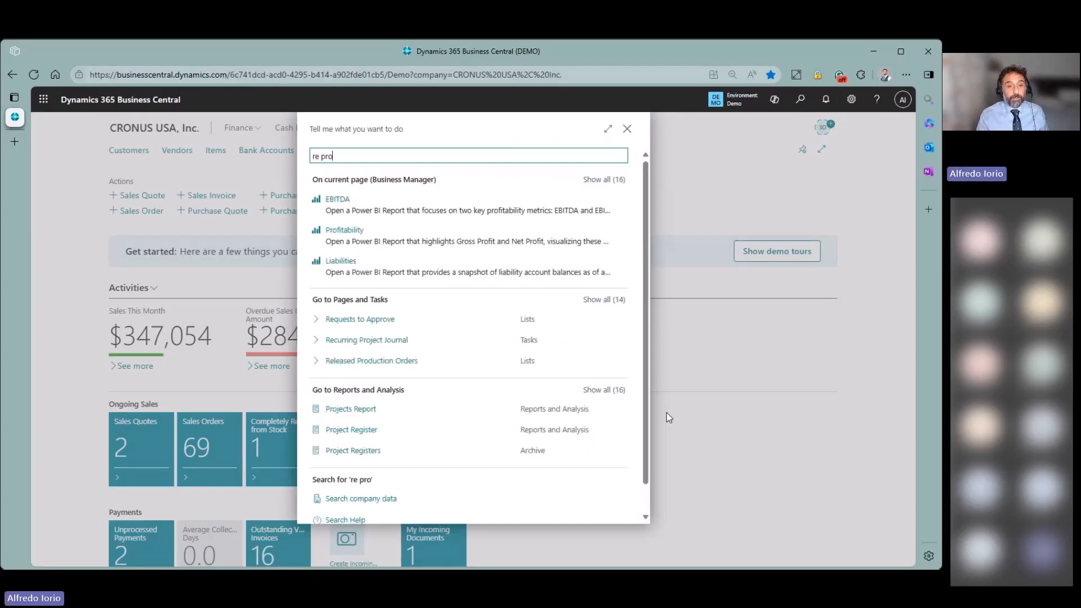
{"action": "key", "text": "Down"}
{"action": "key", "text": "Down"}
{"action": "key", "text": "Down"}
{"action": "key", "text": "Down"}
{"action": "key", "text": "Down"}
{"action": "key", "text": "Up"}
{"action": "key", "text": "Up"}
{"action": "key", "text": "Up"}
{"action": "key", "text": "Up"}
{"action": "key", "text": "Up"}
{"action": "key", "text": "Up"}
{"action": "key", "text": "ctrl+shift+Right"}
{"action": "key", "text": "ctrl+shift+Right"}
{"action": "type", "text": "rel pro"}
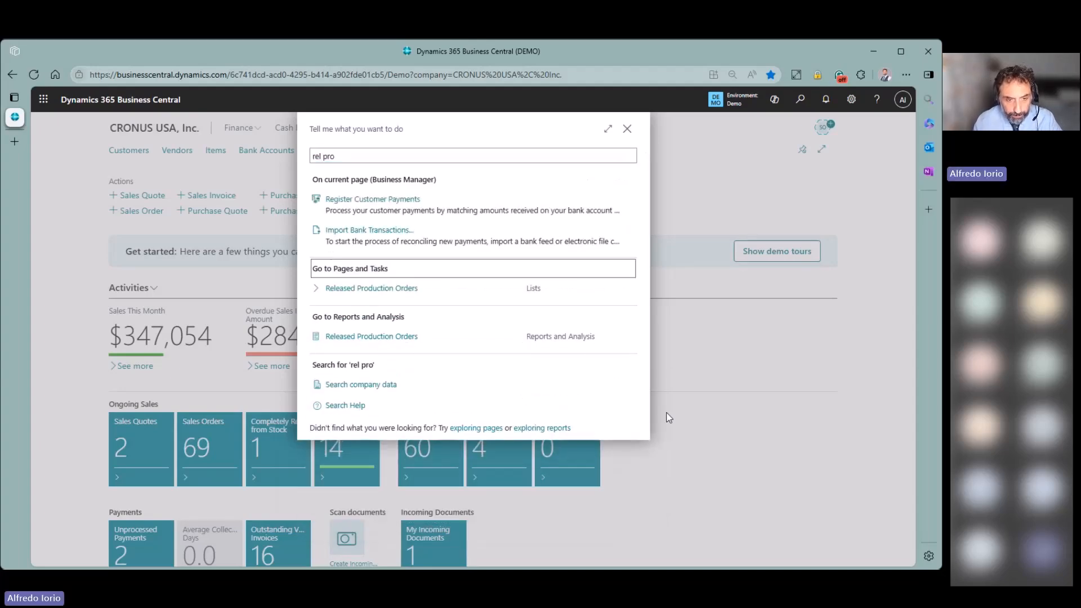
{"action": "key", "text": "Down"}
{"action": "key", "text": "Return"}
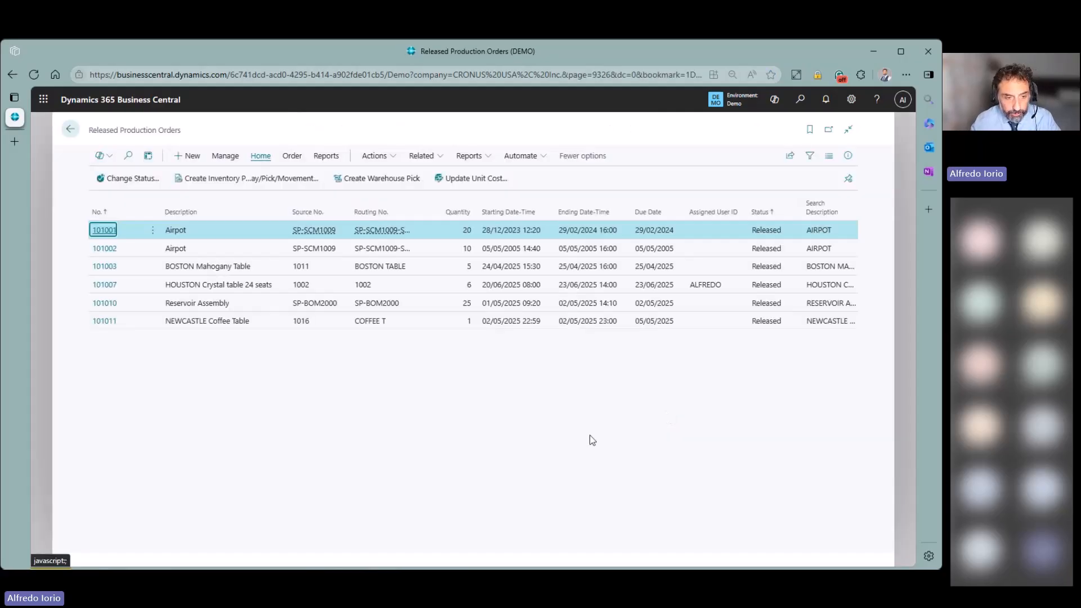
- Open order 101011 NEWCASTLE Coffee Table full-page and show its order actions
{"action": "left_click", "coordinate": [210, 321]}
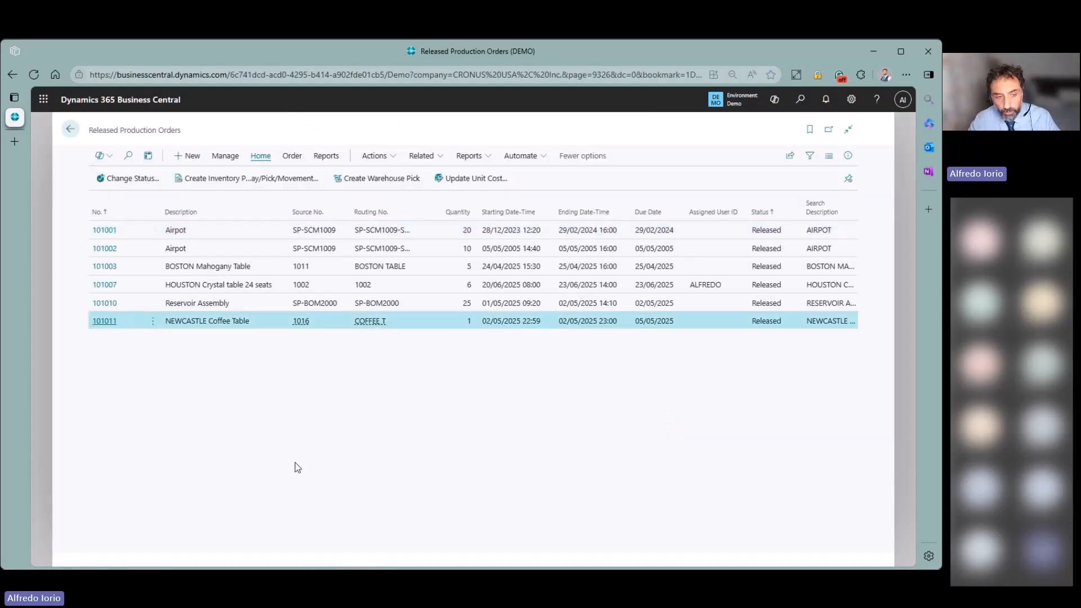
{"action": "left_click", "coordinate": [104, 321]}
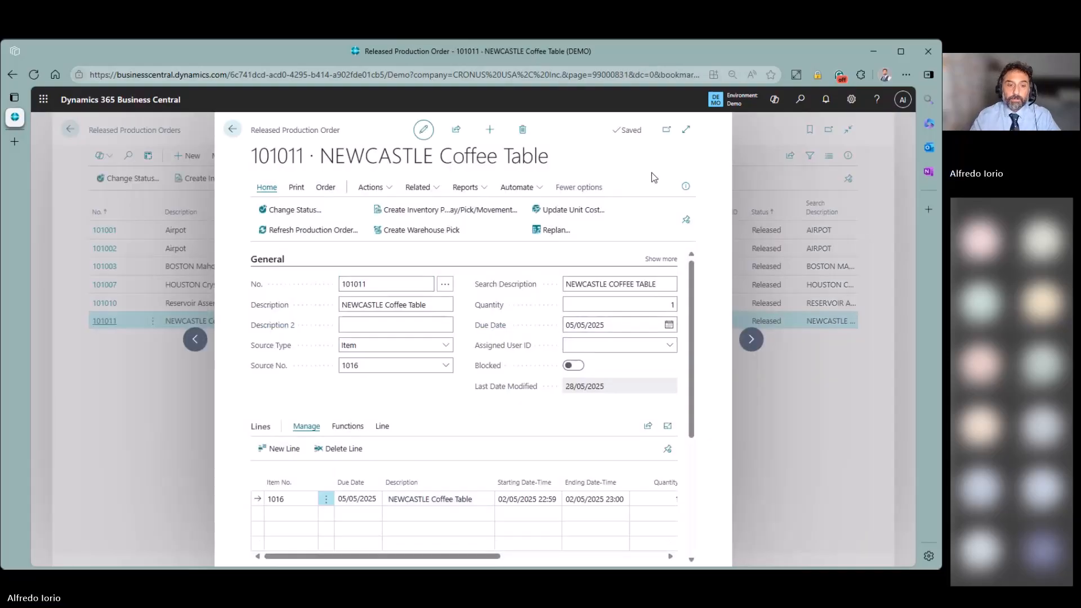
{"action": "left_click", "coordinate": [686, 130]}
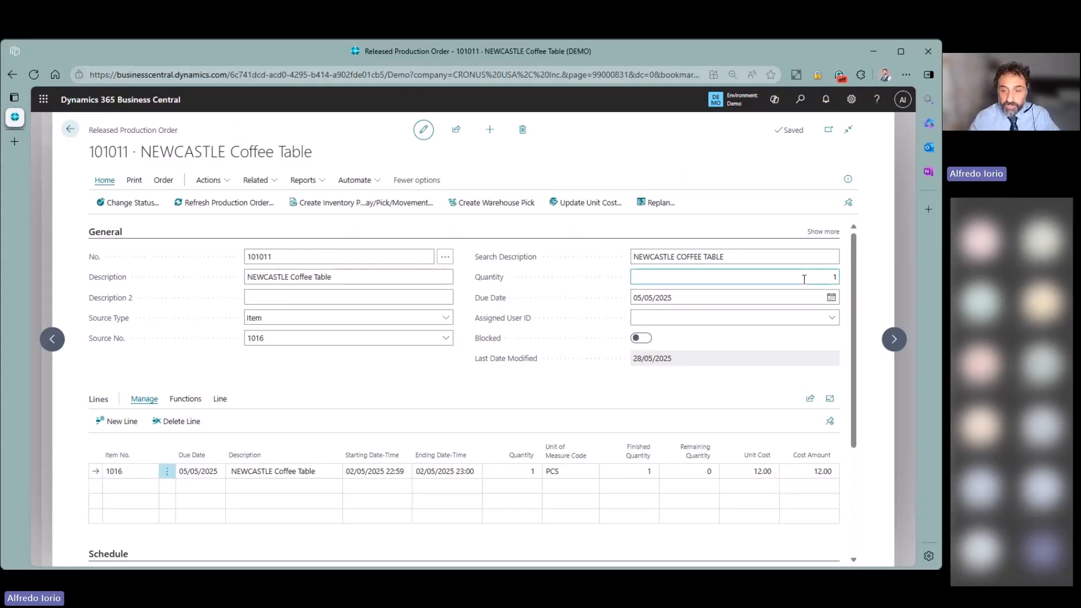
{"action": "left_click", "coordinate": [214, 400]}
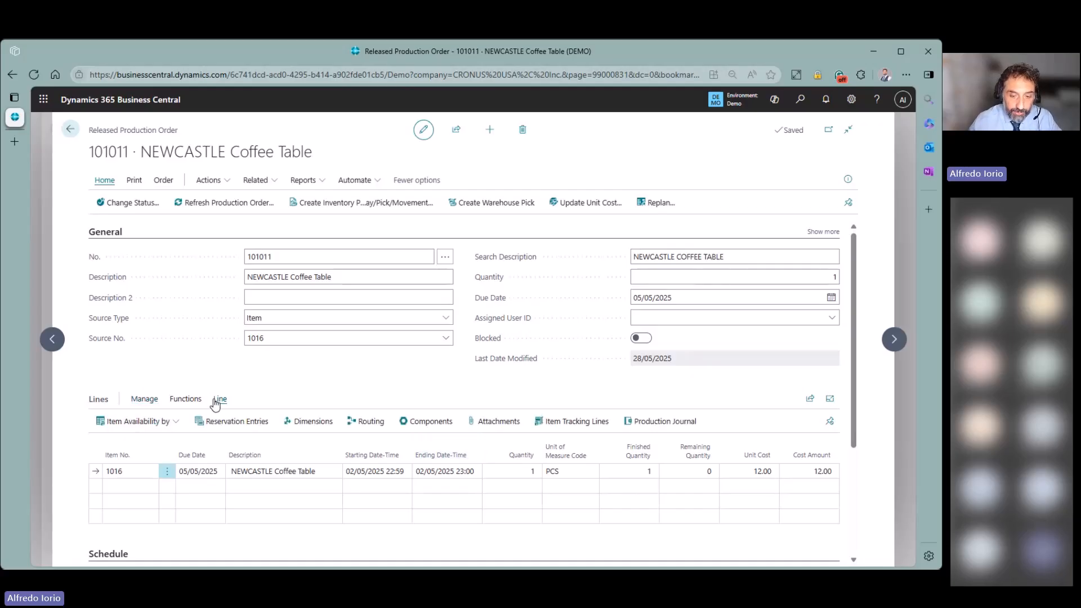
{"action": "left_click", "coordinate": [157, 183]}
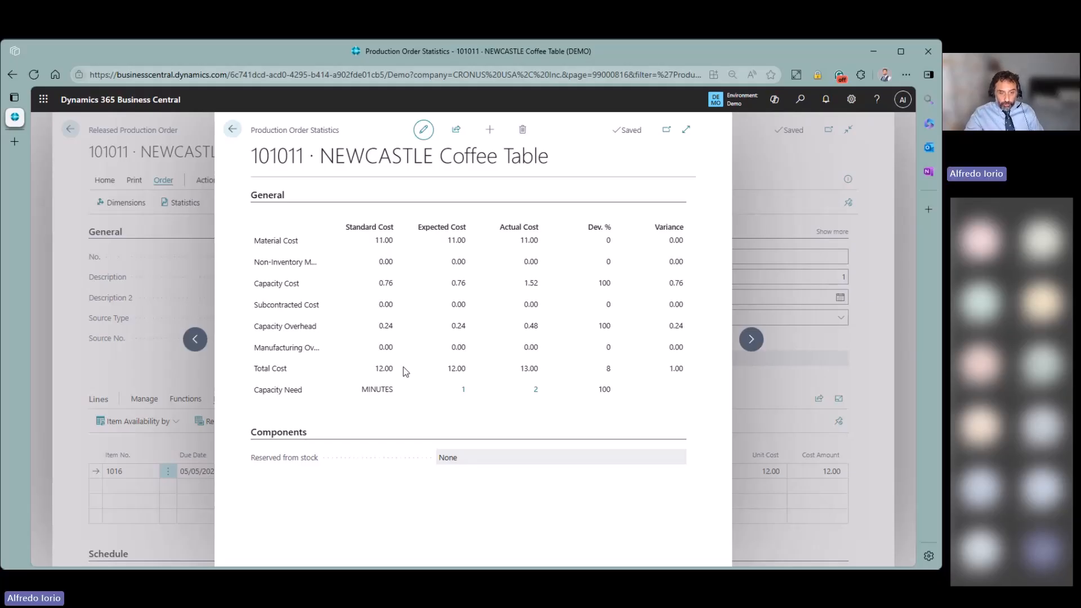
- Review standard costs 12.00 total, 11.00 material, 0.76 capacity, 0.24 overhead, then close statistics
{"action": "left_click_drag", "start_coordinate": [376, 375], "coordinate": [398, 376]}
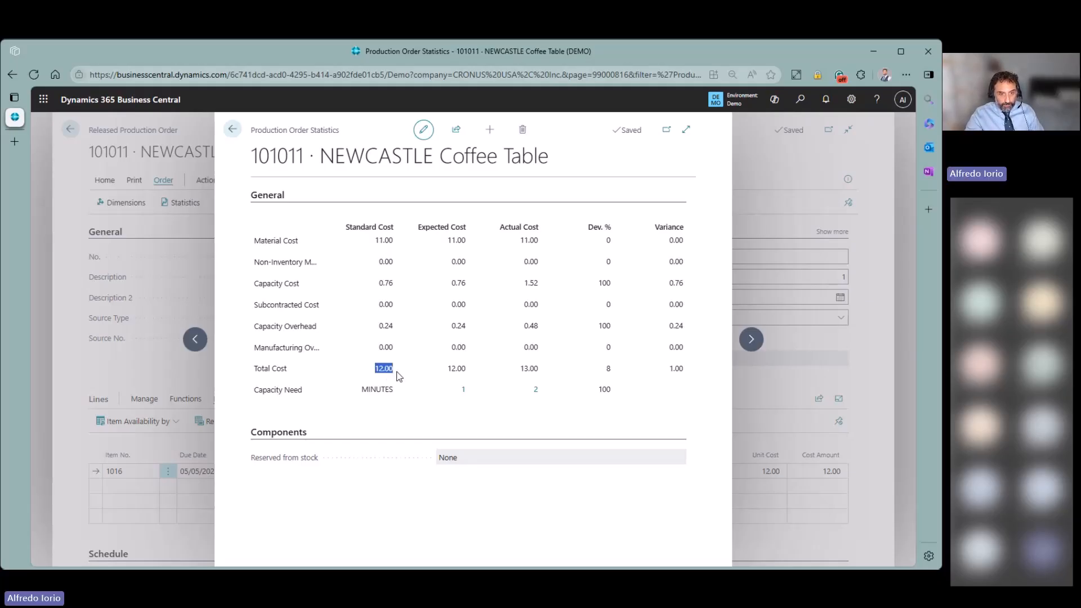
{"action": "left_click", "coordinate": [373, 246]}
{"action": "left_click_drag", "start_coordinate": [373, 246], "coordinate": [401, 248]}
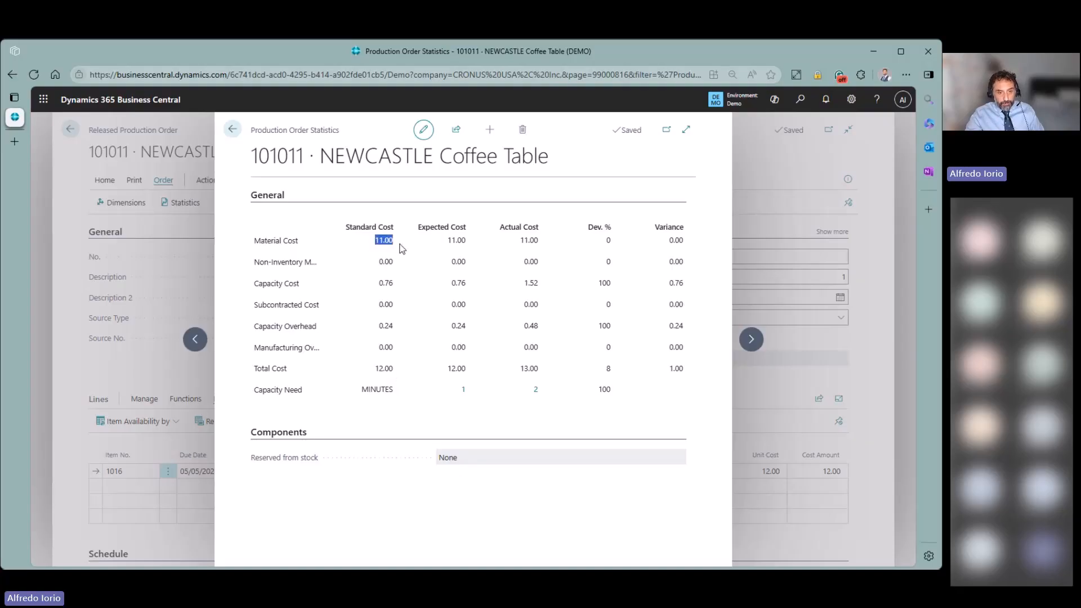
{"action": "left_click_drag", "start_coordinate": [379, 284], "coordinate": [397, 288]}
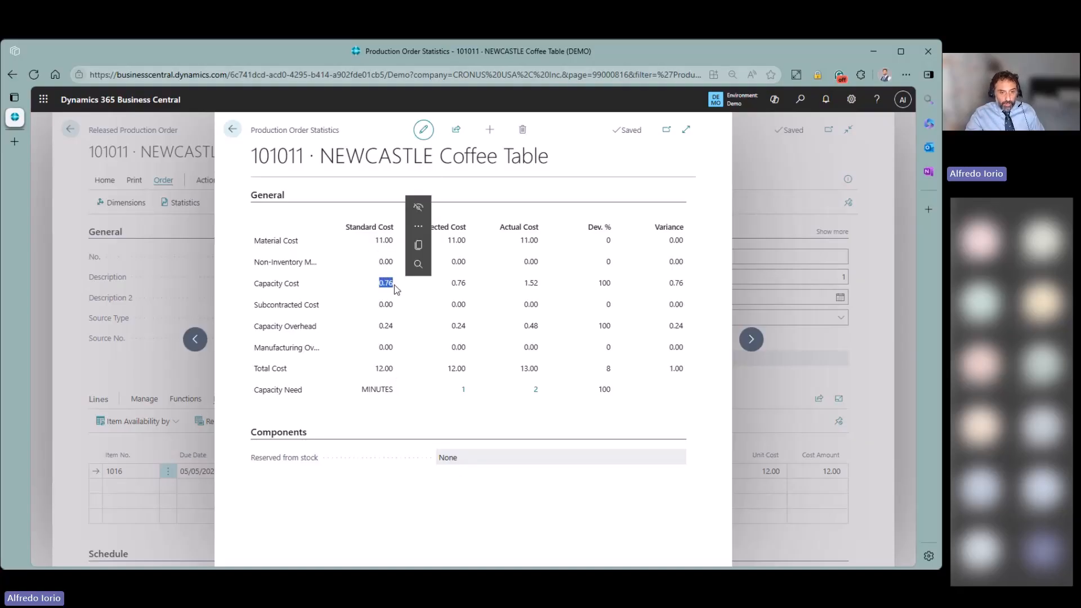
{"action": "left_click_drag", "start_coordinate": [378, 326], "coordinate": [398, 333]}
{"action": "left_click_drag", "start_coordinate": [379, 283], "coordinate": [393, 286]}
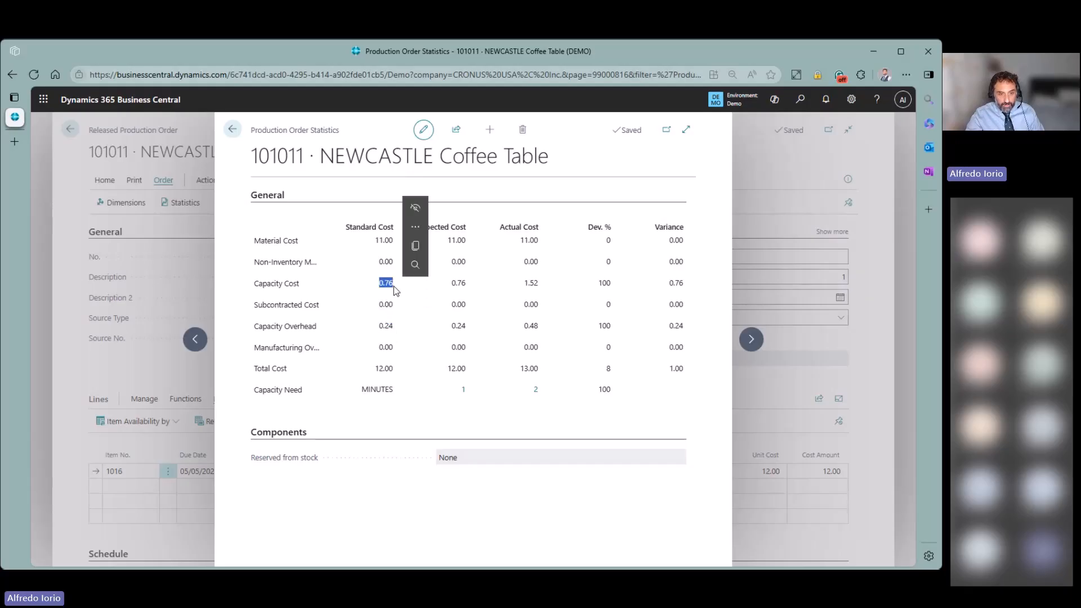
{"action": "left_click", "coordinate": [389, 332]}
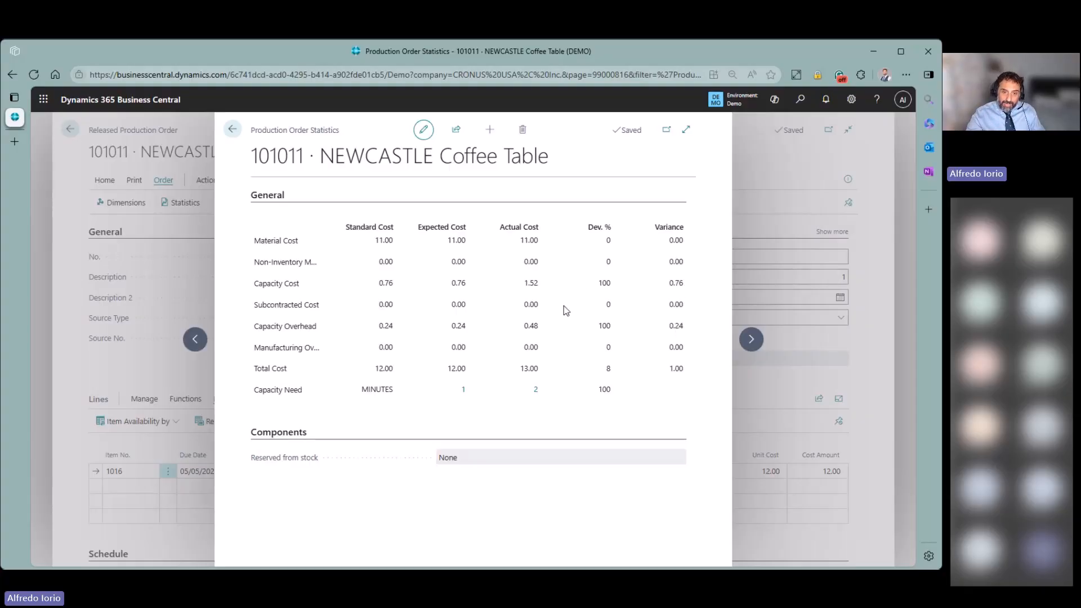
{"action": "left_click", "coordinate": [234, 131]}
{"action": "left_click", "coordinate": [256, 180]}
{"action": "mouse_move", "coordinate": [274, 201]}
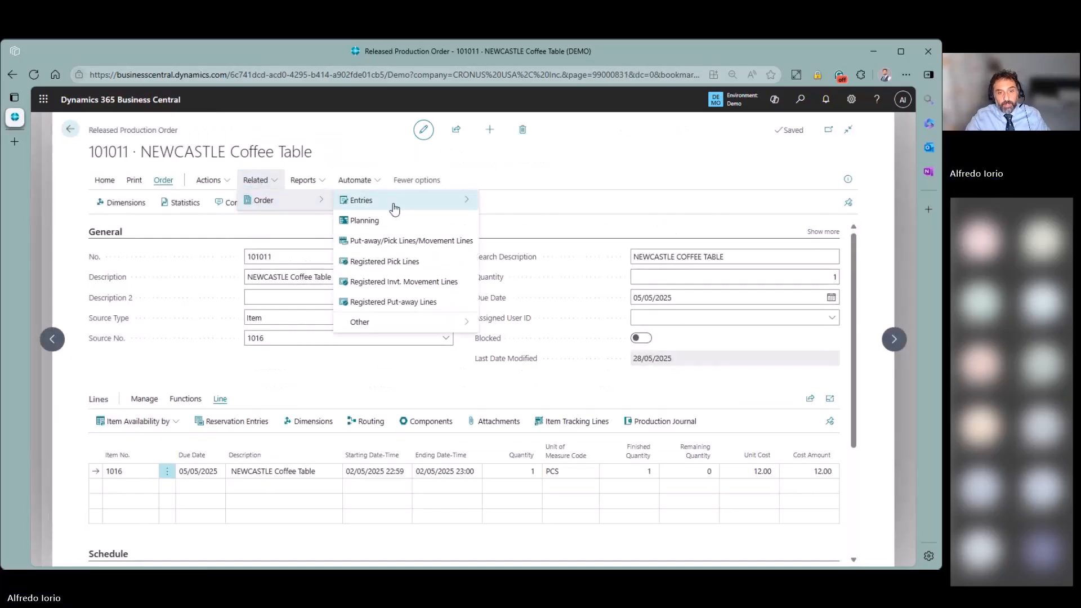
{"action": "mouse_move", "coordinate": [471, 204]}
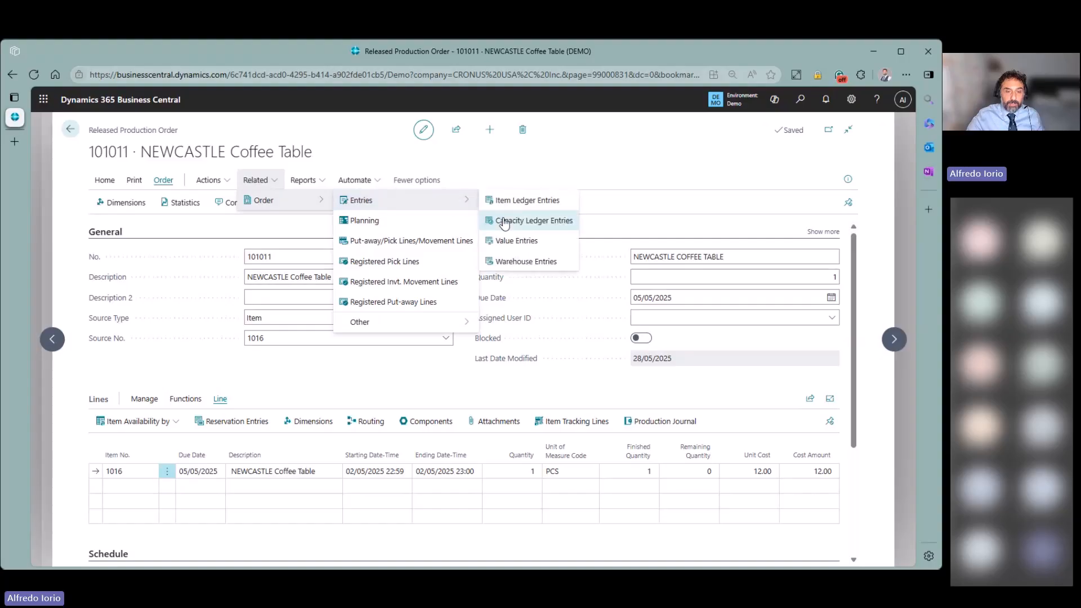
{"action": "left_click", "coordinate": [504, 222]}
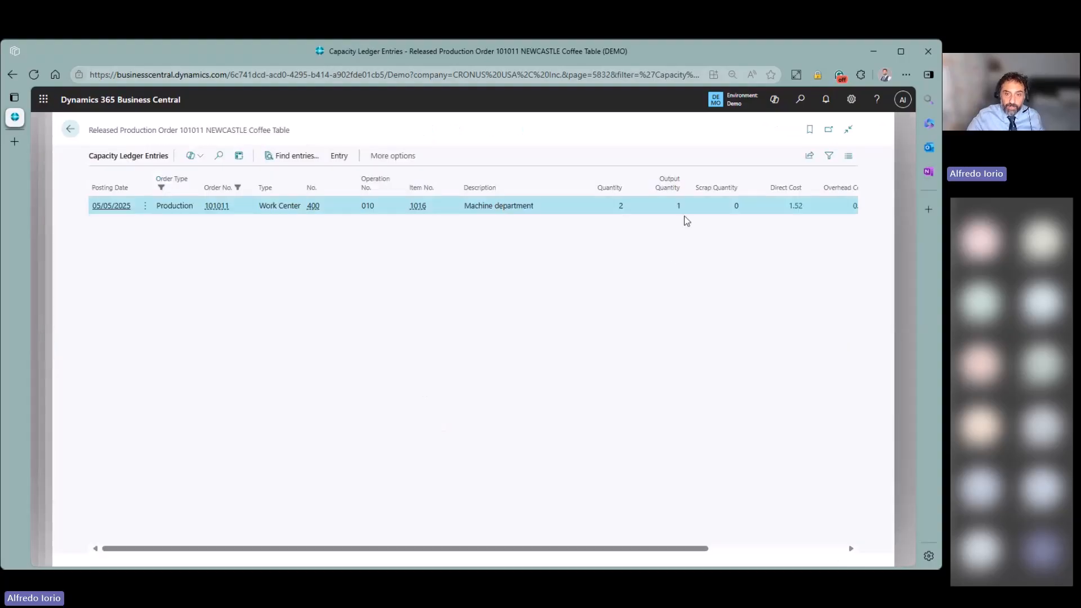
{"action": "left_click", "coordinate": [619, 206]}
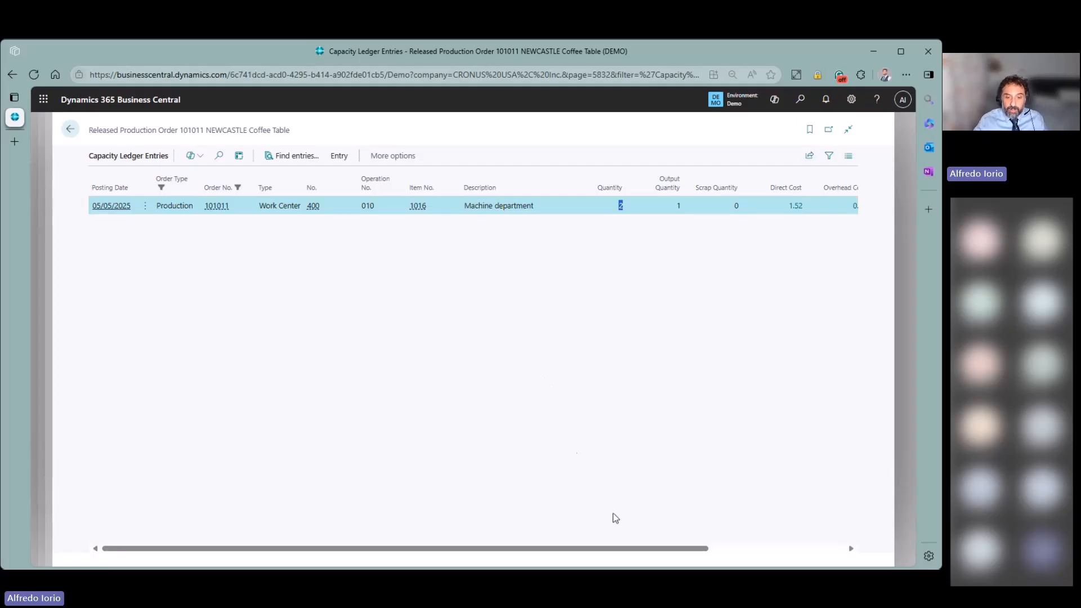
{"action": "left_click_drag", "start_coordinate": [619, 549], "coordinate": [711, 554]}
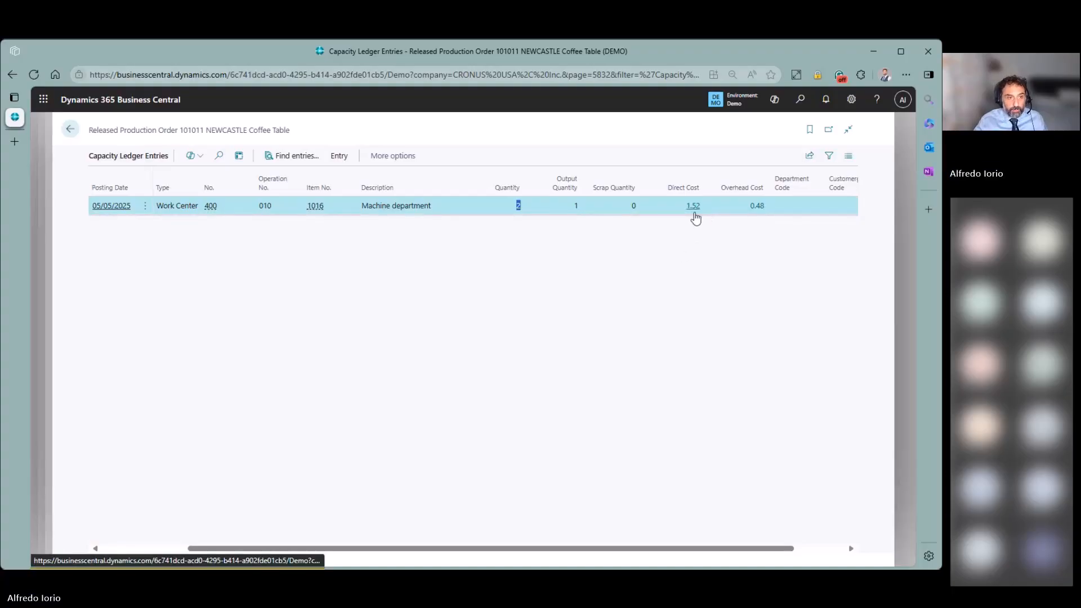
{"action": "left_click", "coordinate": [70, 129]}
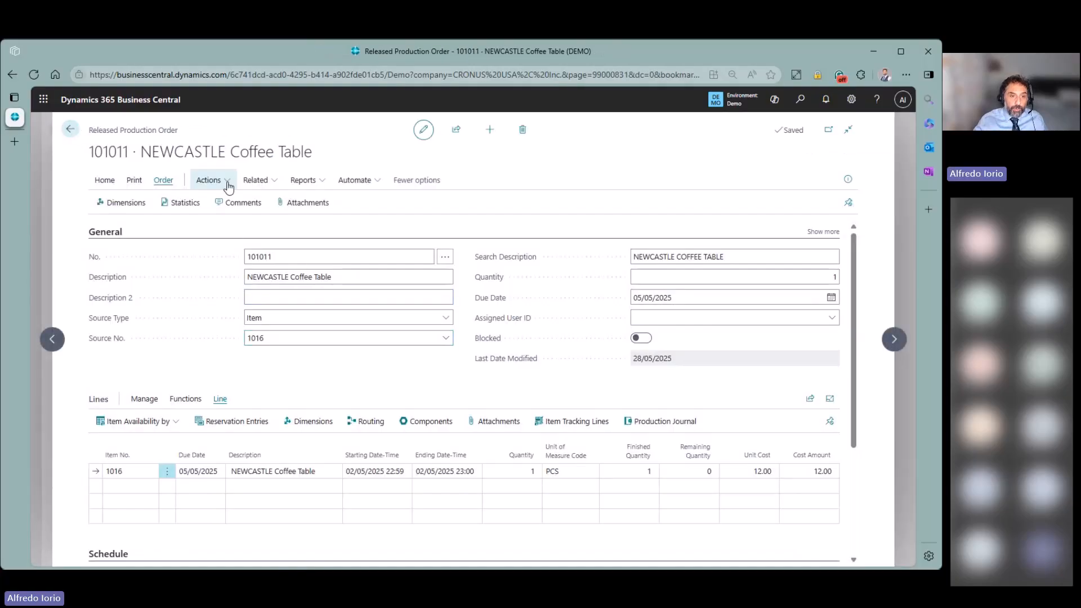
{"action": "left_click", "coordinate": [255, 179]}
{"action": "mouse_move", "coordinate": [269, 205]}
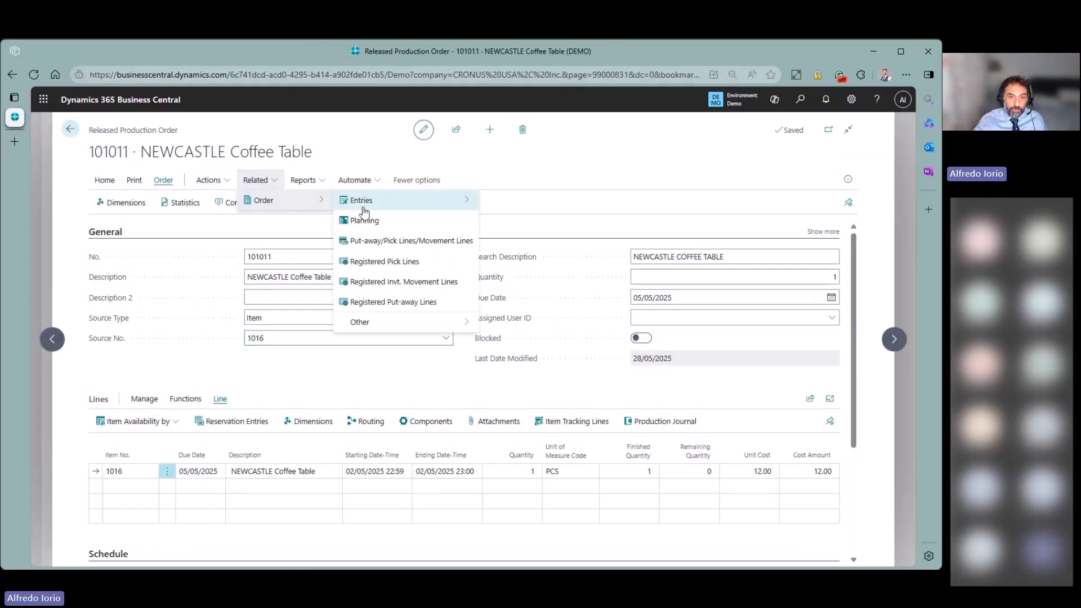
{"action": "mouse_move", "coordinate": [364, 206]}
{"action": "left_click", "coordinate": [555, 204]}
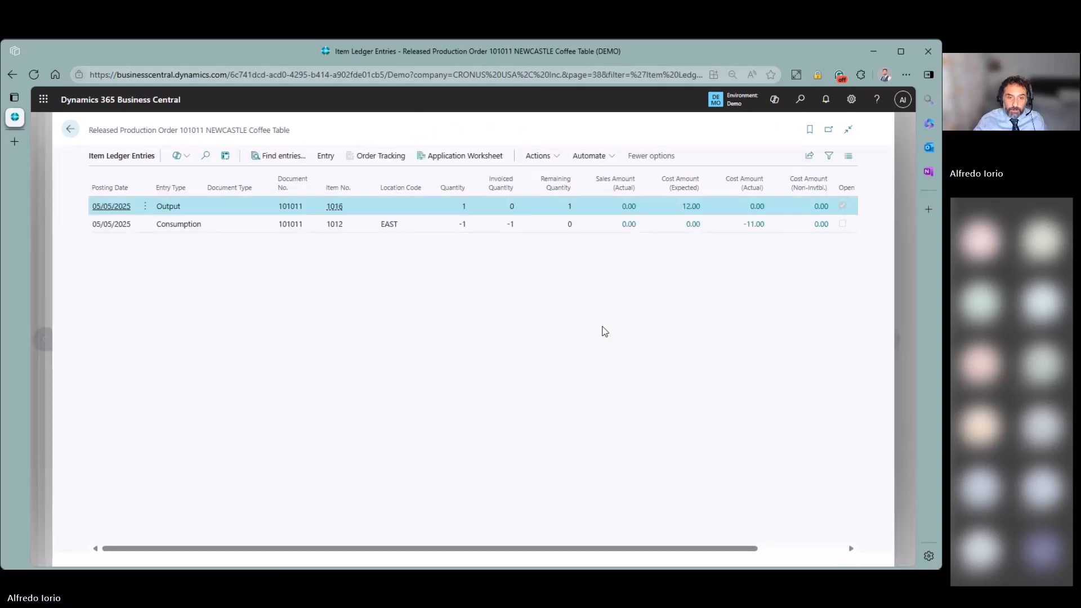
{"action": "left_click", "coordinate": [438, 224]}
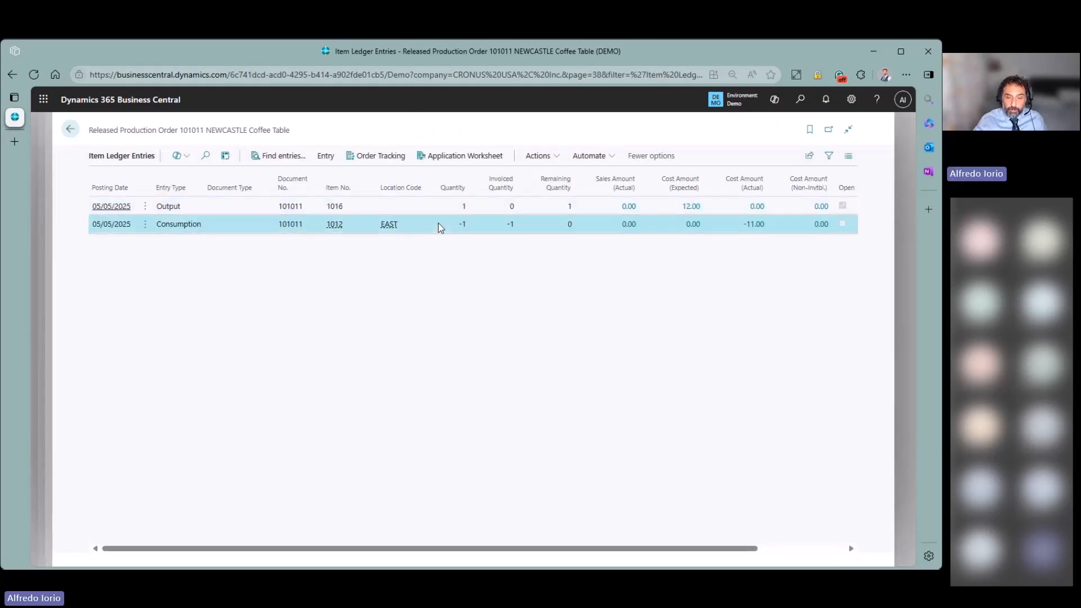
{"action": "left_click", "coordinate": [211, 202]}
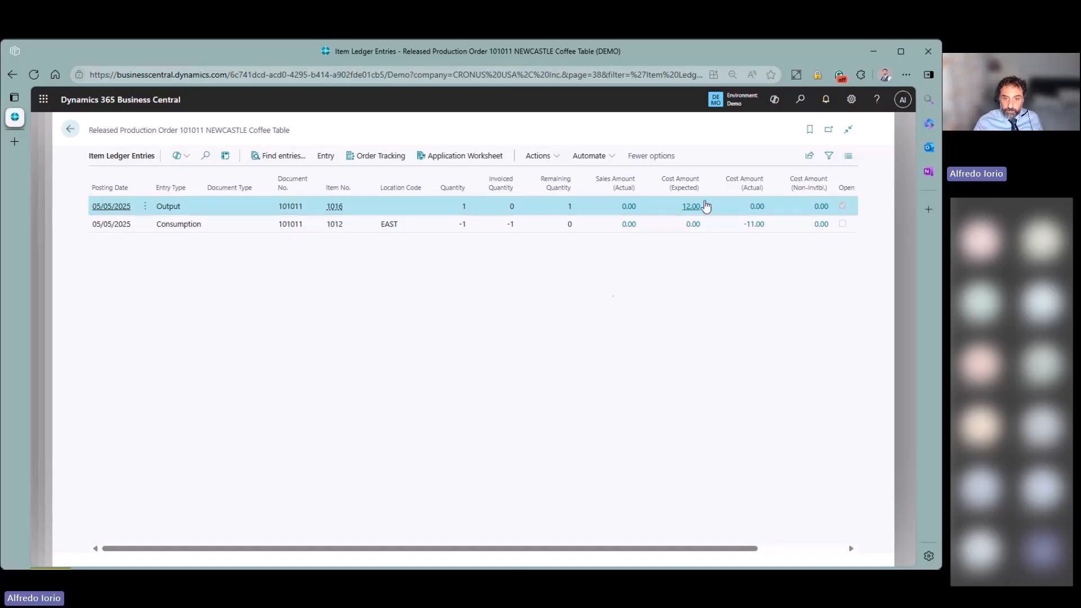
{"action": "left_click", "coordinate": [692, 206]}
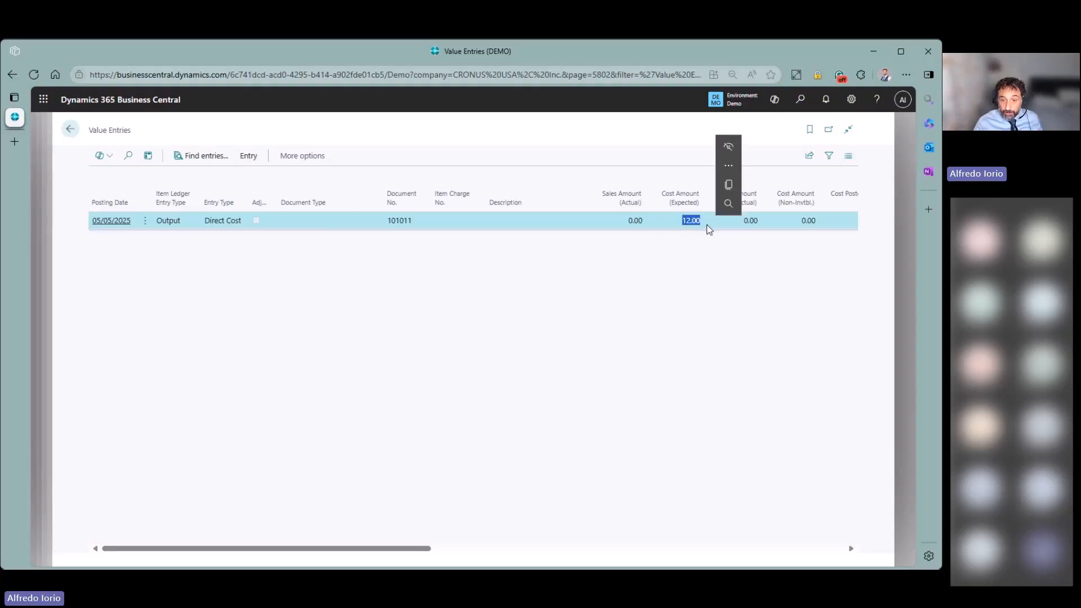
{"action": "left_click", "coordinate": [70, 129]}
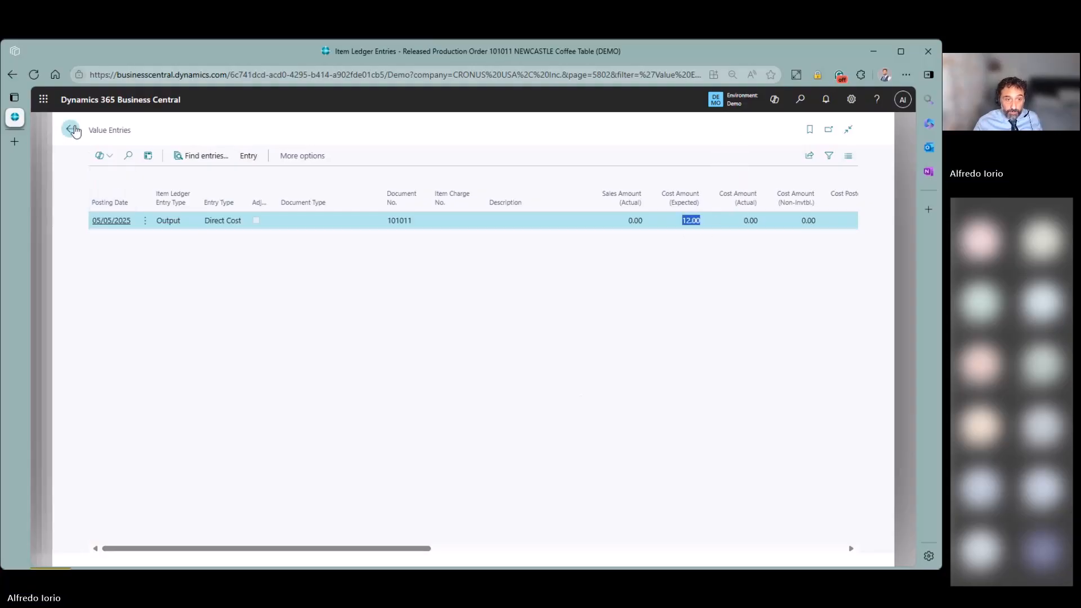
{"action": "left_click", "coordinate": [70, 129]}
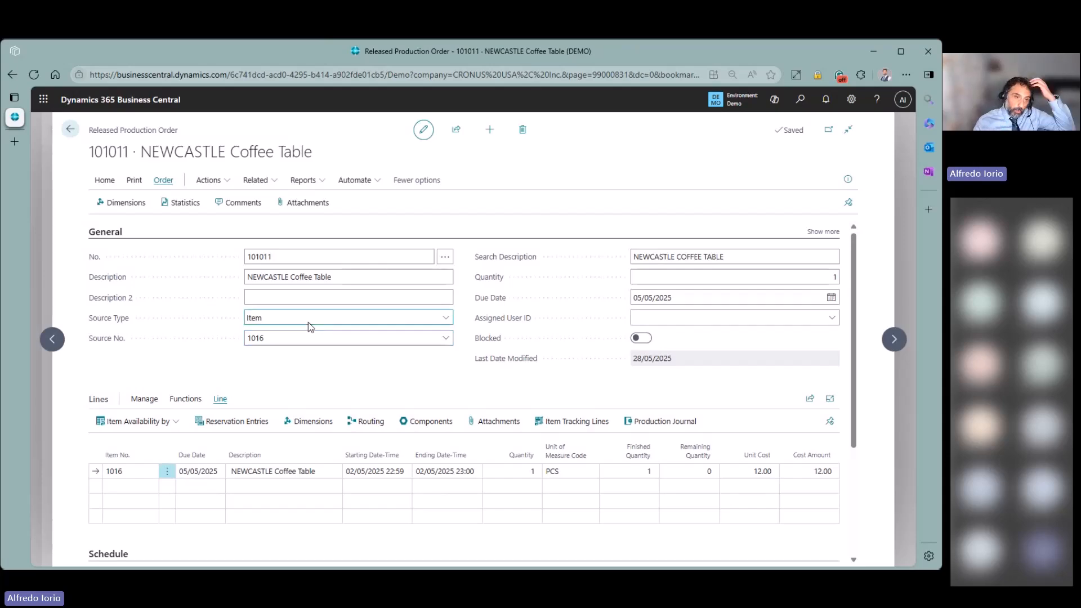
{"action": "left_click", "coordinate": [180, 204]}
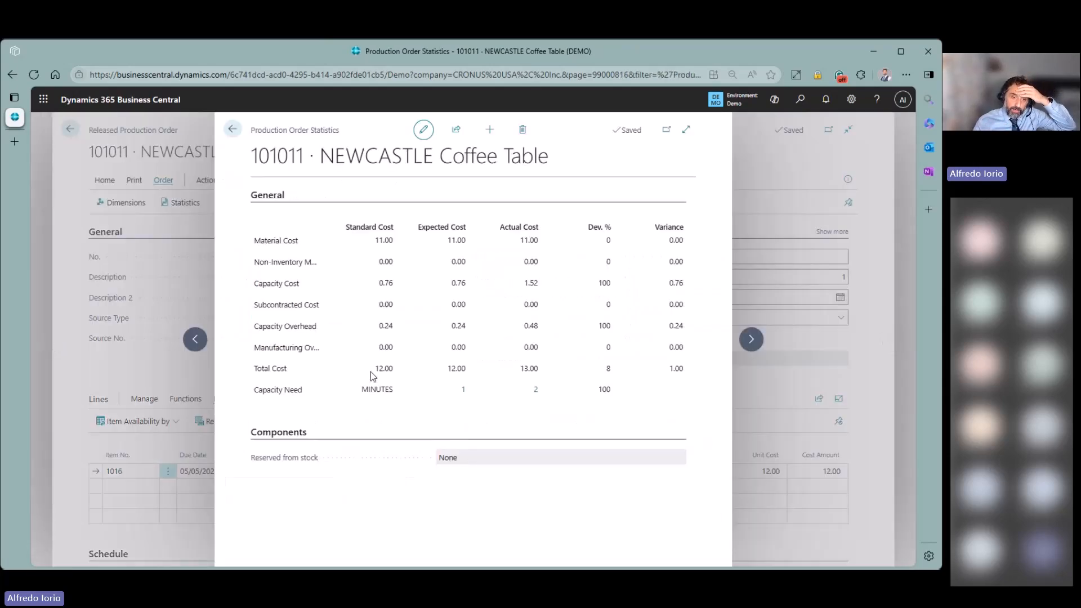
{"action": "left_click_drag", "start_coordinate": [377, 370], "coordinate": [393, 372]}
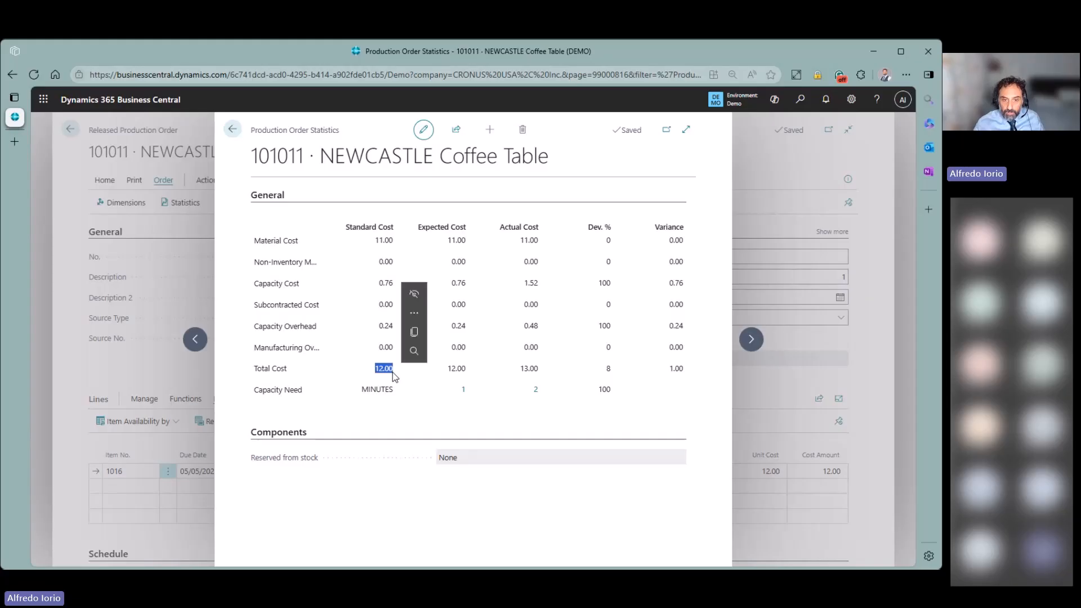
{"action": "left_click_drag", "start_coordinate": [520, 369], "coordinate": [545, 374]}
{"action": "left_click", "coordinate": [496, 508]}
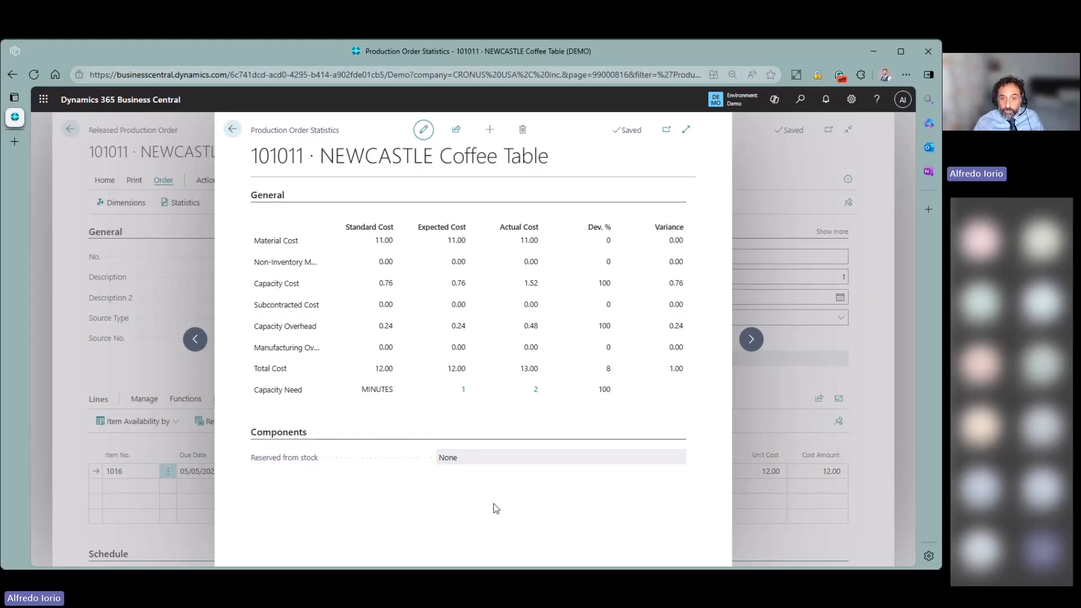
{"action": "left_click", "coordinate": [232, 129]}
{"action": "left_click", "coordinate": [107, 186]}
- Change order 101011 to Finished with unit cost updating, and acknowledge the confirmation
{"action": "left_click", "coordinate": [133, 202]}
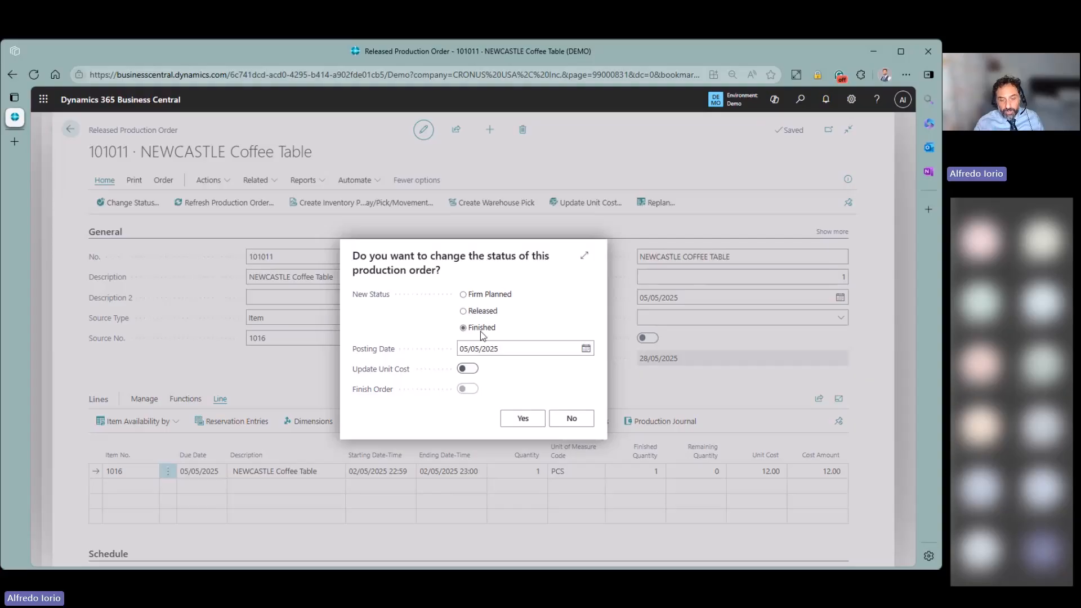
{"action": "left_click", "coordinate": [468, 369]}
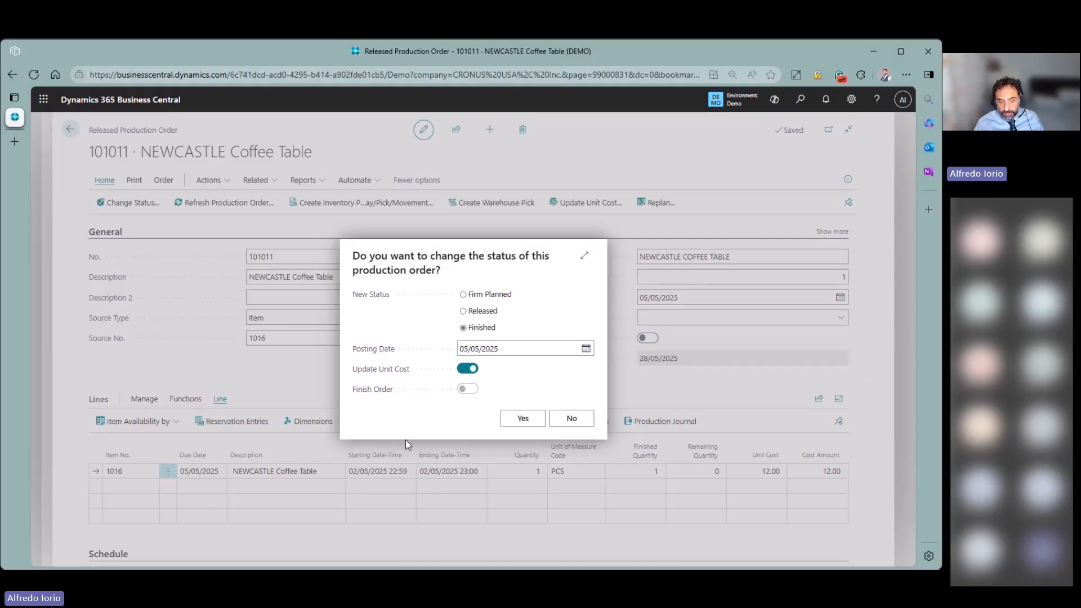
{"action": "mouse_move", "coordinate": [394, 373]}
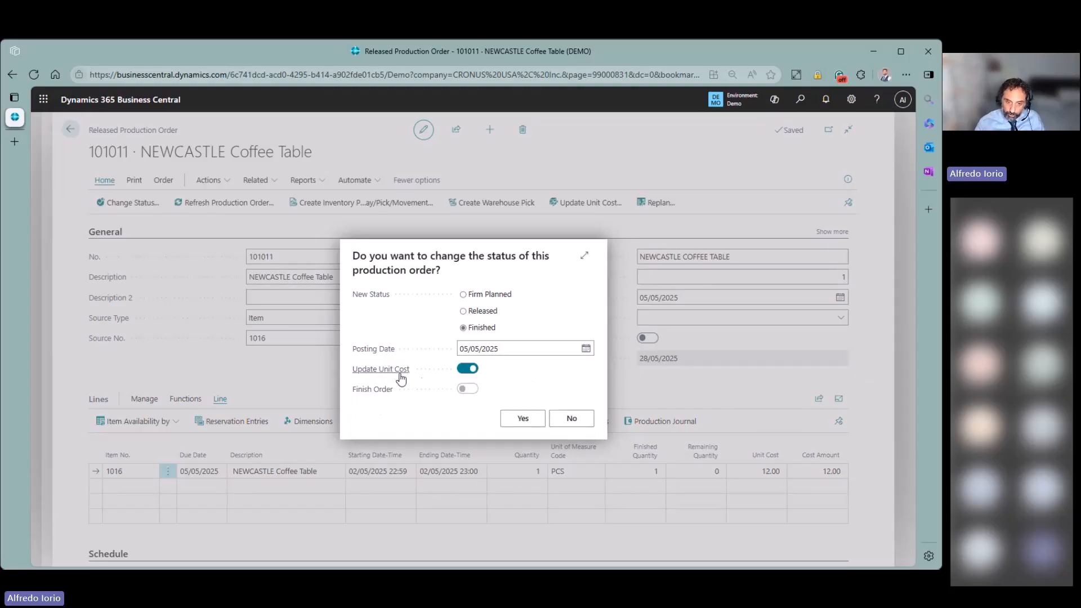
{"action": "left_click", "coordinate": [528, 426]}
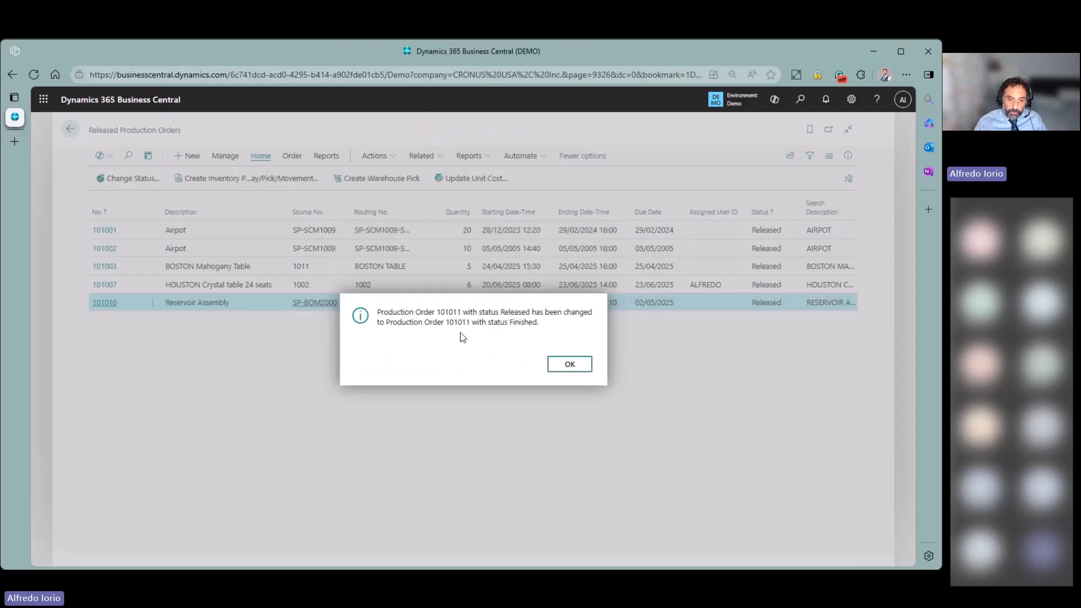
{"action": "left_click", "coordinate": [565, 366]}
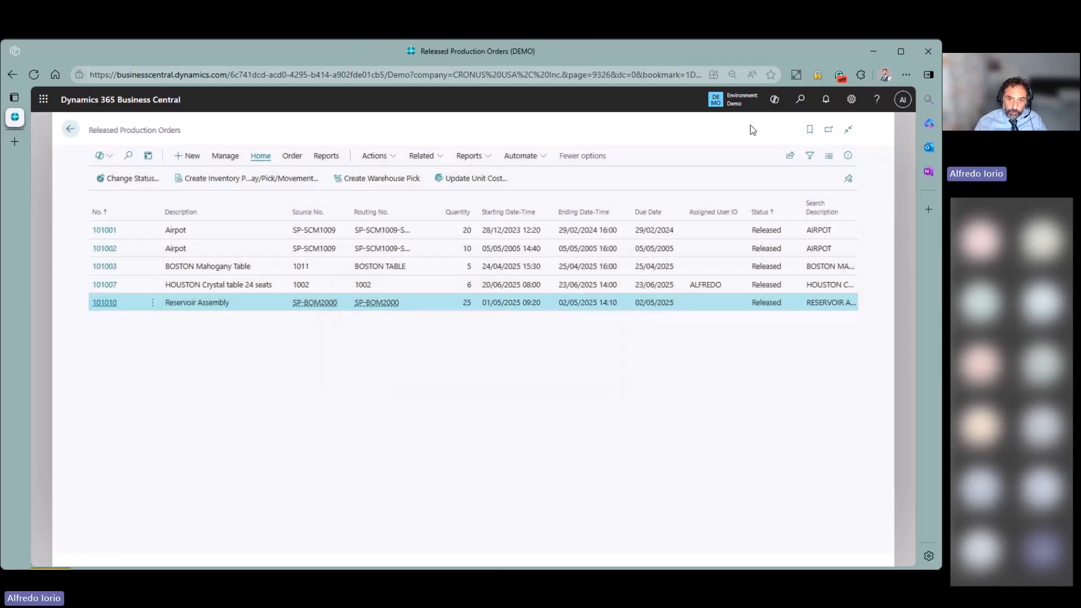
- Find Finished Production Orders via Tell me and open order 101011 NEWCASTLE Coffee Table
{"action": "left_click", "coordinate": [784, 107]}
{"action": "type", "text": "t"}
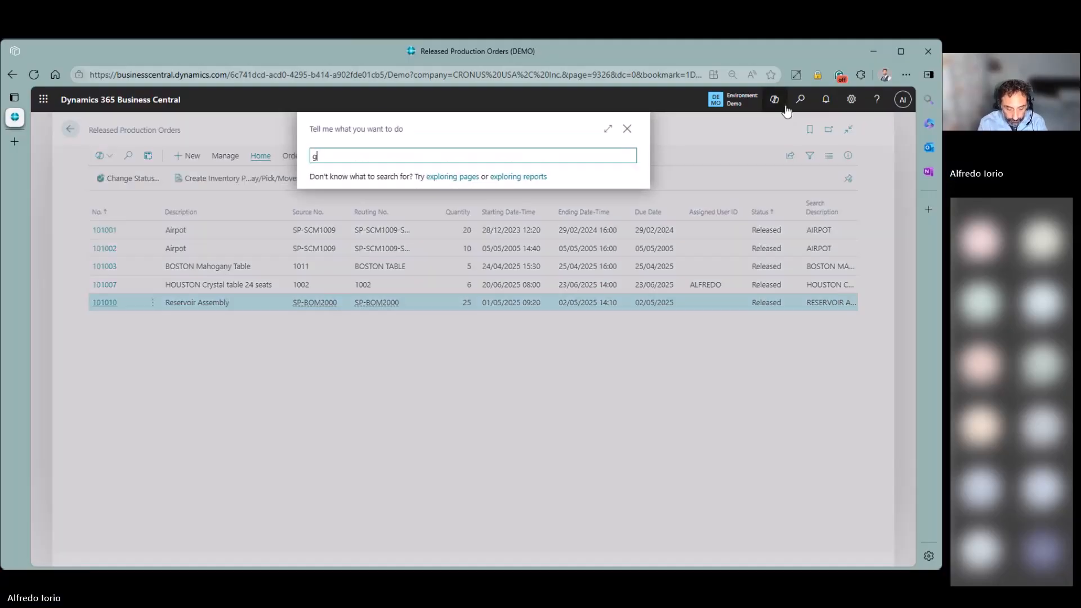
{"action": "type", "text": "ini pro"}
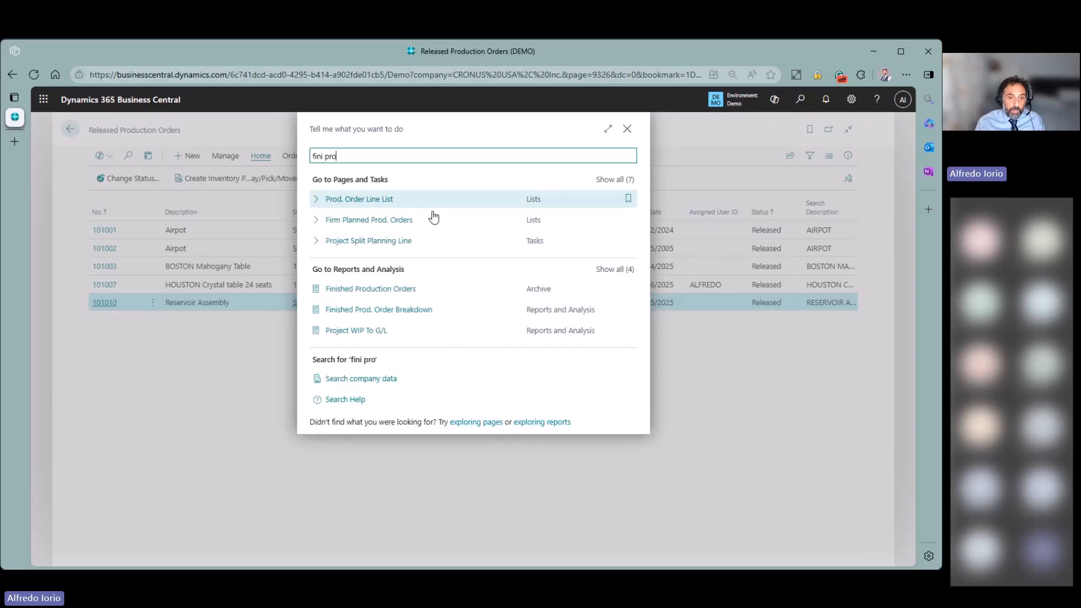
{"action": "left_click", "coordinate": [355, 289]}
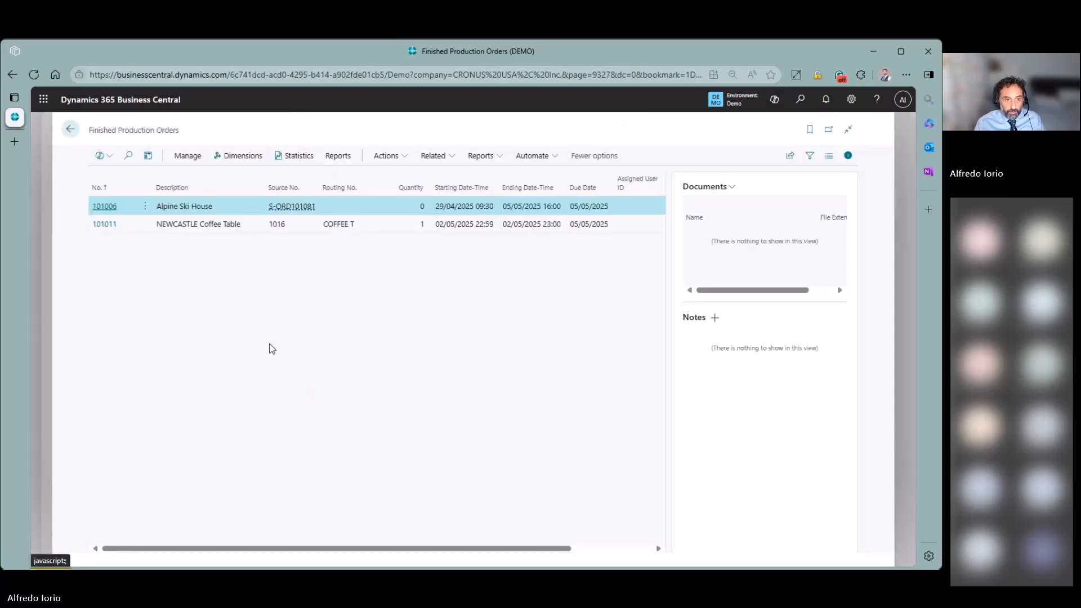
{"action": "left_click", "coordinate": [257, 224]}
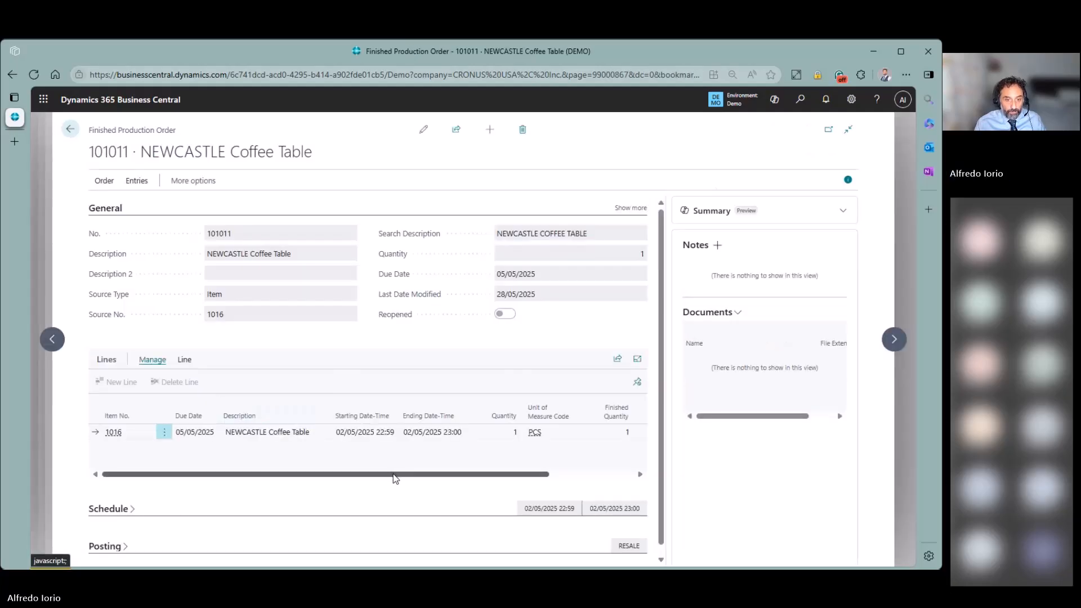
- Review the order's cost values, then show its item ledger entries (12.00 output, -11.00 consumption)
{"action": "left_click_drag", "start_coordinate": [392, 477], "coordinate": [534, 474]}
{"action": "left_click_drag", "start_coordinate": [508, 432], "coordinate": [596, 440]}
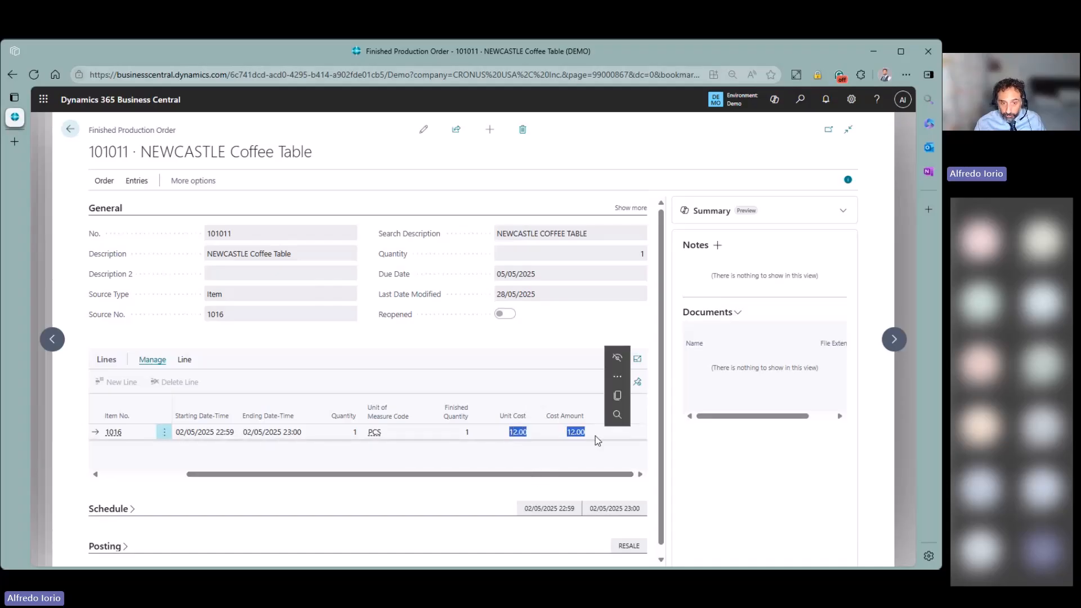
{"action": "left_click", "coordinate": [463, 334]}
{"action": "left_click", "coordinate": [136, 182]}
{"action": "left_click", "coordinate": [140, 204]}
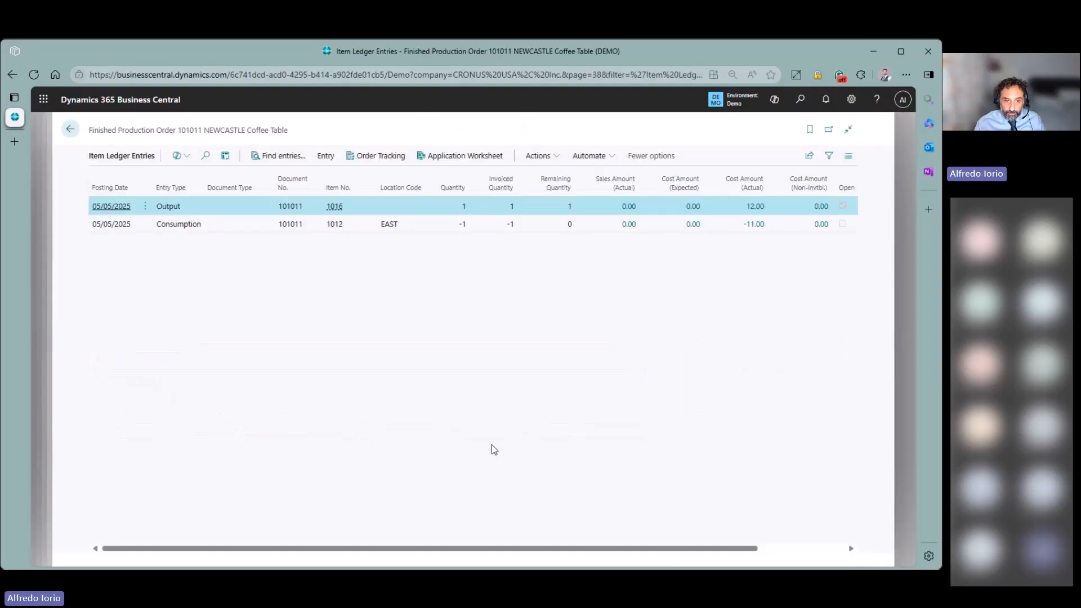
{"action": "left_click", "coordinate": [777, 229]}
{"action": "left_click", "coordinate": [758, 210]}
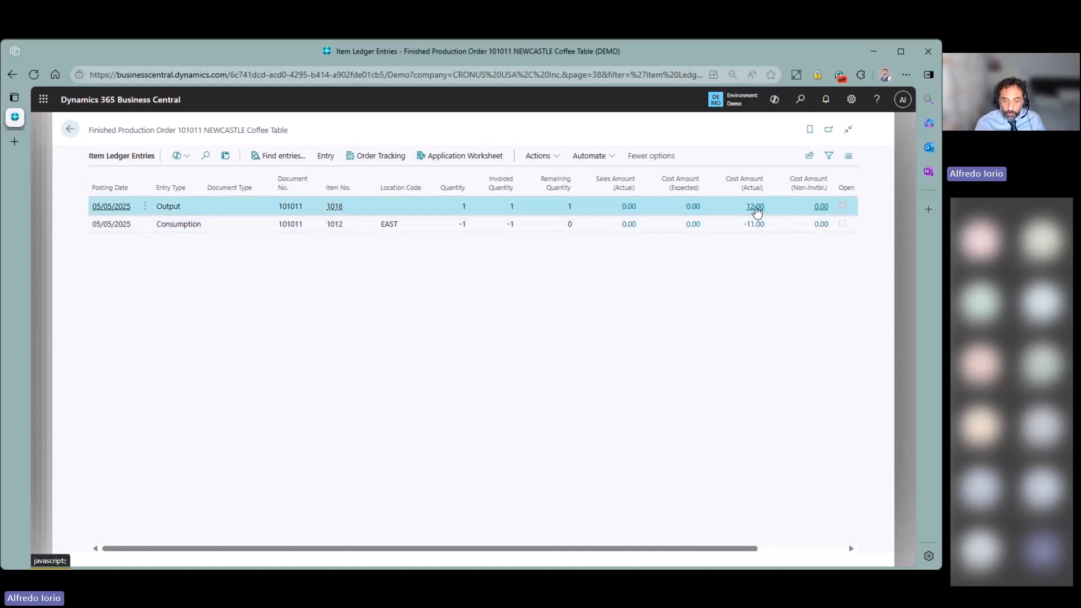
{"action": "left_click", "coordinate": [755, 208]}
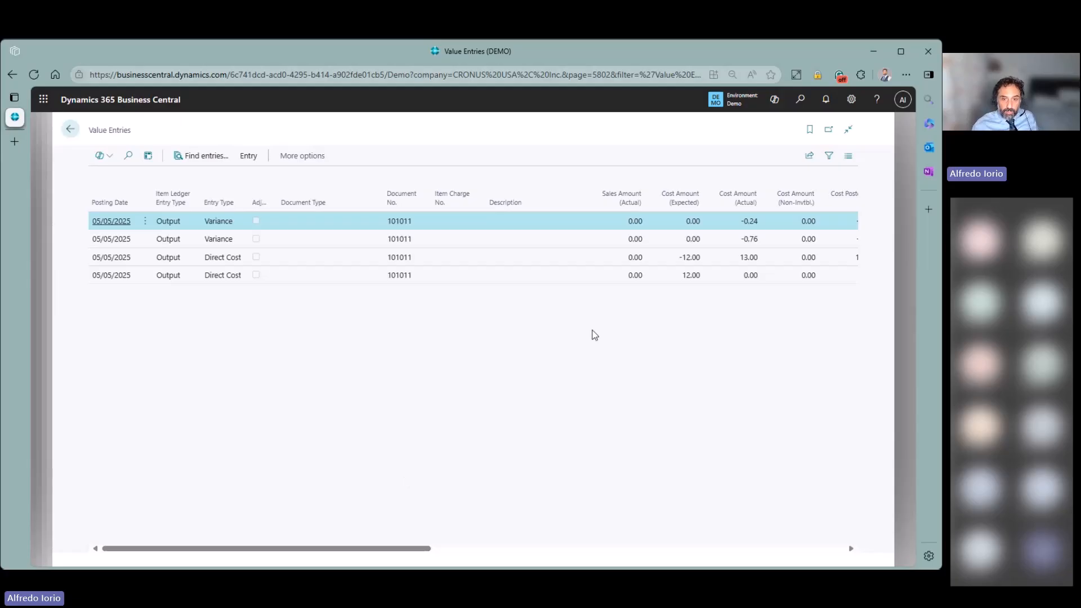
{"action": "left_click", "coordinate": [598, 278]}
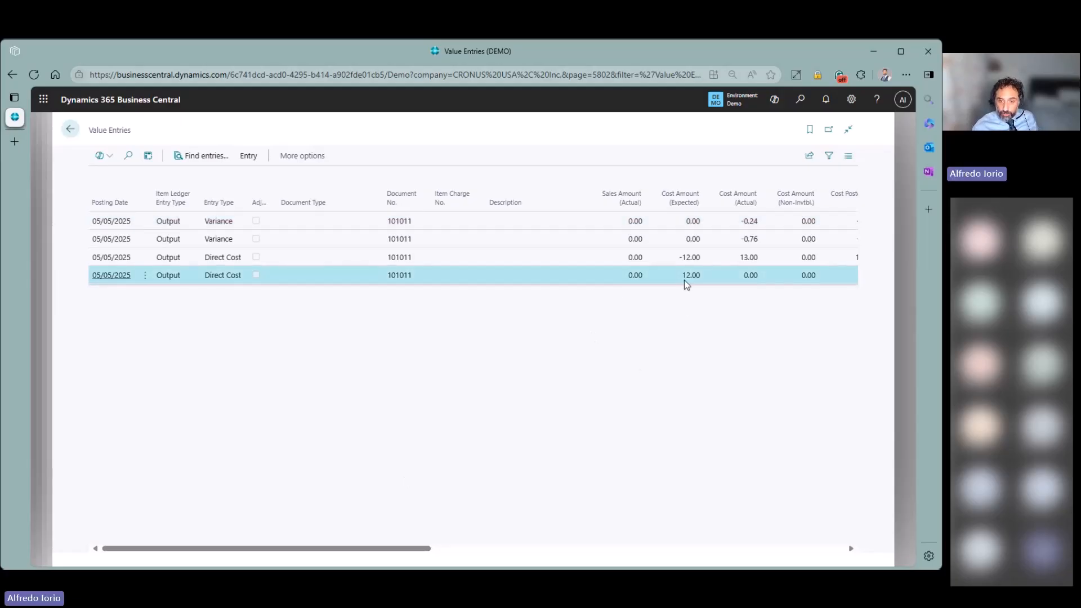
{"action": "left_click_drag", "start_coordinate": [692, 280], "coordinate": [703, 280]}
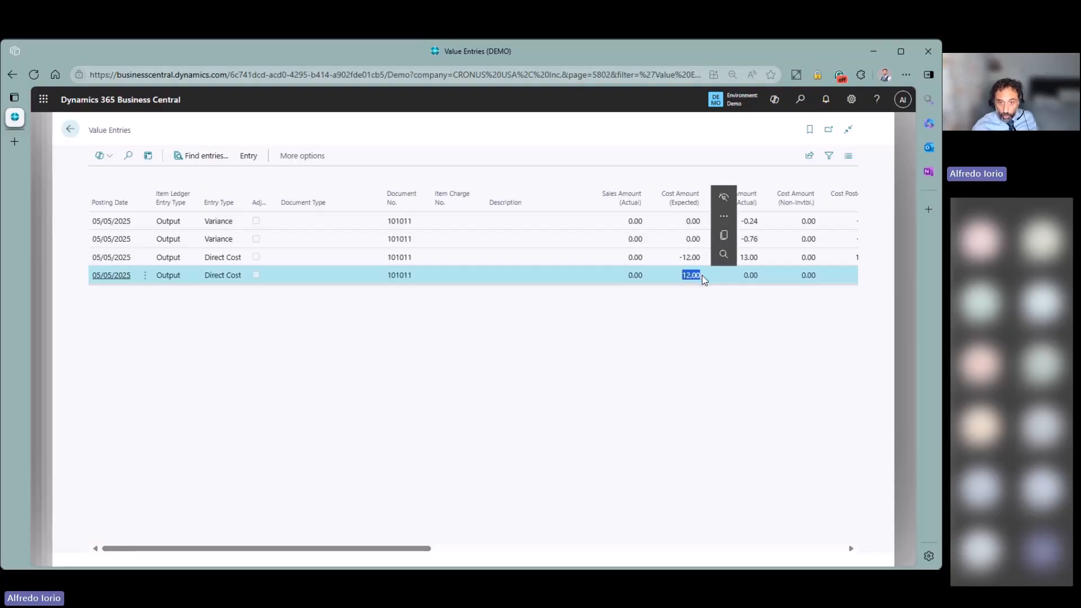
{"action": "left_click", "coordinate": [681, 260]}
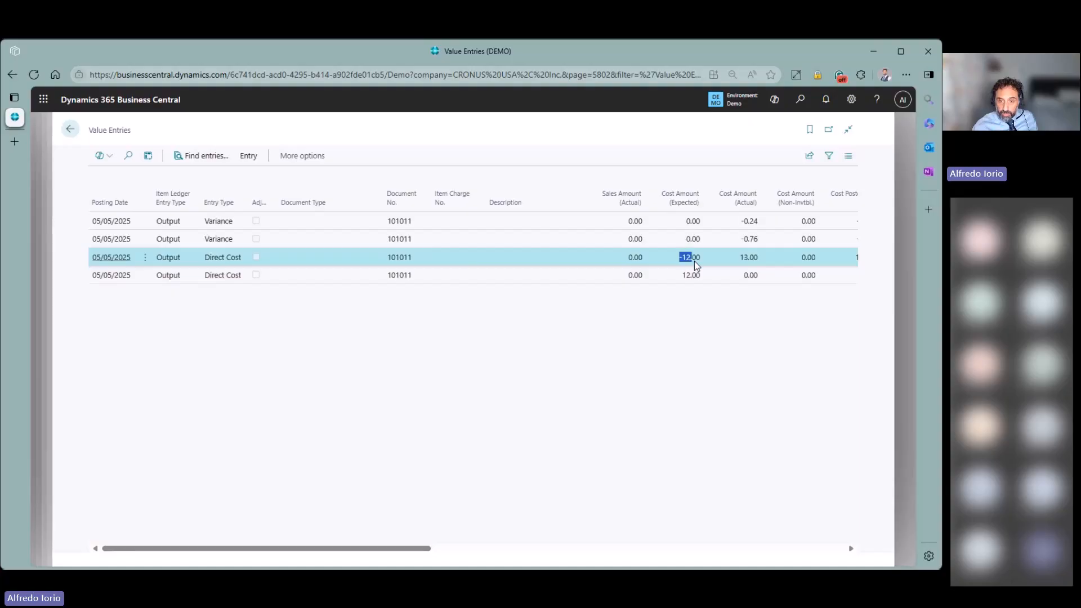
{"action": "left_click_drag", "start_coordinate": [740, 260], "coordinate": [764, 263]}
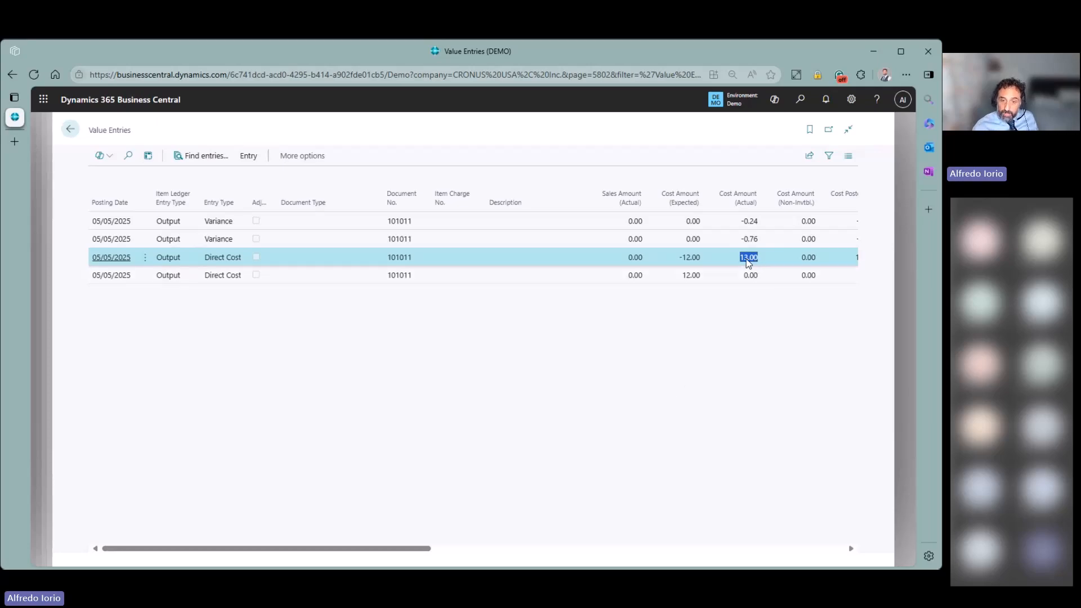
{"action": "left_click", "coordinate": [766, 221]}
{"action": "left_click", "coordinate": [768, 240]}
{"action": "left_click", "coordinate": [769, 222]}
{"action": "left_click", "coordinate": [769, 234]}
{"action": "left_click", "coordinate": [769, 222]}
{"action": "left_click", "coordinate": [767, 238]}
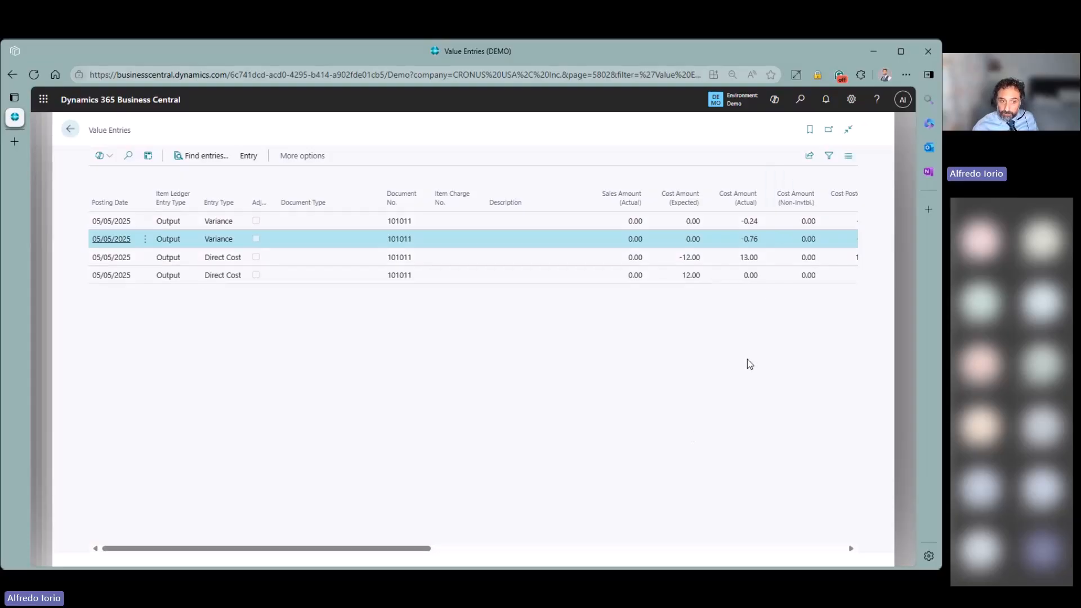
{"action": "left_click", "coordinate": [742, 220]}
{"action": "left_click", "coordinate": [732, 239]}
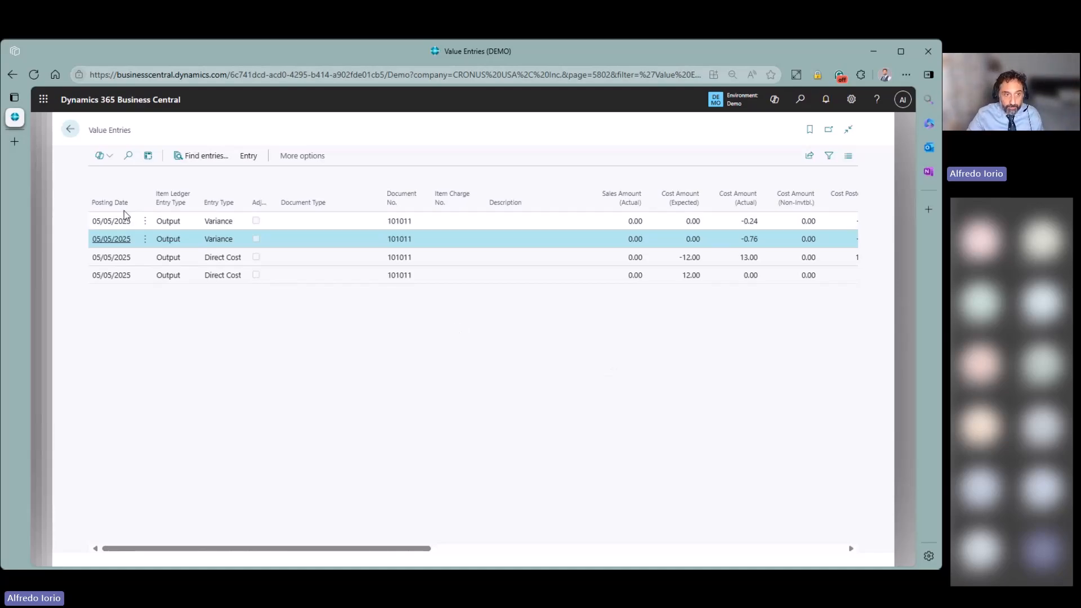
{"action": "left_click", "coordinate": [70, 129]}
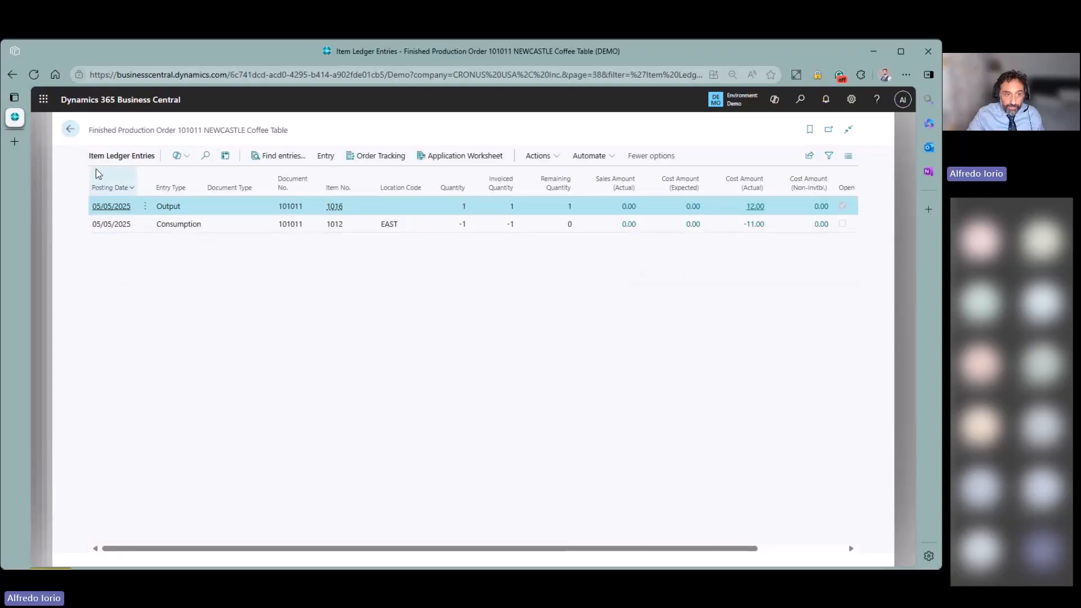
- From the order card, open value entries and inspect the -0.76 variance, 13.00, 0.48 and 1.52 rows
{"action": "left_click", "coordinate": [71, 130]}
{"action": "left_click", "coordinate": [144, 182]}
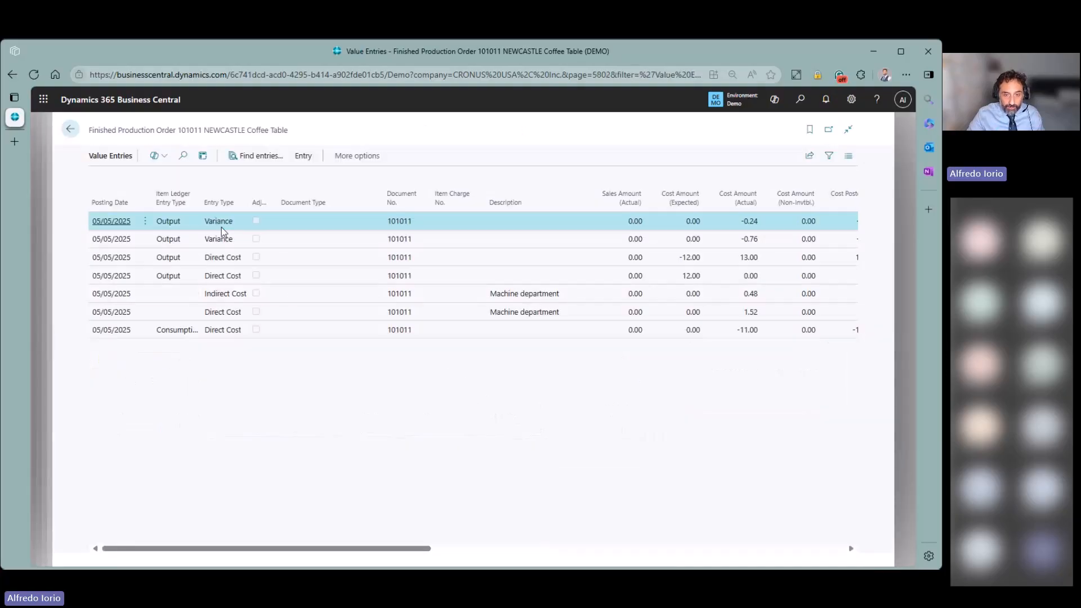
{"action": "left_click", "coordinate": [295, 238]}
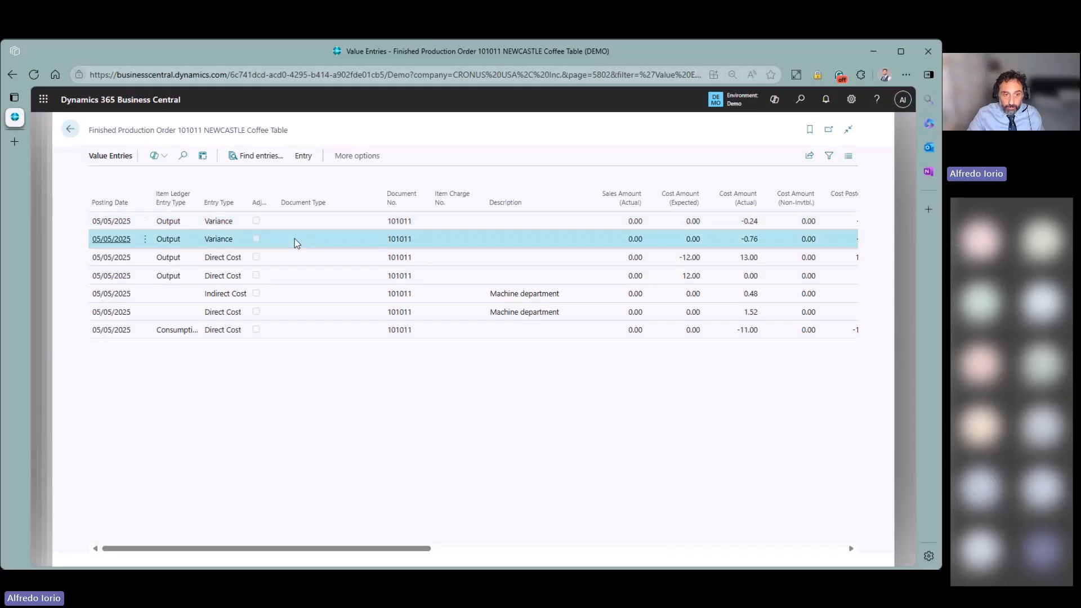
{"action": "left_click", "coordinate": [298, 256]}
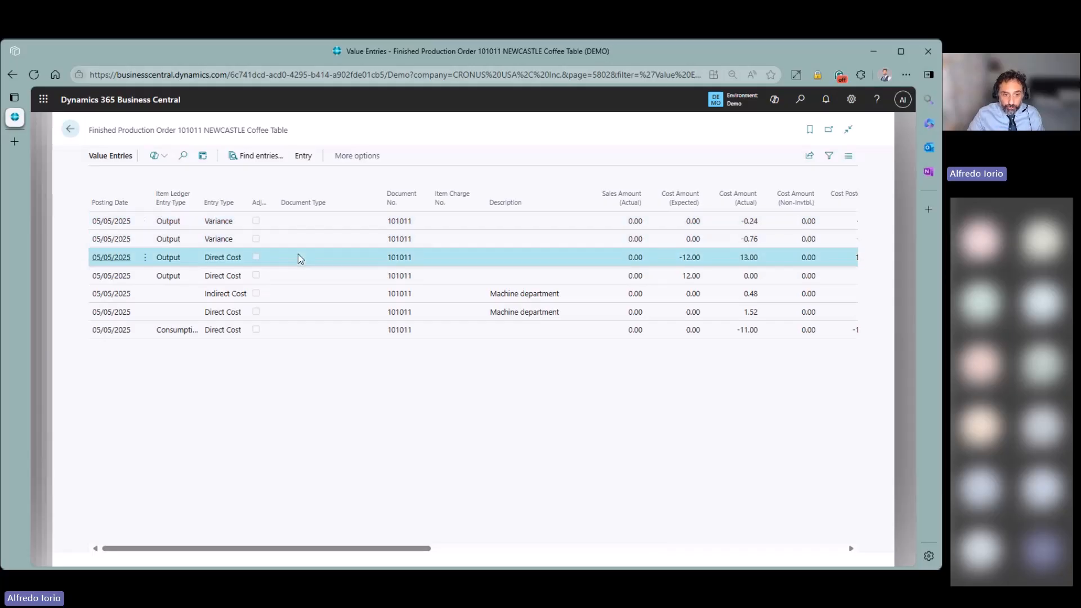
{"action": "left_click", "coordinate": [309, 309]}
{"action": "left_click", "coordinate": [305, 292]}
{"action": "left_click", "coordinate": [309, 309]}
{"action": "left_click", "coordinate": [305, 295]}
{"action": "left_click", "coordinate": [308, 309]}
{"action": "left_click", "coordinate": [305, 294]}
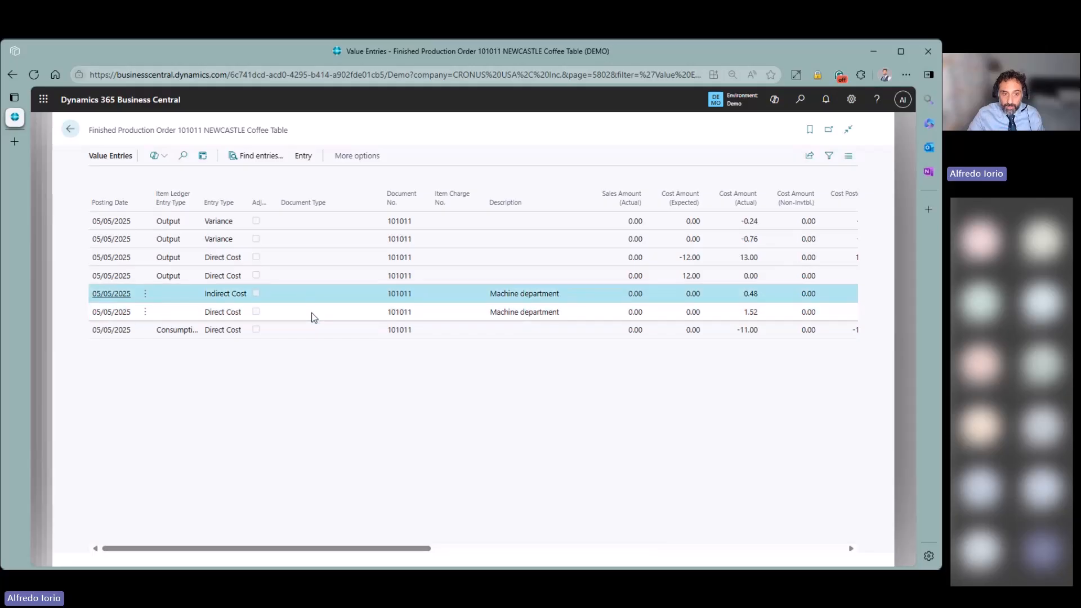
{"action": "left_click", "coordinate": [314, 317]}
- Compare the 0.48 and 1.52 Machine department costs against the -11.00 consumption and 13.00 direct cost
{"action": "left_click", "coordinate": [766, 296]}
{"action": "left_click", "coordinate": [768, 310]}
{"action": "left_click", "coordinate": [767, 297]}
{"action": "left_click", "coordinate": [770, 311]}
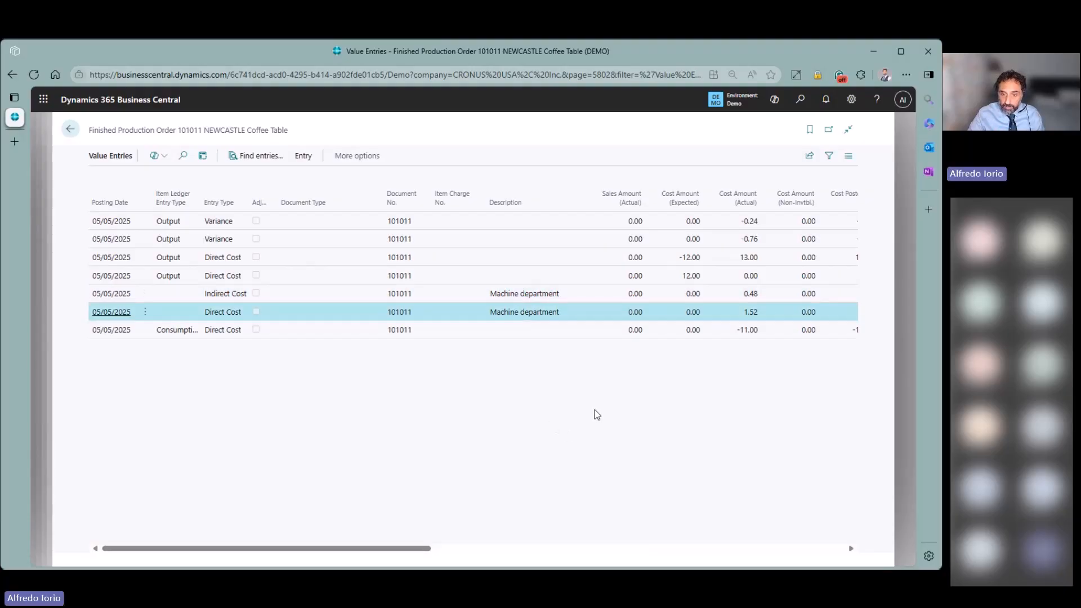
{"action": "left_click", "coordinate": [767, 296]}
{"action": "left_click", "coordinate": [767, 310]}
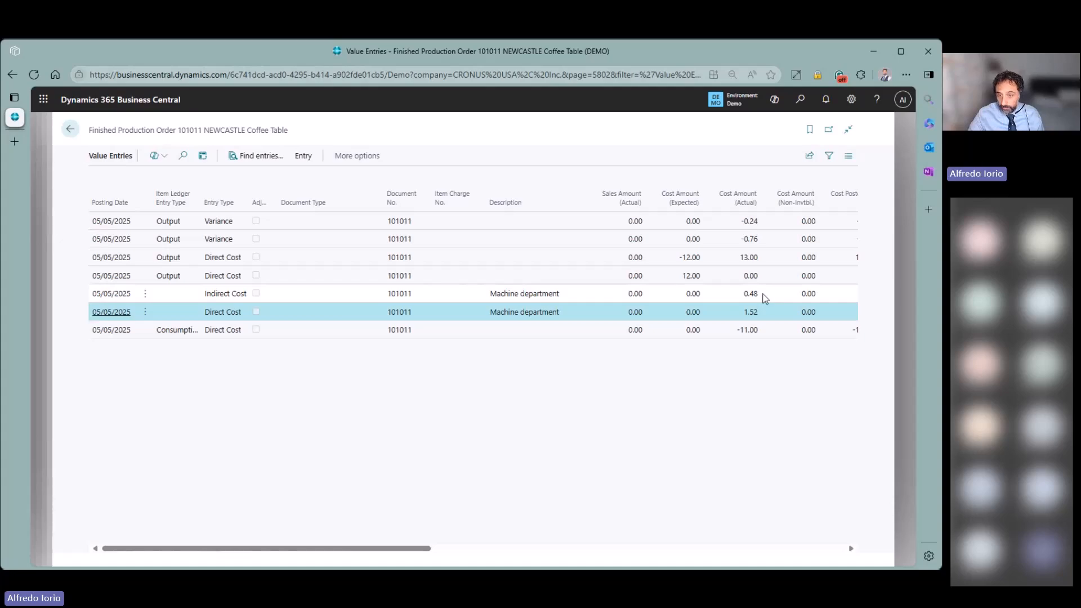
{"action": "left_click", "coordinate": [766, 296]}
{"action": "left_click", "coordinate": [767, 311]}
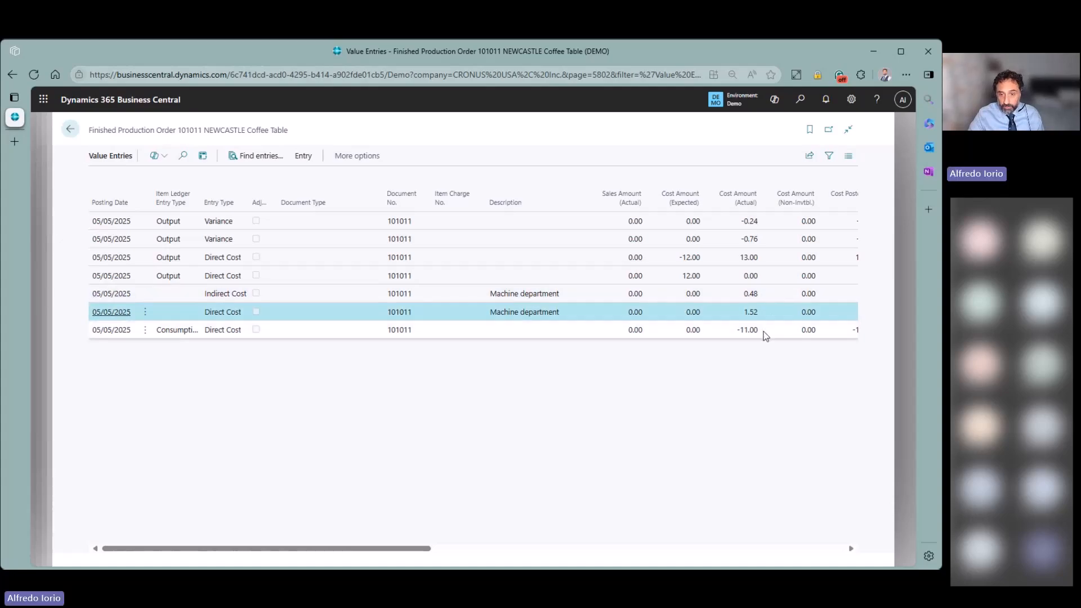
{"action": "left_click", "coordinate": [766, 332]}
{"action": "left_click", "coordinate": [768, 296]}
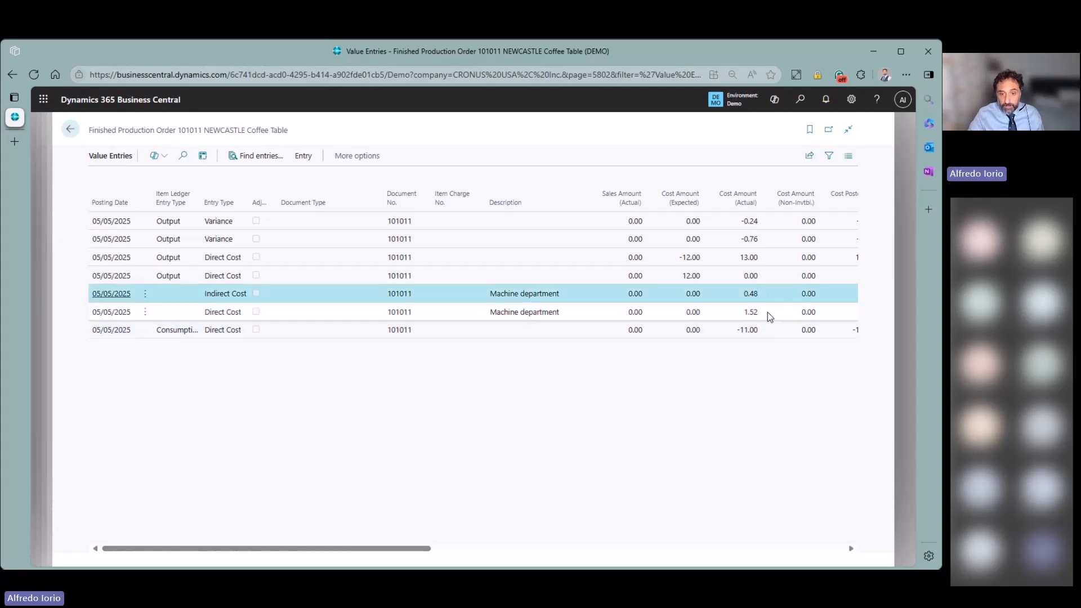
{"action": "left_click", "coordinate": [768, 311]}
{"action": "left_click", "coordinate": [768, 297]}
{"action": "left_click", "coordinate": [769, 309]}
{"action": "left_click", "coordinate": [768, 295]}
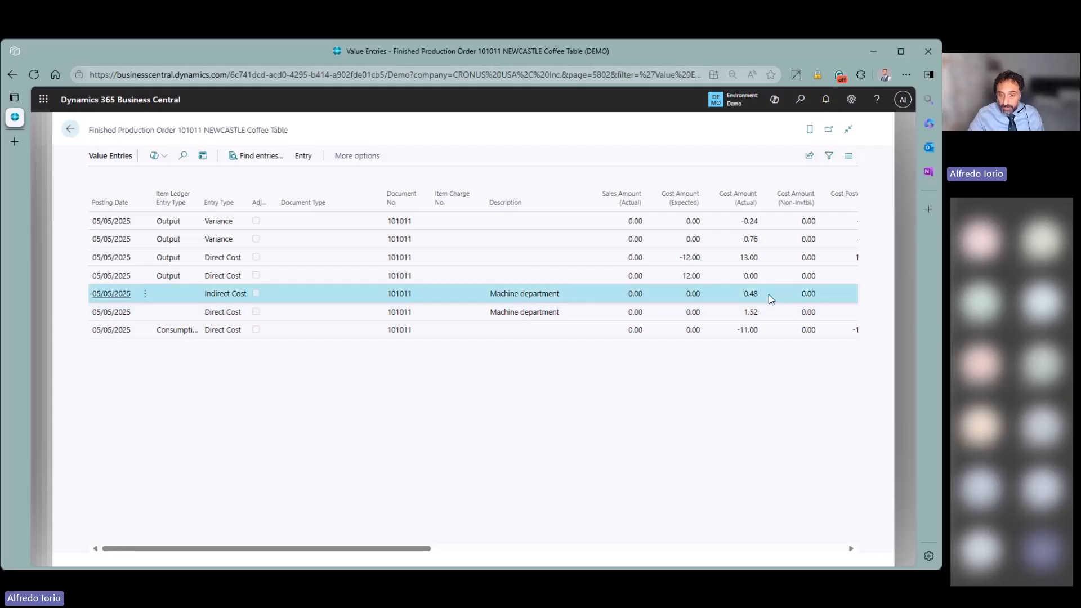
{"action": "left_click", "coordinate": [765, 258]}
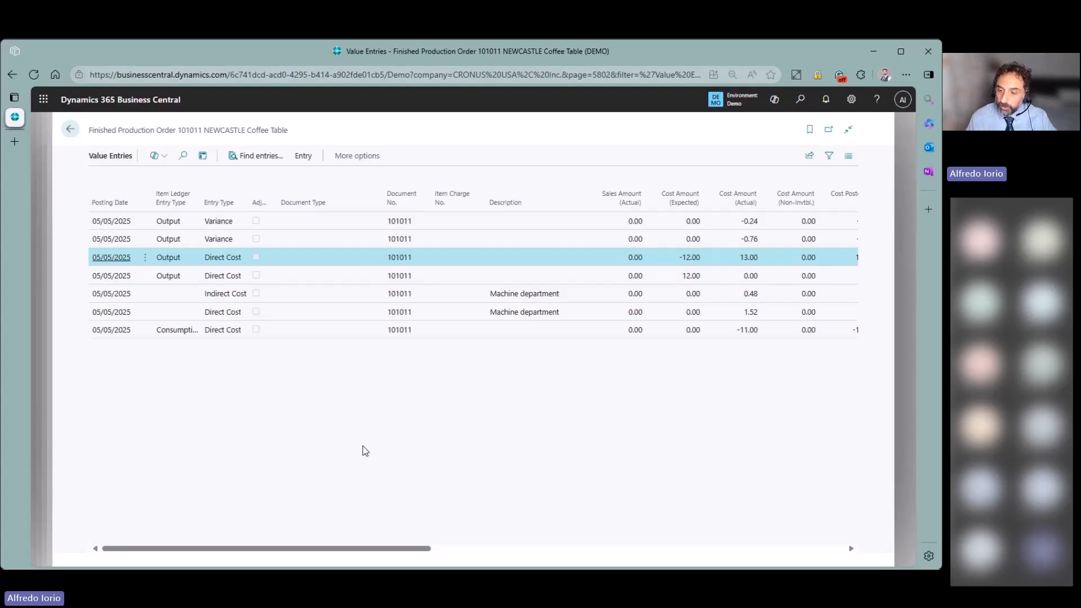
- Back out through the order card, finished and released order lists to the CRONUS USA, Inc. home page
{"action": "left_click", "coordinate": [71, 130]}
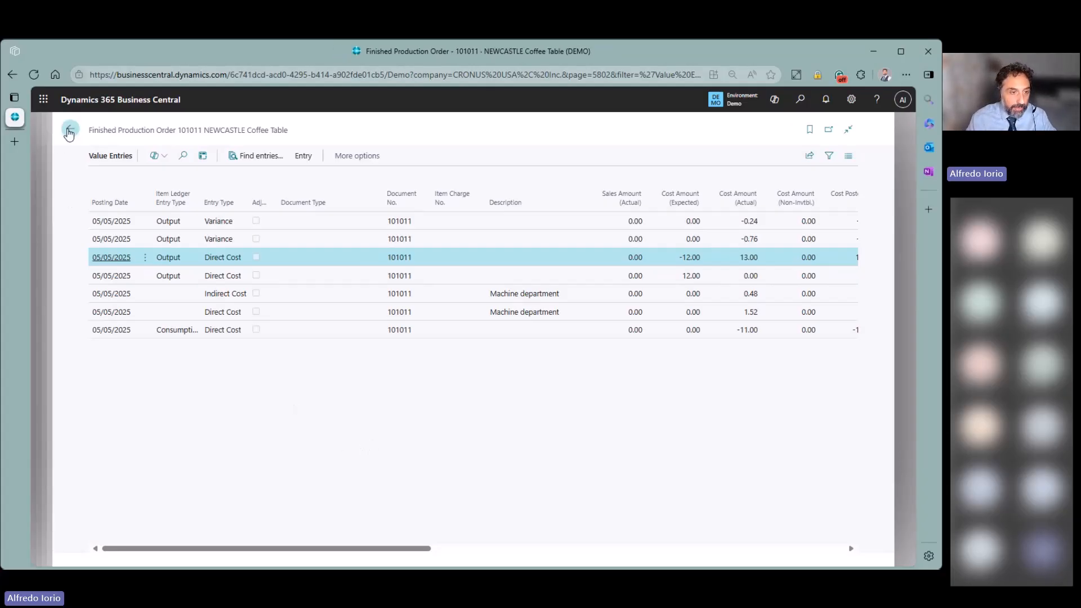
{"action": "left_click", "coordinate": [71, 131]}
{"action": "left_click", "coordinate": [71, 130]}
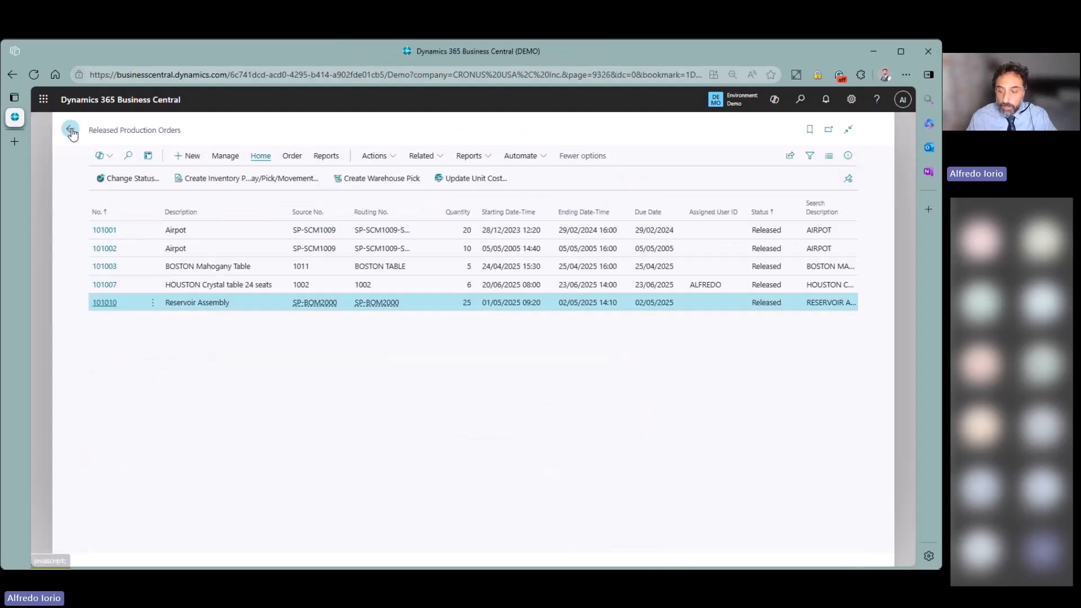
{"action": "left_click", "coordinate": [71, 130]}
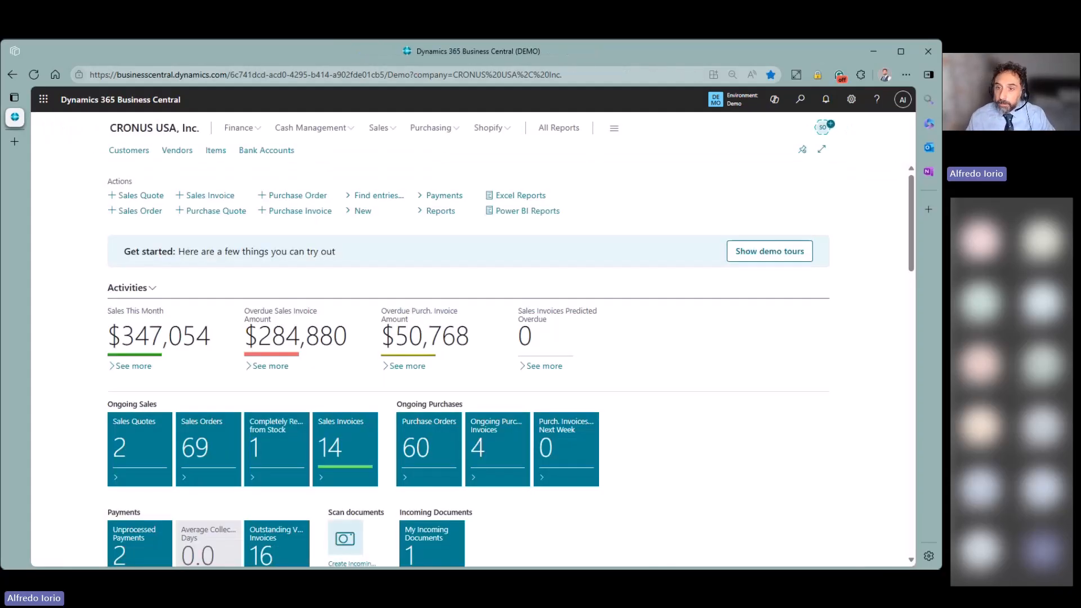
{"action": "key", "text": "alt+Tab"}
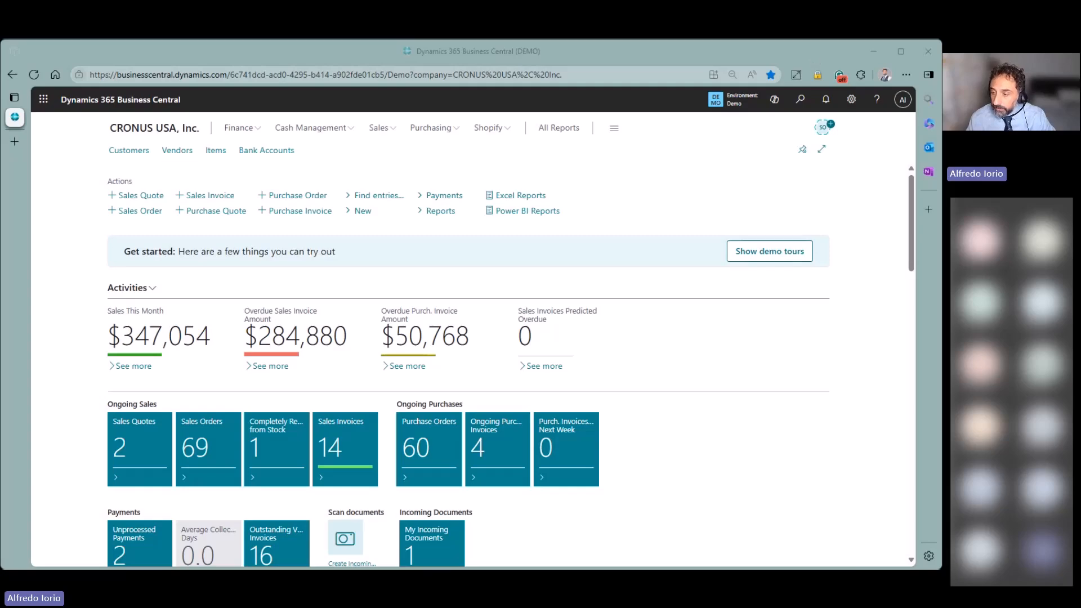